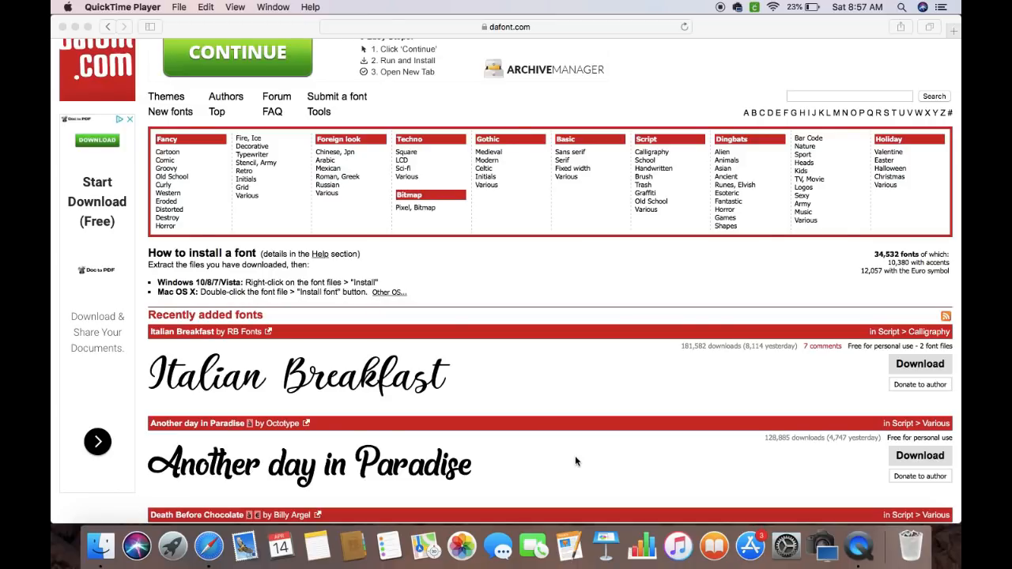
scroll(574, 462, up, 2)
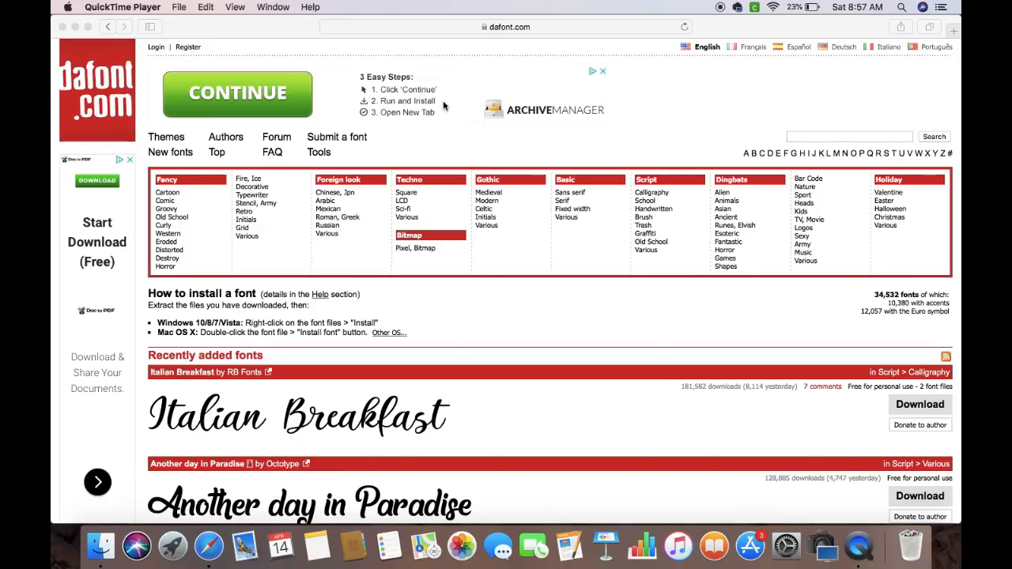
scroll(522, 283, down, 2)
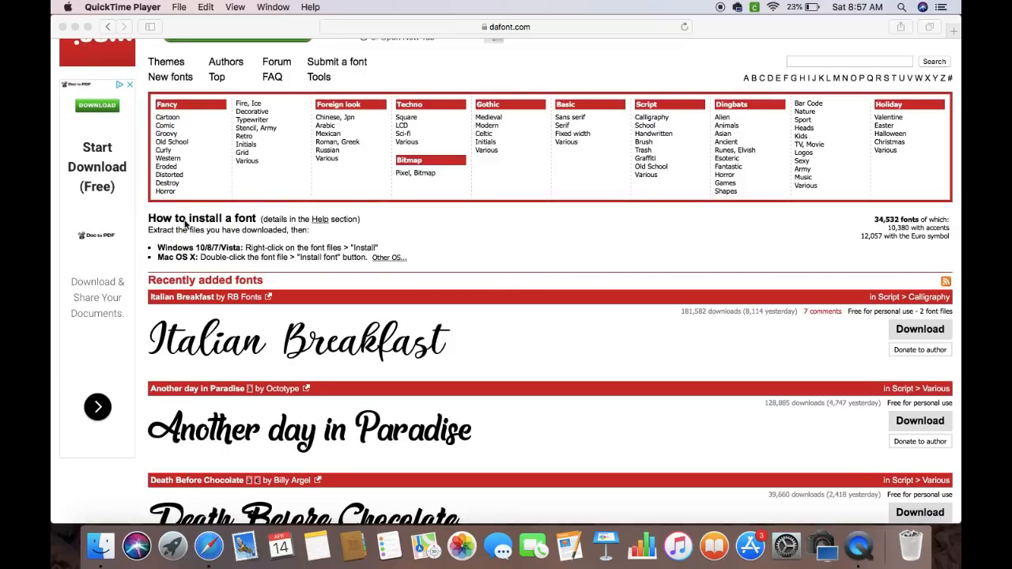
scroll(155, 223, up, 2)
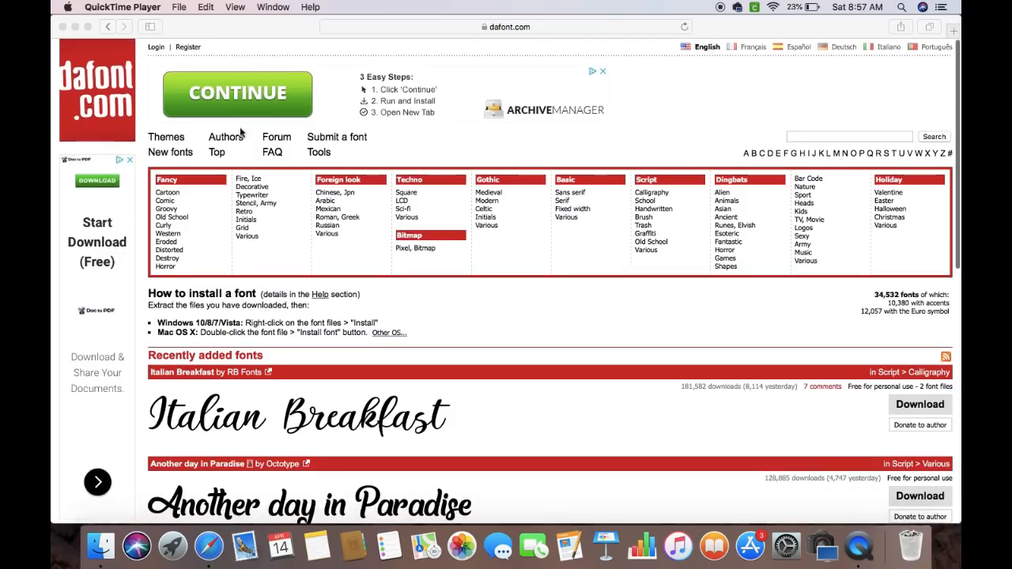
Open dafont.com in a new browser tab
click(956, 33)
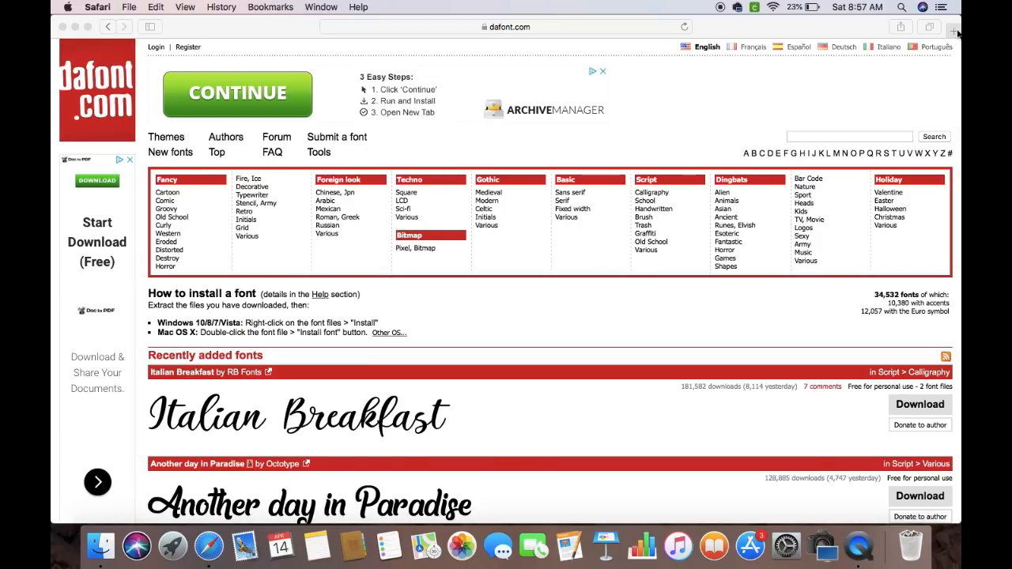
click(957, 32)
text(da)
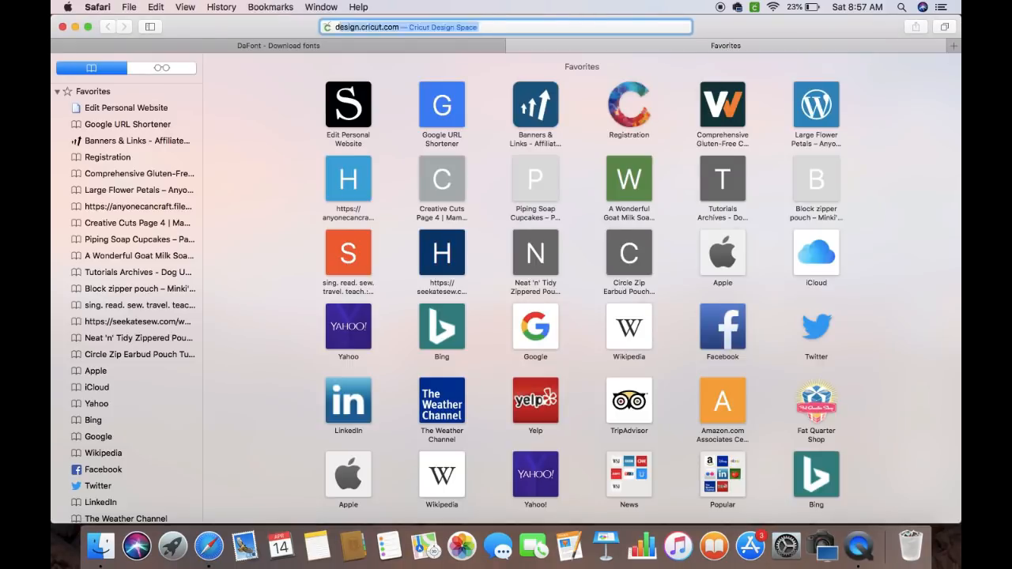
text(gon)
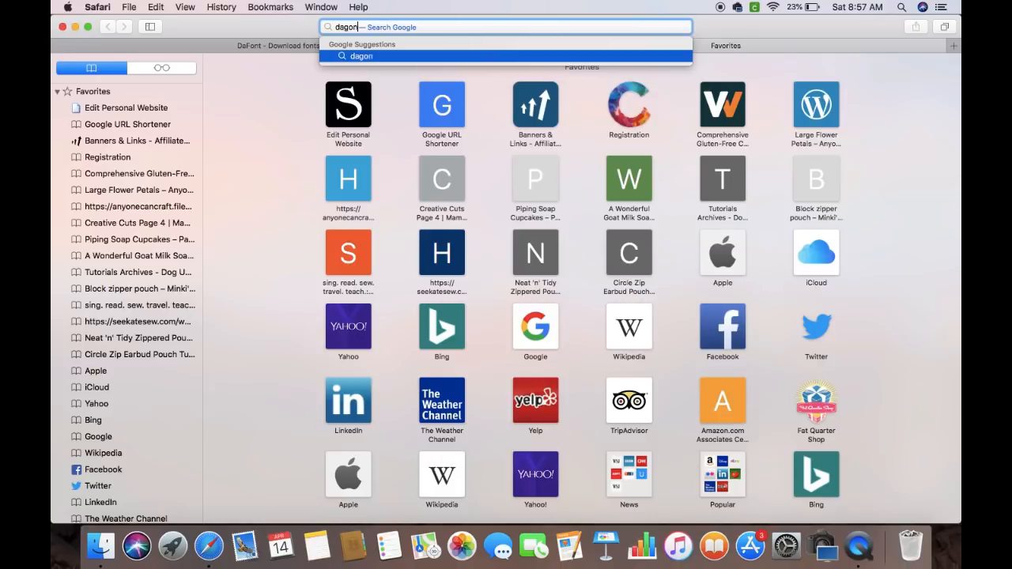
key(BackSpace)
key(BackSpace)
key(BackSpace)
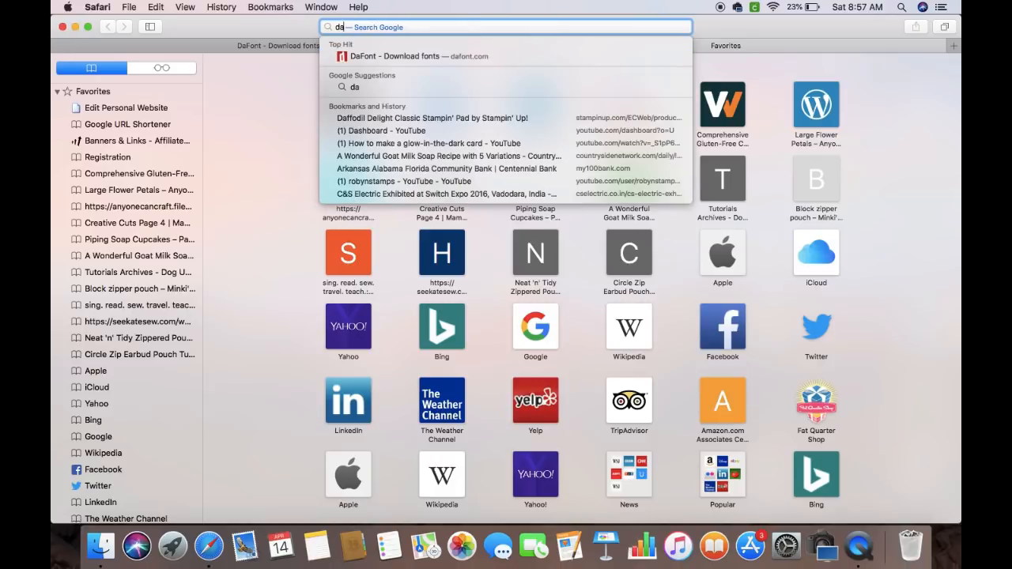
text(font.c)
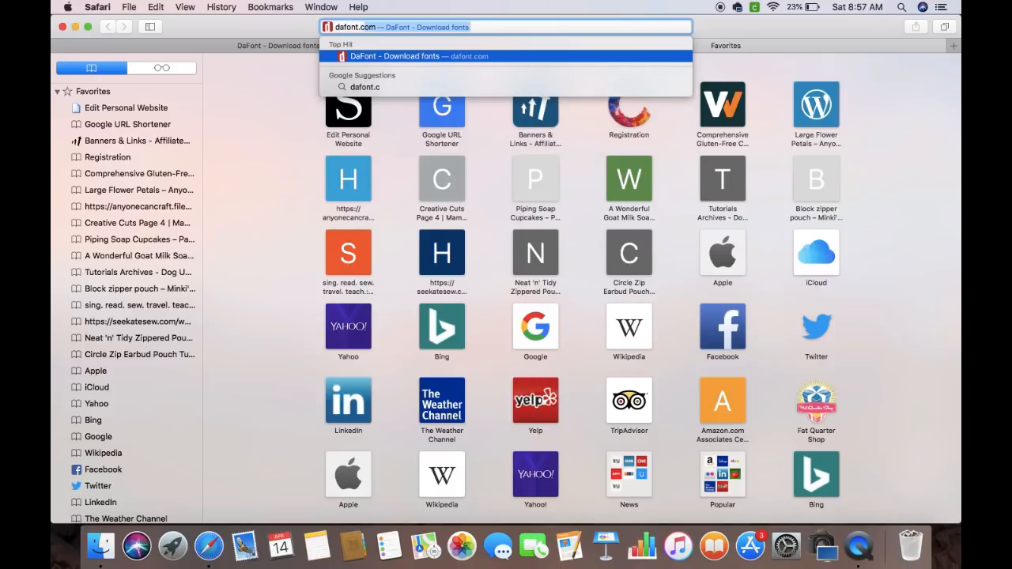
text(om)
key(Return)
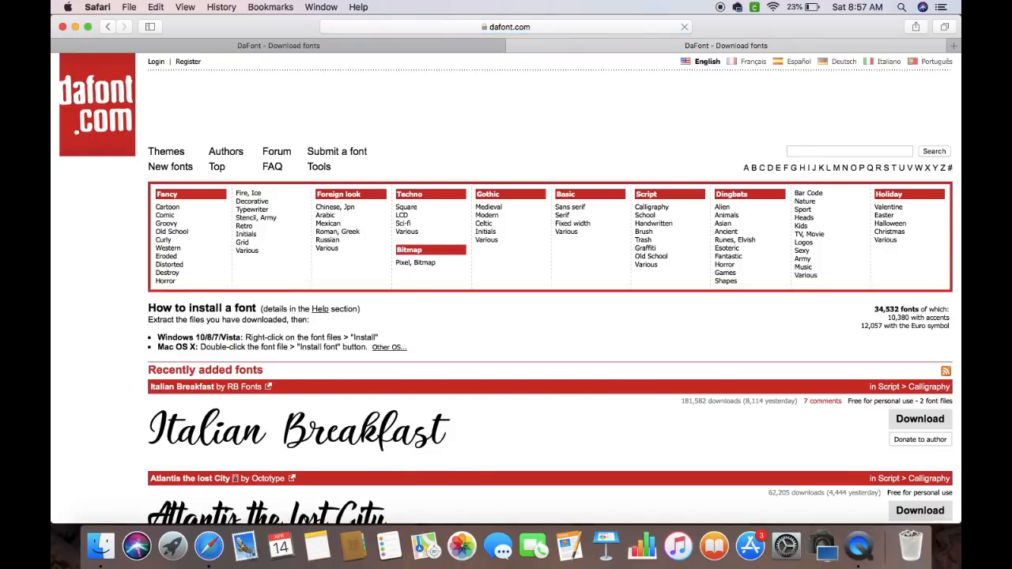
Open the site's font installation help and read the FAQ instructions for Windows and Mac OS
scroll(741, 266, down, 5)
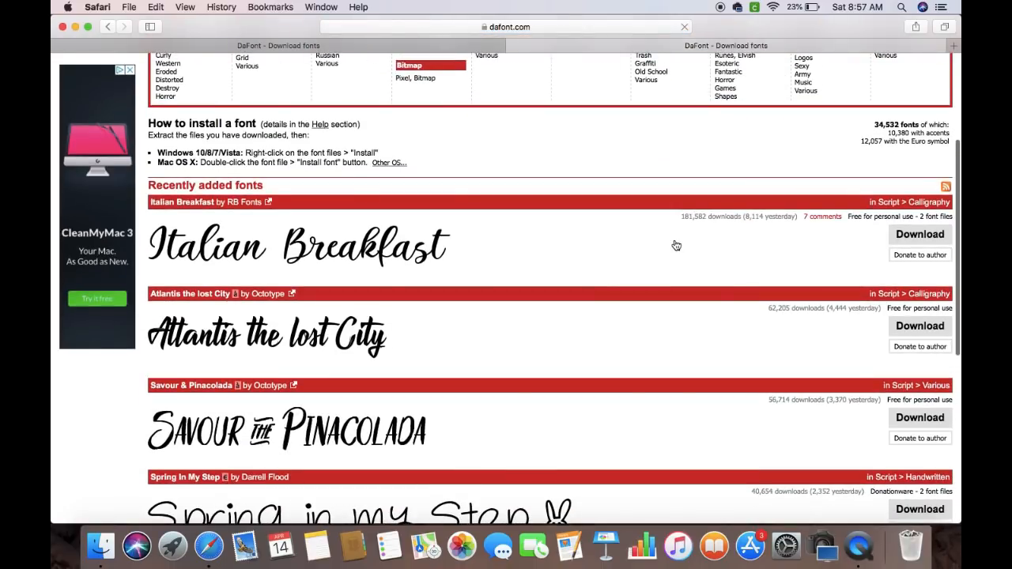
scroll(673, 241, up, 5)
scroll(673, 235, down, 3)
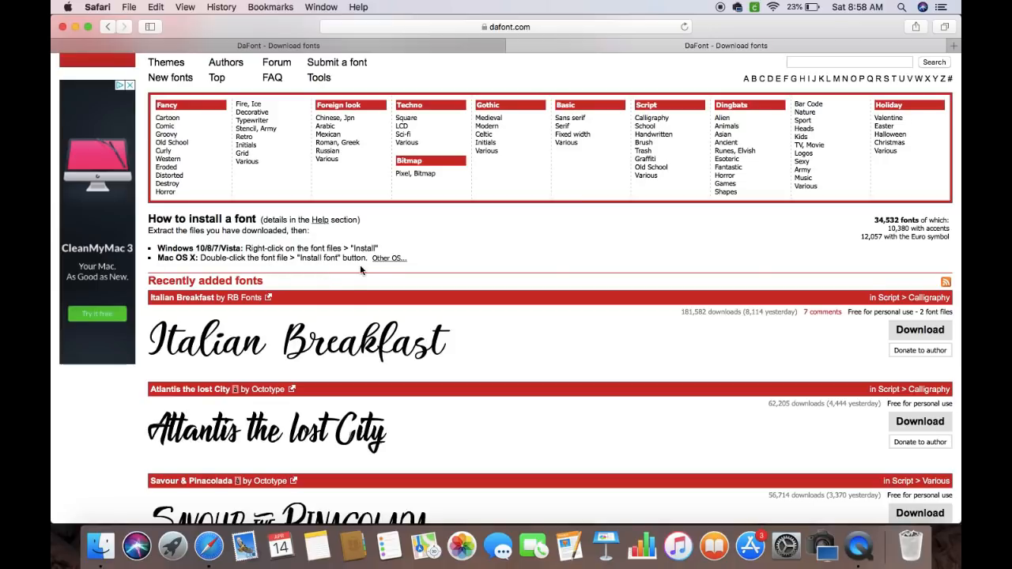
click(191, 222)
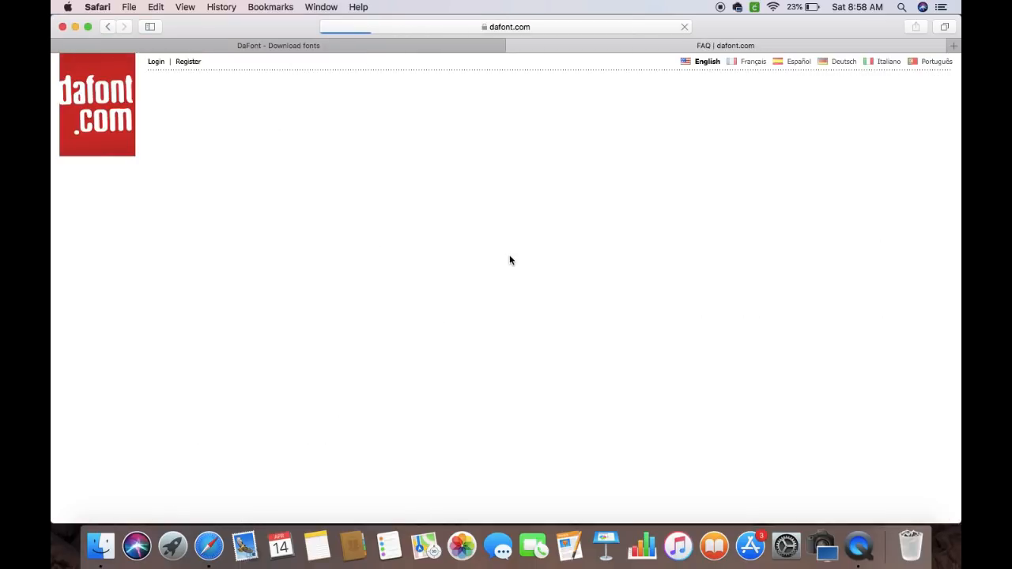
scroll(472, 313, down, 3)
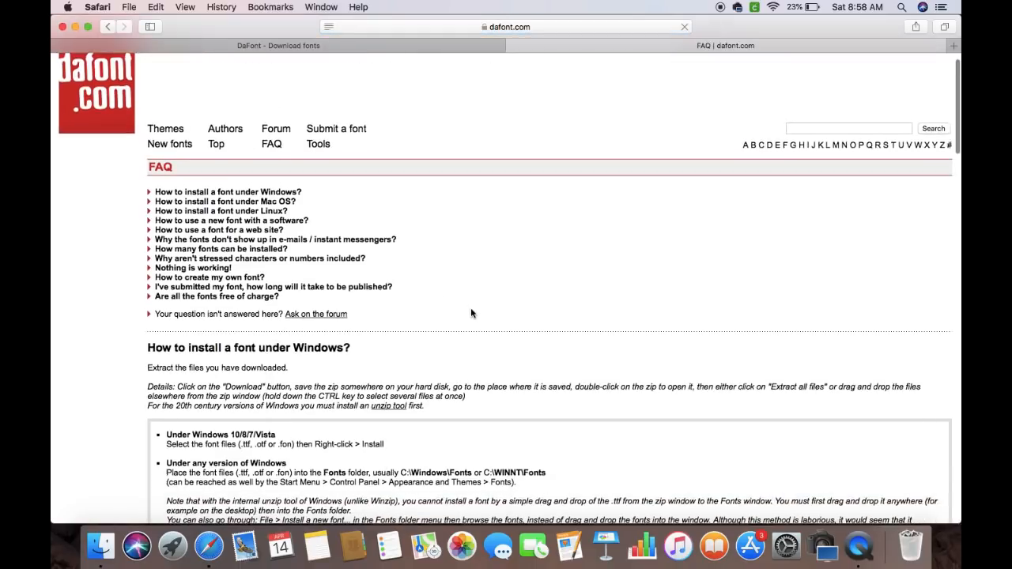
scroll(470, 308, down, 3)
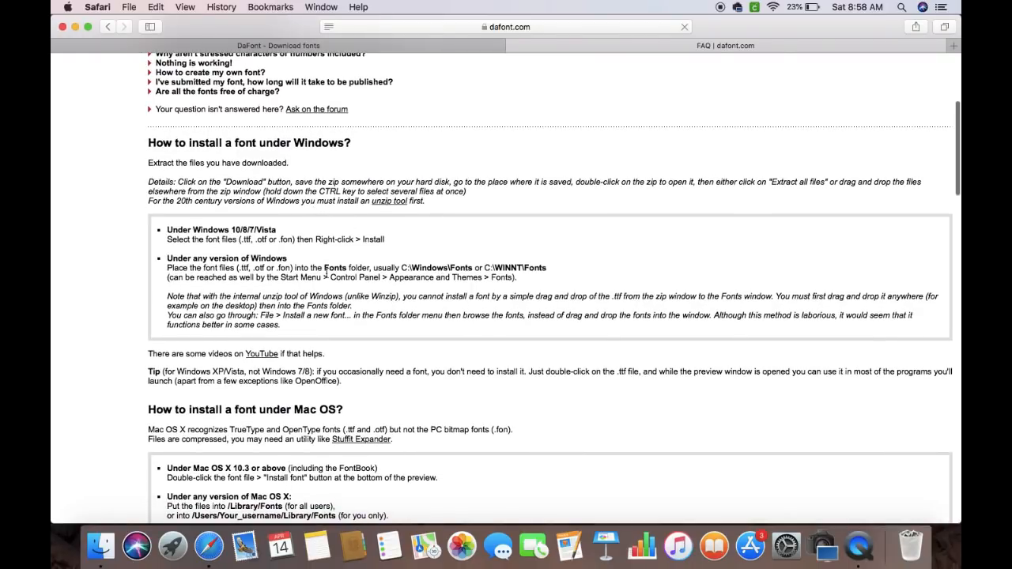
scroll(213, 141, up, 5)
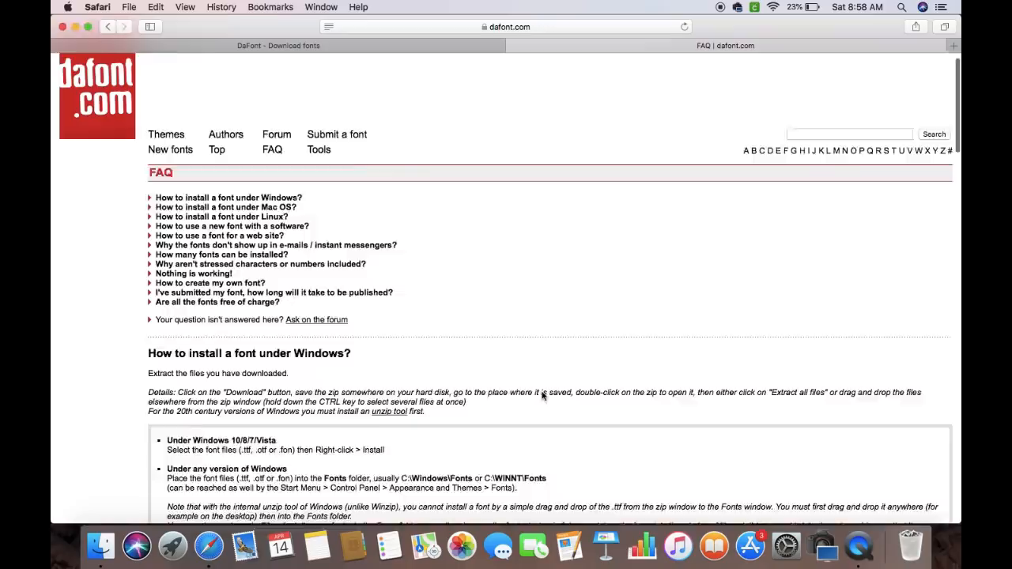
Return to the DaFont home page and look over the recently added fonts, their usage terms and the theme categories
click(107, 27)
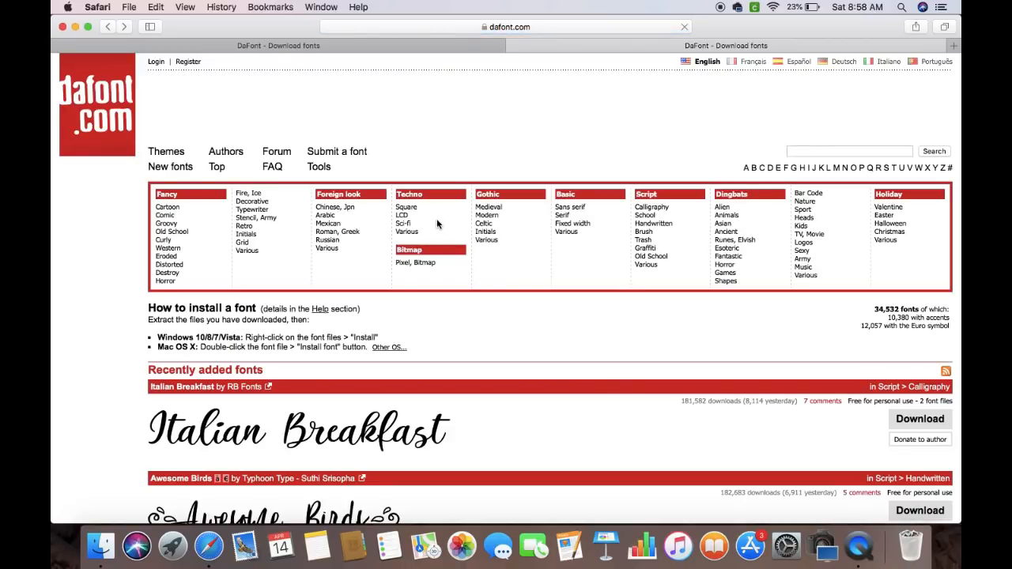
scroll(436, 224, down, 3)
scroll(436, 224, up, 3)
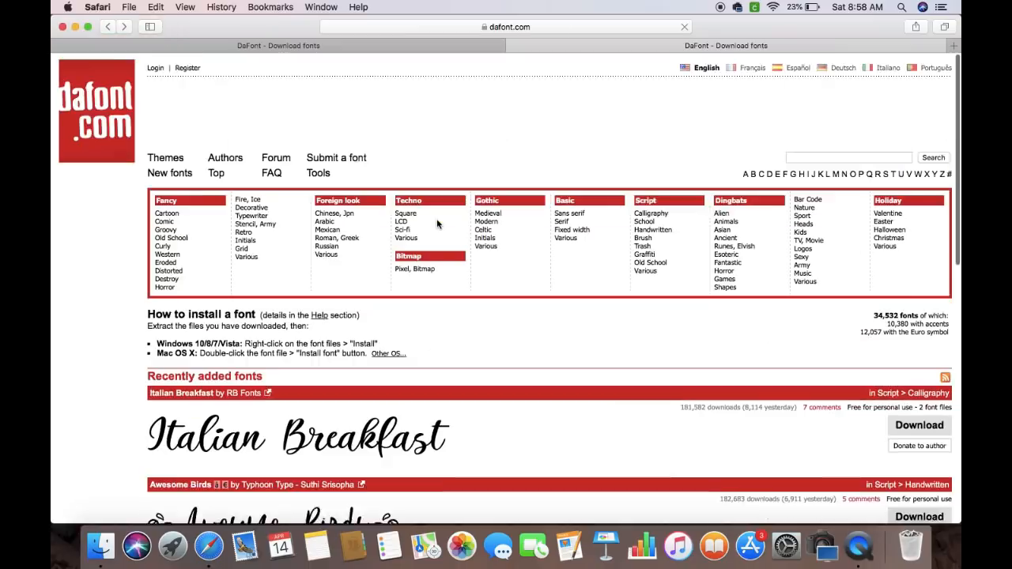
scroll(438, 225, down, 4)
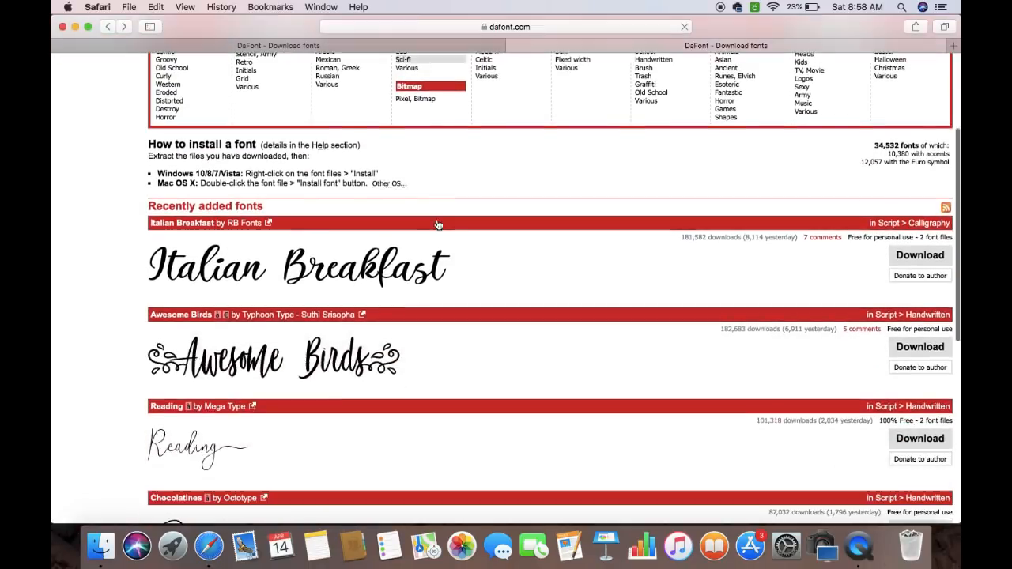
scroll(438, 225, down, 5)
scroll(438, 225, up, 5)
scroll(439, 225, down, 1)
scroll(438, 224, down, 1)
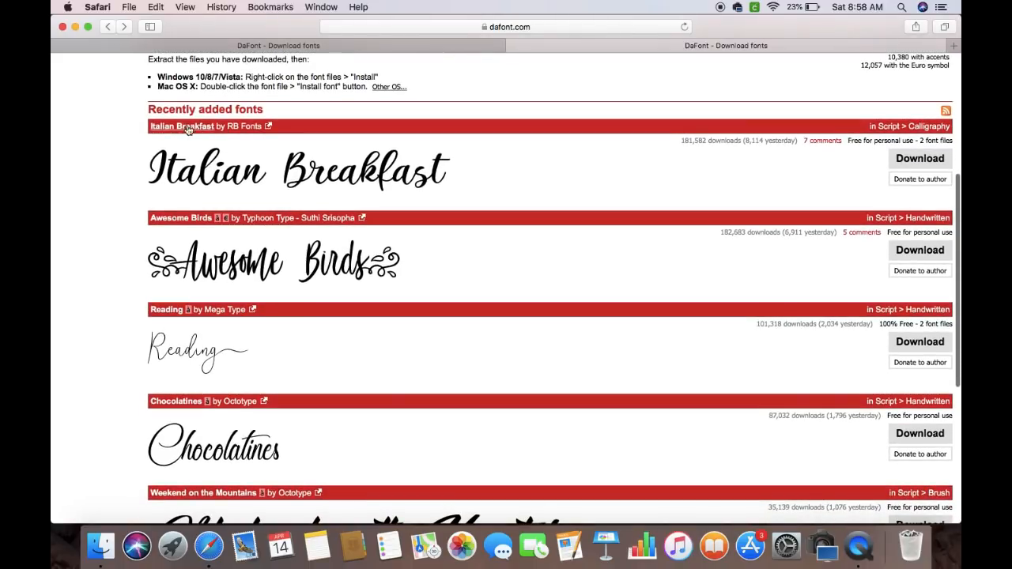
scroll(482, 291, down, 2)
scroll(481, 290, up, 1)
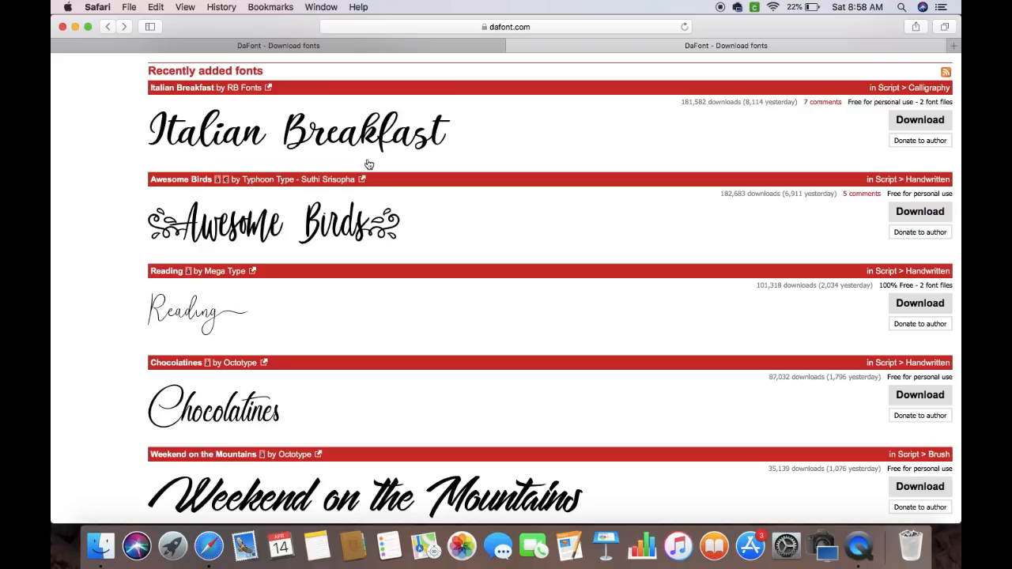
scroll(369, 164, down, 3)
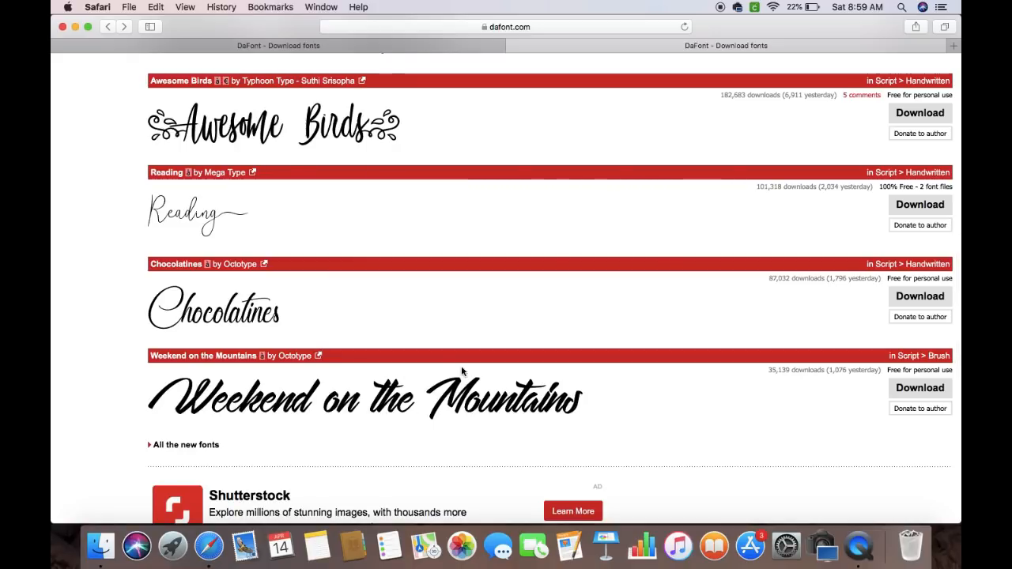
scroll(463, 371, down, 1)
scroll(464, 371, up, 1)
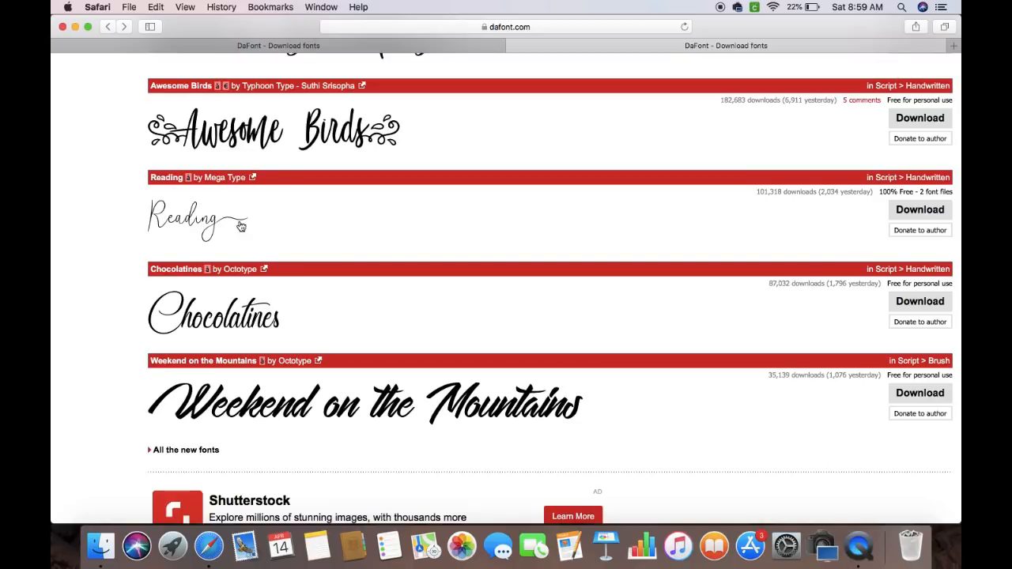
scroll(266, 226, up, 8)
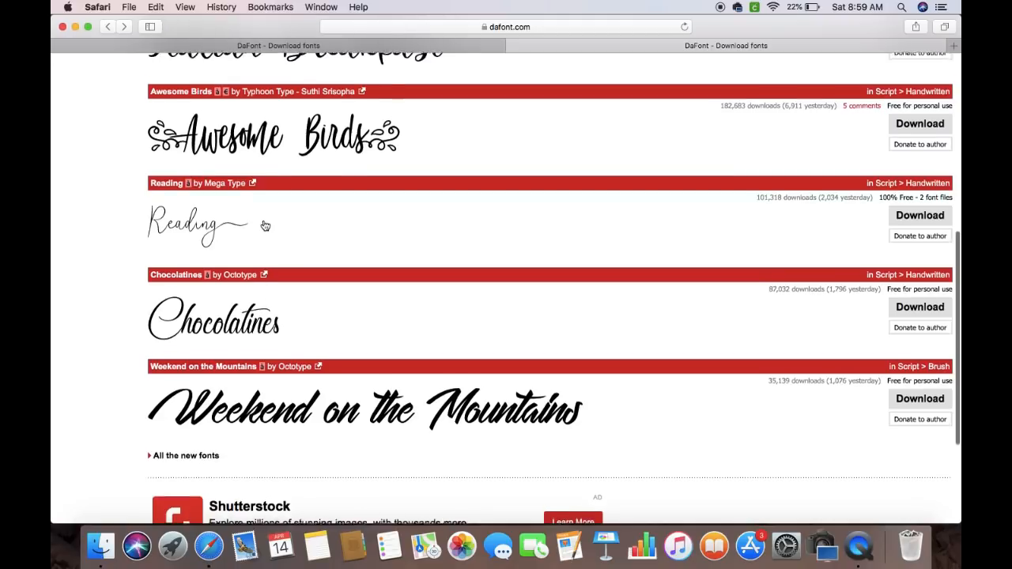
scroll(266, 226, down, 5)
scroll(285, 350, down, 5)
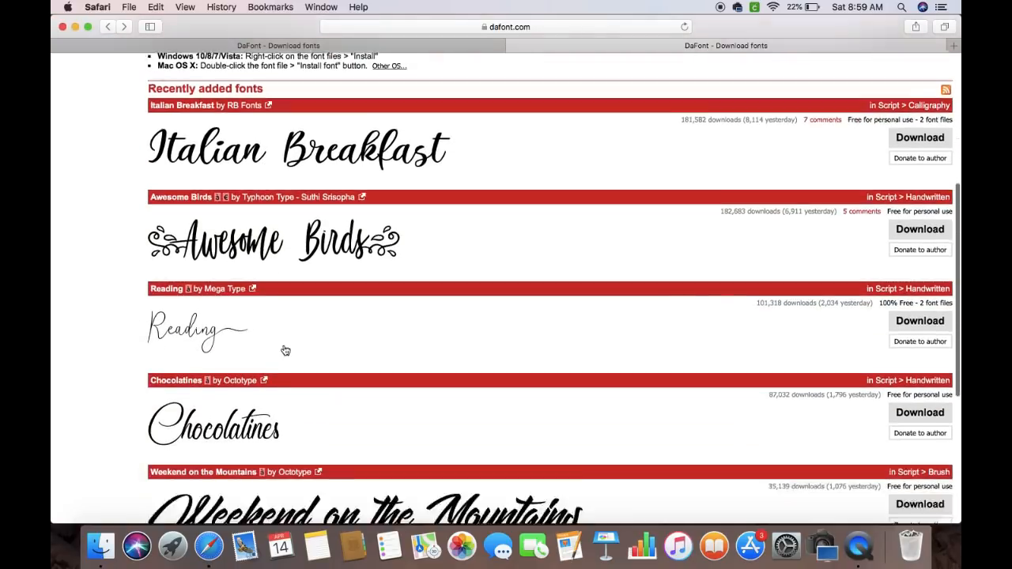
scroll(285, 350, up, 3)
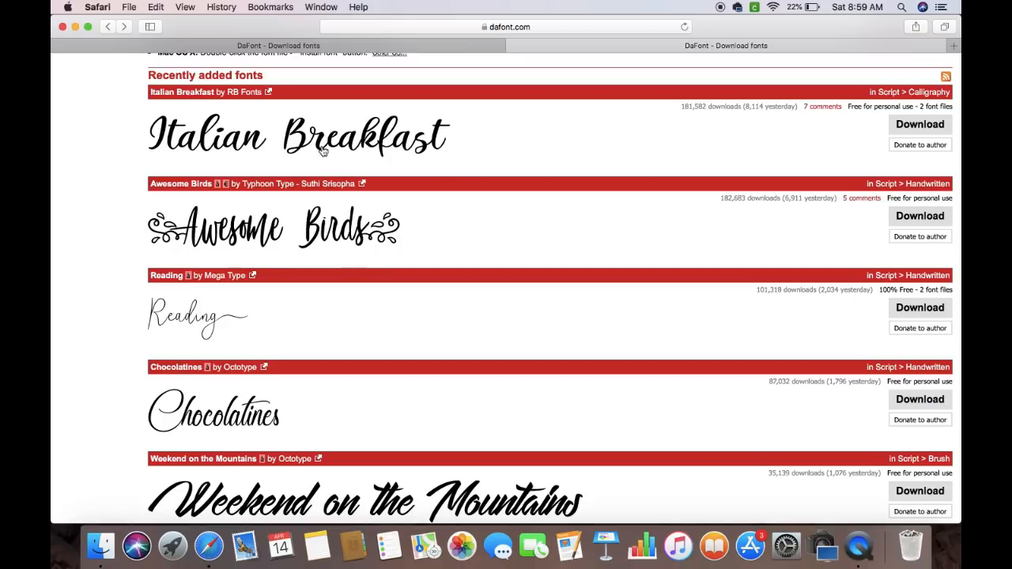
scroll(388, 250, down, 3)
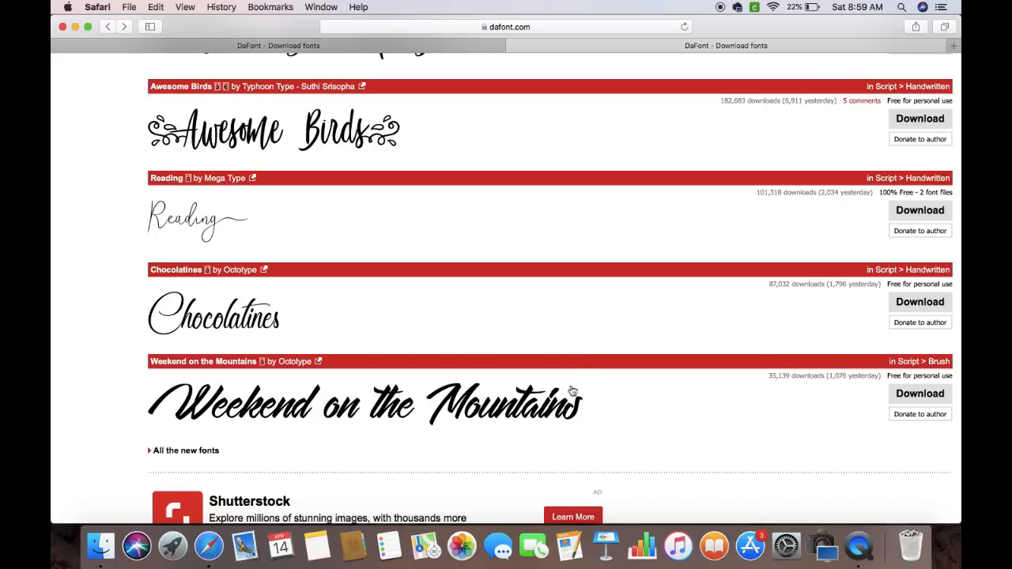
scroll(520, 251, up, 5)
scroll(521, 250, up, 3)
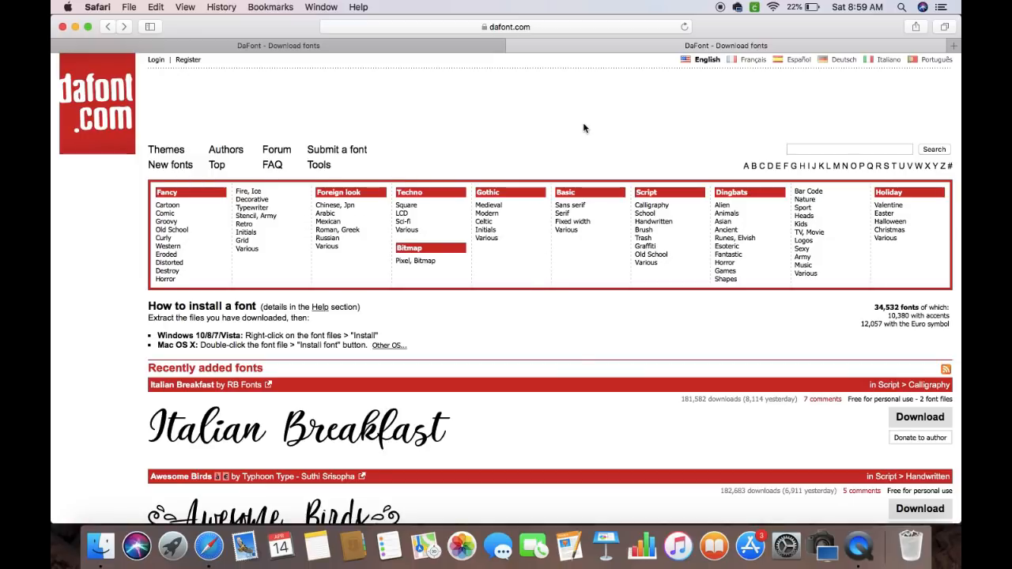
scroll(651, 346, down, 4)
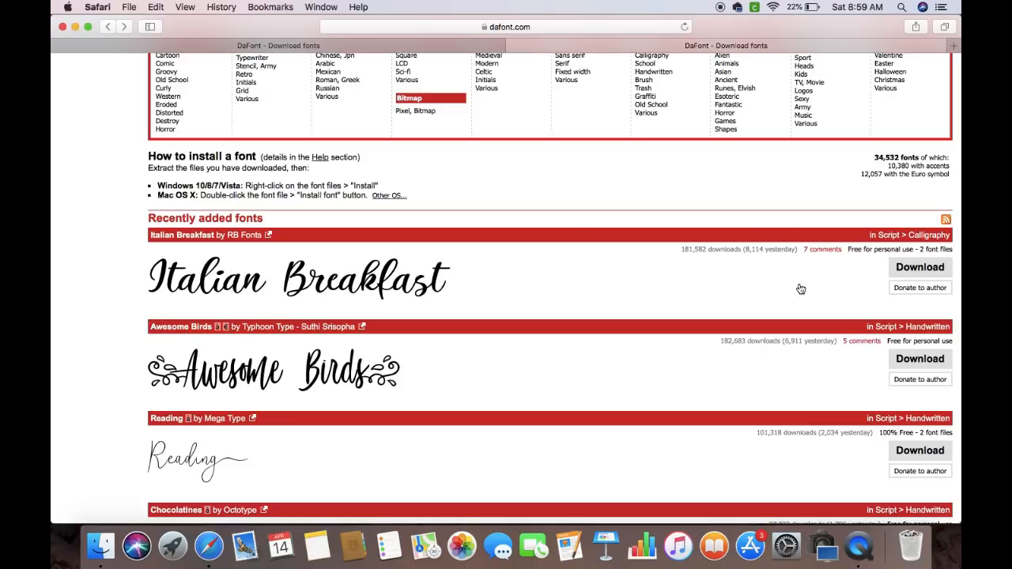
scroll(800, 285, up, 4)
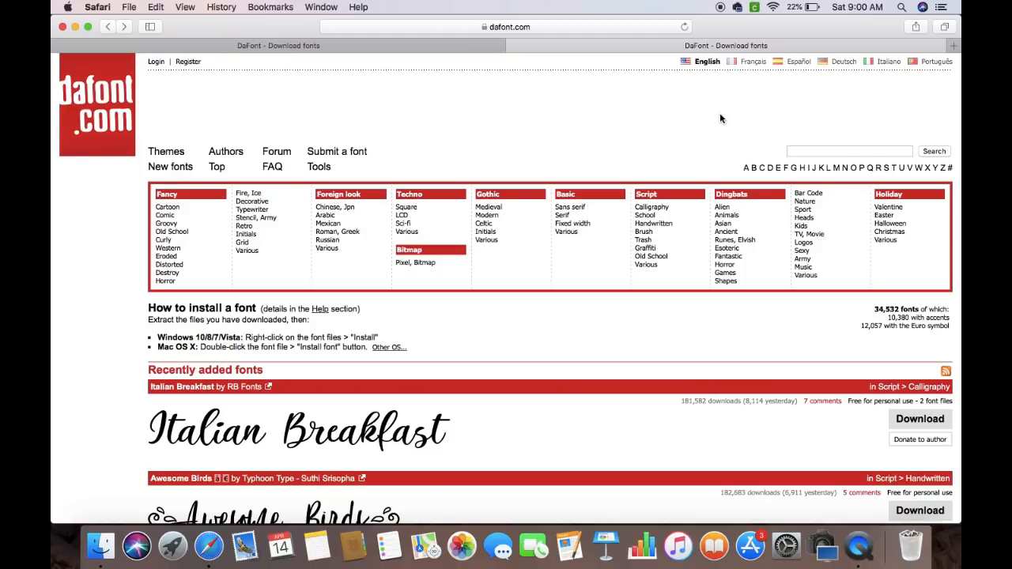
Search the site for "watermelon" fonts and look through the matching font previews
scroll(652, 113, down, 1)
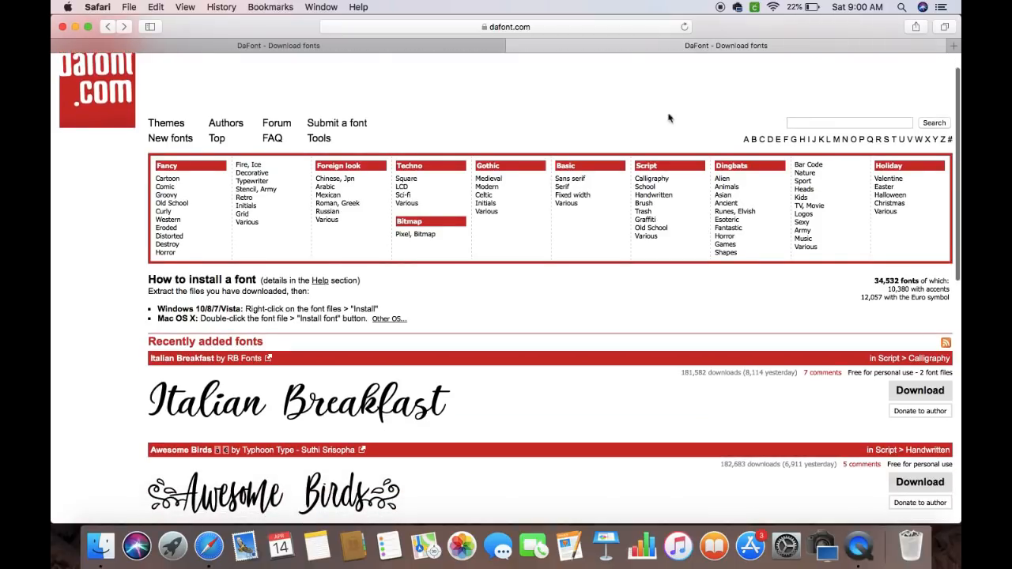
click(860, 124)
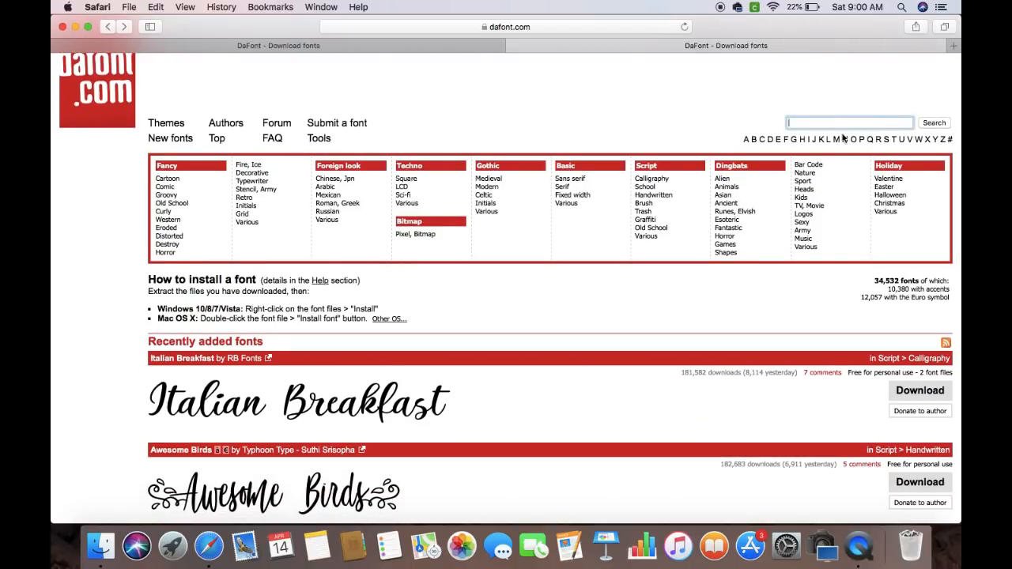
scroll(834, 125, up, 1)
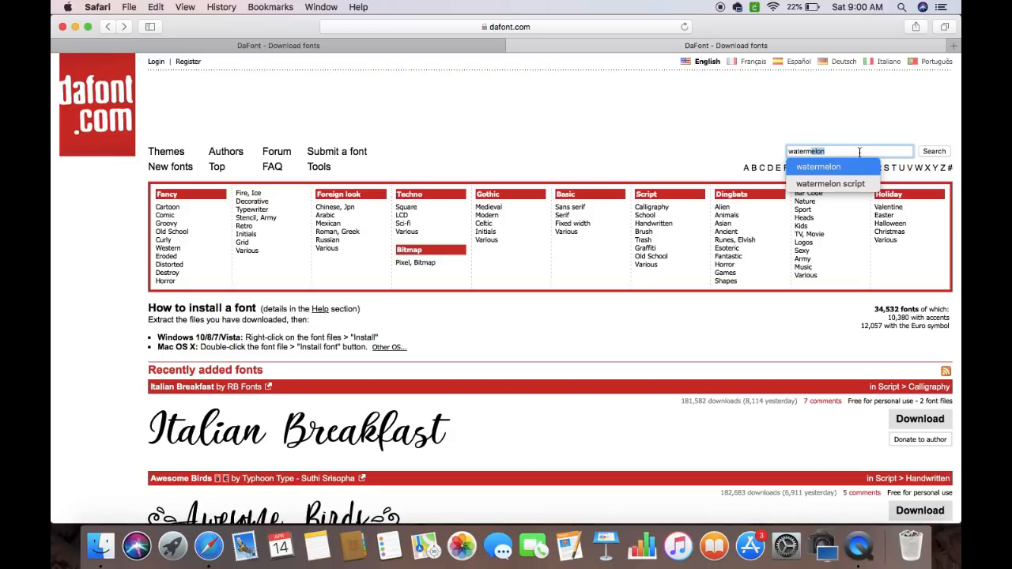
click(932, 151)
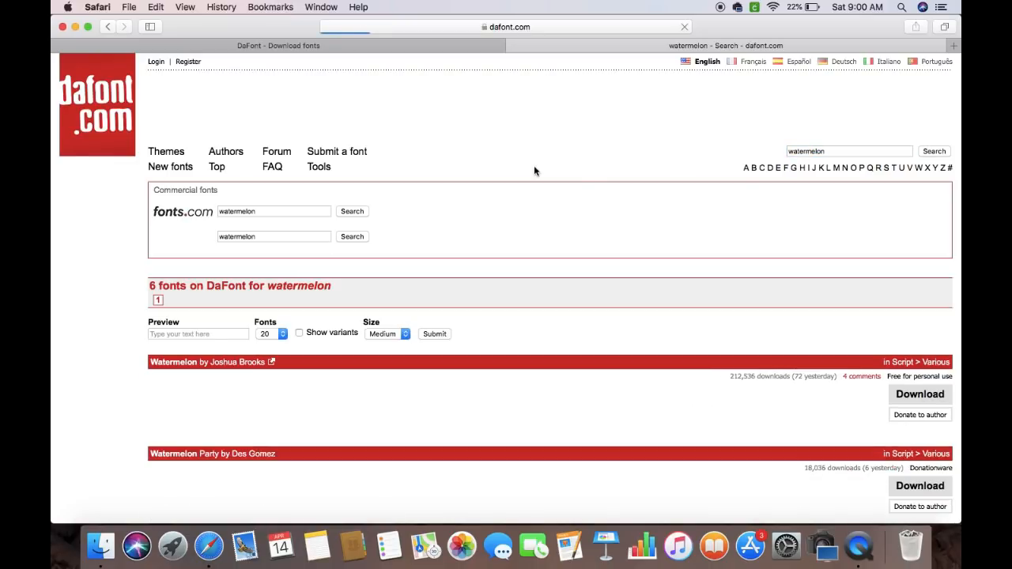
scroll(535, 214, down, 5)
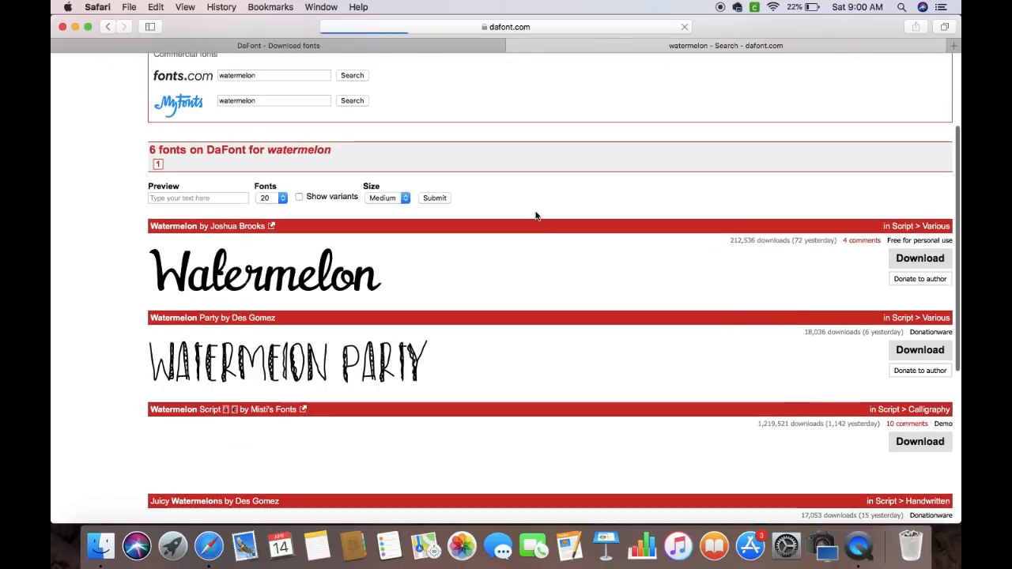
scroll(502, 288, down, 2)
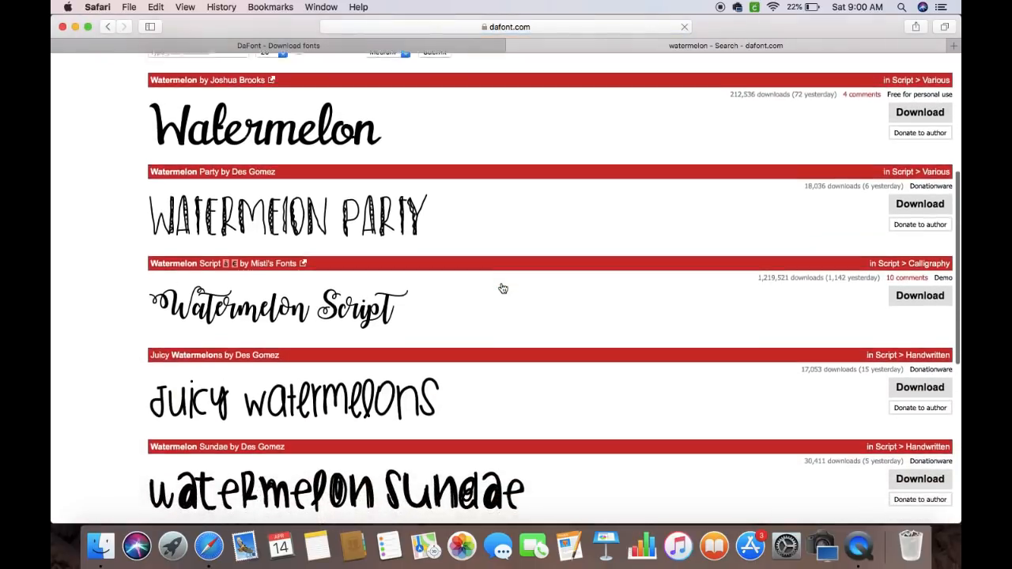
Compare the six watermelon search results, from Watermelon to Summer Watermelon, by lettering style and usage terms
scroll(503, 289, down, 6)
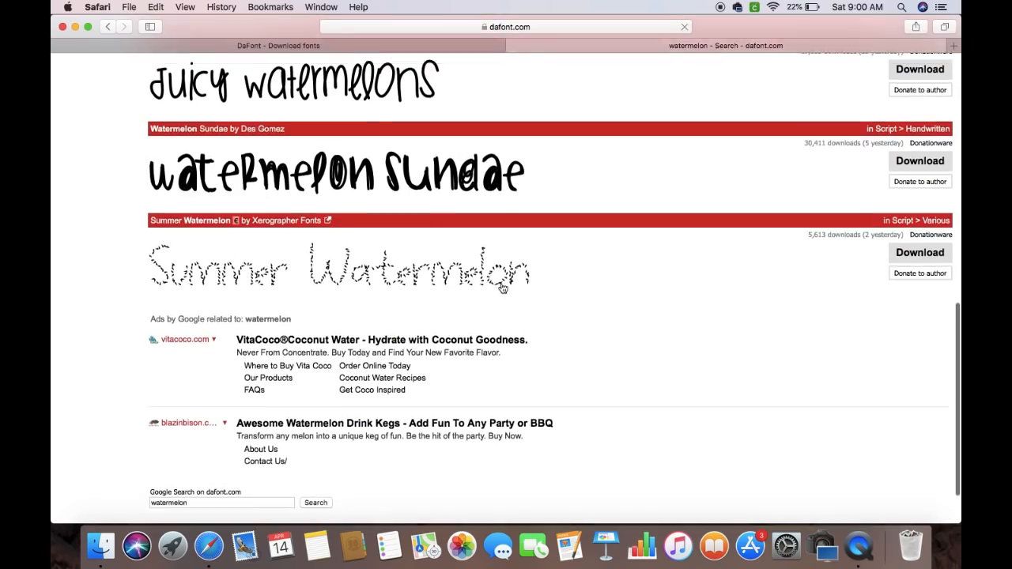
scroll(503, 288, up, 4)
scroll(501, 288, up, 5)
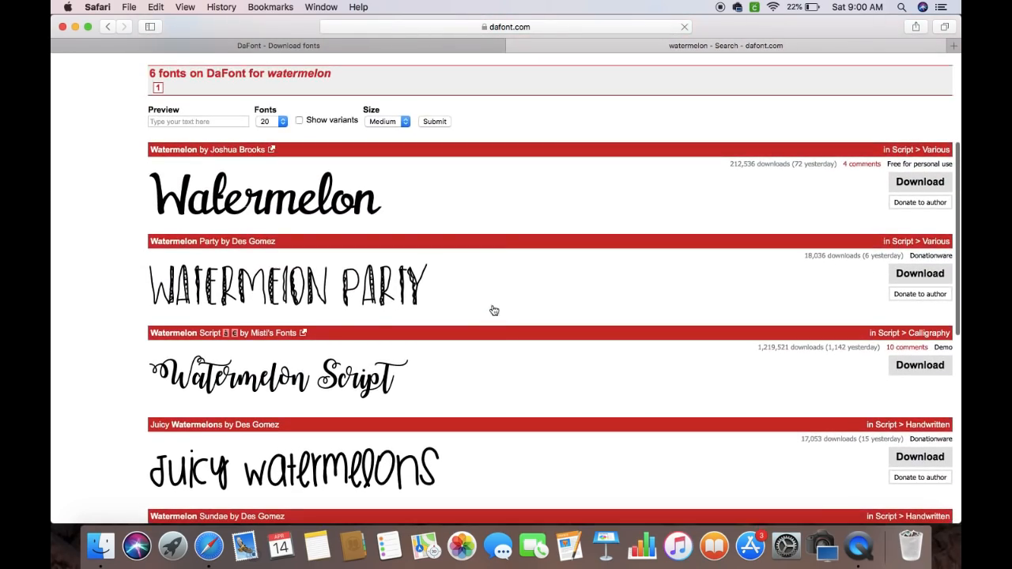
scroll(493, 310, down, 4)
scroll(494, 310, down, 3)
scroll(494, 310, up, 4)
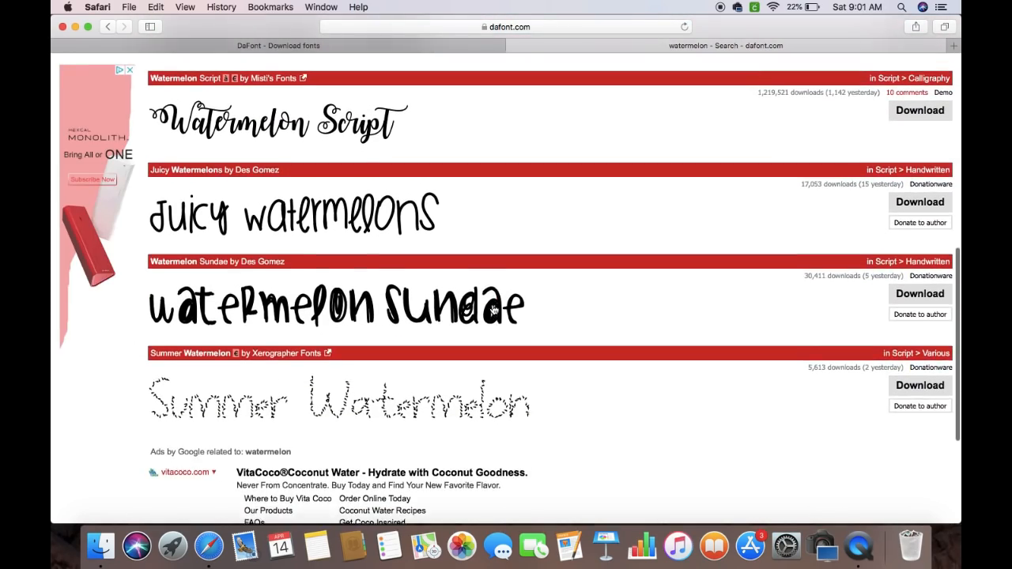
scroll(493, 309, up, 3)
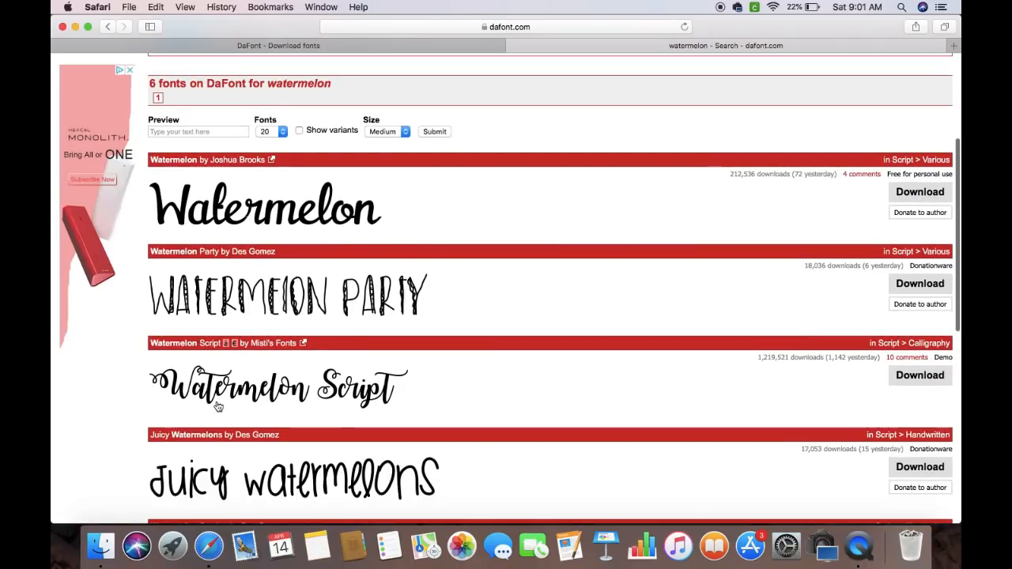
scroll(481, 422, down, 7)
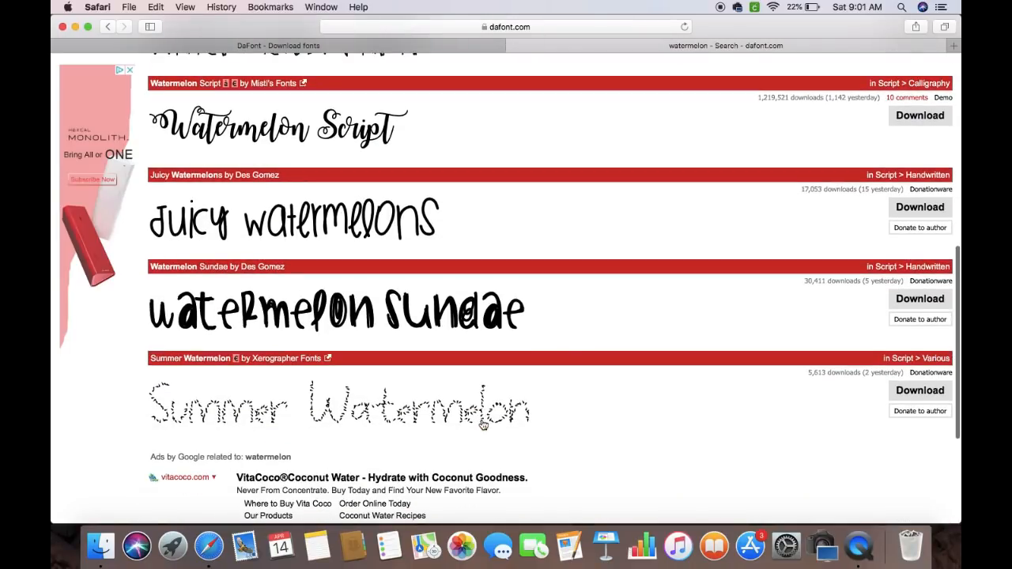
scroll(483, 424, up, 5)
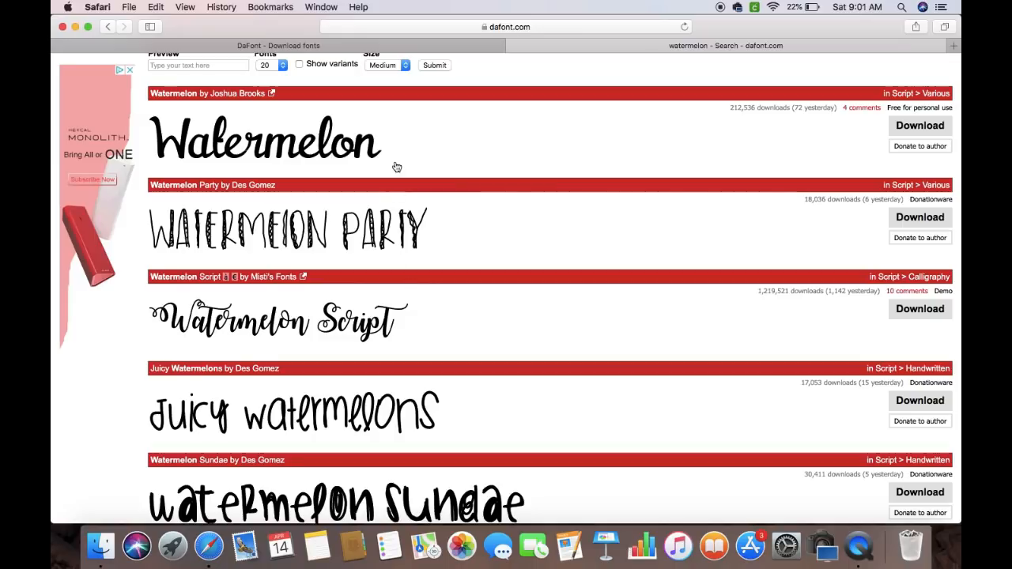
scroll(398, 158, down, 1)
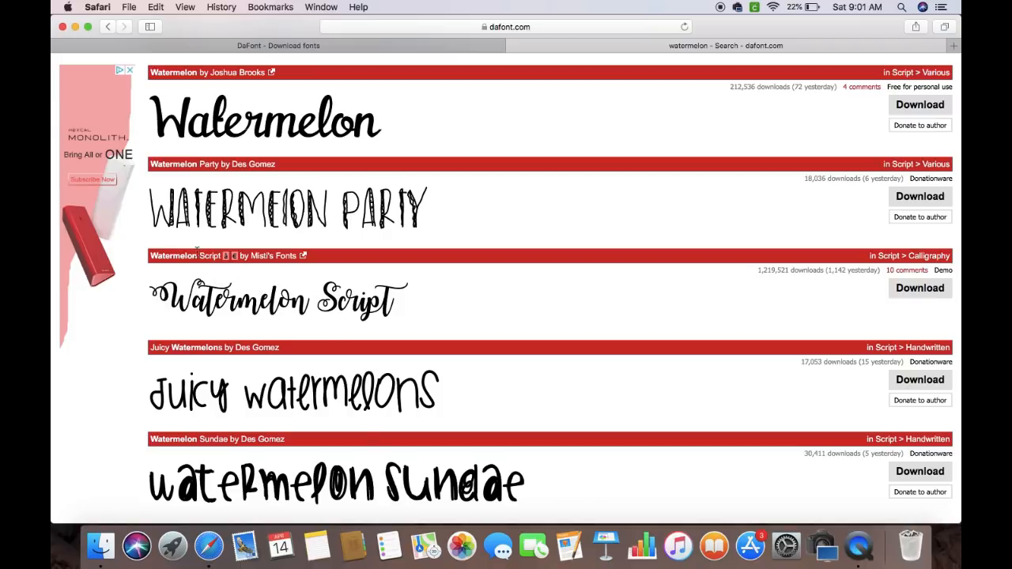
scroll(208, 237, up, 1)
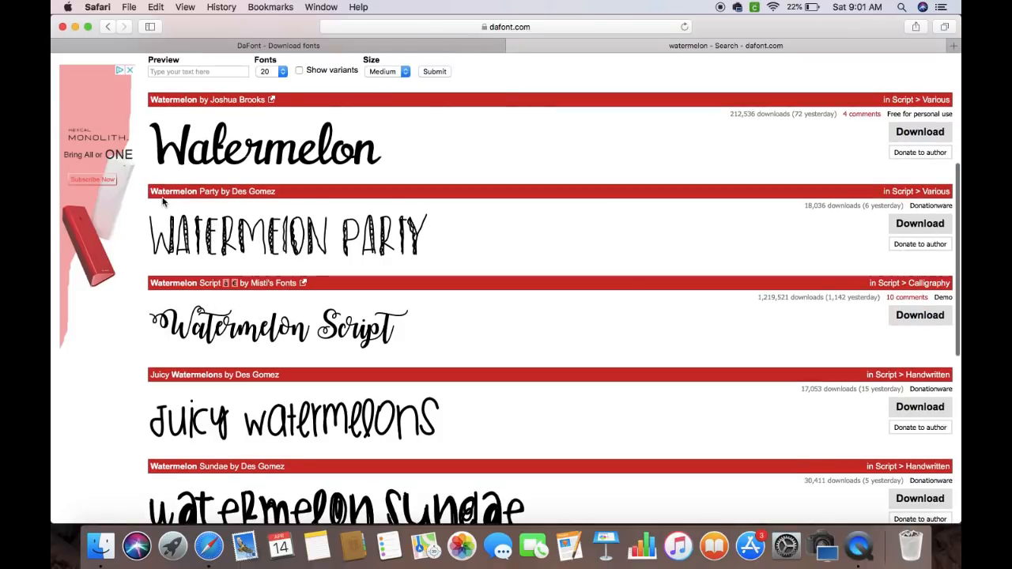
scroll(216, 265, down, 2)
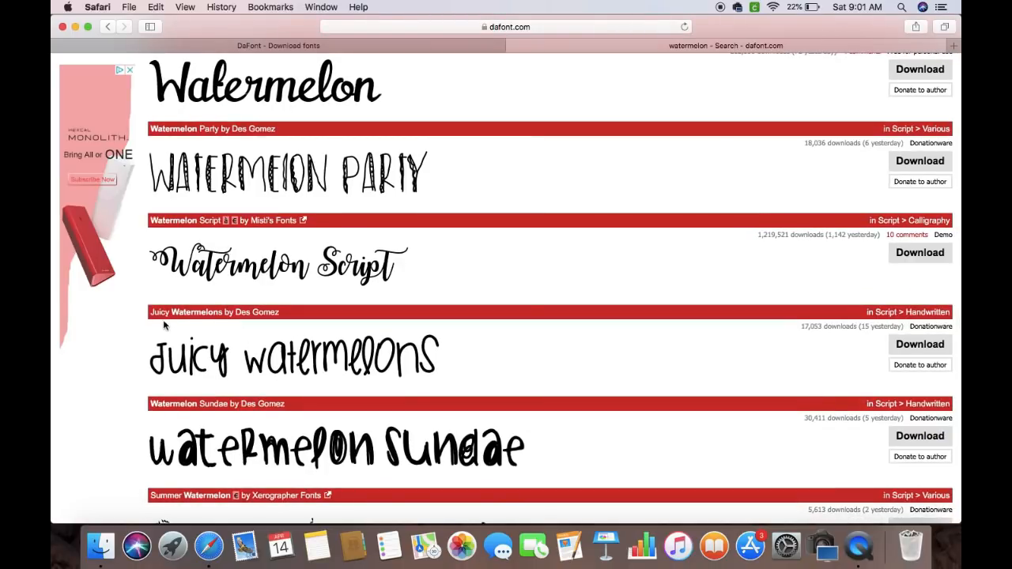
scroll(244, 413, down, 3)
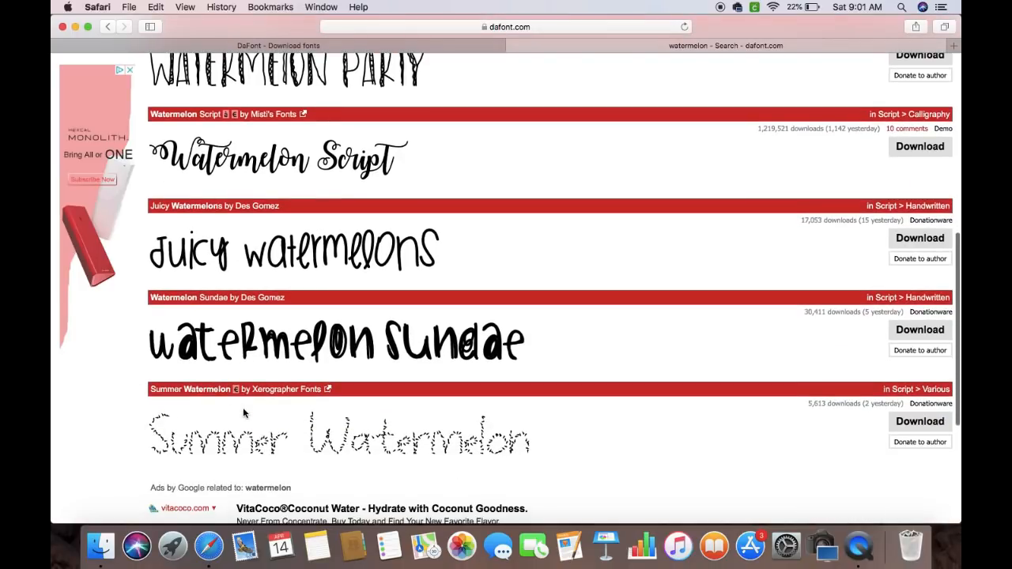
scroll(627, 225, up, 4)
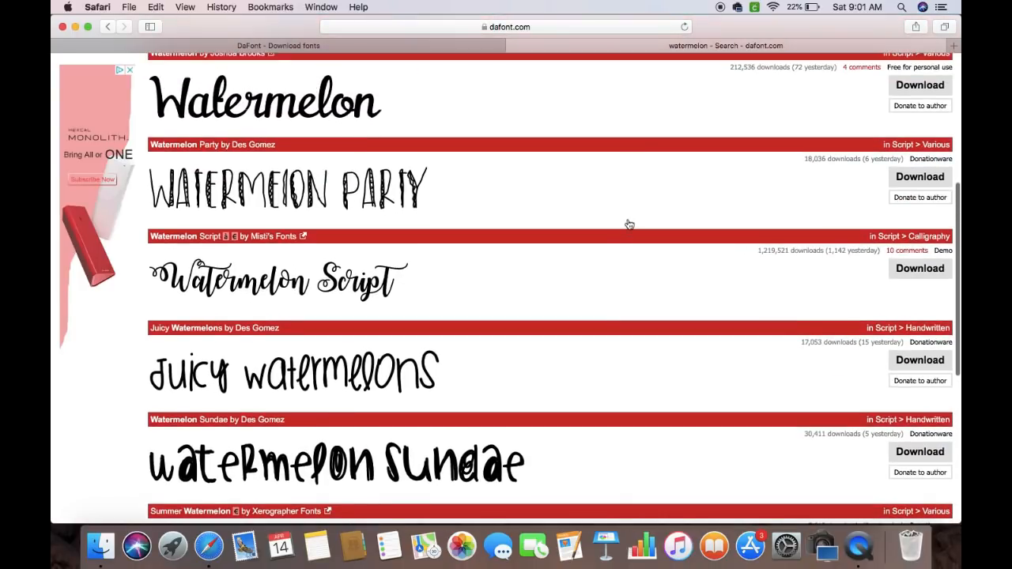
scroll(630, 226, up, 2)
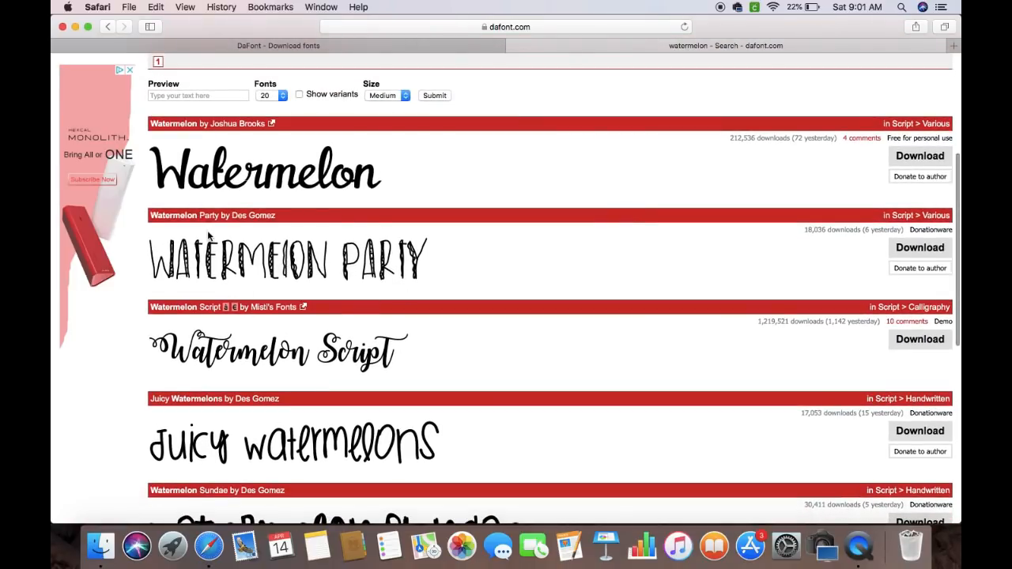
scroll(368, 291, down, 4)
scroll(368, 291, down, 1)
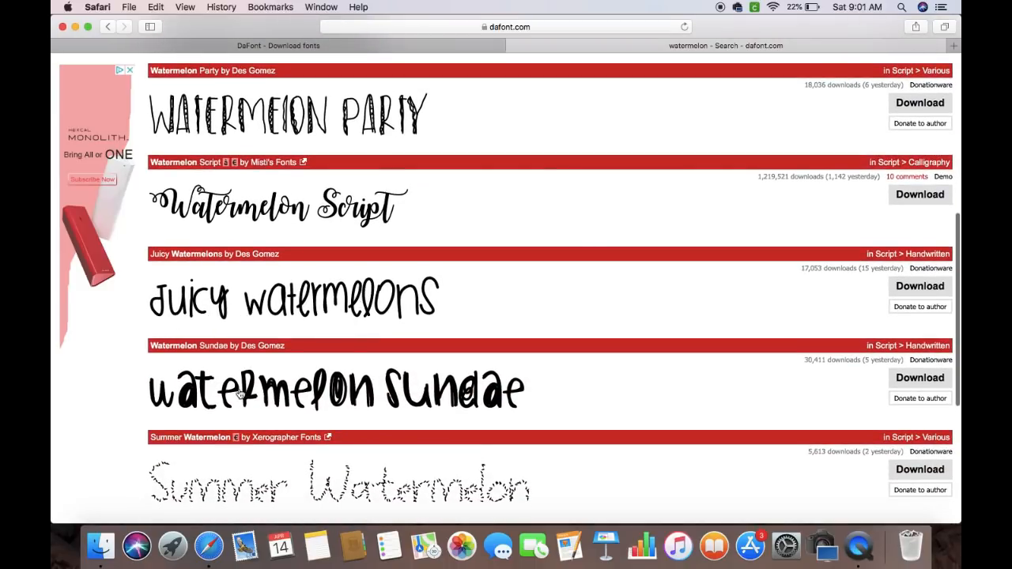
scroll(425, 163, up, 1)
scroll(425, 164, up, 4)
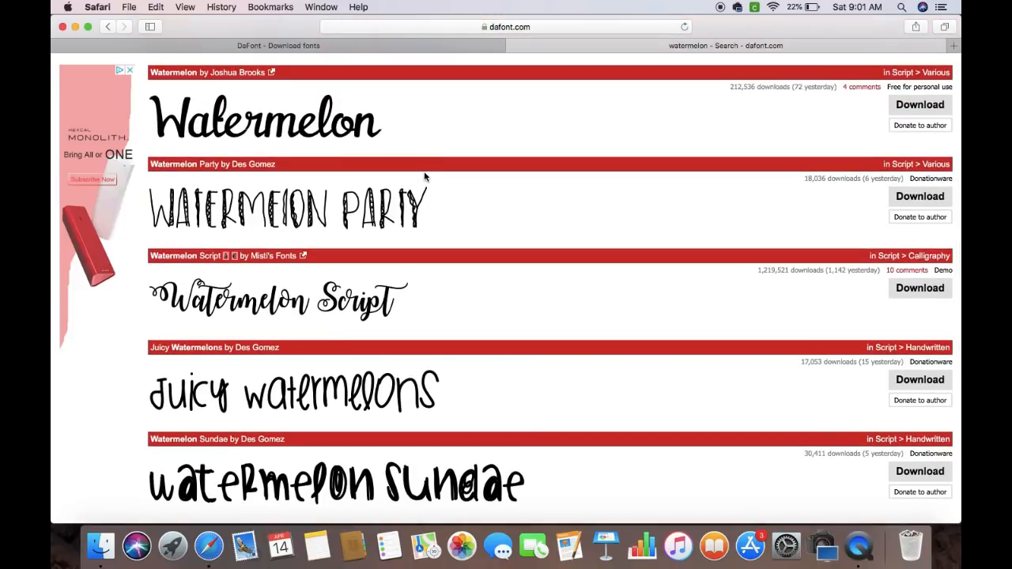
scroll(458, 184, up, 8)
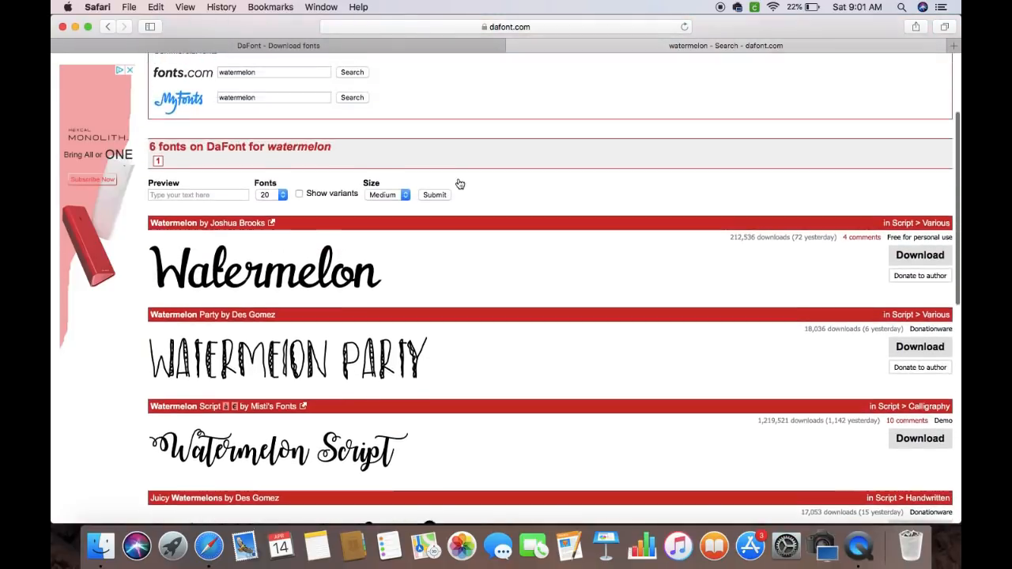
scroll(458, 184, down, 10)
scroll(458, 183, up, 8)
scroll(458, 182, down, 5)
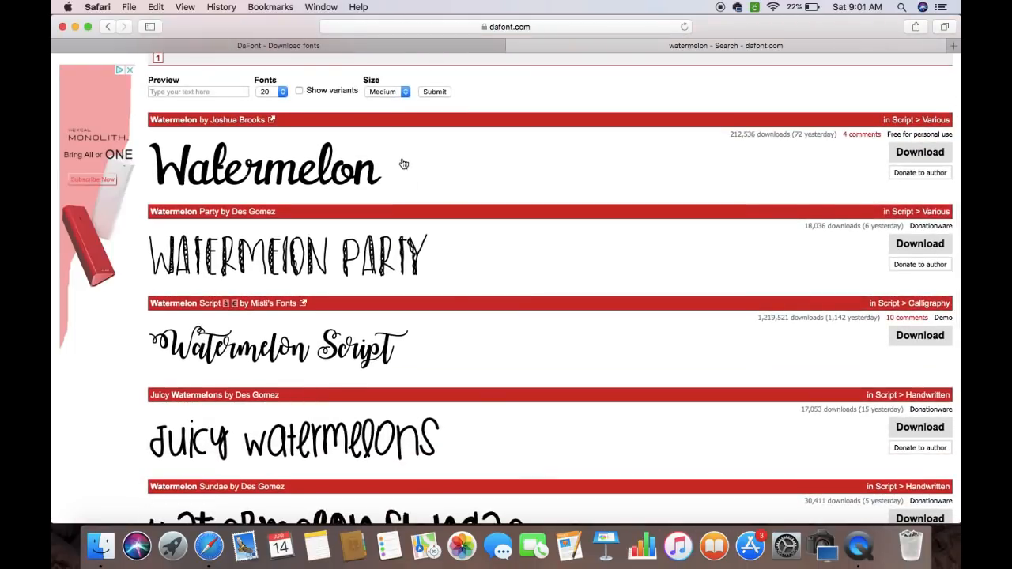
scroll(498, 410, down, 5)
scroll(498, 410, down, 3)
scroll(498, 410, up, 8)
scroll(558, 323, up, 4)
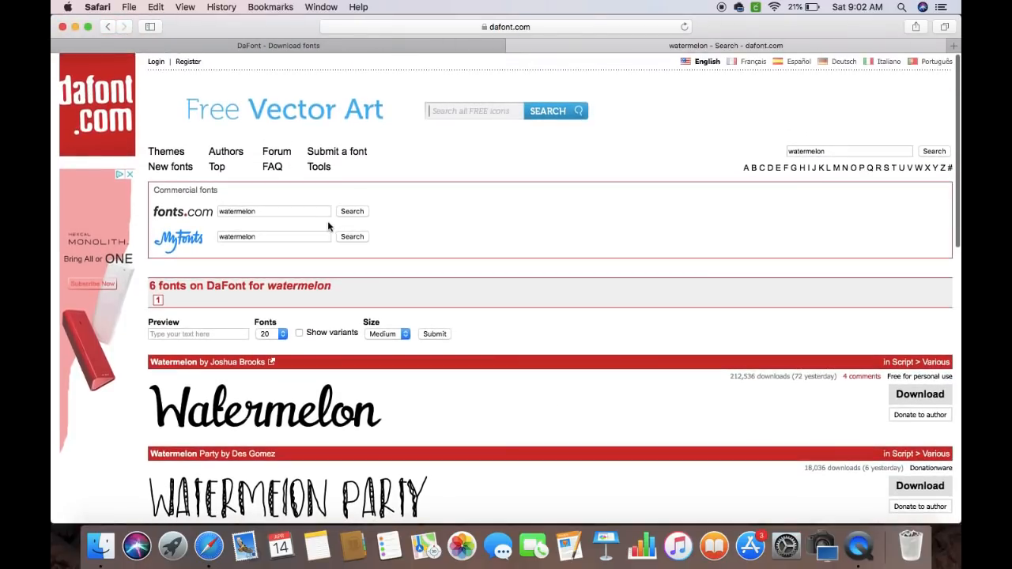
Return to the DaFont home page, search for "I love glitter" and examine the matching font's preview and usage terms
click(106, 26)
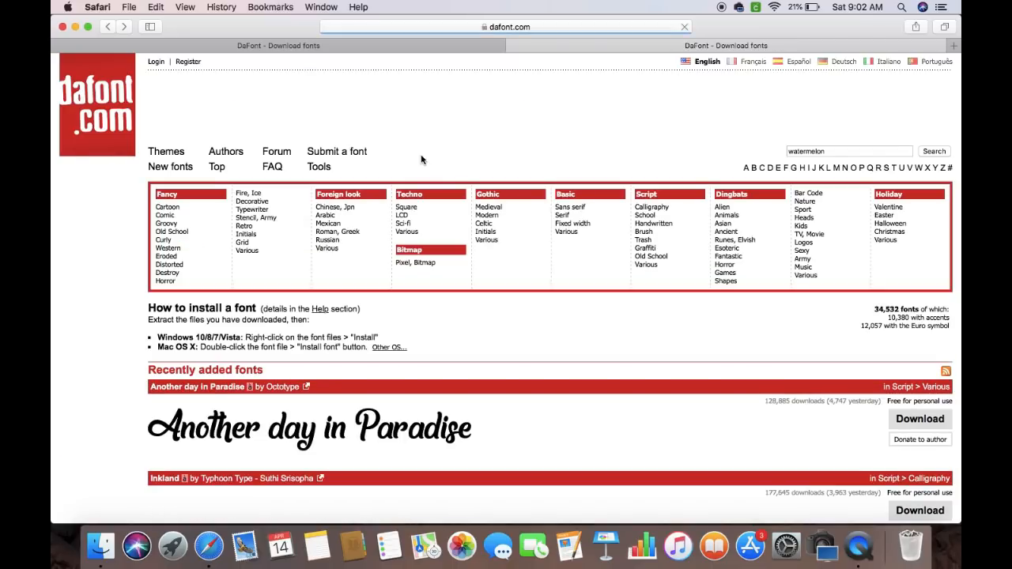
click(837, 154)
text(I)
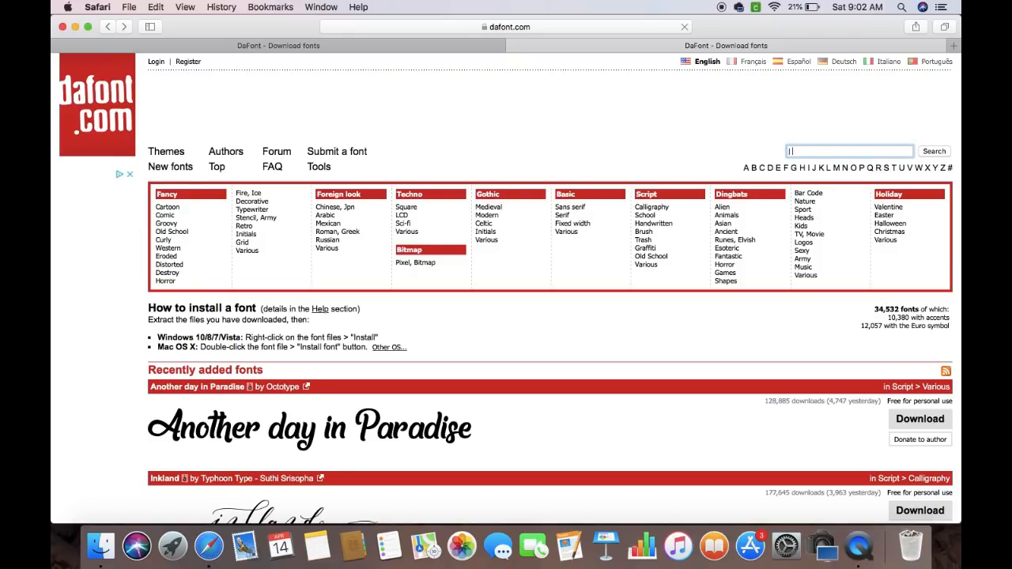
text( love glitter)
key(Return)
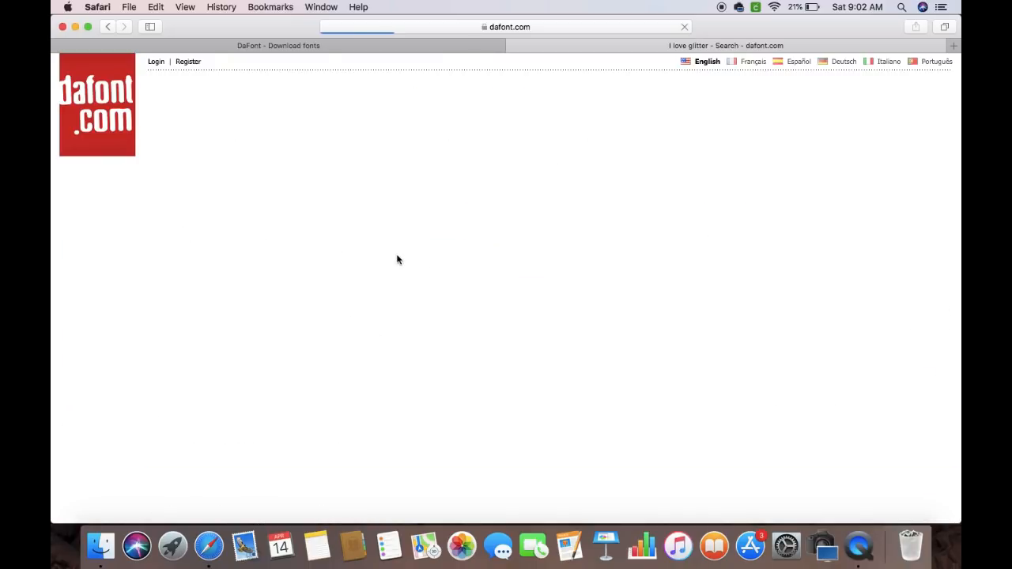
scroll(465, 347, down, 1)
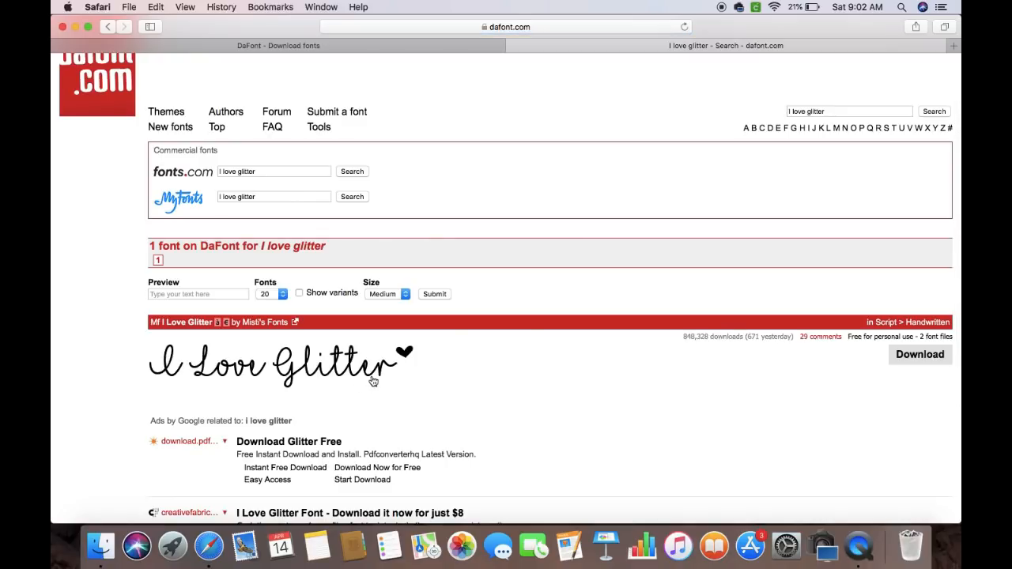
scroll(506, 405, up, 1)
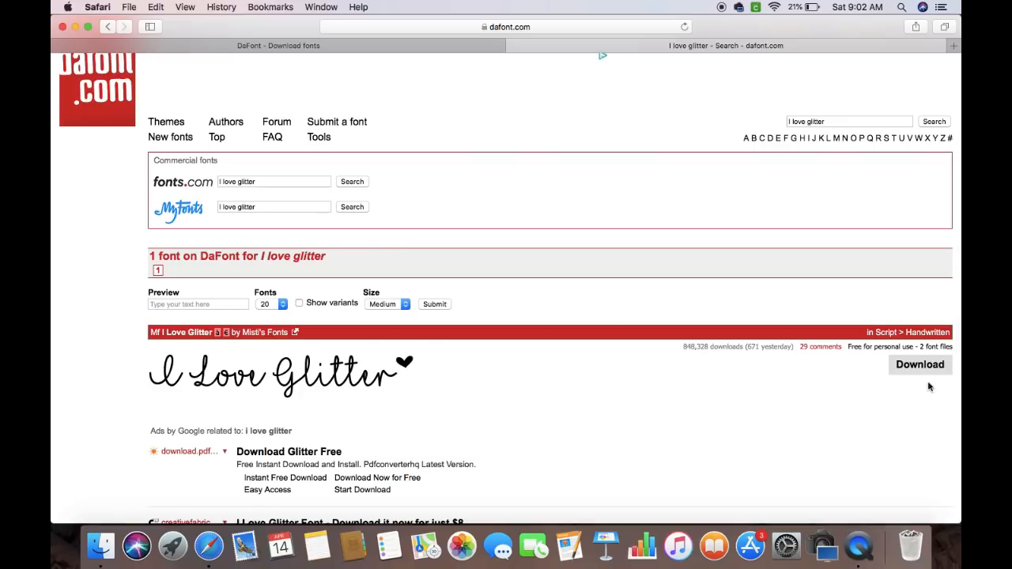
scroll(779, 364, up, 3)
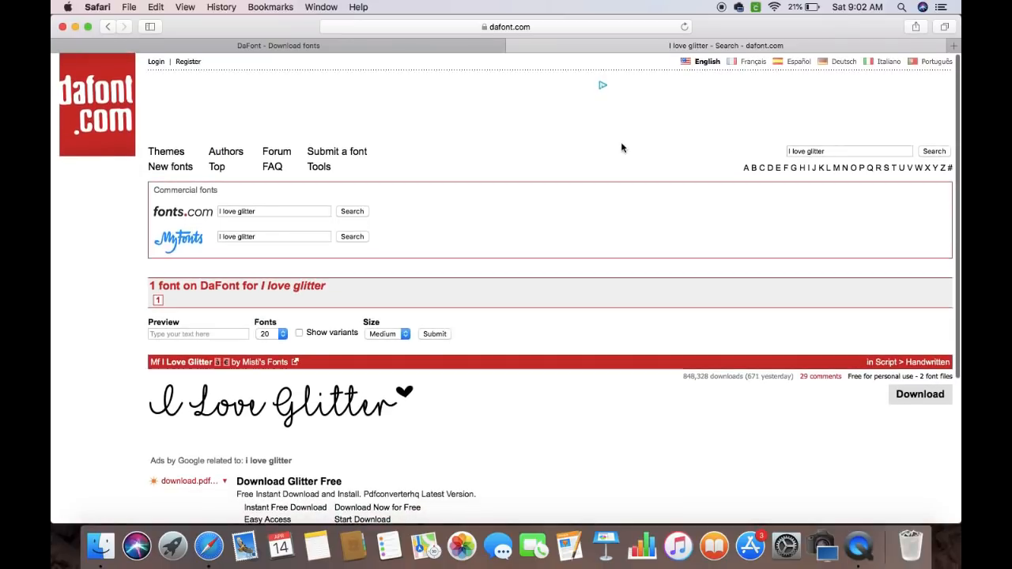
Go back to the DaFont home page and look through the recently added fonts down to the page end
click(108, 27)
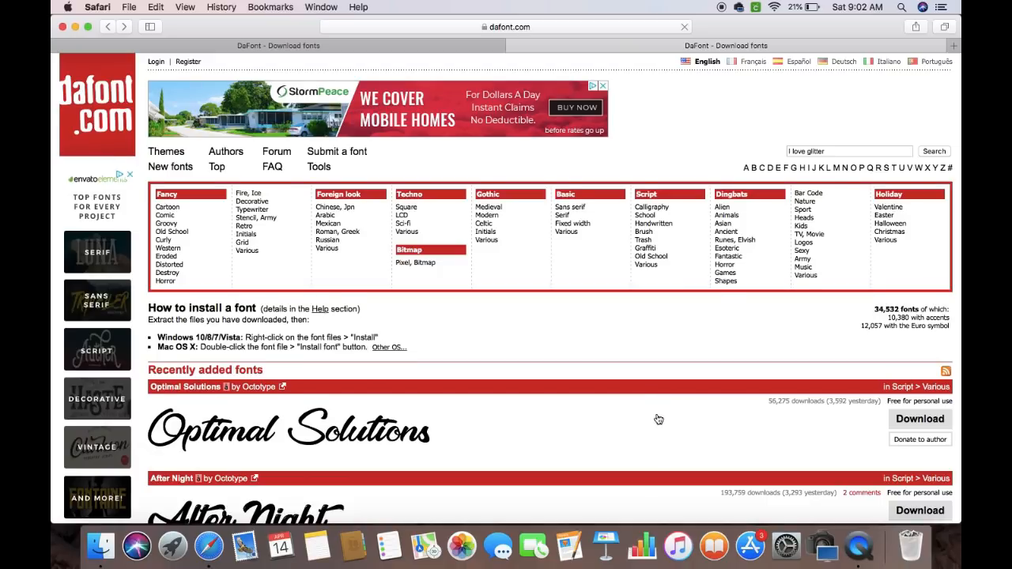
scroll(656, 412, down, 4)
scroll(402, 340, down, 5)
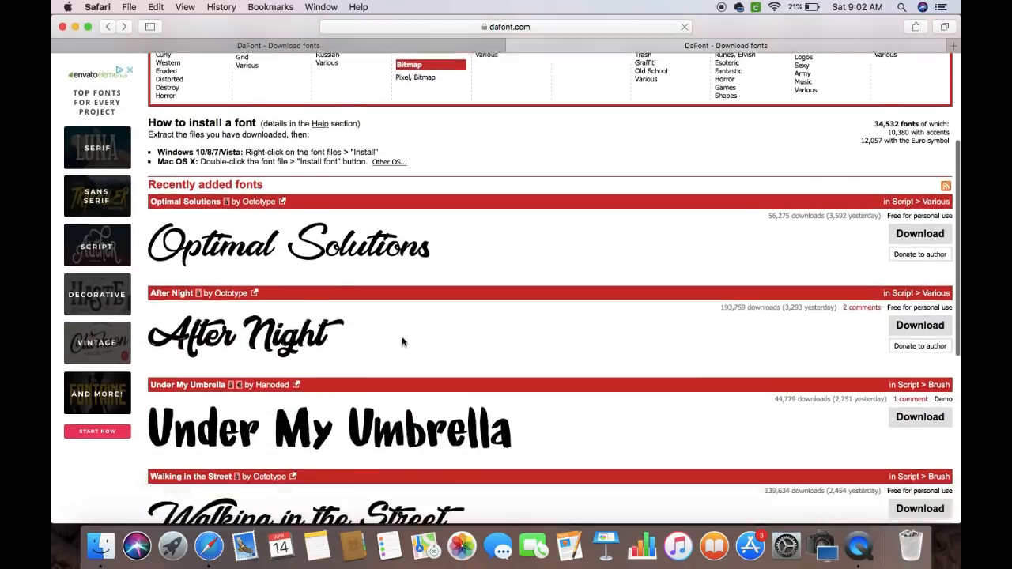
scroll(401, 339, down, 4)
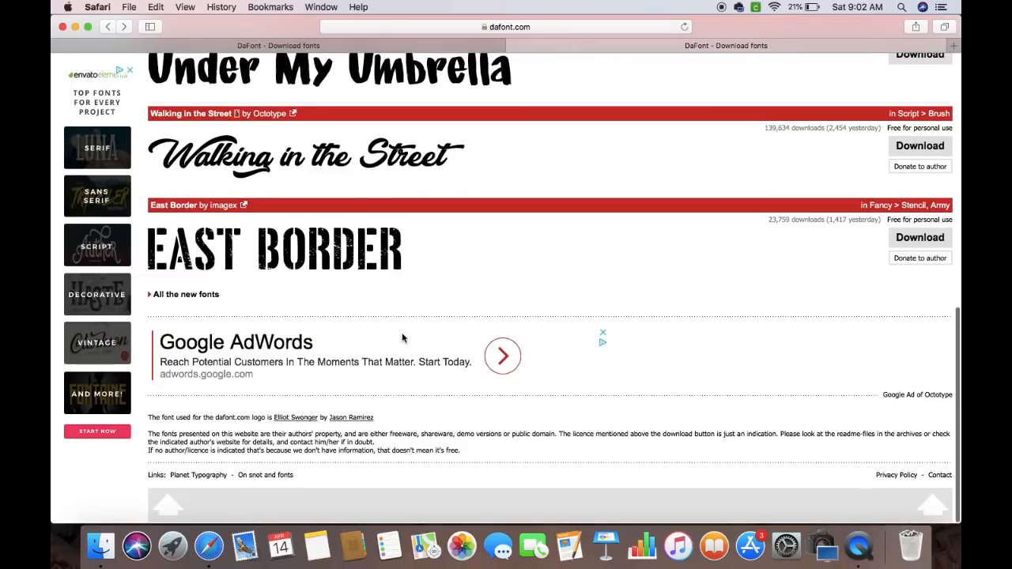
scroll(401, 339, up, 2)
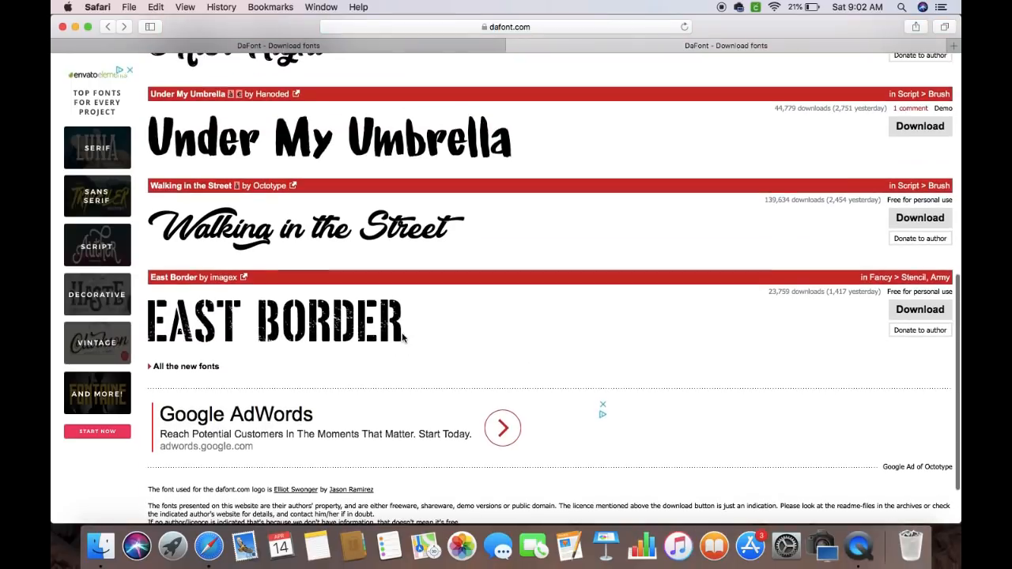
Open the full list of new fonts and browse the previews on its first page
click(199, 367)
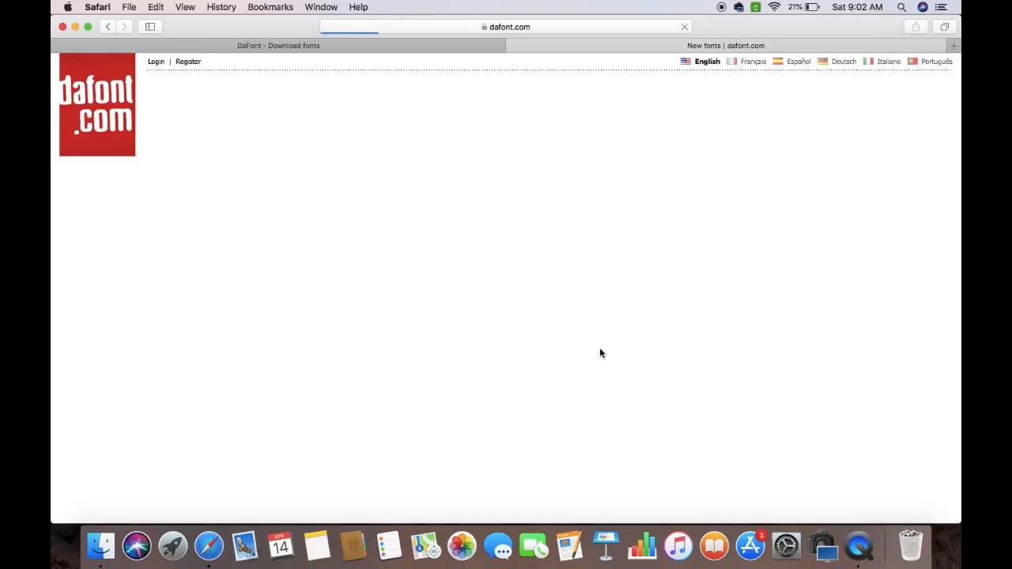
scroll(601, 349, down, 1)
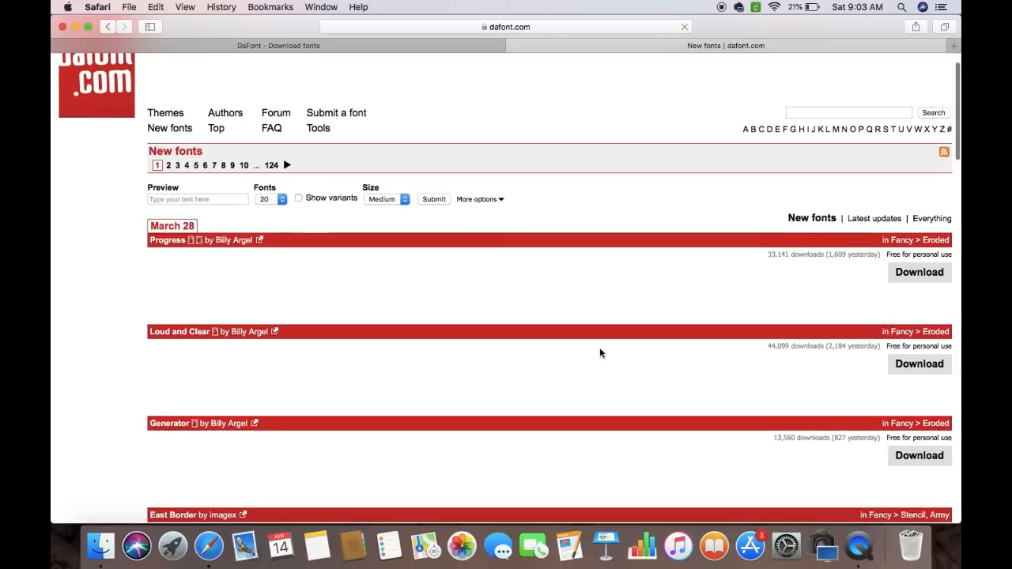
scroll(599, 348, down, 2)
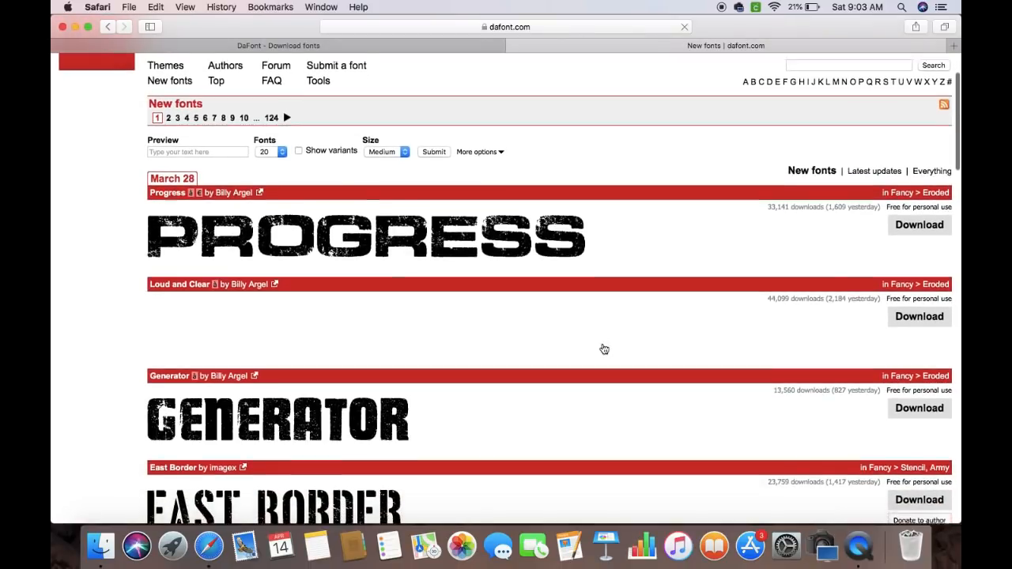
scroll(518, 346, down, 10)
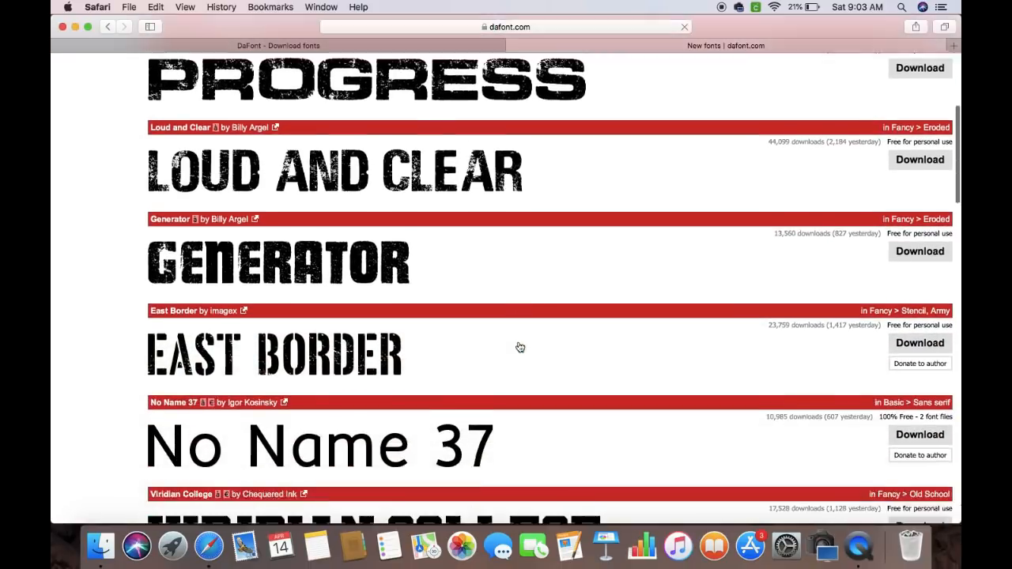
scroll(518, 345, down, 6)
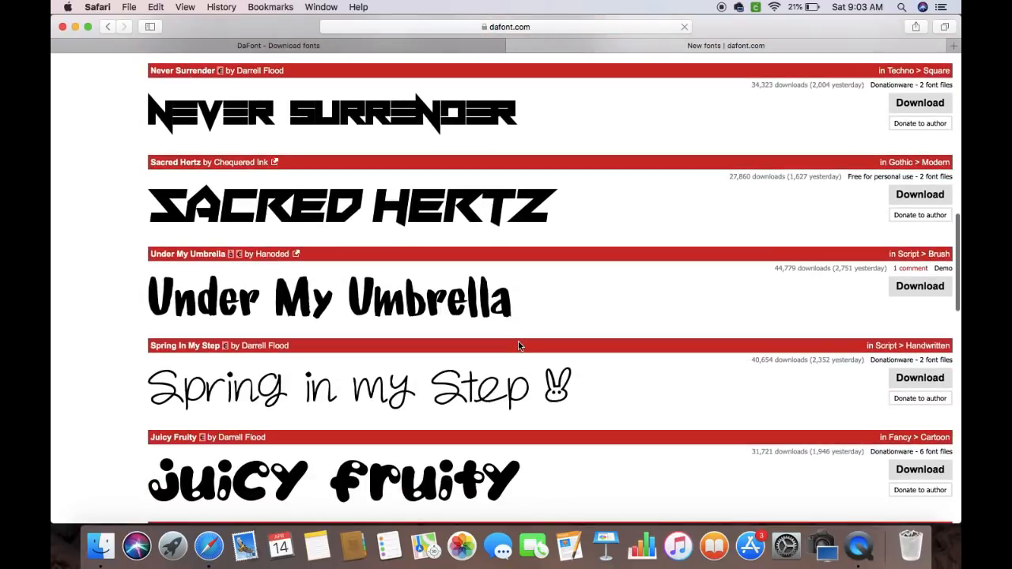
scroll(530, 428, down, 1)
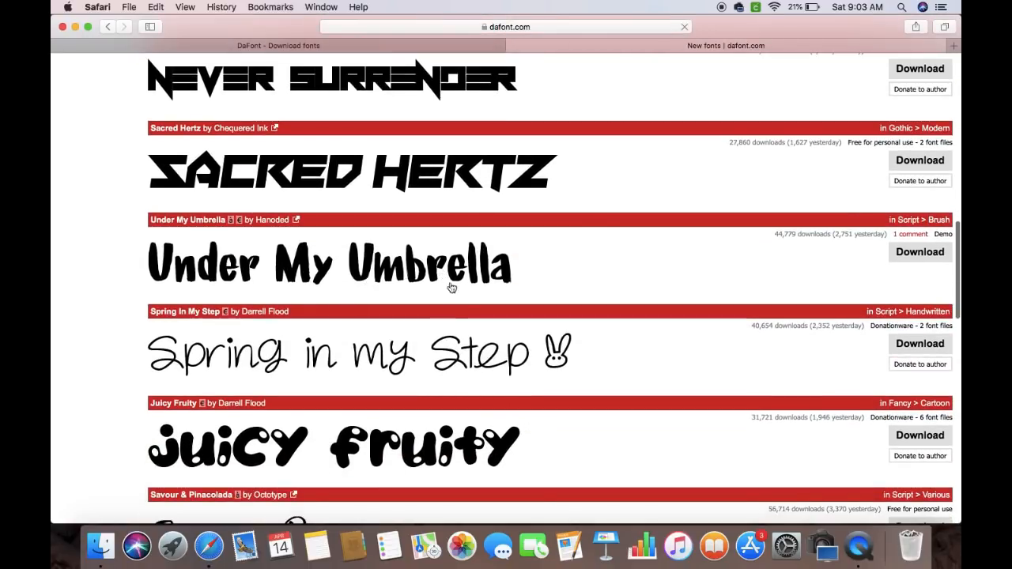
scroll(499, 403, down, 2)
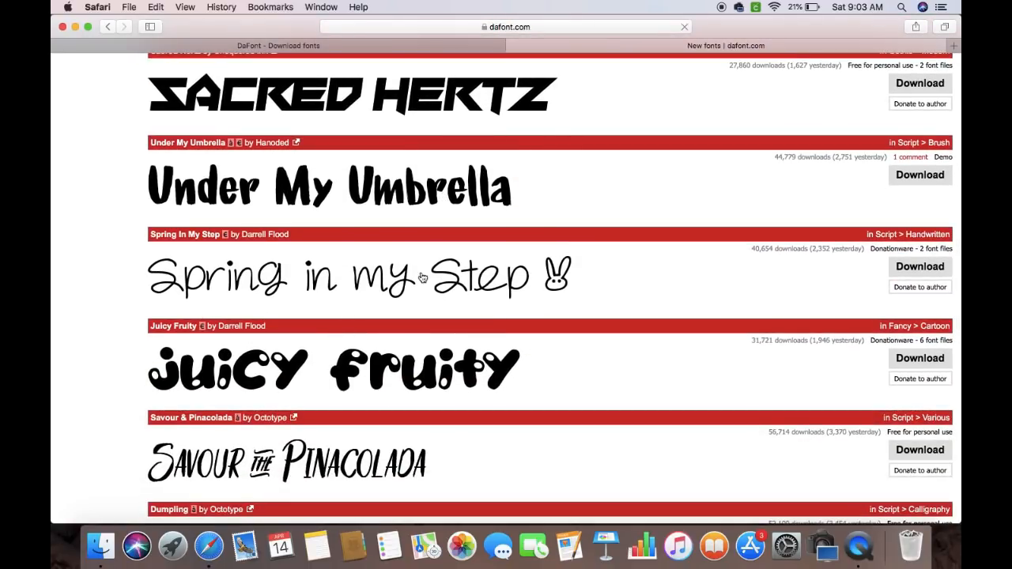
scroll(577, 303, down, 3)
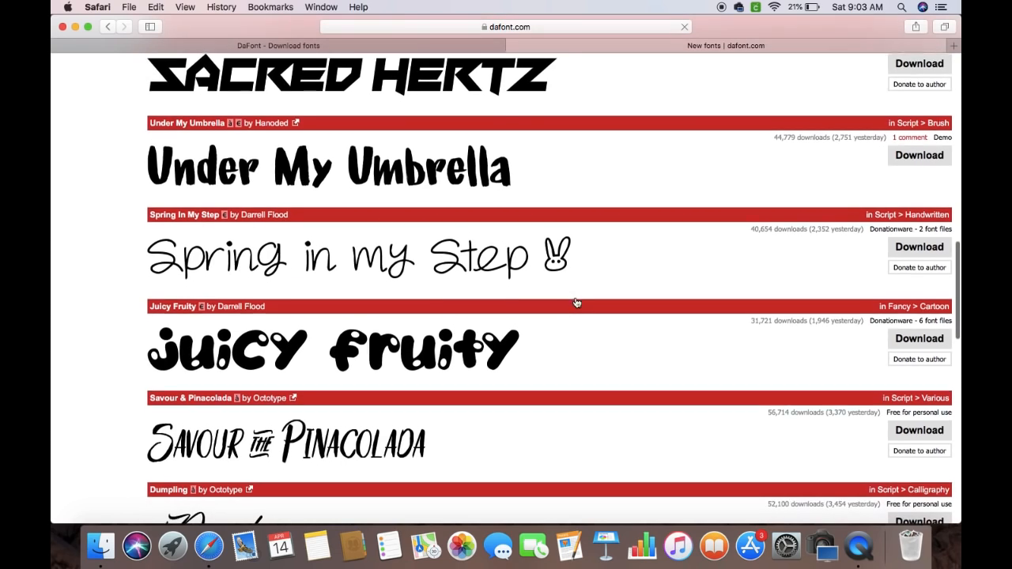
Look through the remaining previews on the first page of new fonts, down to the page links
scroll(577, 301, down, 10)
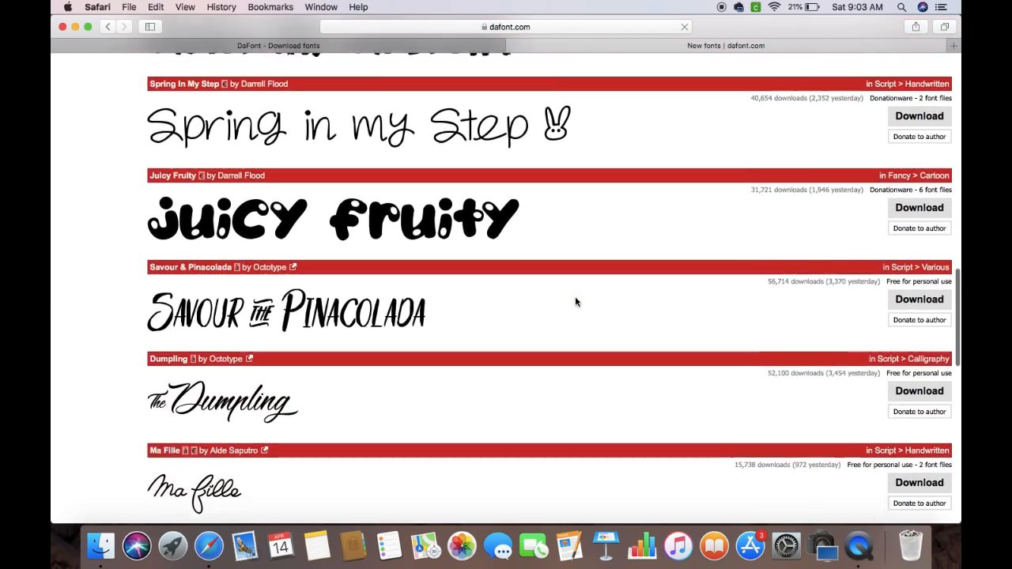
scroll(578, 294, down, 1)
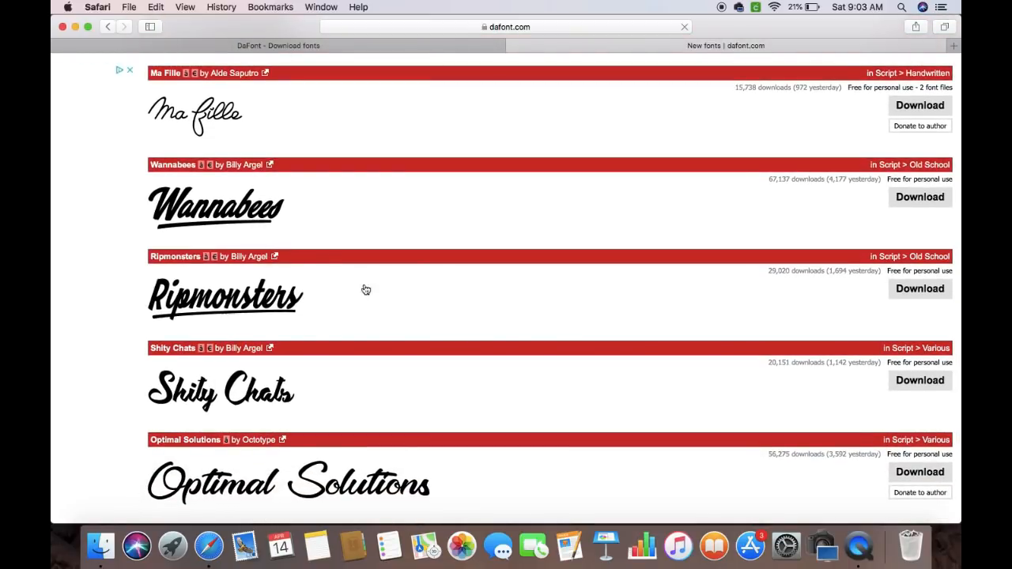
scroll(353, 261, down, 3)
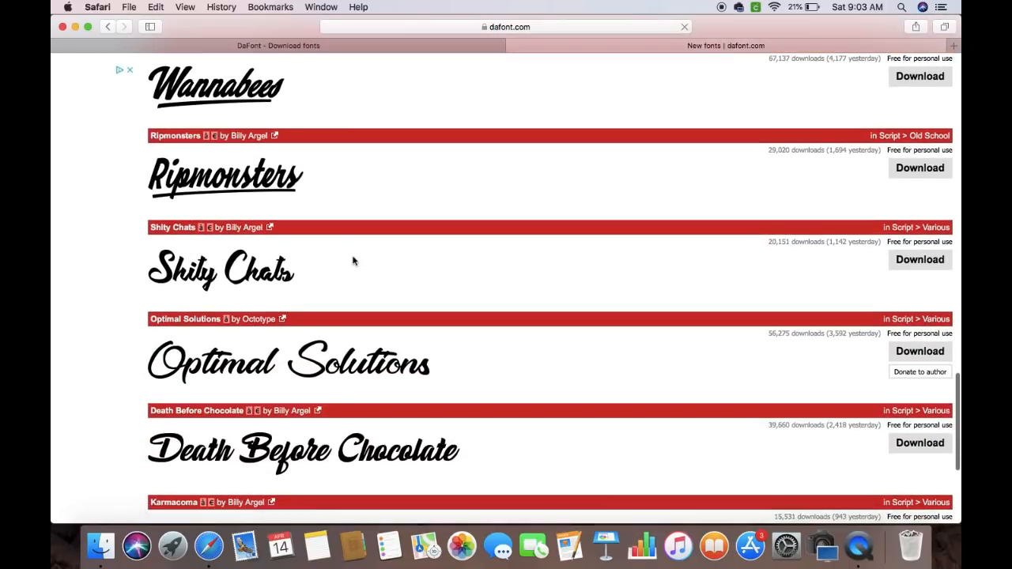
scroll(355, 262, down, 6)
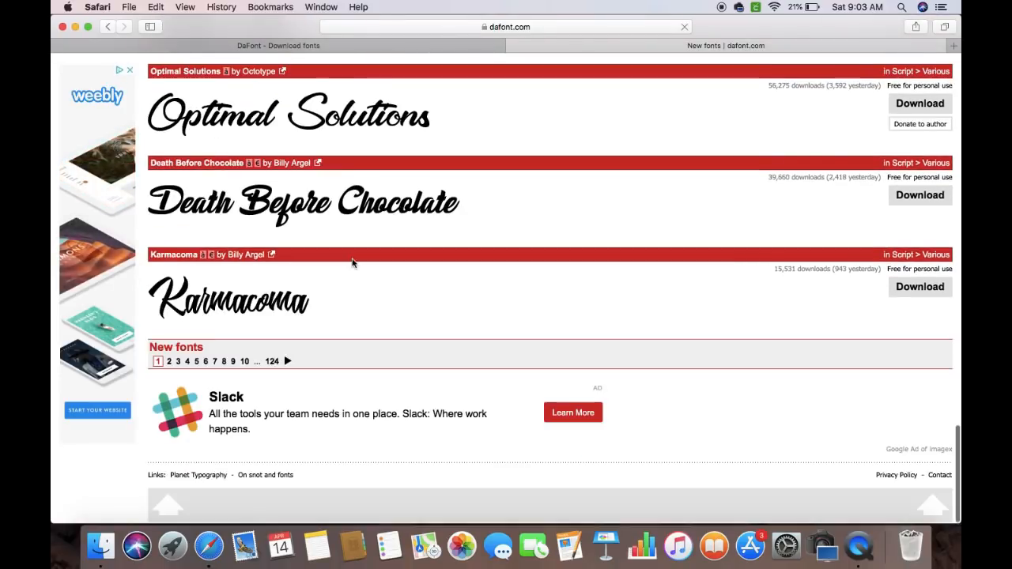
Open page 2 of the new fonts list and download the Unicorn Giggles font
click(168, 362)
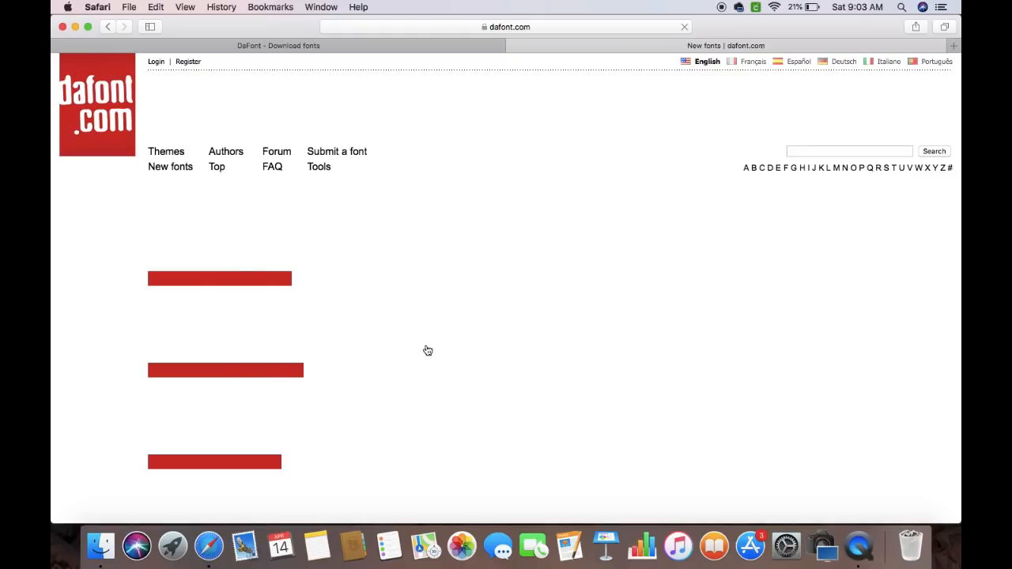
scroll(427, 350, down, 10)
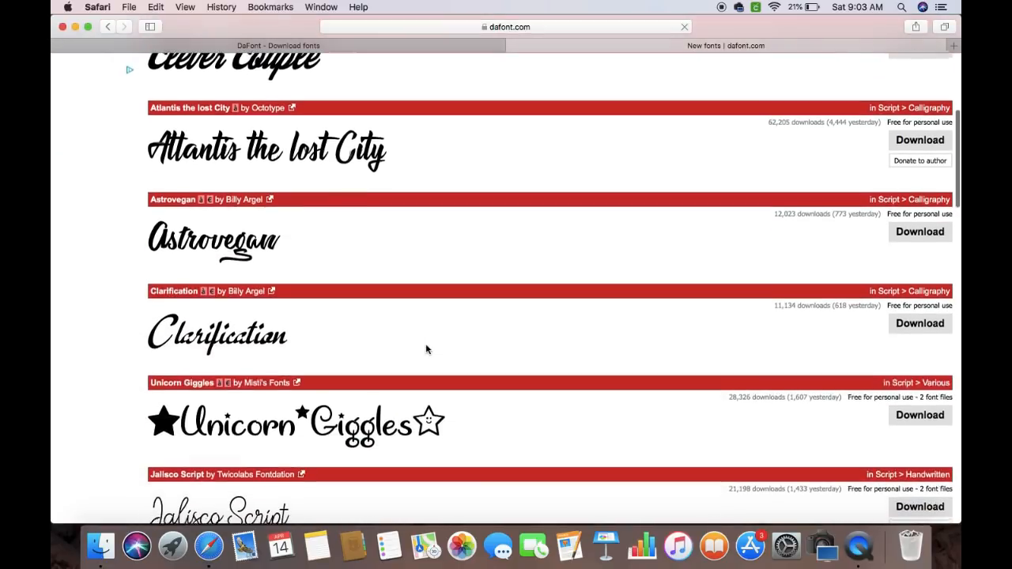
scroll(427, 350, down, 1)
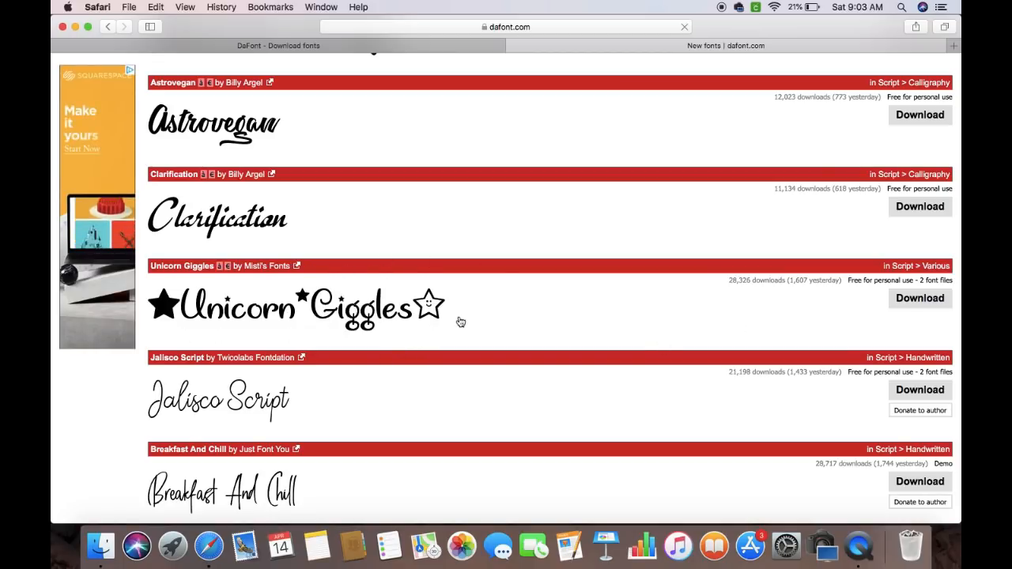
click(910, 302)
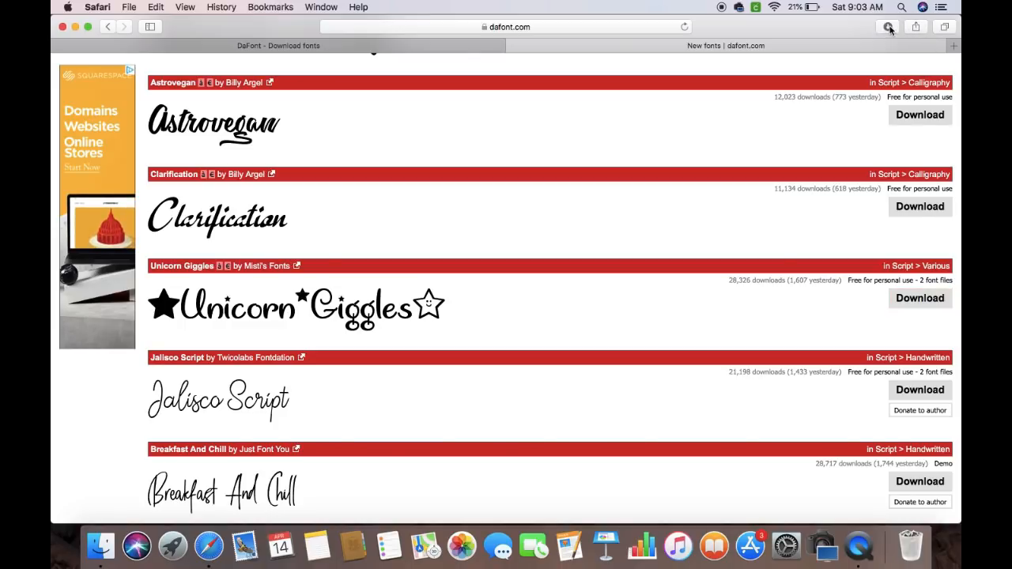
Show the browser's downloads and open the downloaded unicorn_giggles folder
click(888, 28)
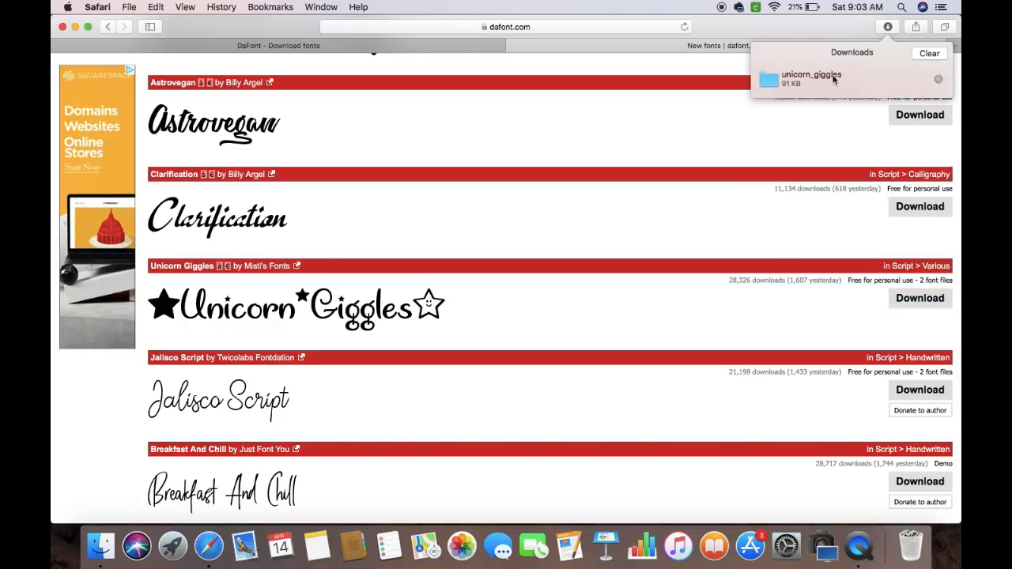
click(888, 27)
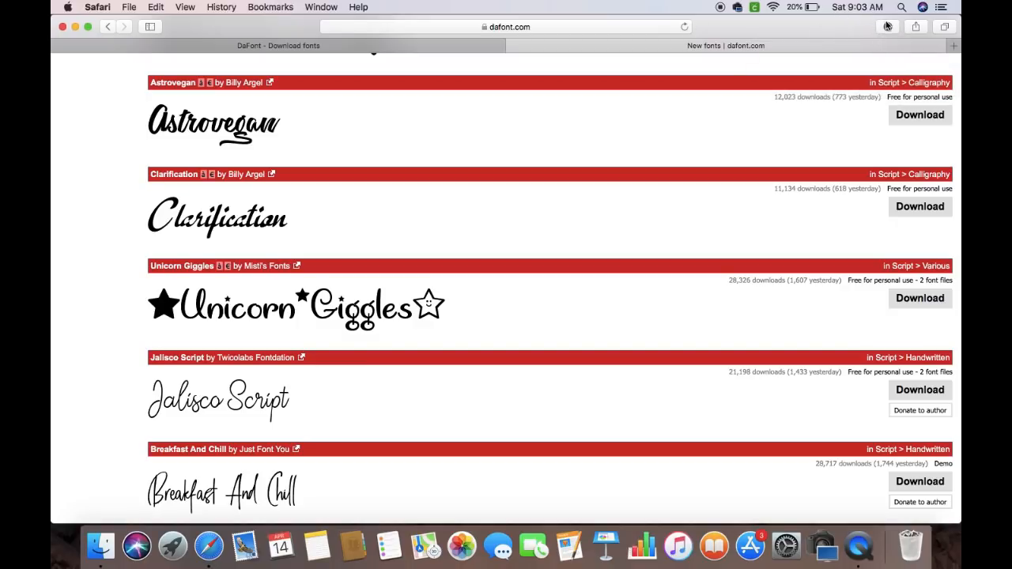
click(887, 26)
double_click(778, 79)
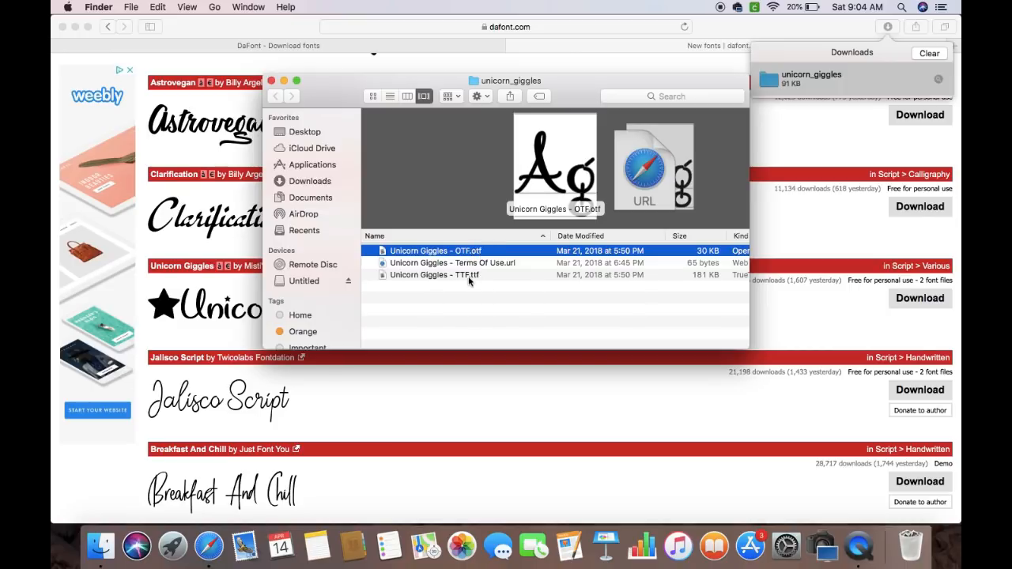
Compare the OTF and TTF versions of Unicorn Giggles in Font Book, one below the other, and close the TTF preview
click(476, 275)
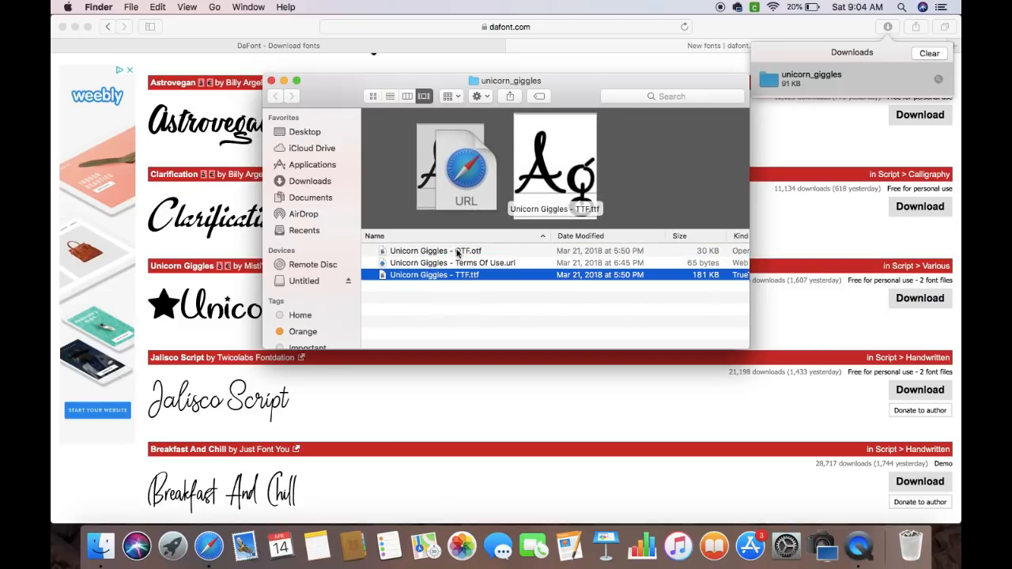
double_click(457, 251)
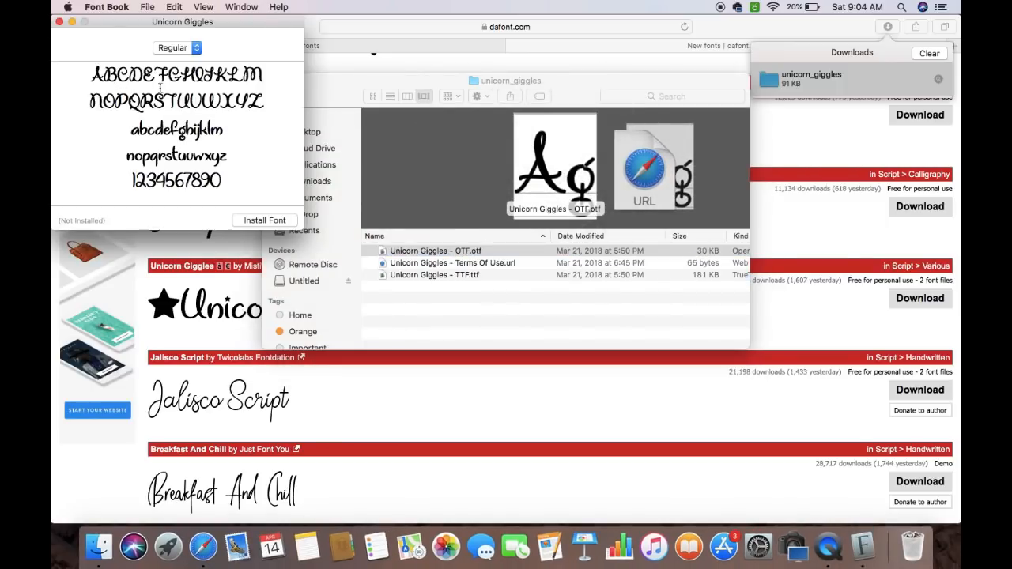
double_click(467, 275)
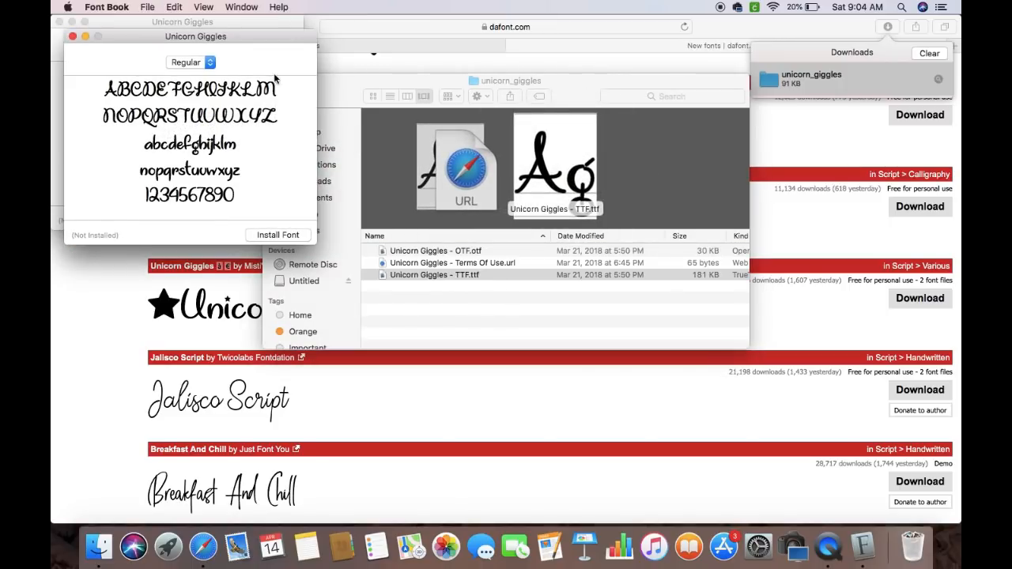
drag(256, 35, 242, 223)
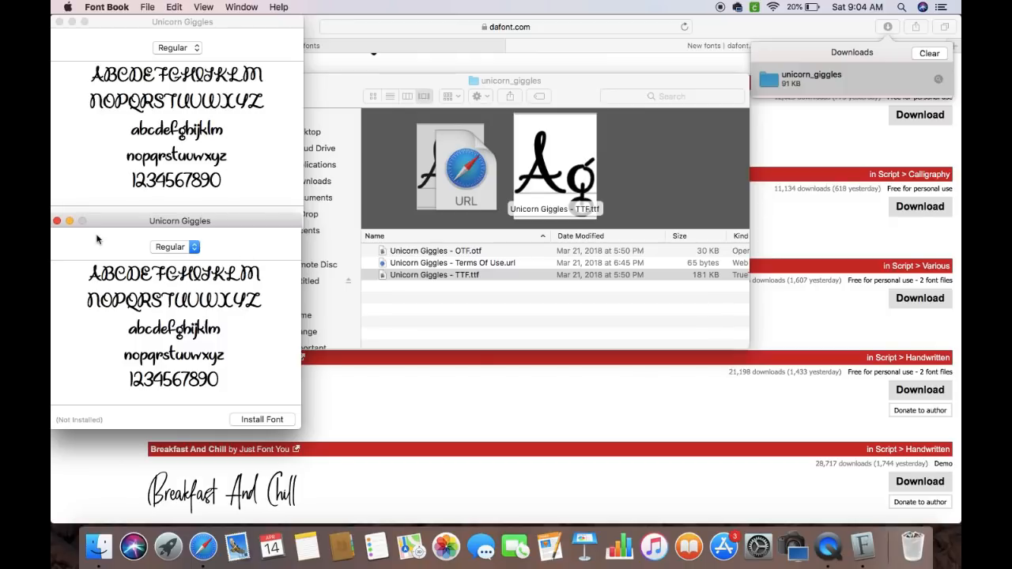
click(57, 223)
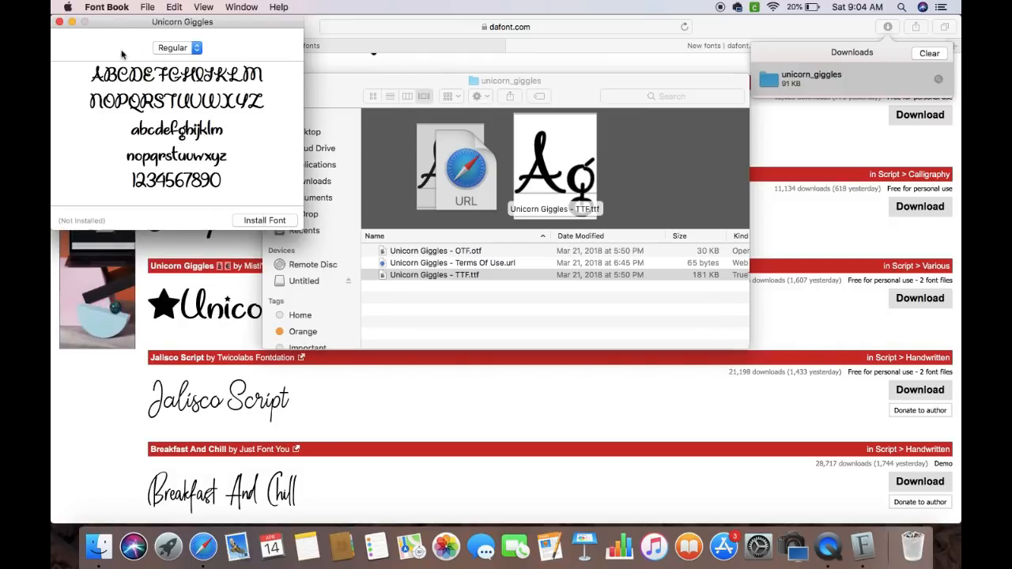
Install the OTF version of Unicorn Giggles, and close Font Book and the unicorn_giggles folder
click(280, 222)
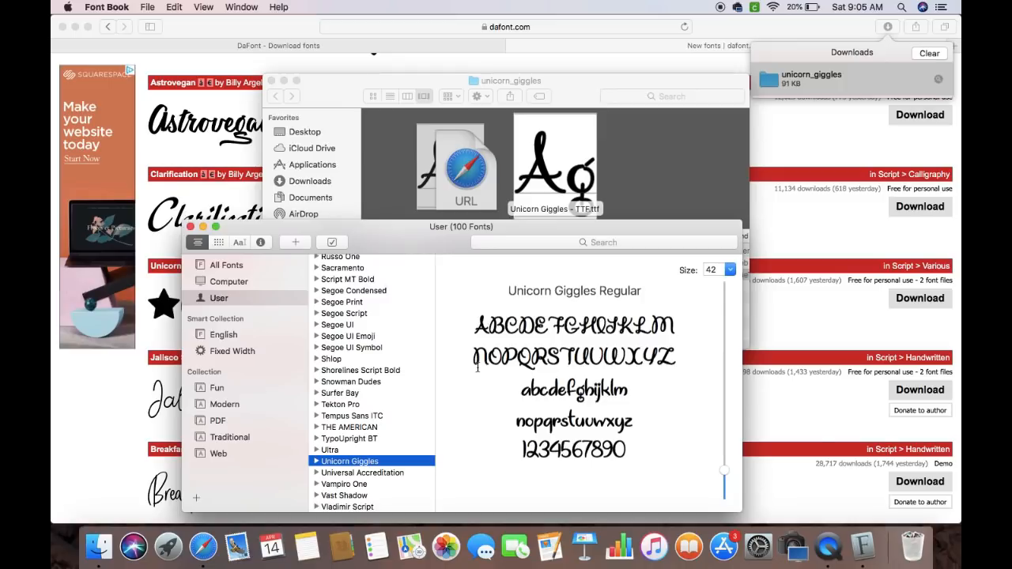
click(189, 227)
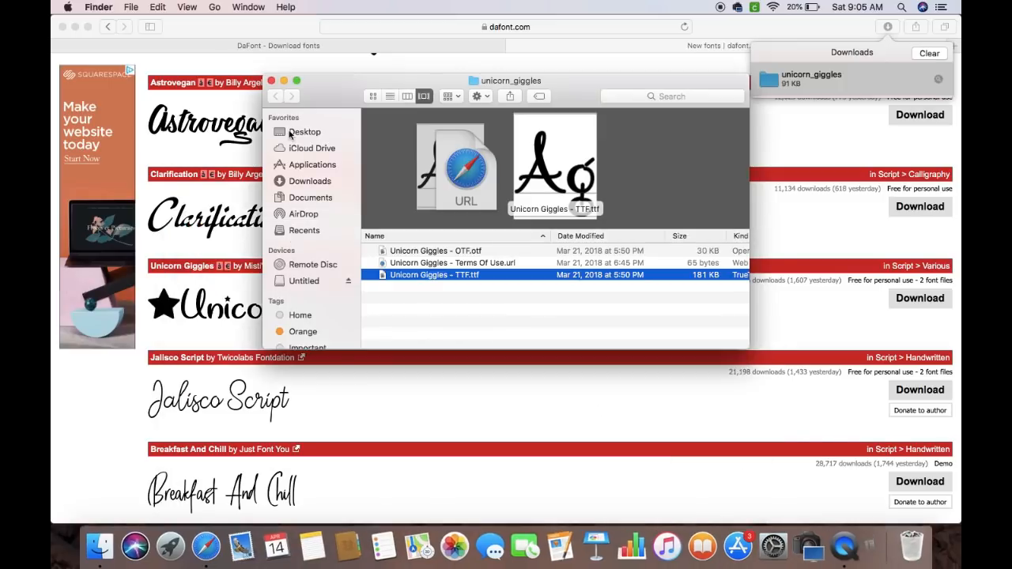
click(270, 82)
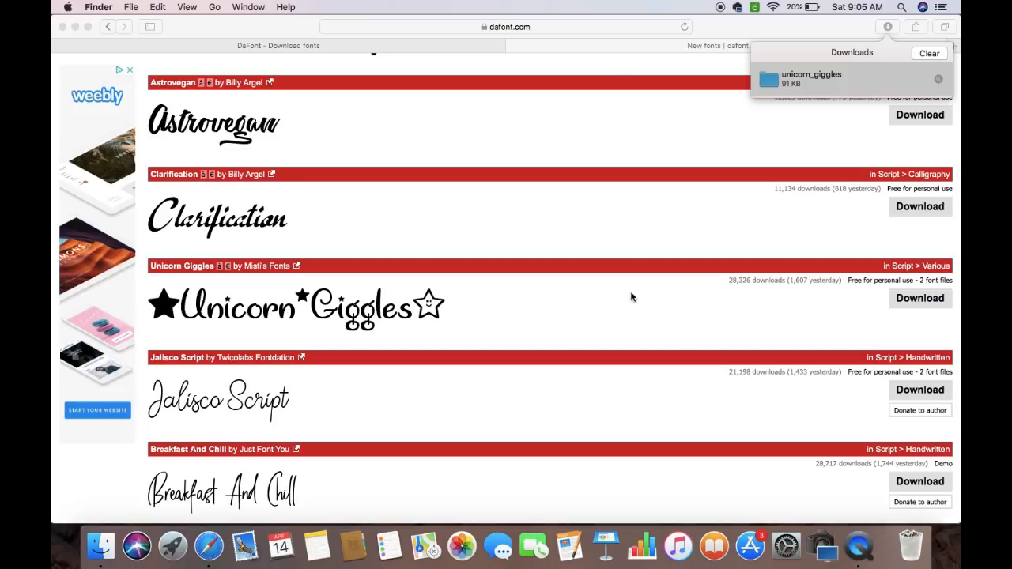
Look through the remaining font previews on page 2 of the new fonts, down to the page links
scroll(594, 332, down, 5)
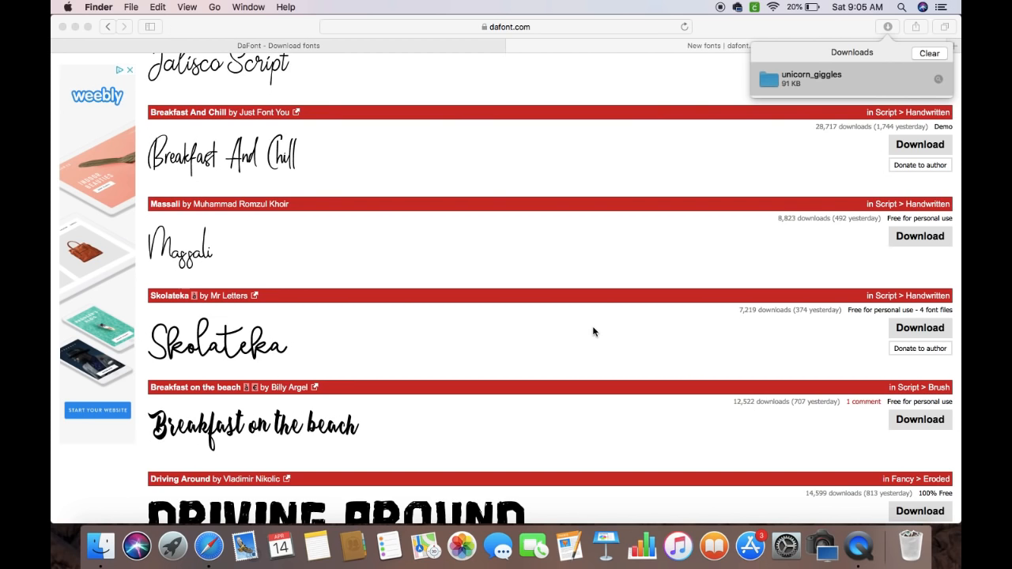
scroll(593, 332, down, 15)
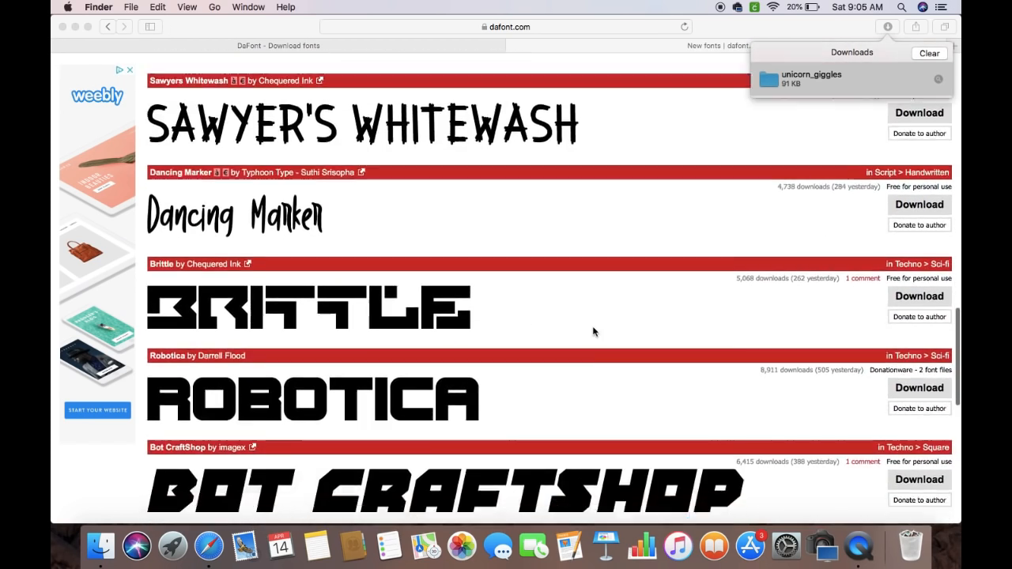
scroll(593, 332, down, 4)
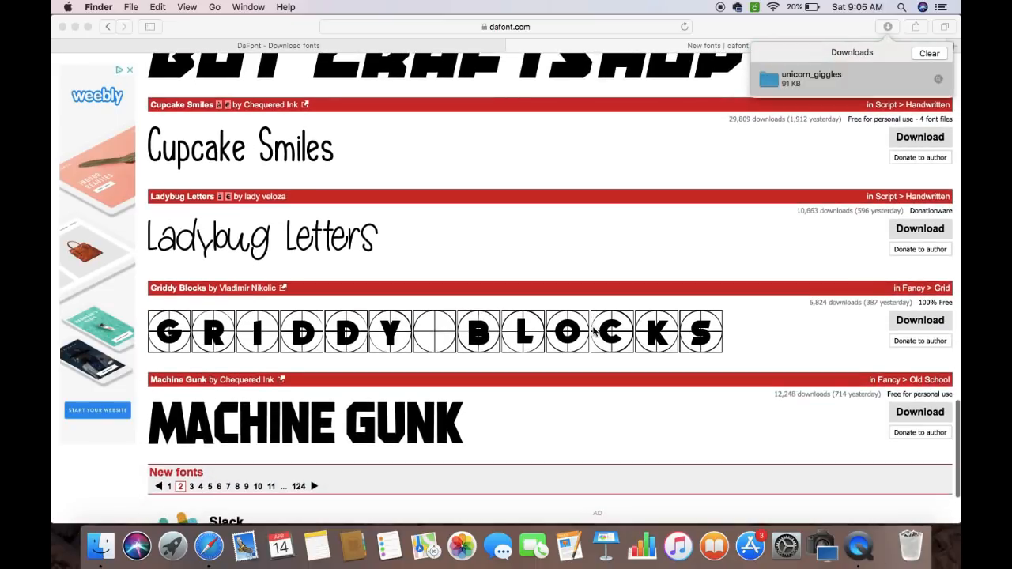
scroll(442, 369, down, 3)
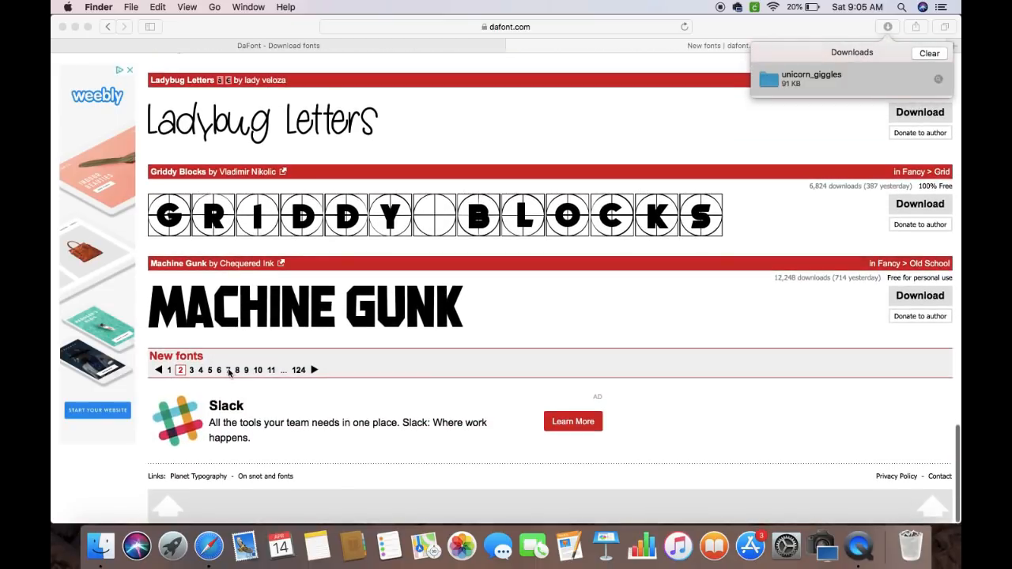
Open page 3 of the new fonts list and browse its previews down to the page end
click(191, 372)
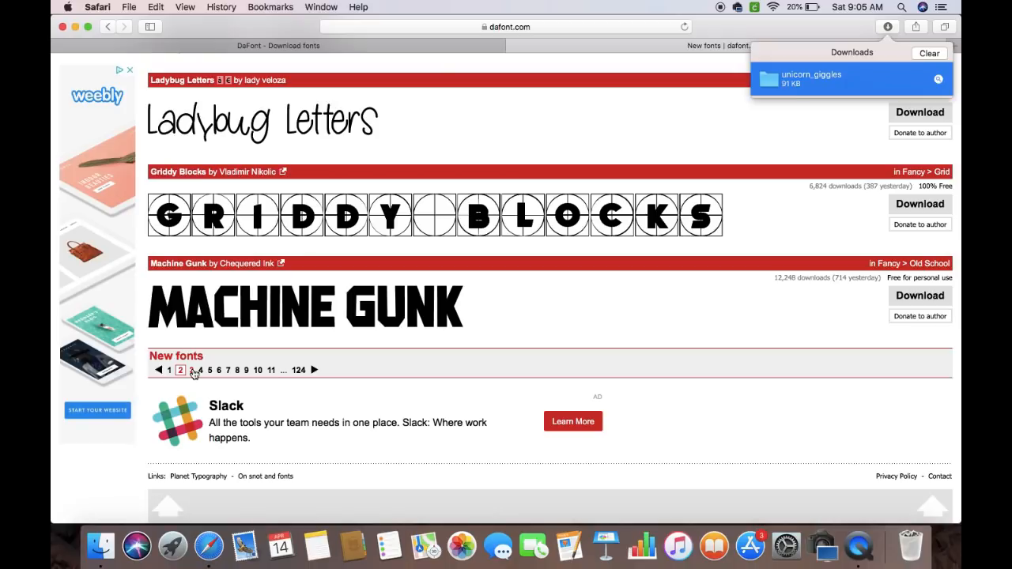
click(192, 372)
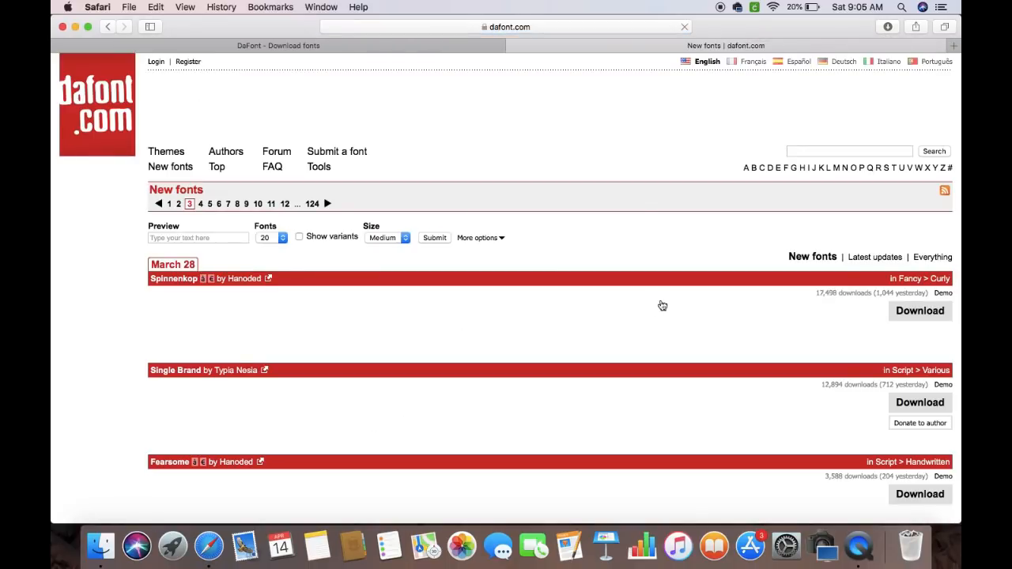
scroll(664, 325, down, 5)
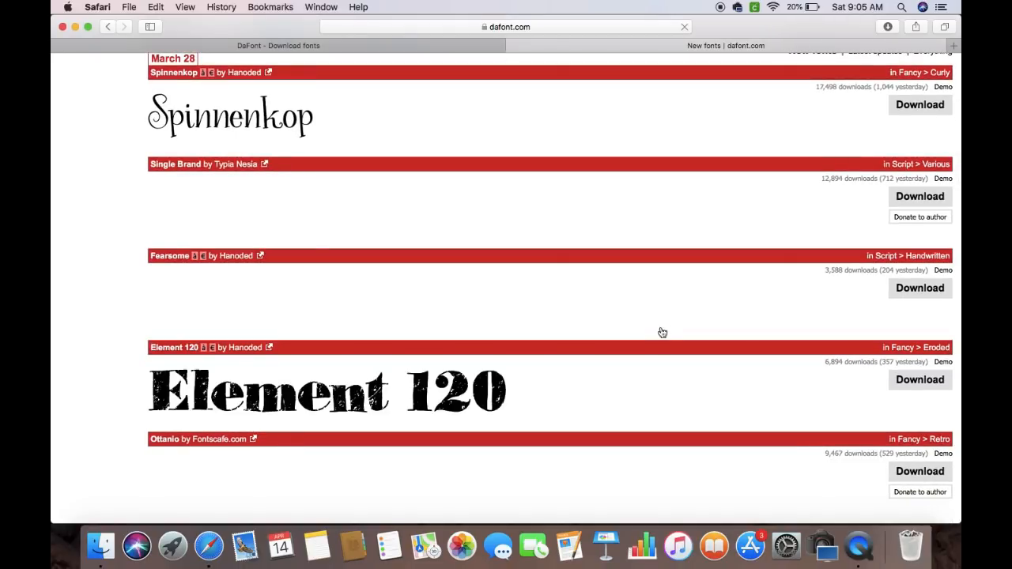
scroll(655, 349, down, 20)
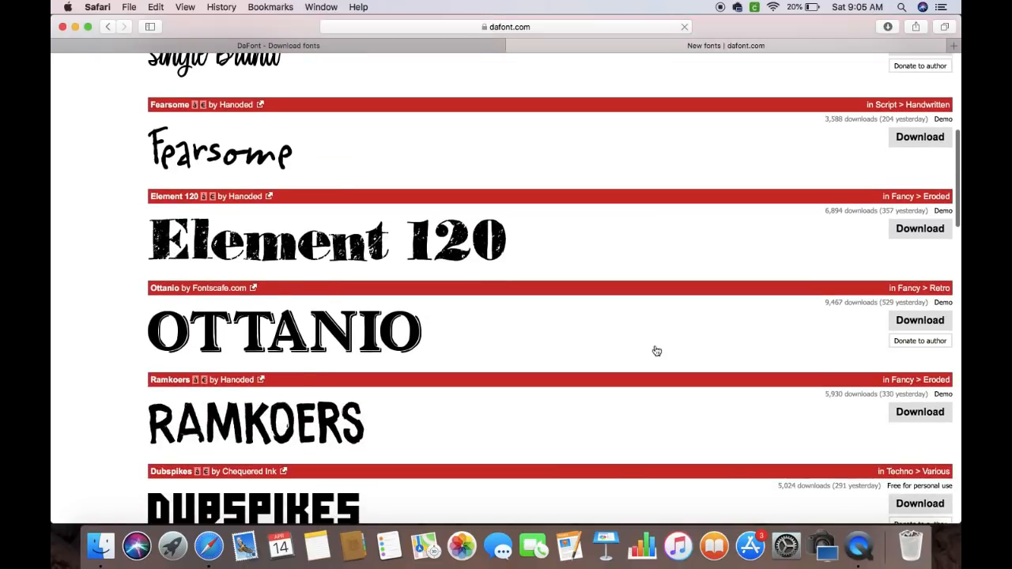
scroll(656, 350, down, 12)
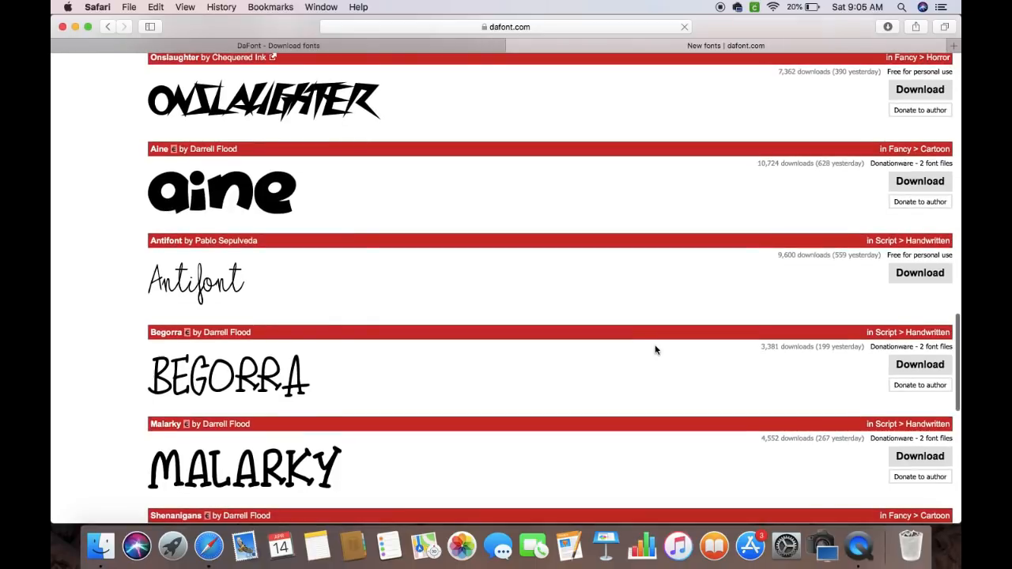
scroll(656, 350, down, 3)
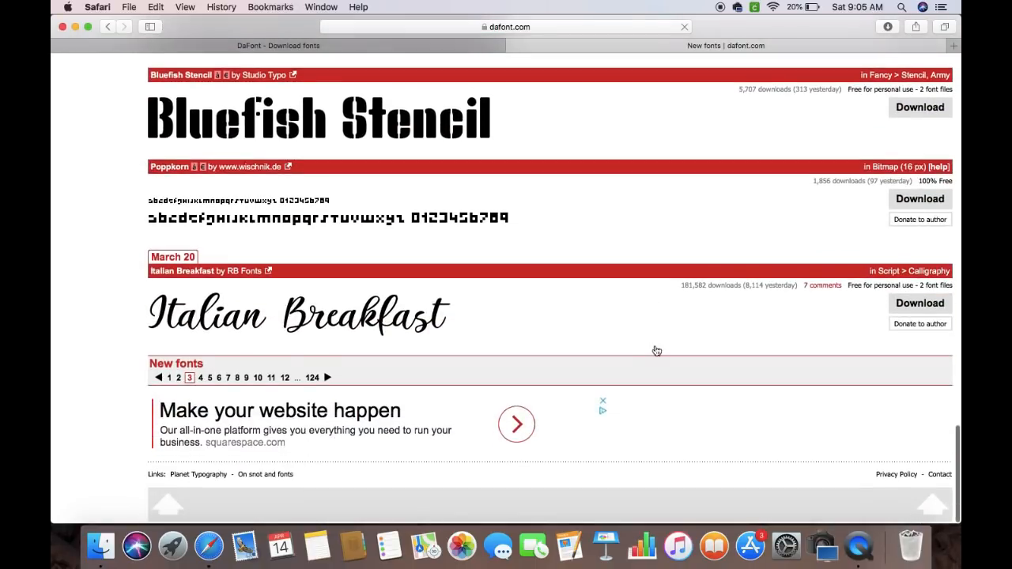
Return to page 1 of the new fonts list and download the Spring In My Step font
click(168, 380)
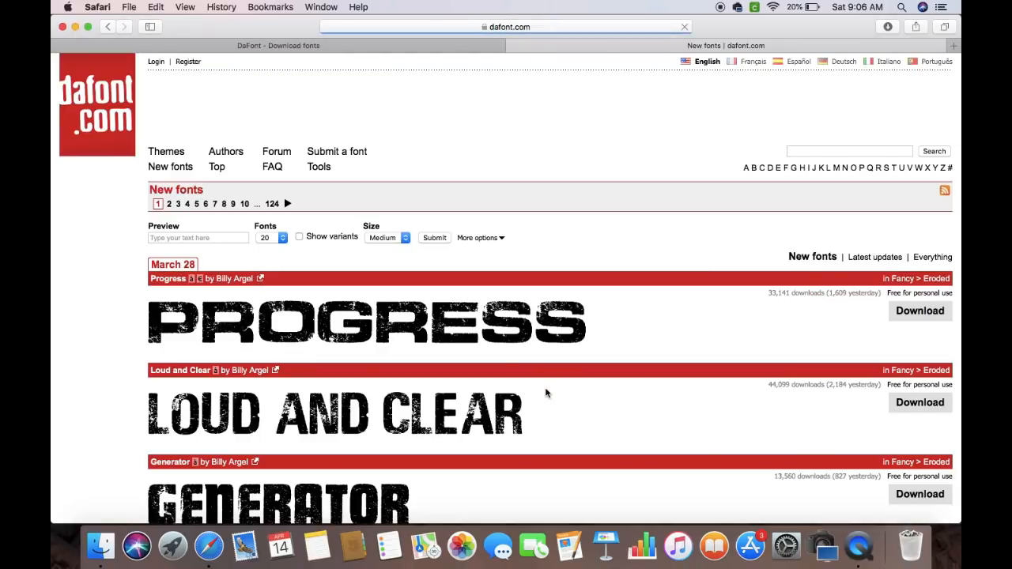
scroll(603, 458, down, 20)
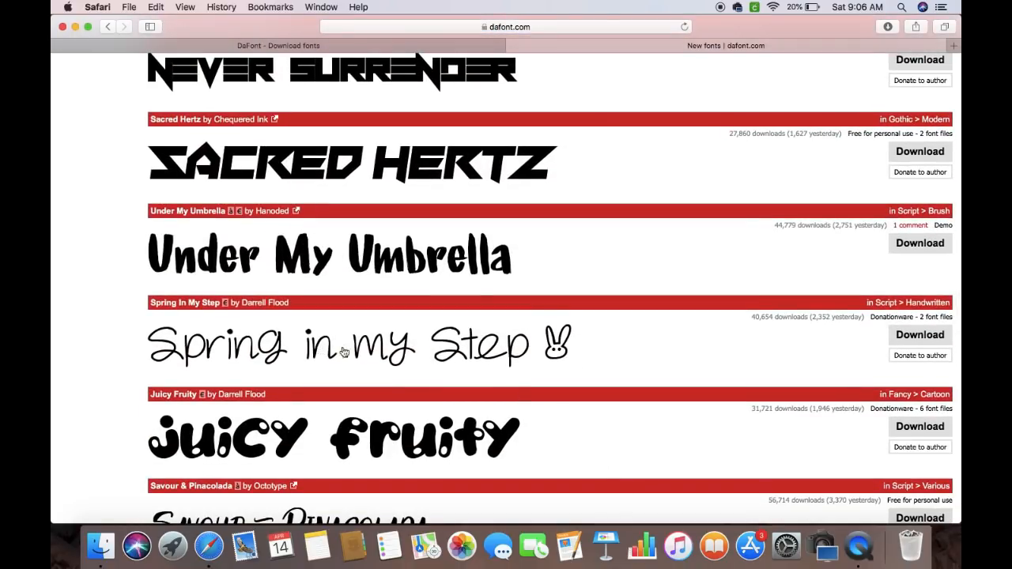
click(919, 335)
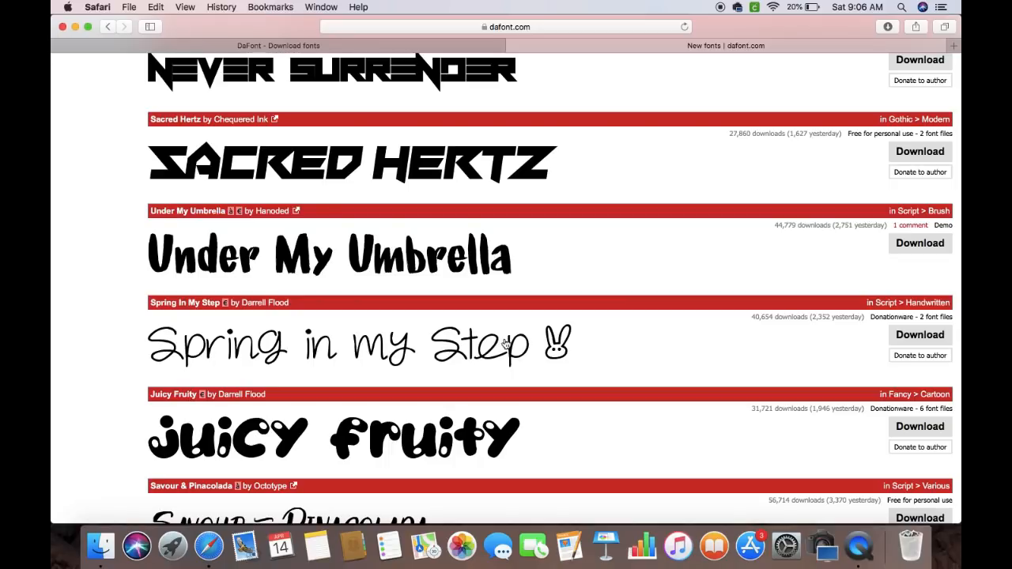
Open the downloaded spring_in_my_step folder and preview the image file Spring in my step.png
click(889, 26)
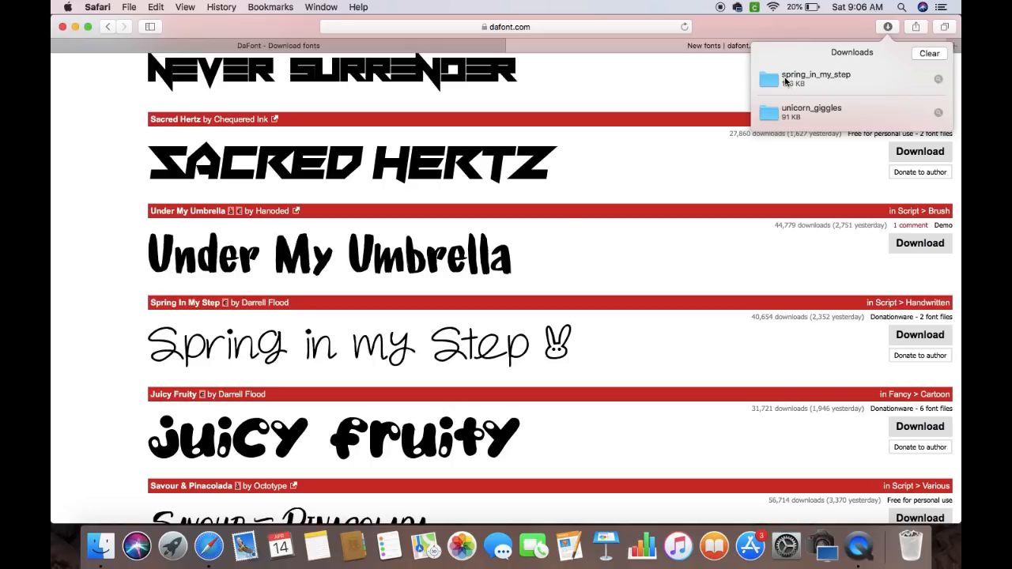
double_click(786, 80)
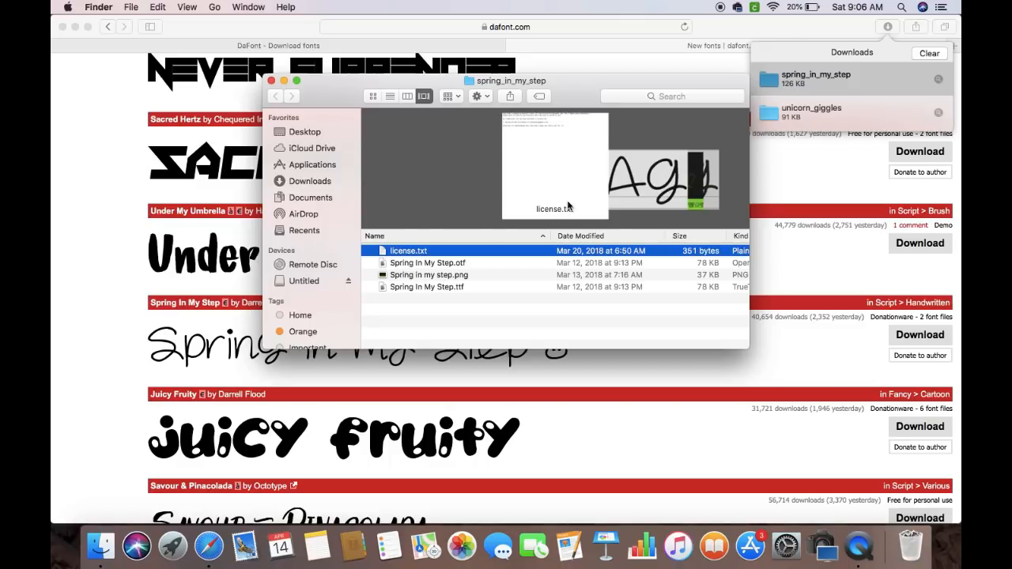
click(442, 275)
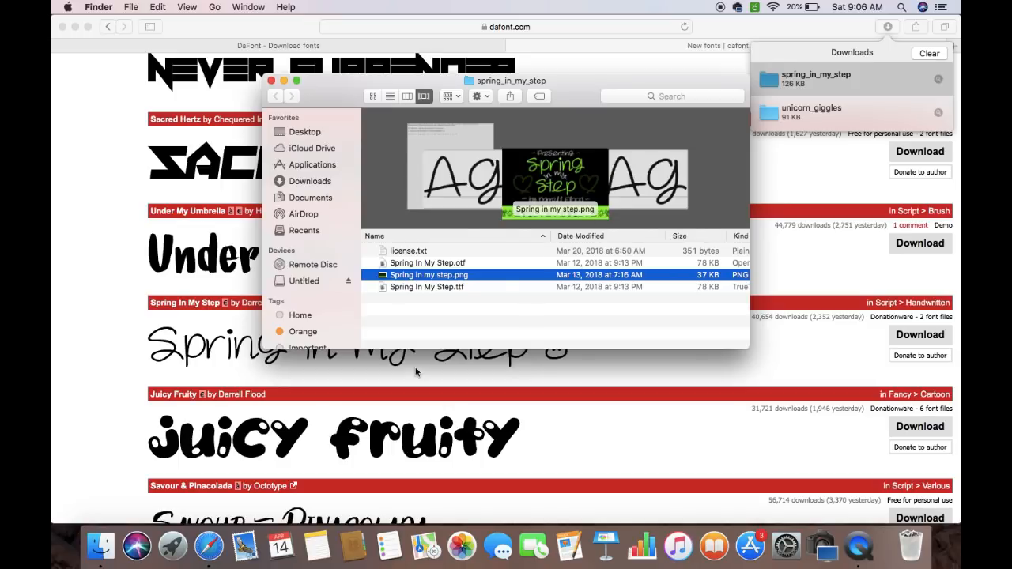
Install the Spring In My Step.otf font in Font Book and close the Font Book and spring_in_my_step folder windows
double_click(426, 263)
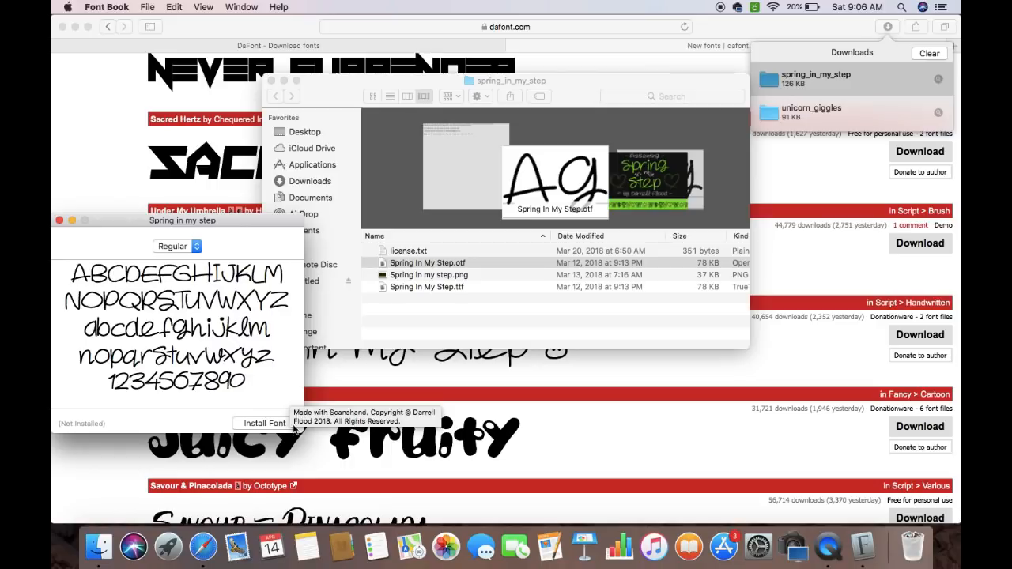
click(265, 423)
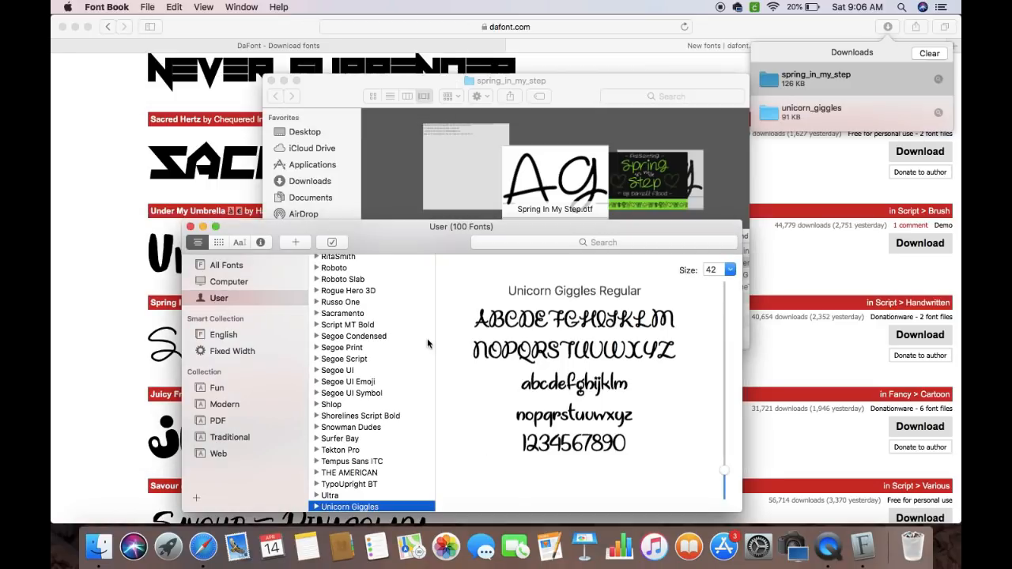
click(190, 227)
click(272, 81)
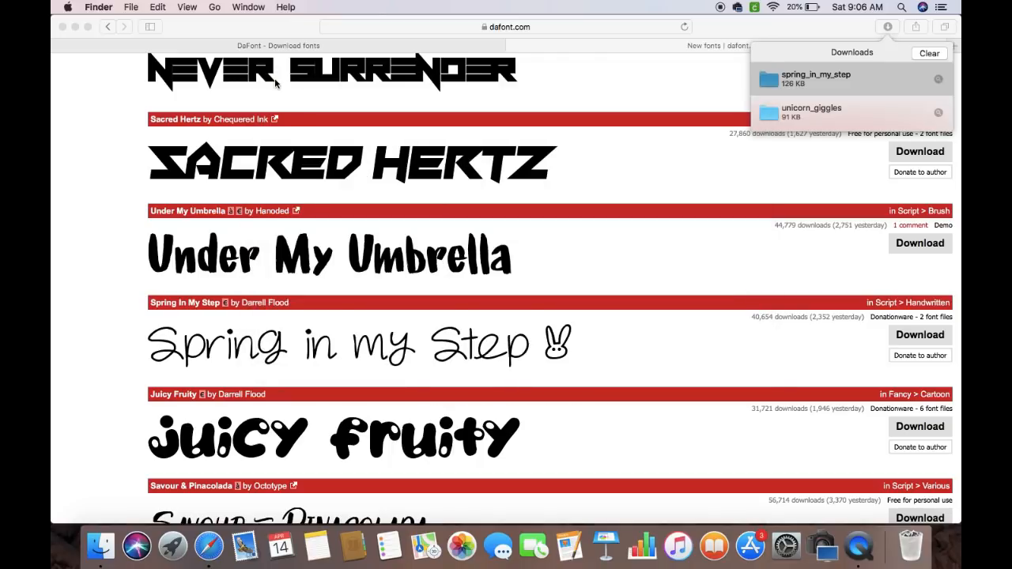
Open the Themes overview on dafont.com and show the Christmas fonts of the Holiday category
scroll(468, 321, down, 10)
scroll(466, 321, up, 7)
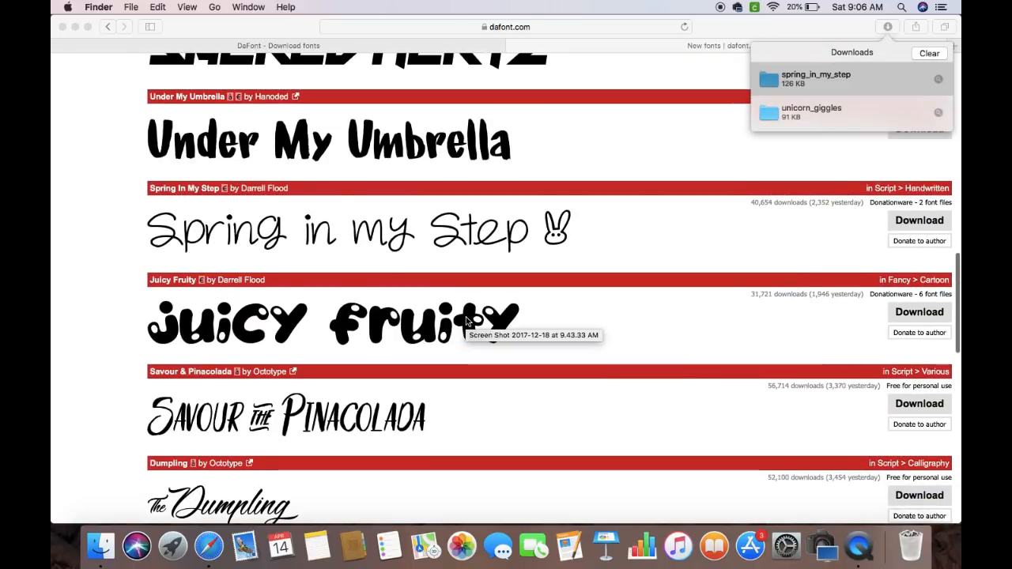
scroll(612, 479, up, 1)
scroll(612, 479, up, 15)
click(694, 113)
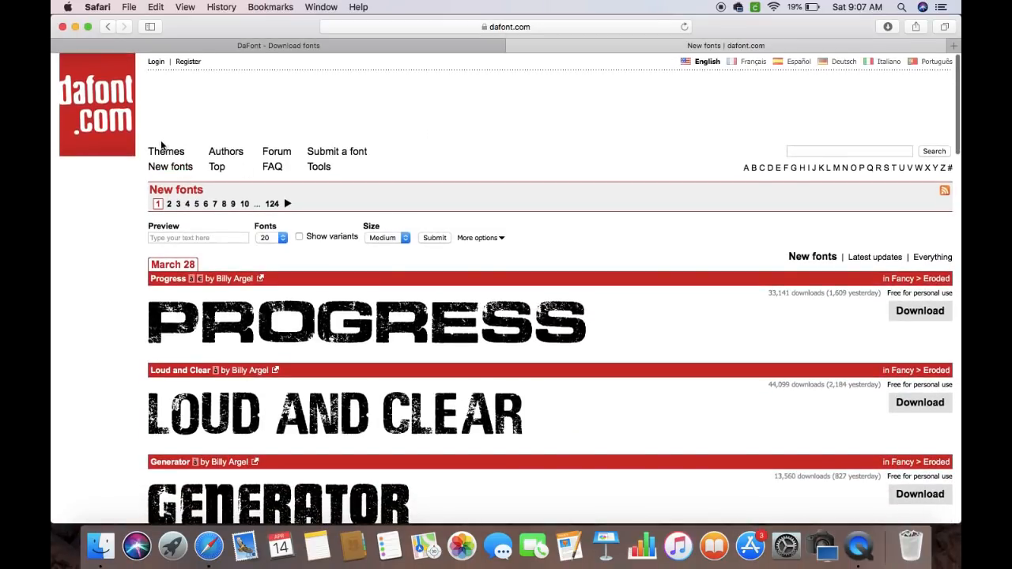
click(168, 152)
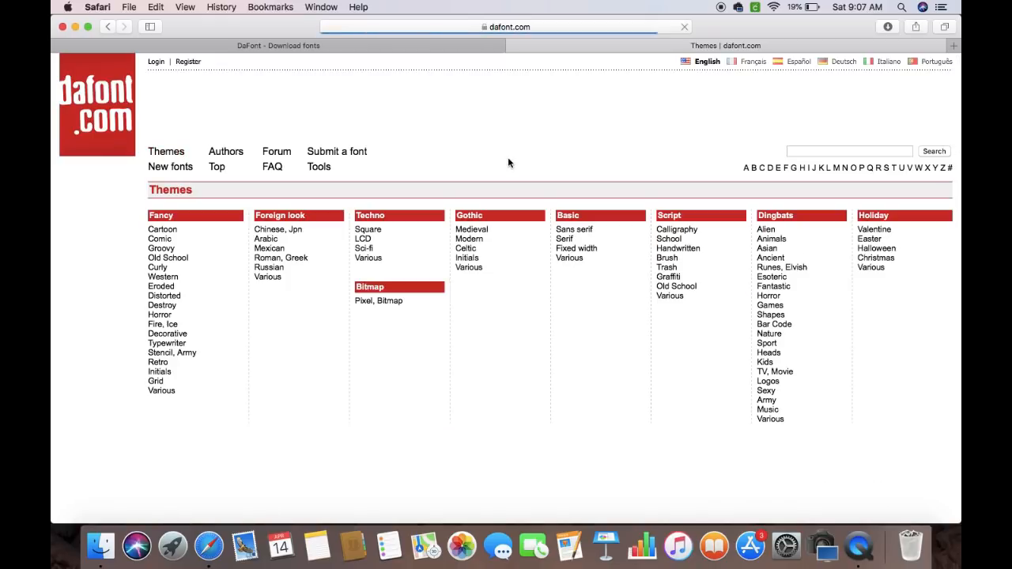
scroll(459, 395, down, 3)
scroll(370, 254, up, 3)
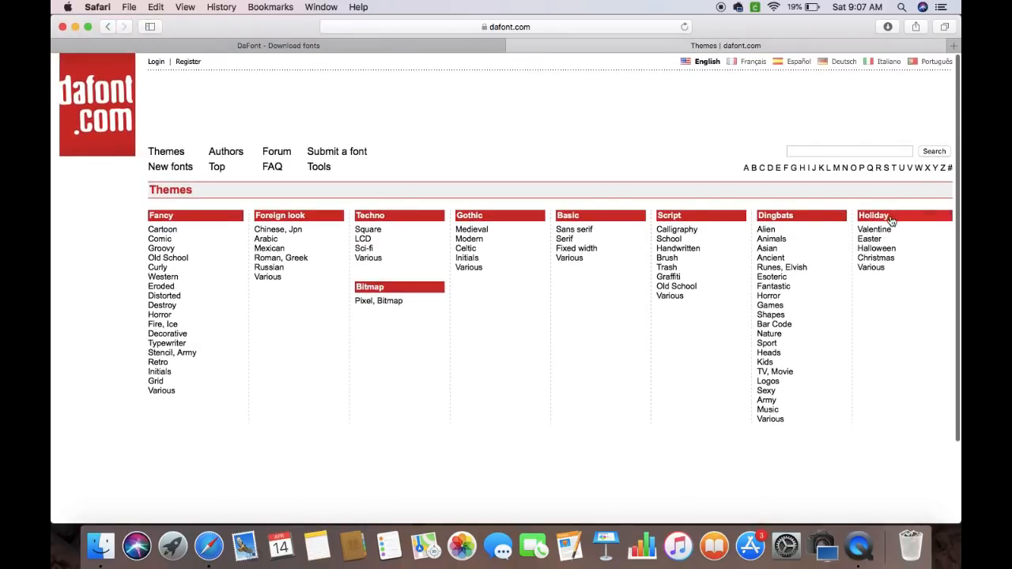
click(876, 258)
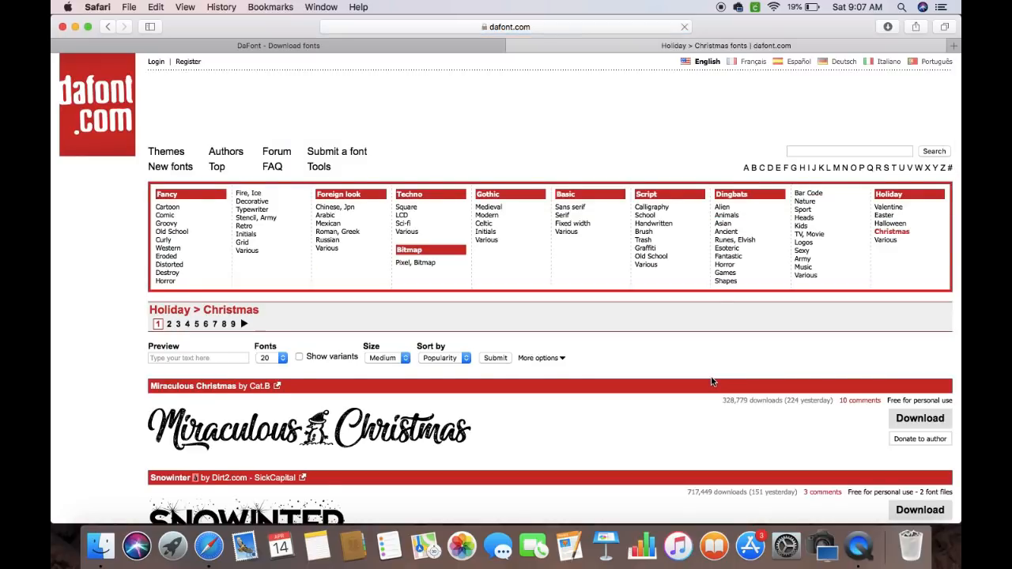
Look through the Christmas font previews and their usage terms on page 1, down to the page links
scroll(711, 382, down, 5)
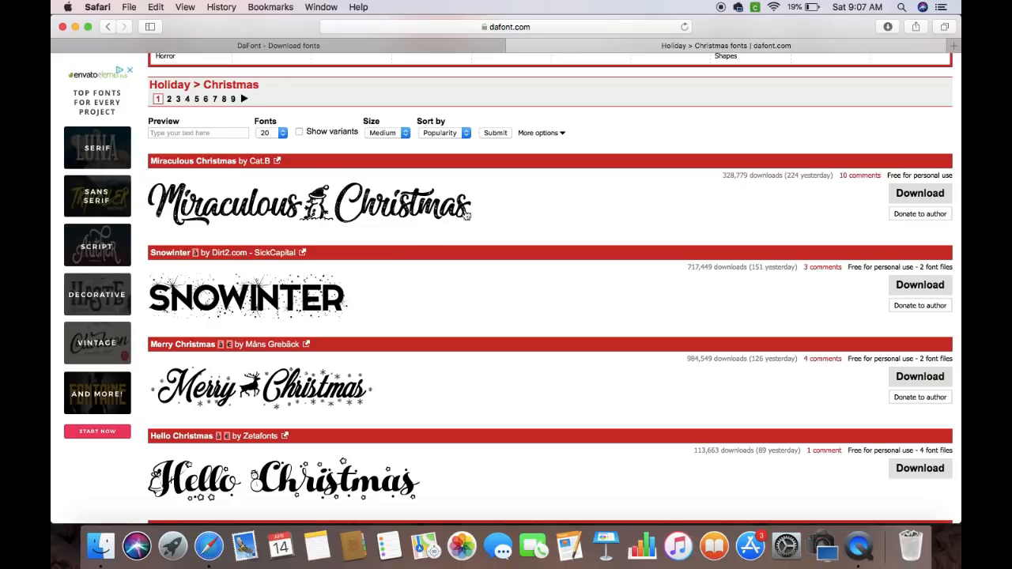
scroll(303, 436, down, 2)
scroll(304, 435, down, 2)
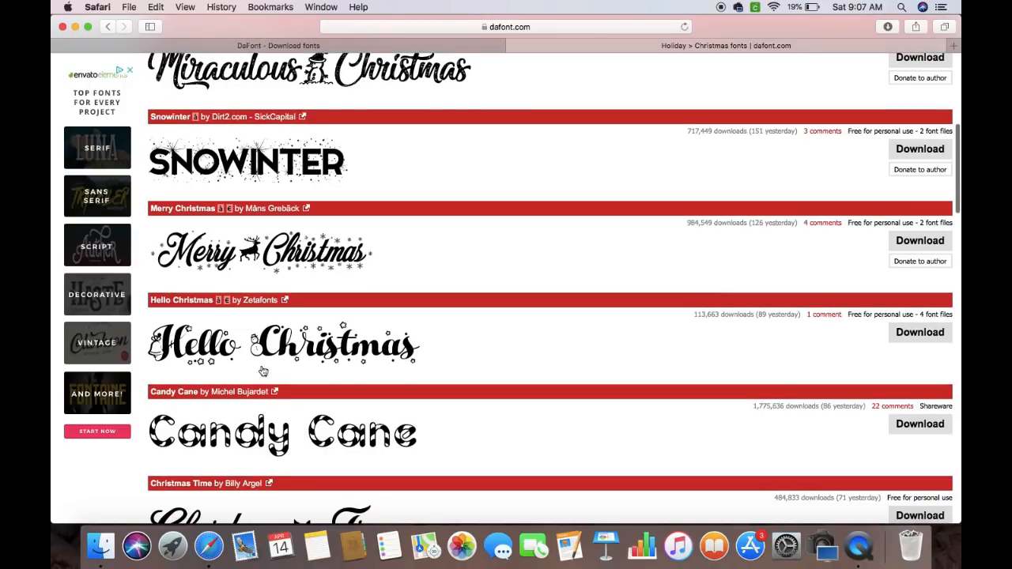
scroll(315, 389, down, 2)
scroll(315, 390, down, 6)
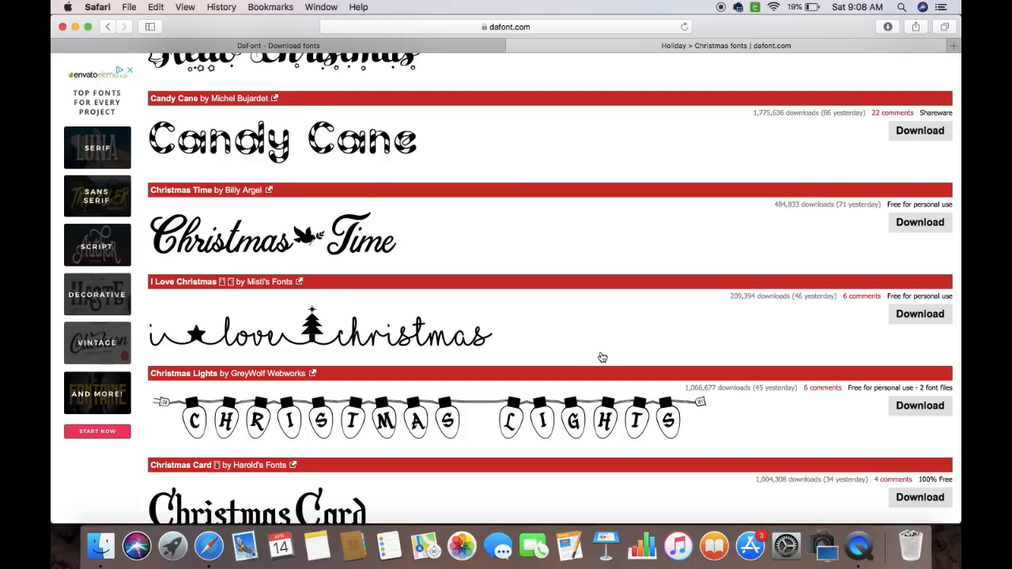
scroll(593, 359, down, 4)
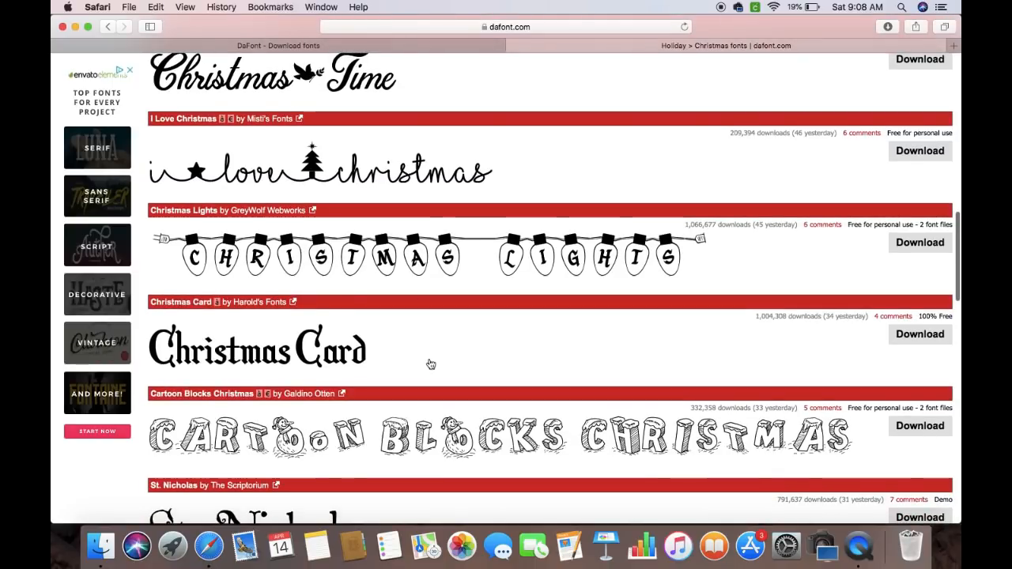
scroll(436, 361, down, 1)
scroll(435, 361, up, 1)
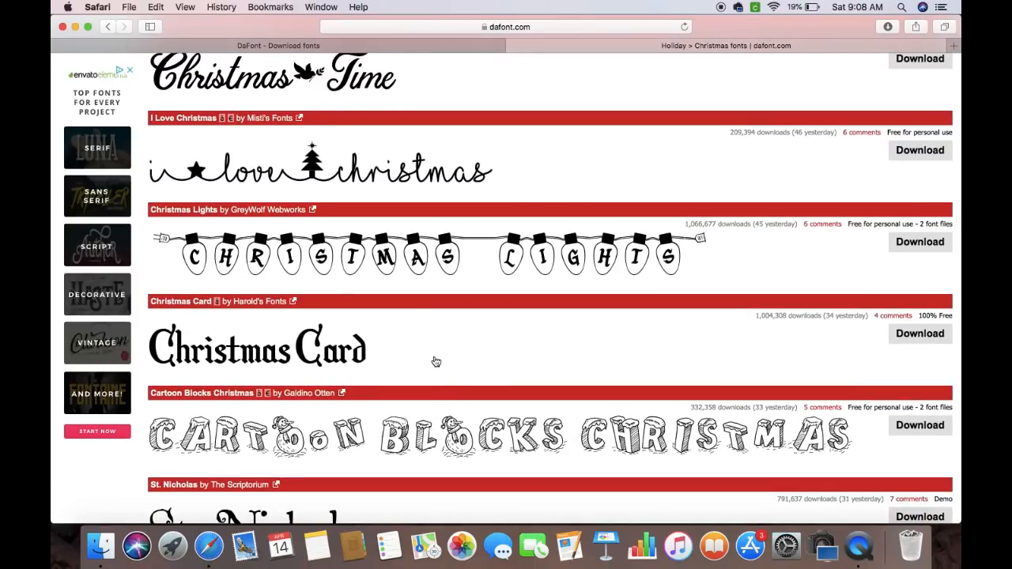
scroll(436, 361, down, 12)
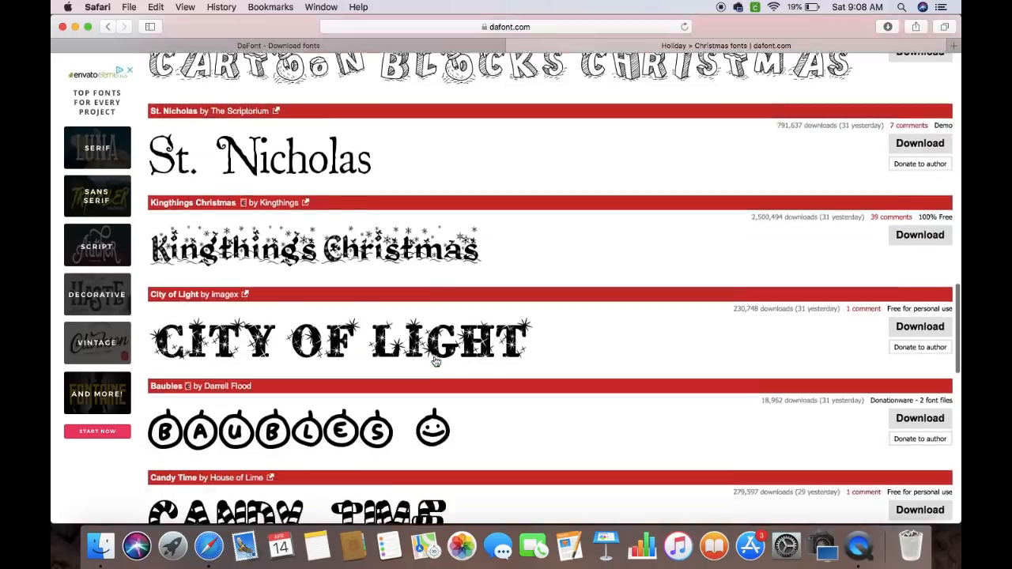
scroll(436, 362, down, 3)
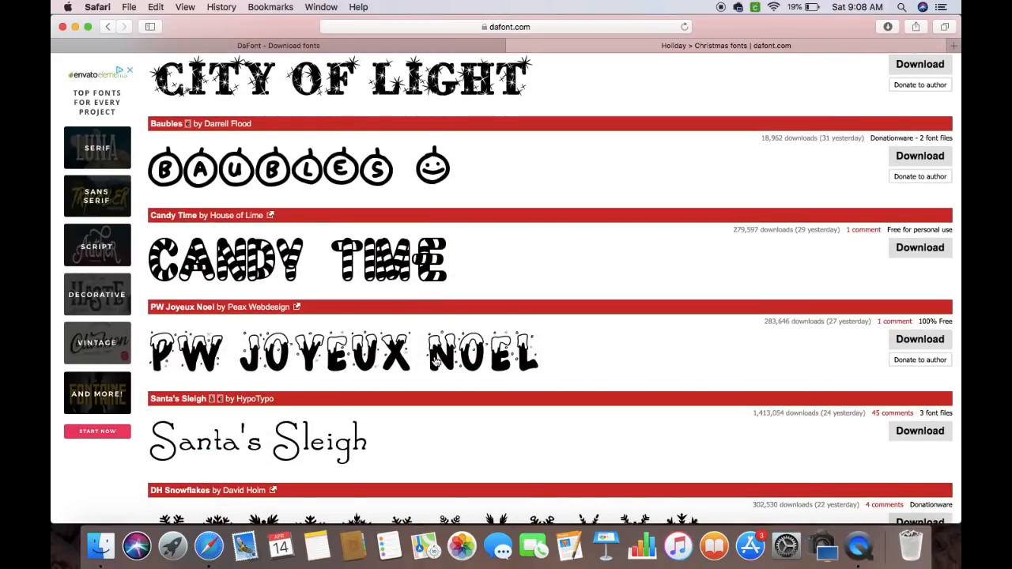
scroll(435, 361, down, 3)
scroll(436, 361, down, 4)
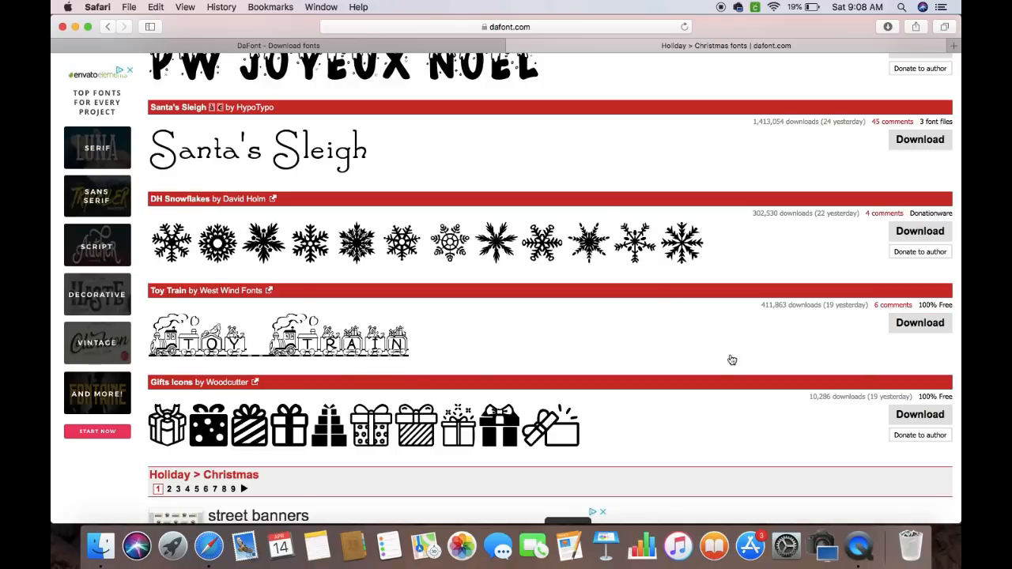
Download the Toy Train font from the Christmas fonts list
click(913, 329)
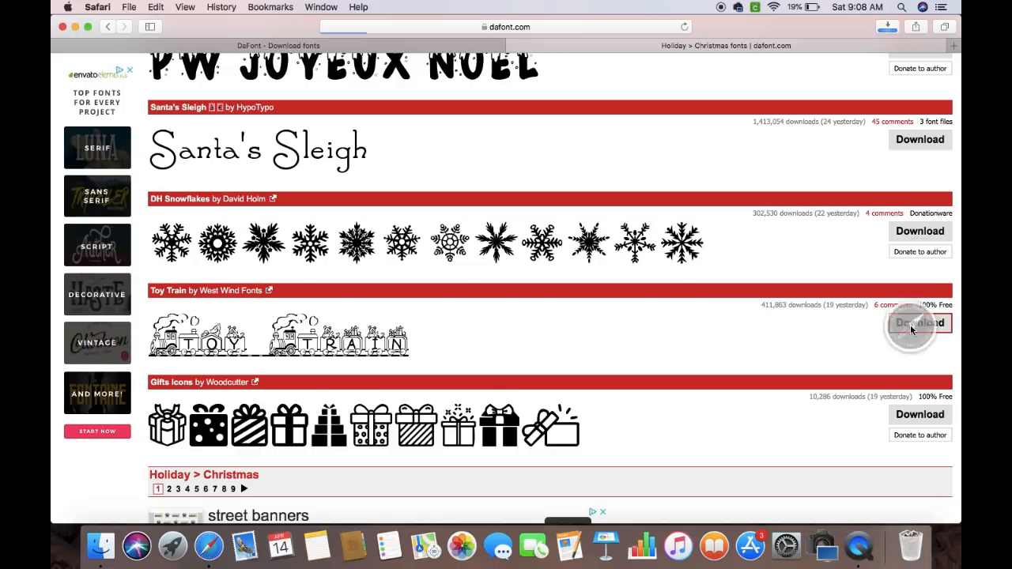
click(918, 26)
click(852, 31)
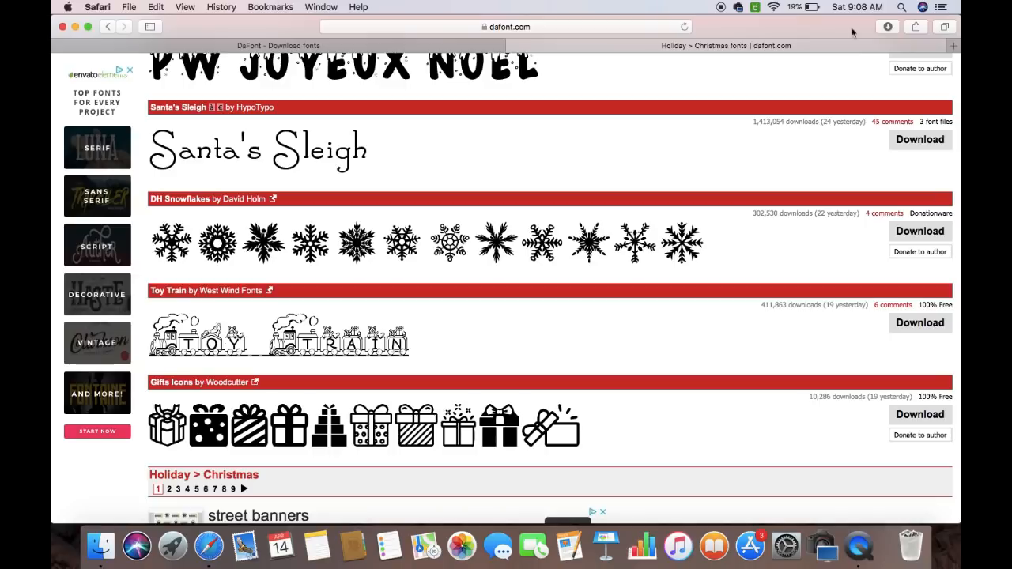
Open the downloaded toy_train folder, install Toy Train.ttf in Font Book, and close both windows
click(888, 27)
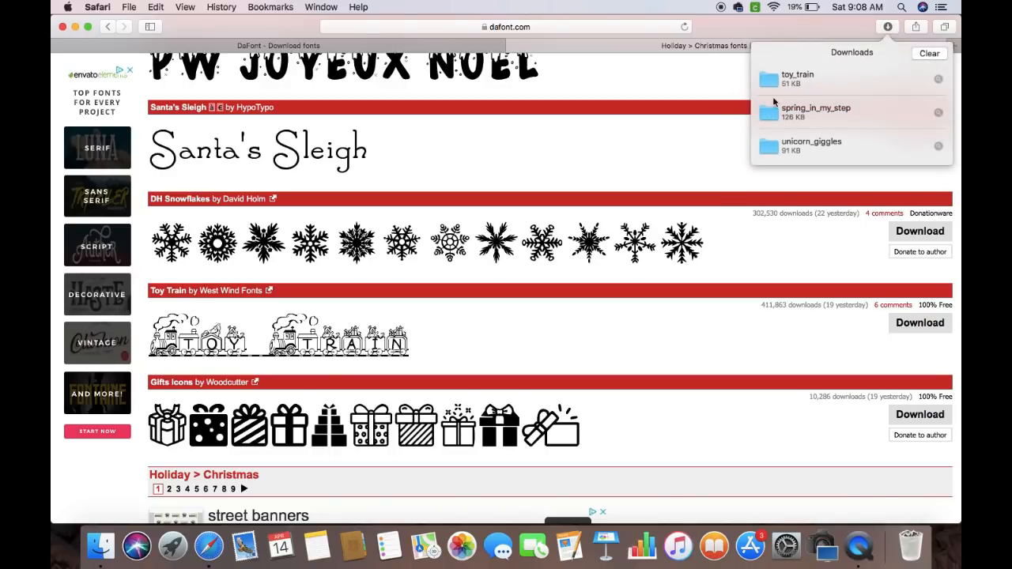
double_click(788, 84)
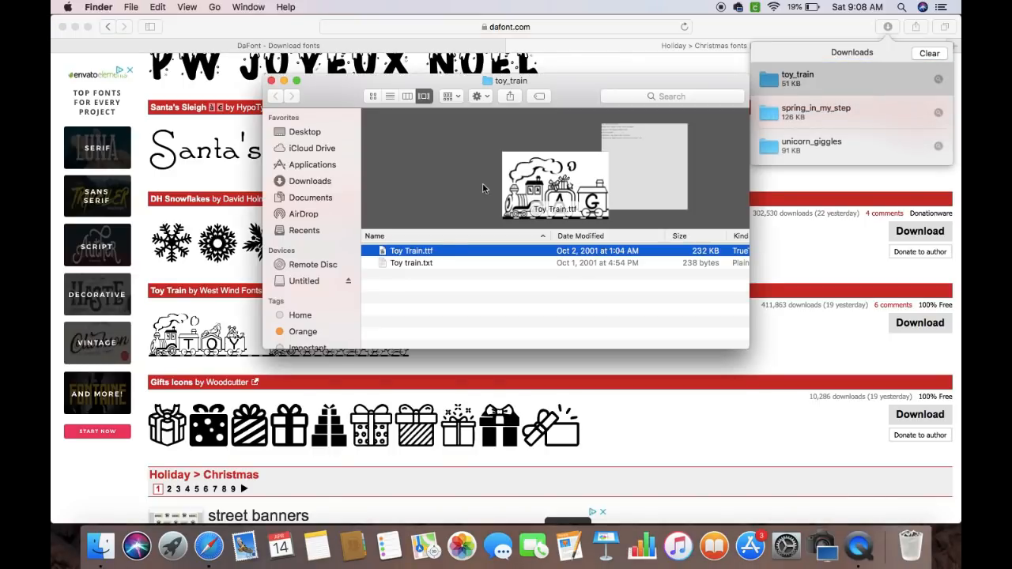
double_click(436, 252)
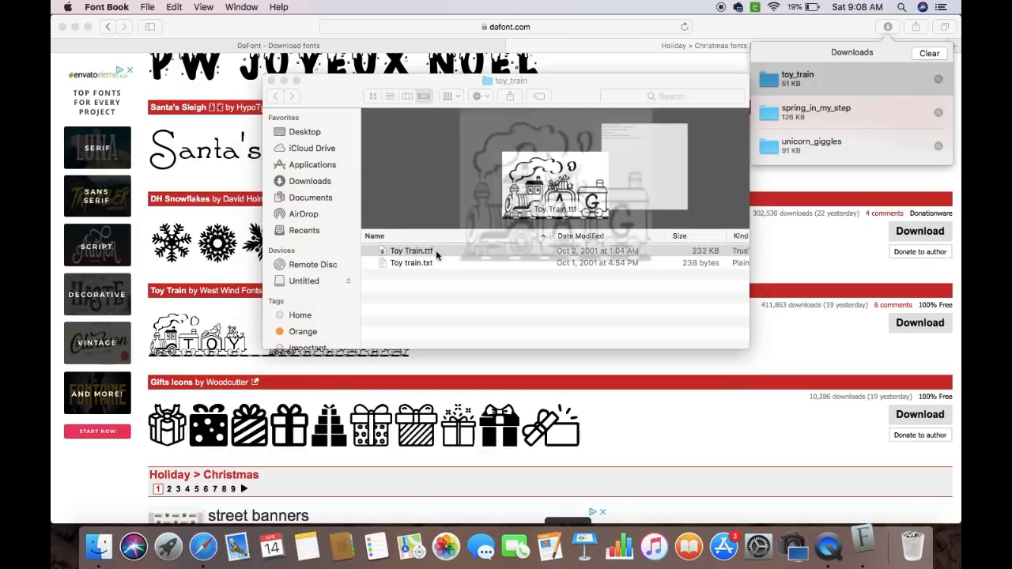
click(261, 376)
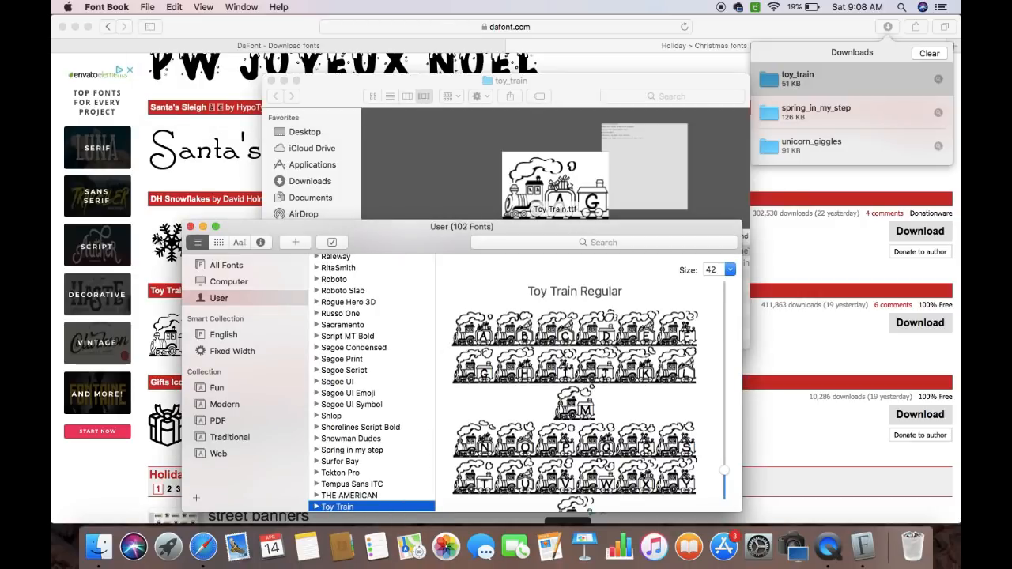
click(189, 227)
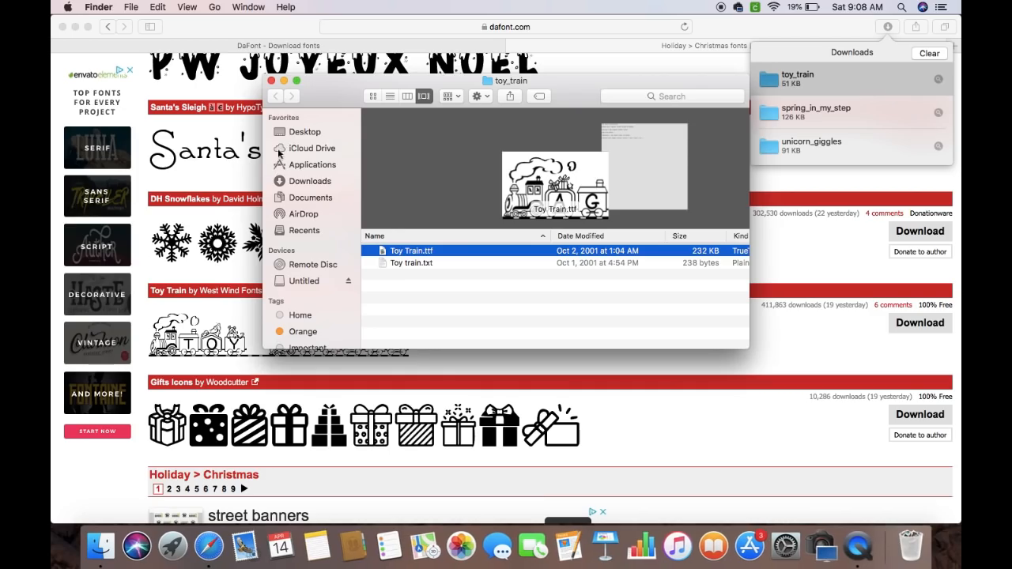
click(271, 80)
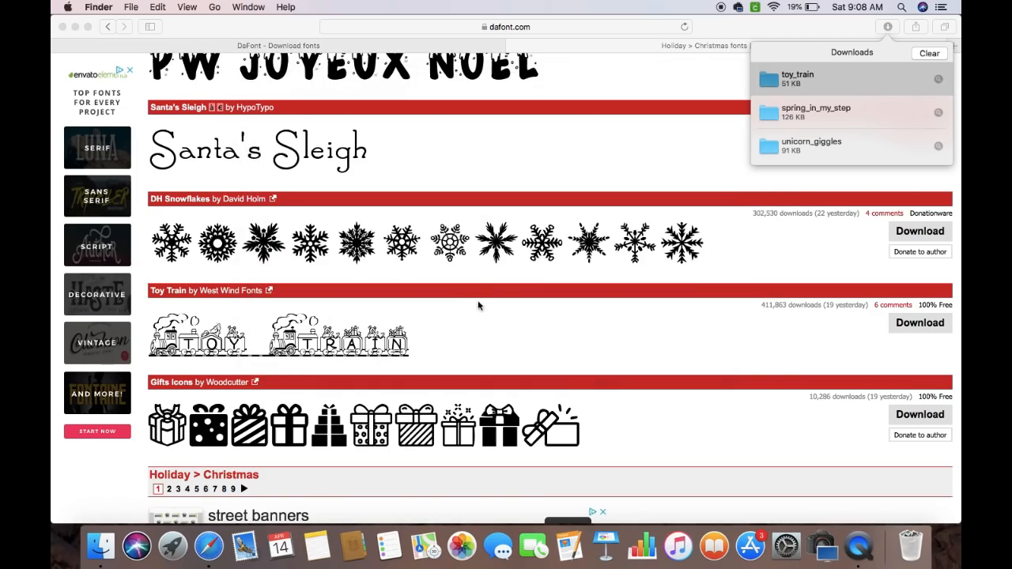
Return to the start of the Christmas list and download the Miraculous Christmas font from its own font page
scroll(477, 306, up, 15)
scroll(477, 306, up, 15)
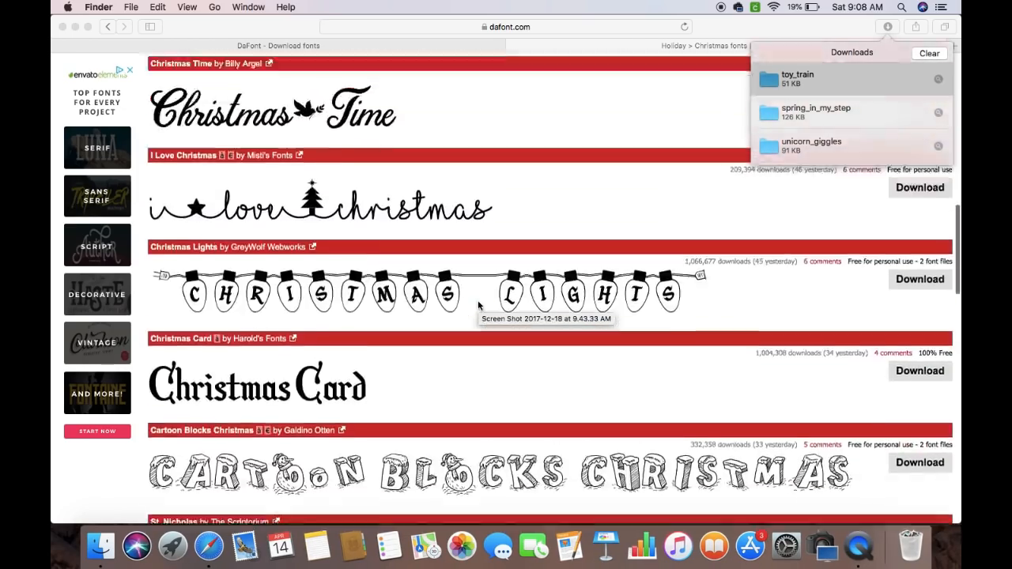
scroll(478, 306, down, 1)
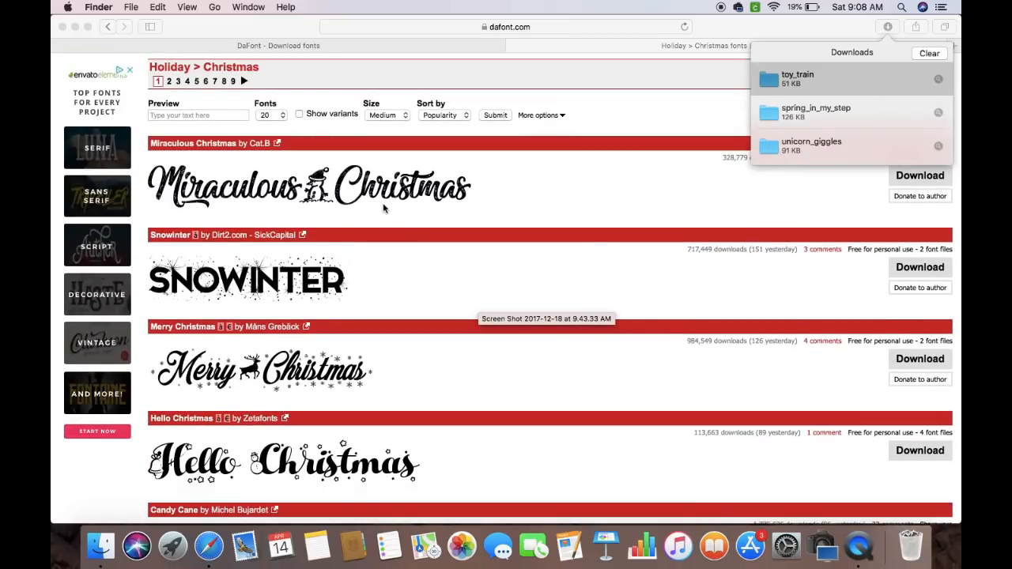
click(919, 177)
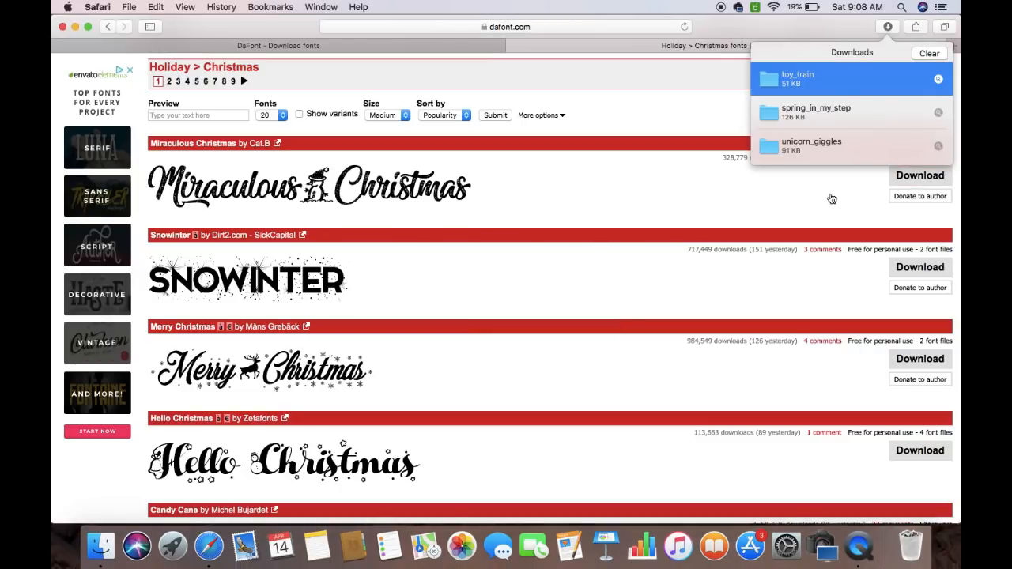
click(919, 175)
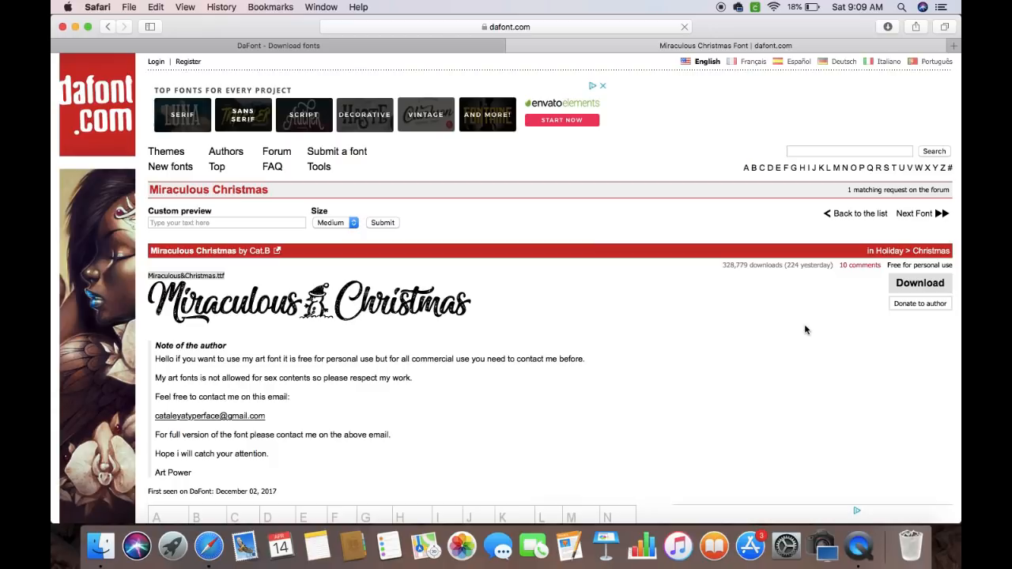
click(911, 284)
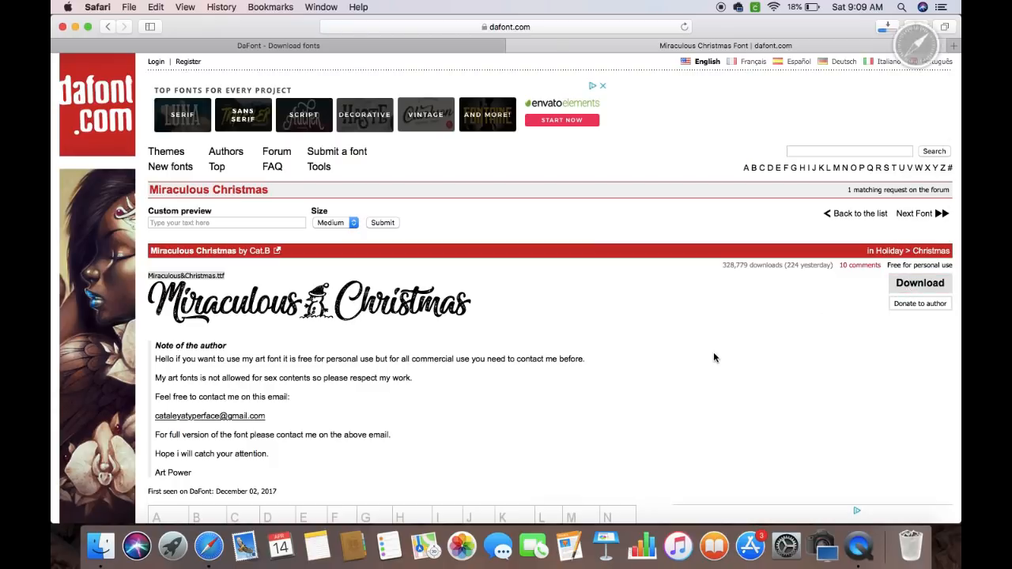
Open the downloaded miraculous_christmas folder, install Miraculous&Christmas.ttf in Font Book, and close both windows
click(888, 27)
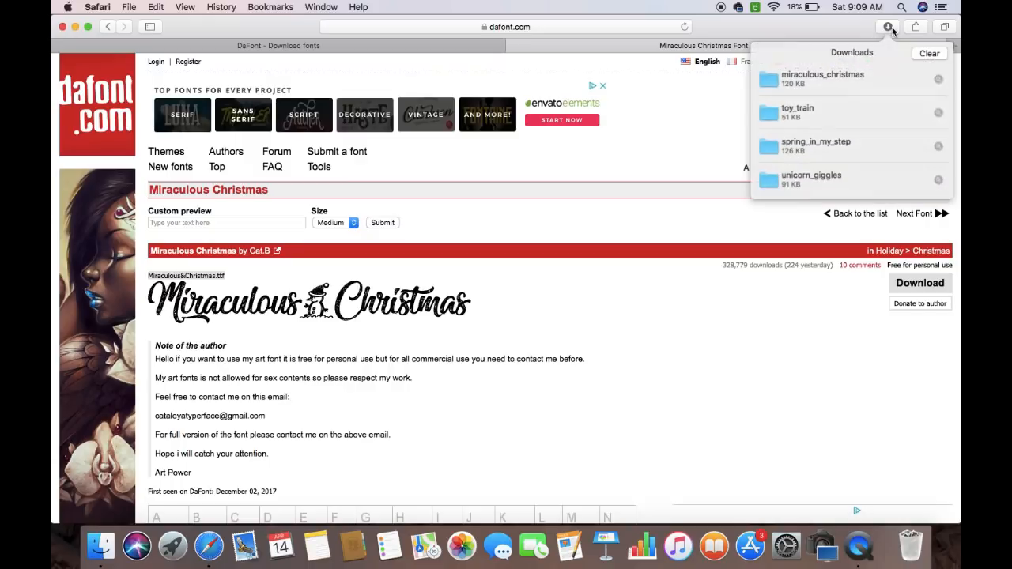
double_click(813, 79)
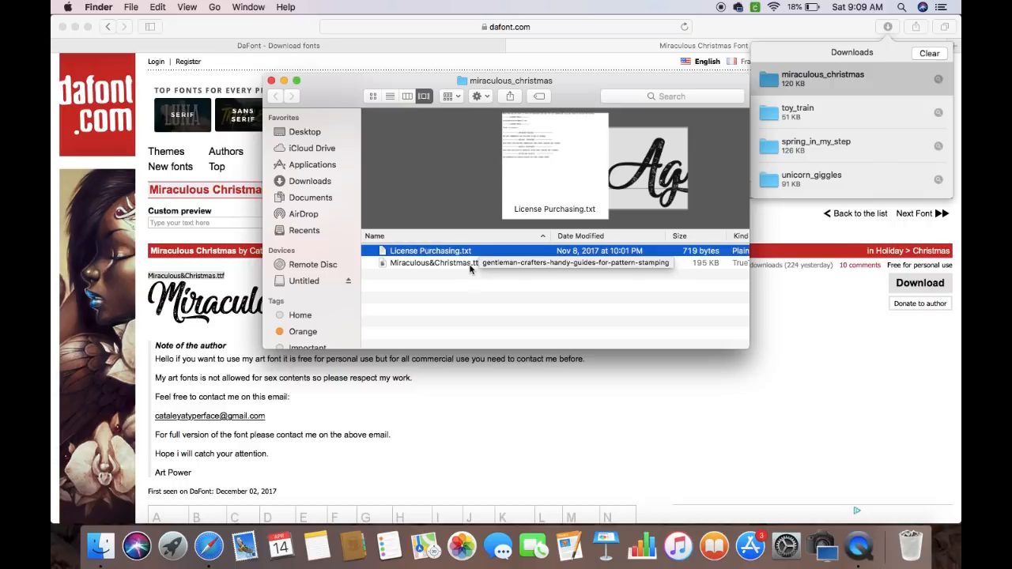
double_click(472, 263)
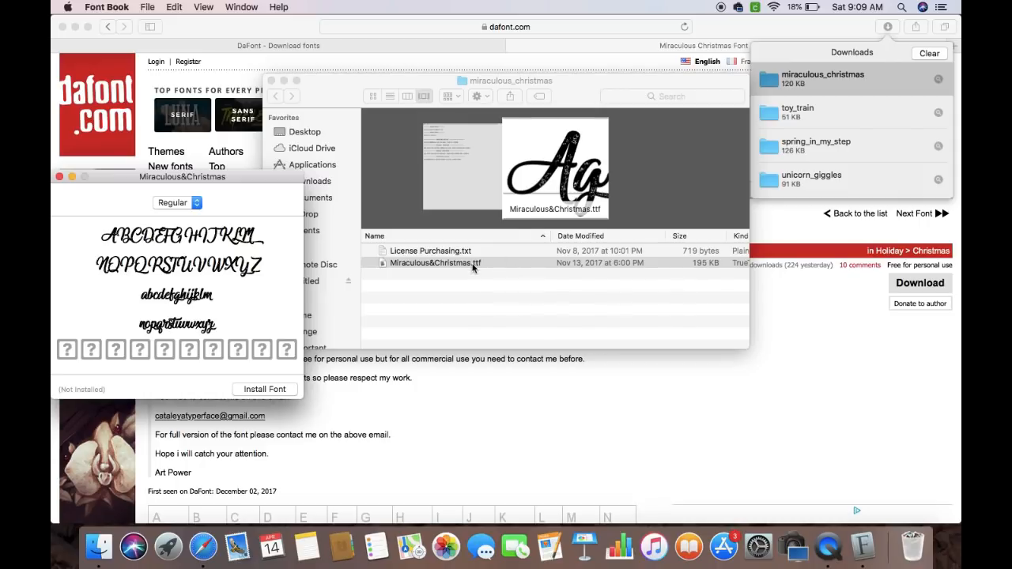
click(273, 390)
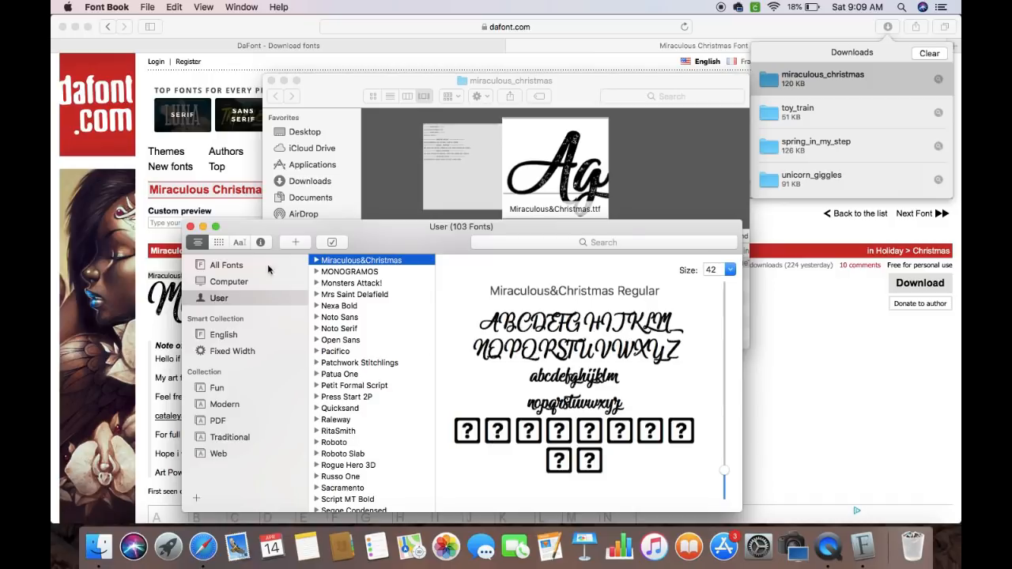
click(189, 226)
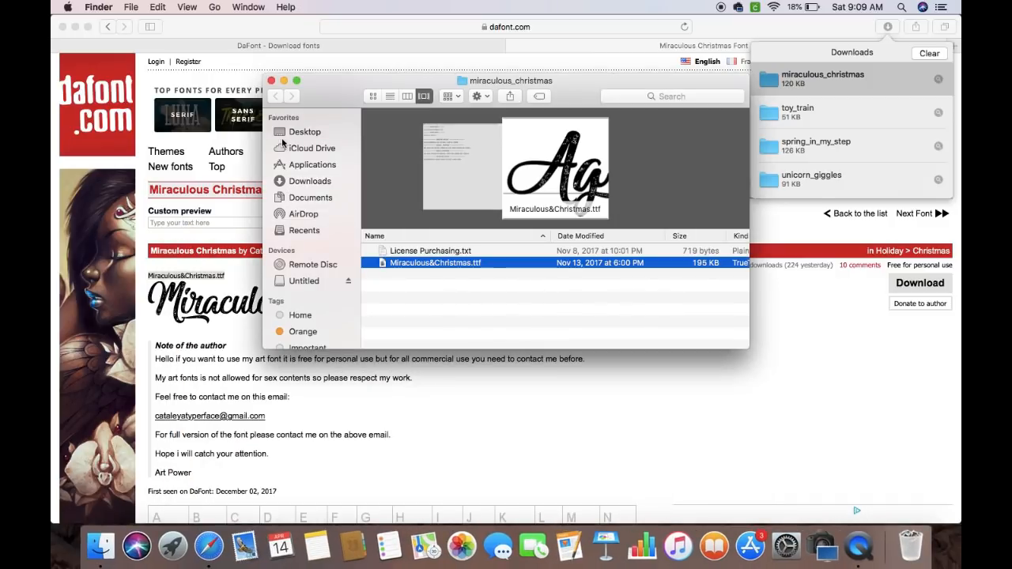
click(270, 81)
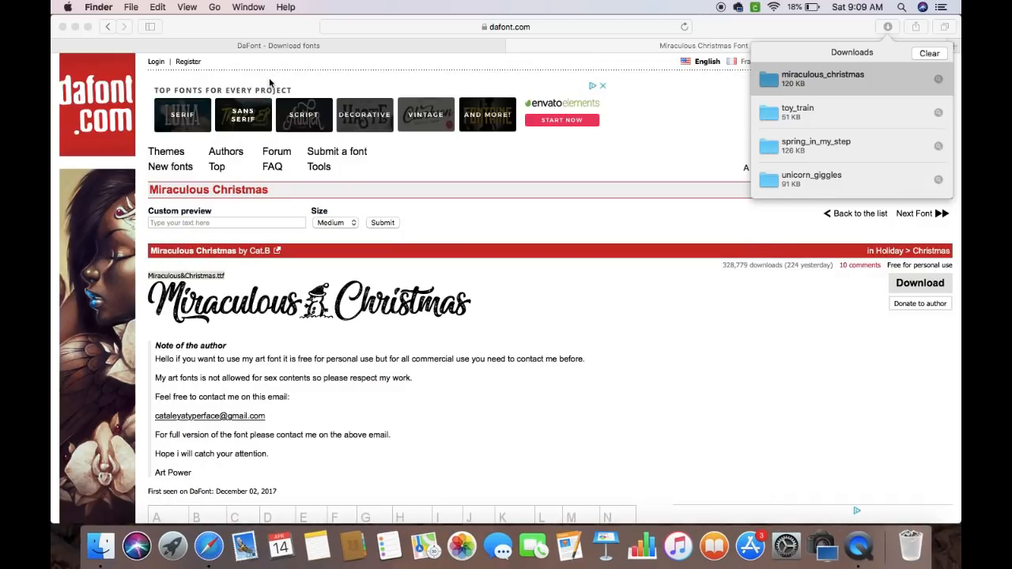
Return to the Christmas fonts list and clear the downloads list
click(108, 28)
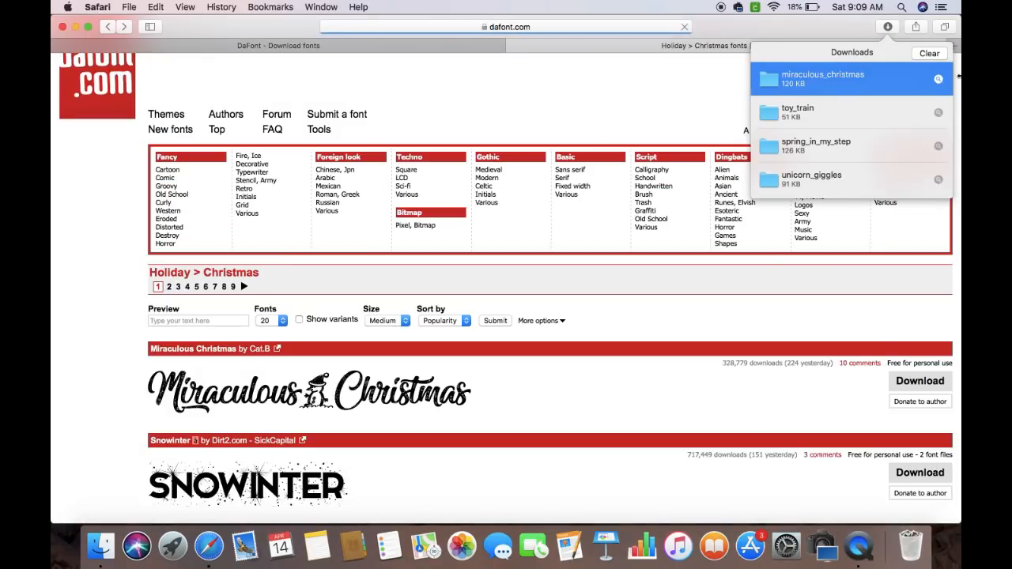
click(930, 53)
Download the Xmas TFB Christmas font from page 2 of the Christmas fonts list
scroll(754, 352, down, 10)
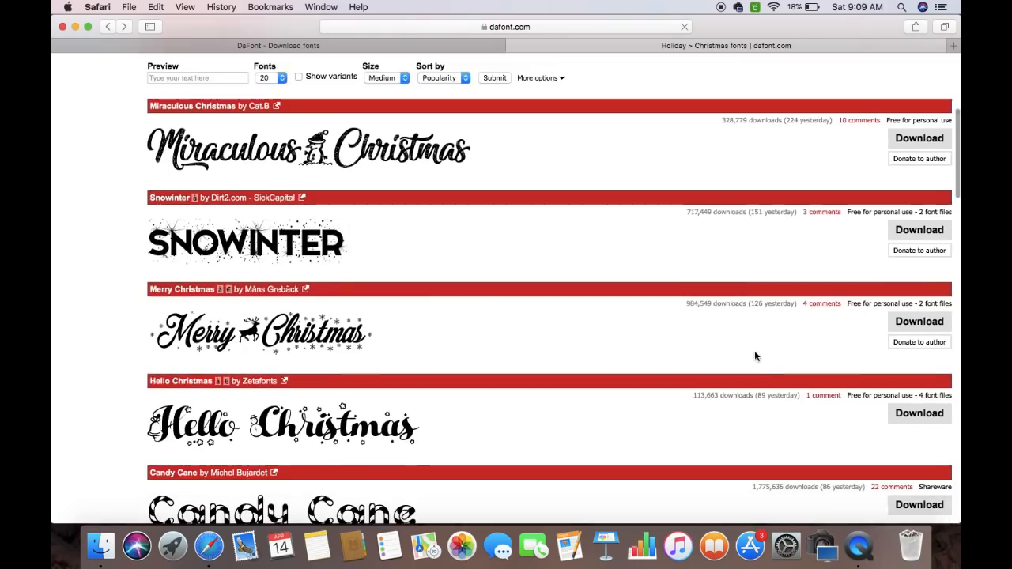
scroll(754, 345, down, 7)
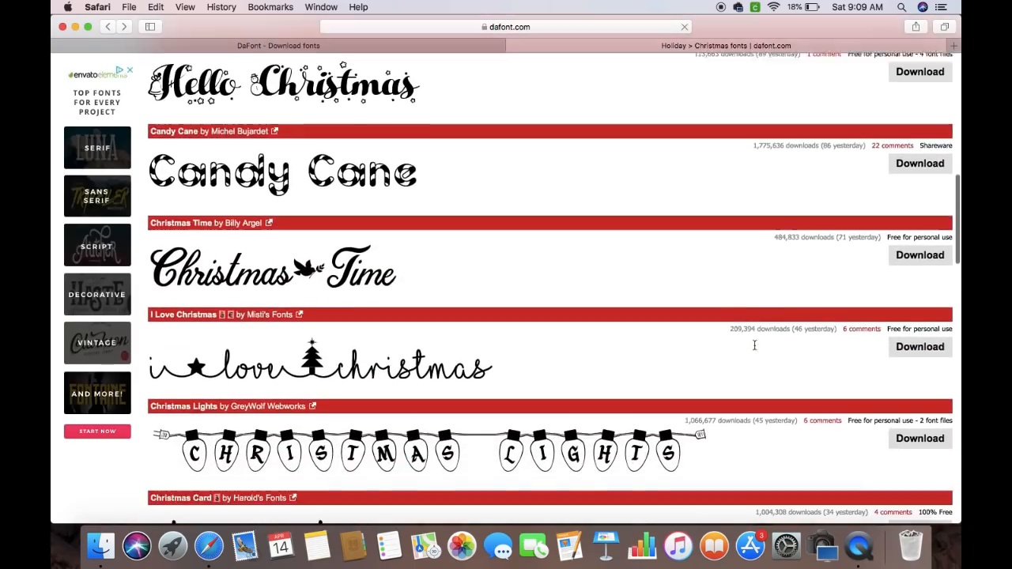
scroll(756, 345, down, 6)
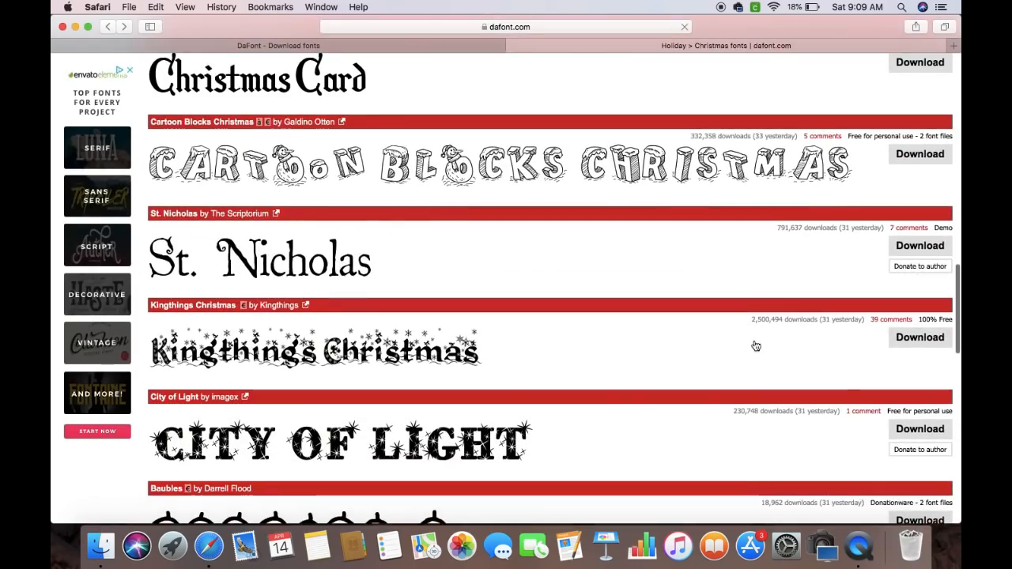
scroll(558, 367, down, 3)
scroll(560, 367, down, 7)
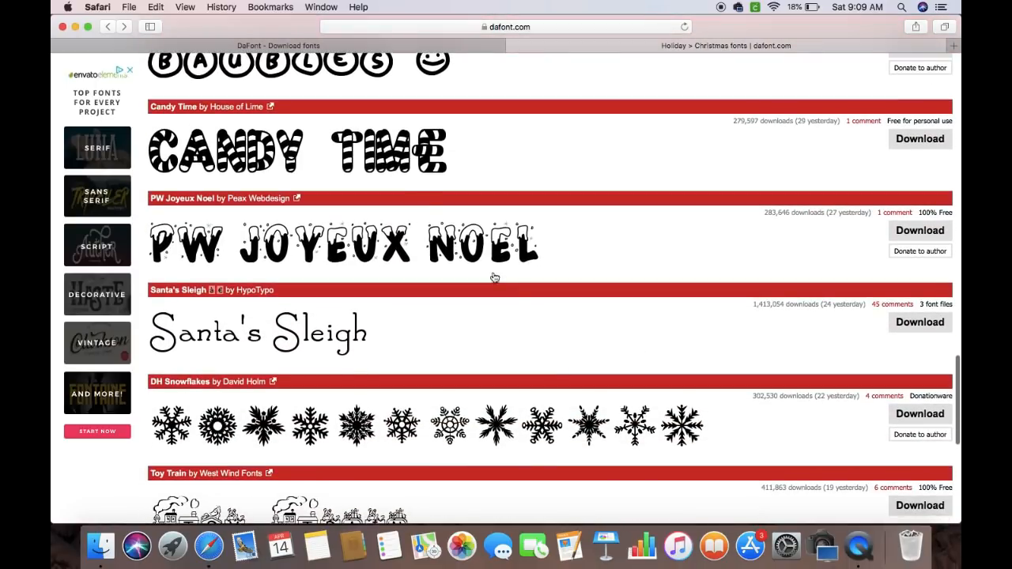
scroll(543, 426, down, 1)
scroll(543, 429, down, 1)
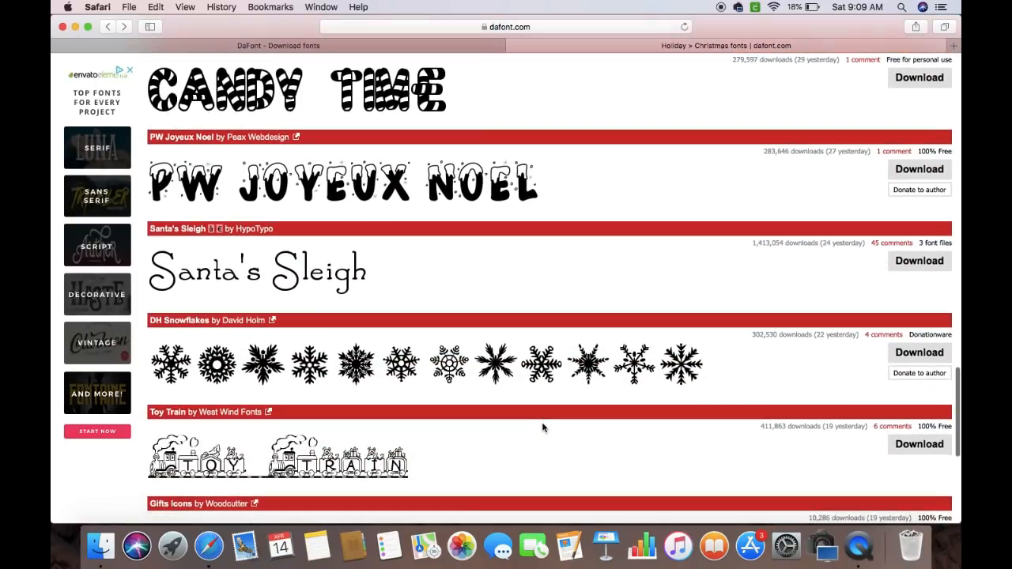
scroll(451, 313, down, 4)
scroll(452, 311, down, 2)
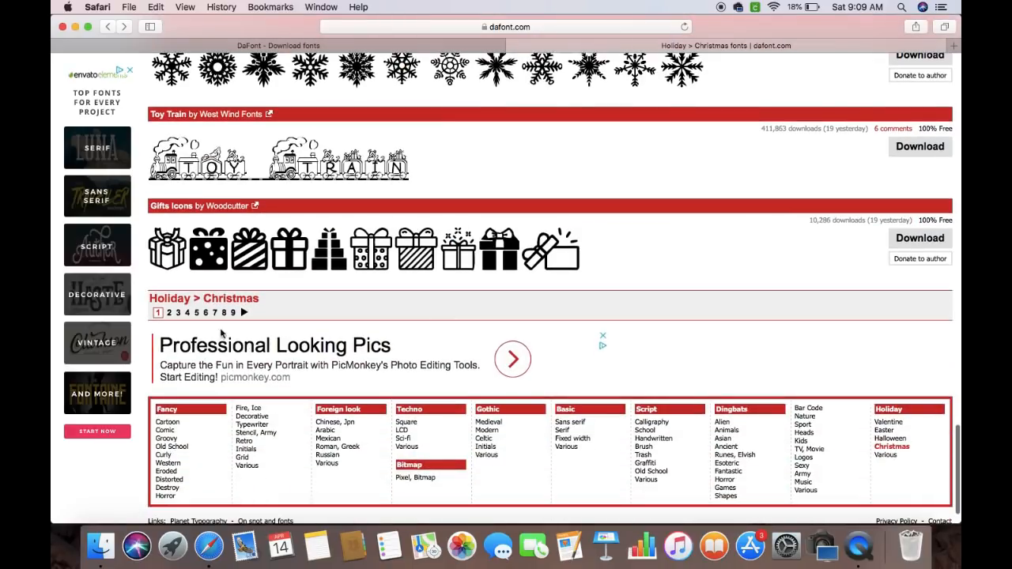
click(169, 313)
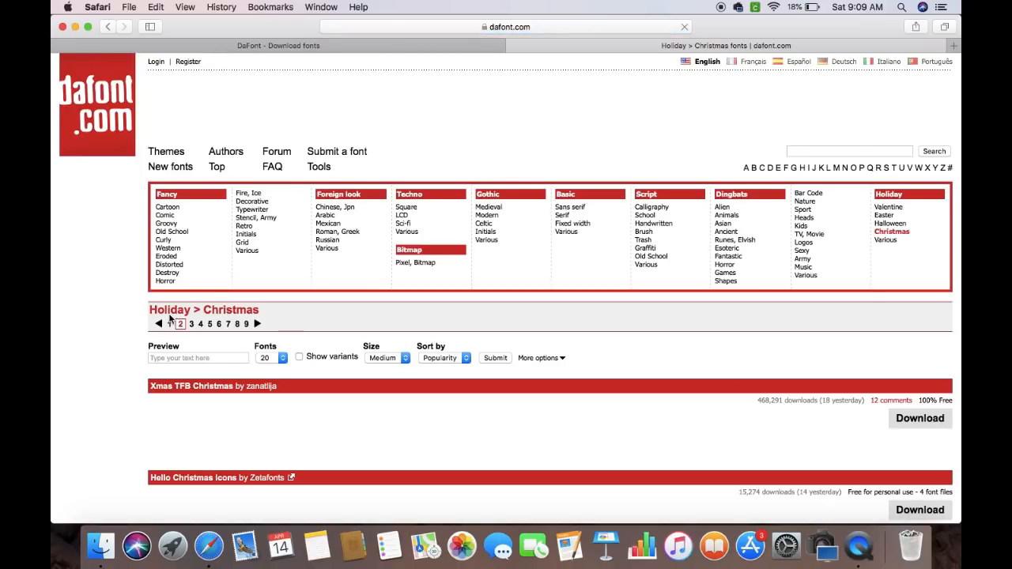
scroll(319, 325, down, 5)
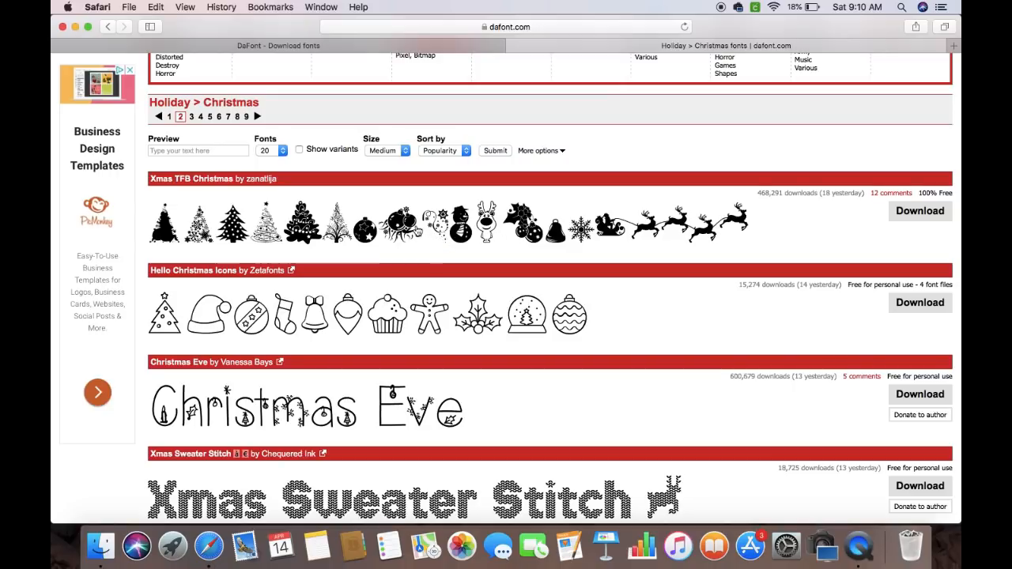
click(918, 221)
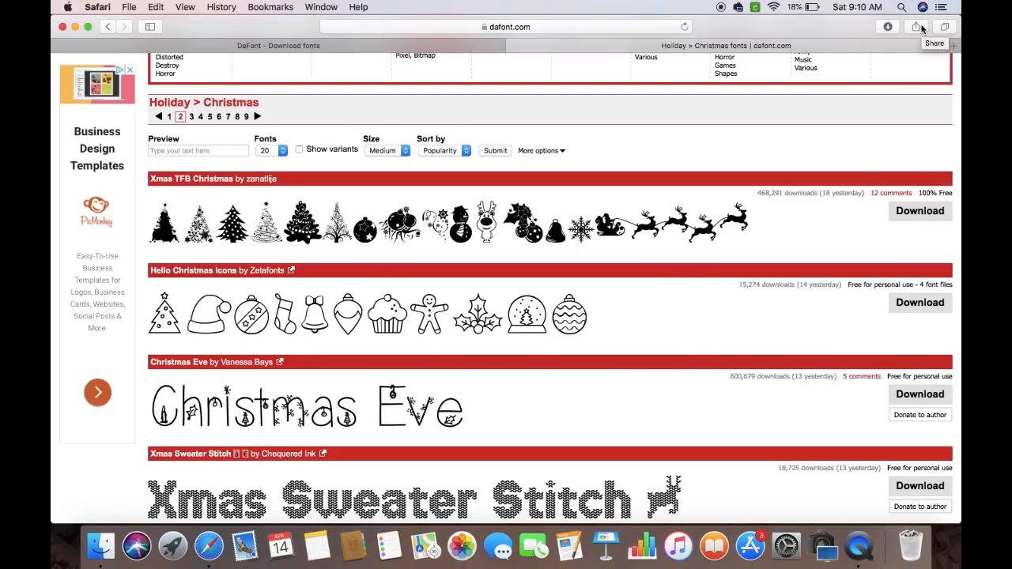
Open the downloaded xmas_tfb_christmas folder, install Xmas tfb Christmas.ttf in Font Book, and close both windows
click(888, 27)
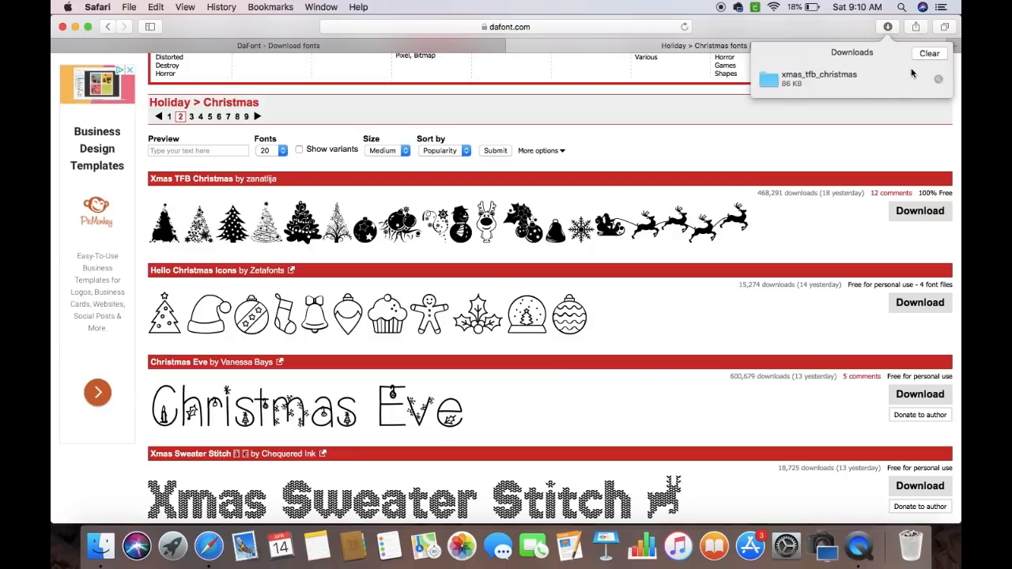
double_click(764, 84)
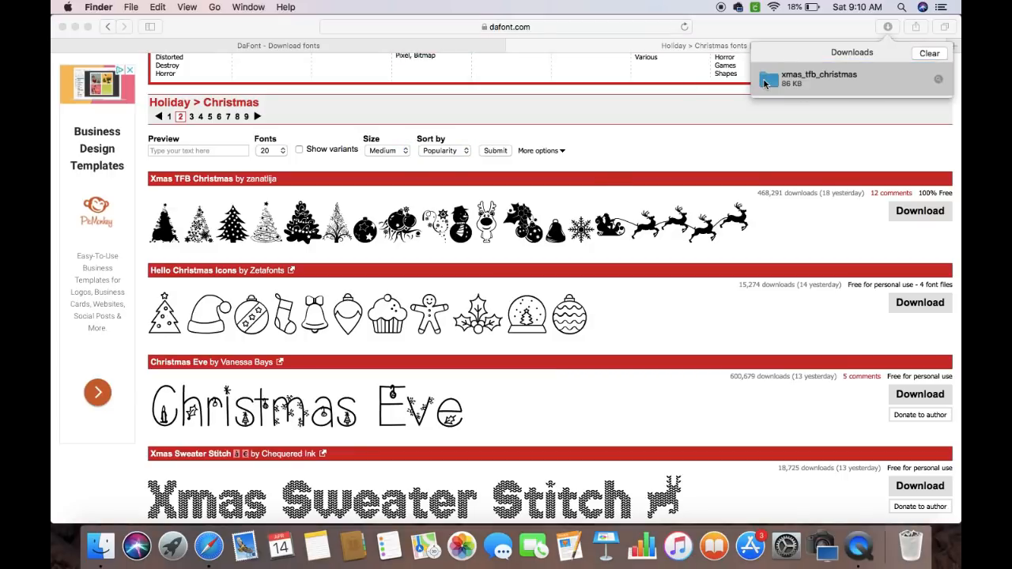
double_click(450, 264)
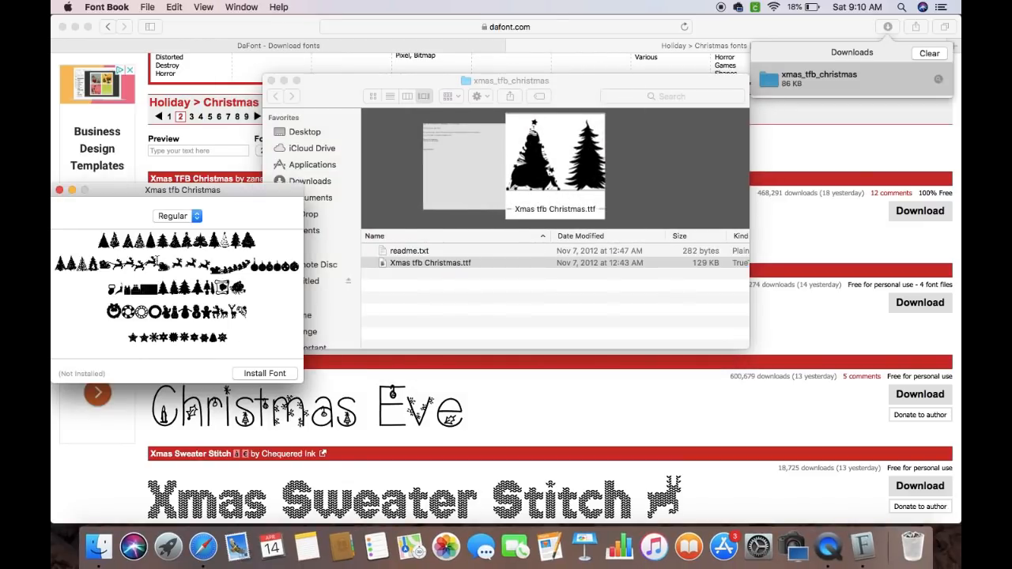
click(277, 378)
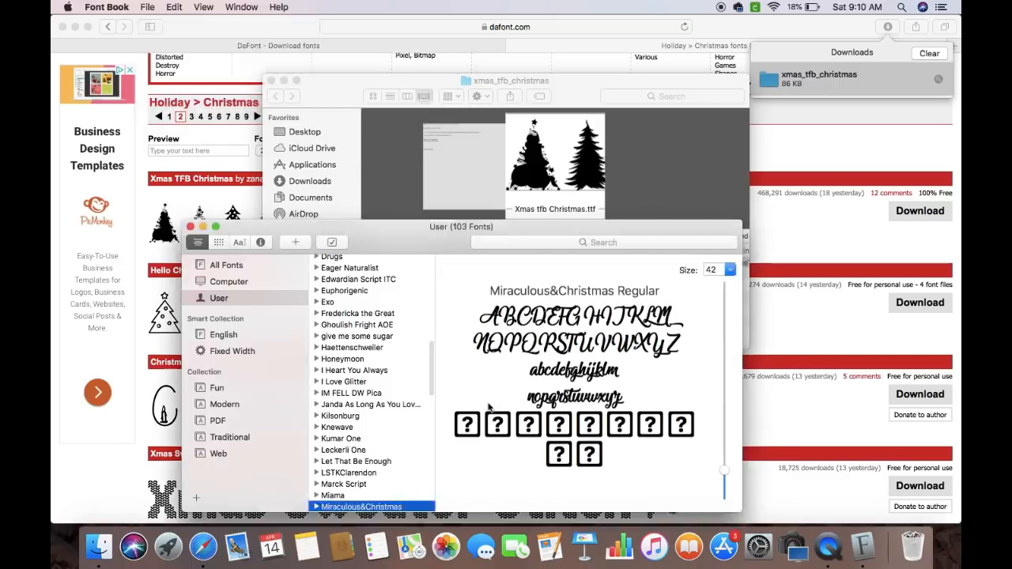
click(190, 227)
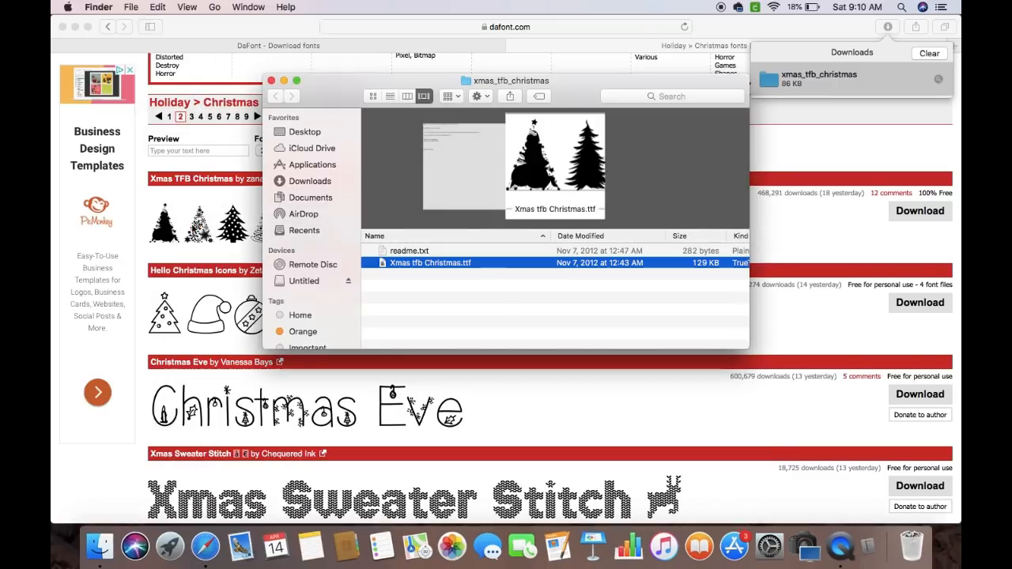
click(271, 82)
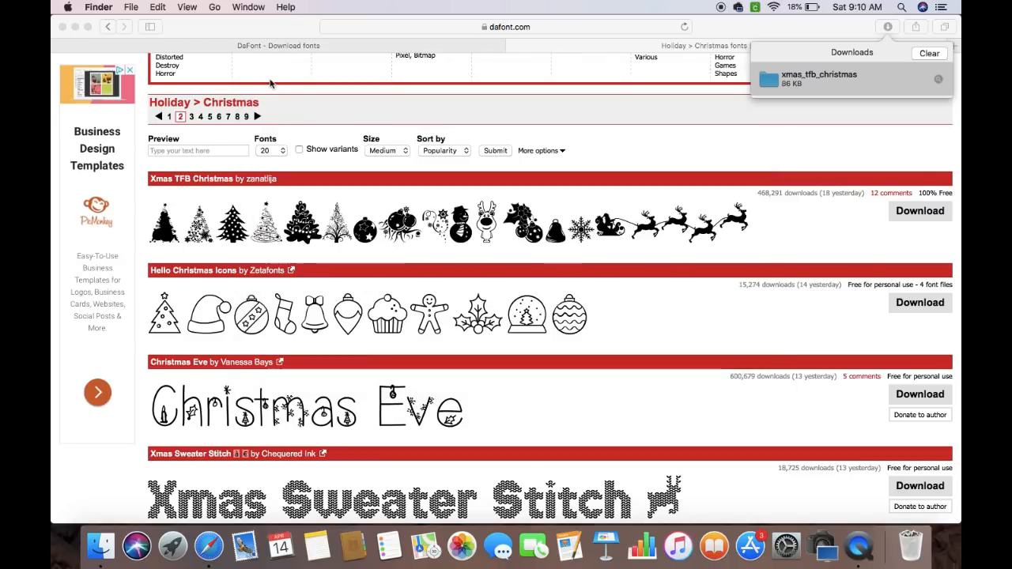
Clear the downloads list and open Cricut Design Space at design.cricut.com in a new tab
scroll(616, 236, down, 5)
scroll(616, 236, up, 10)
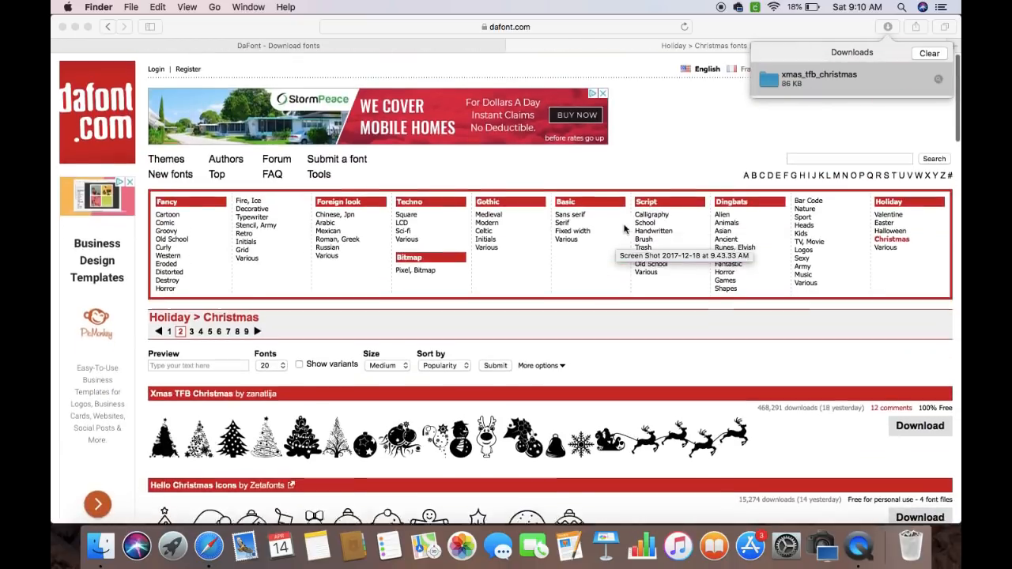
click(955, 49)
click(955, 47)
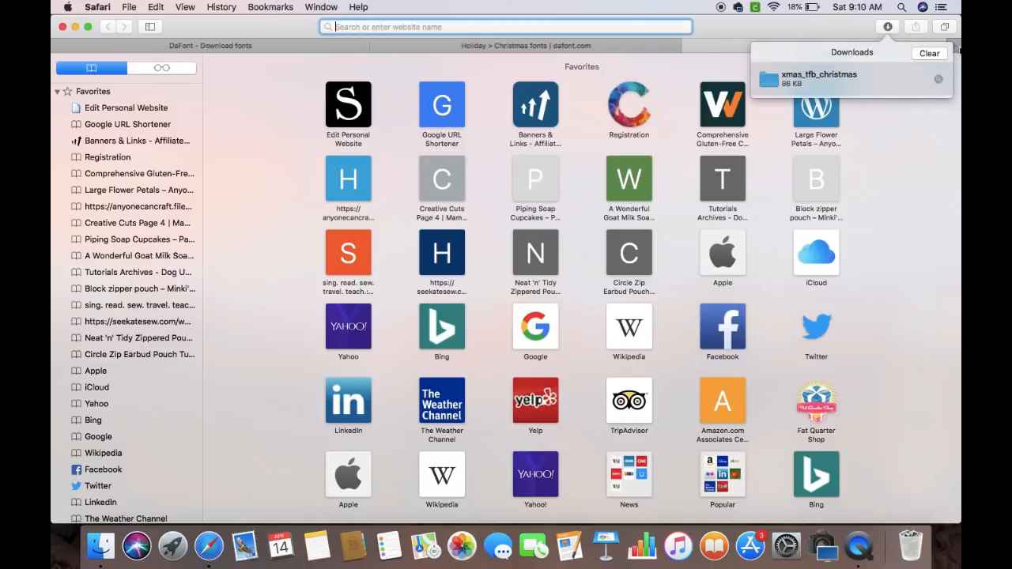
click(929, 53)
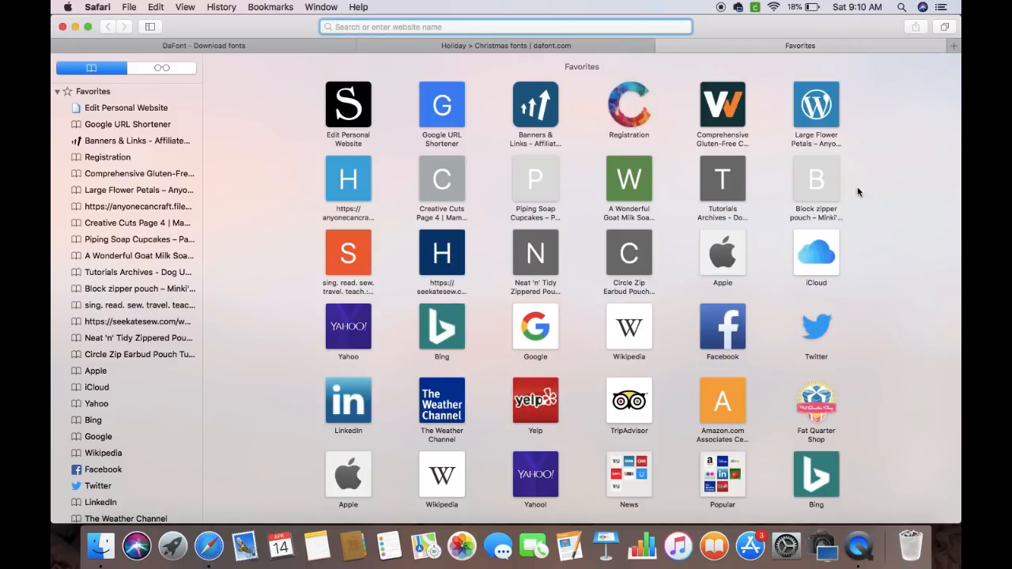
text(cricut de)
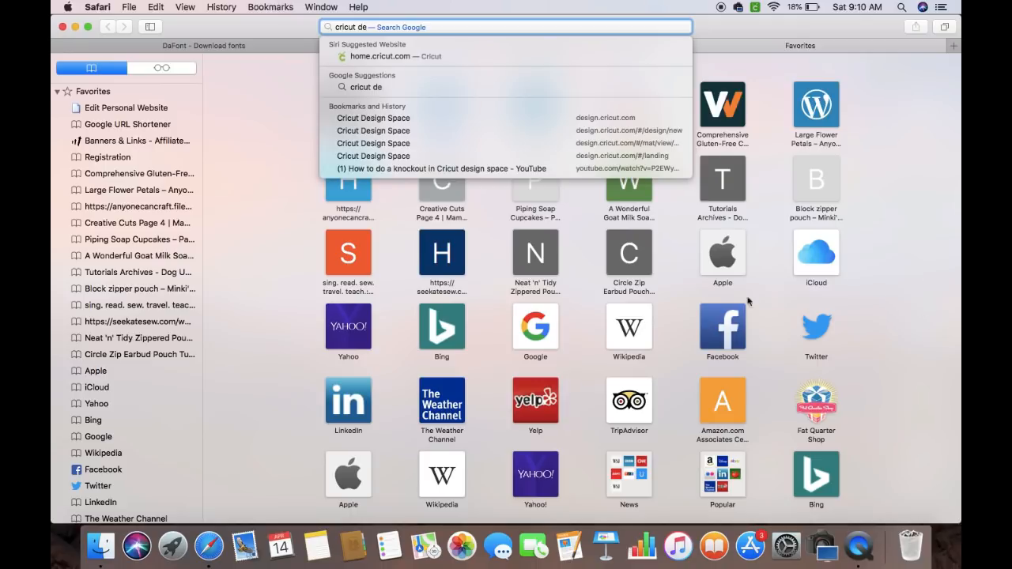
click(434, 118)
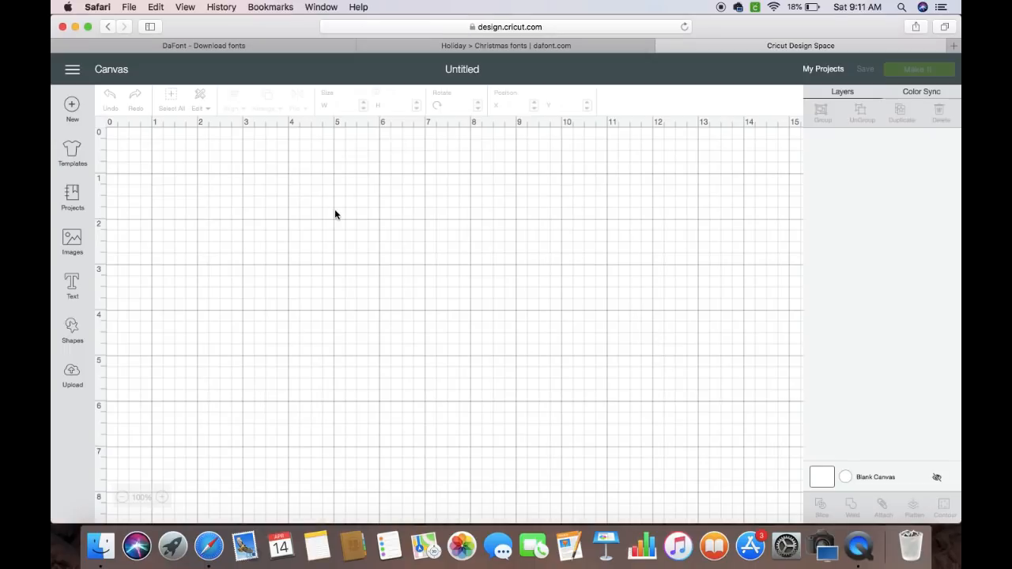
Add a text box to the canvas and set its font to Xmas tfb Christmas, found by searching for "xmas"
click(77, 283)
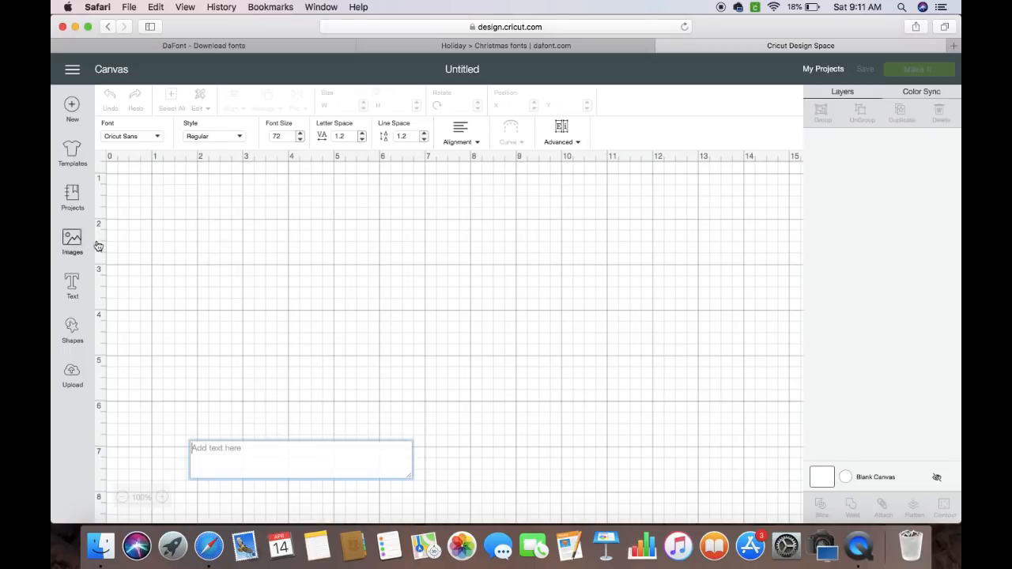
click(151, 138)
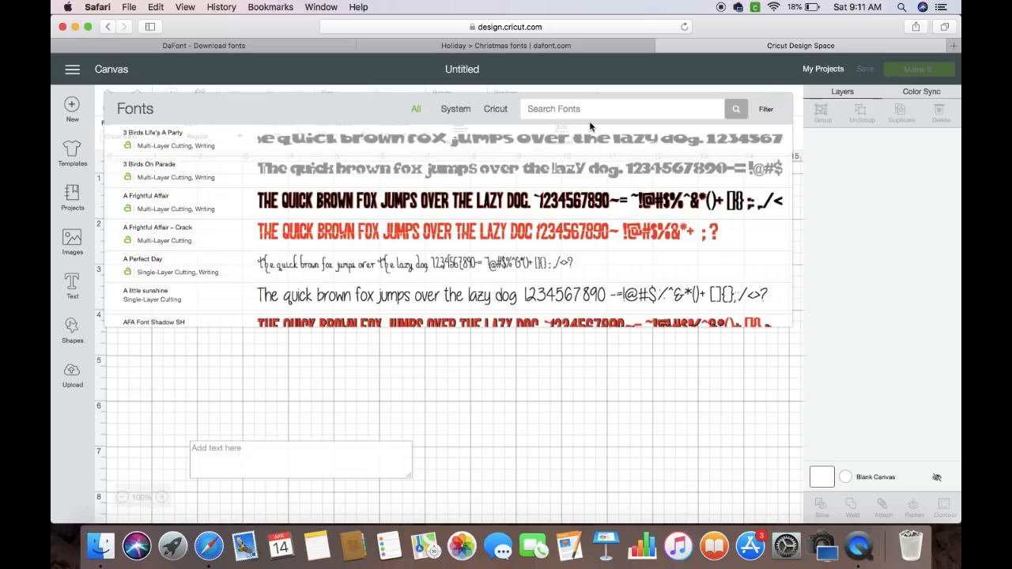
click(538, 108)
text(xmas)
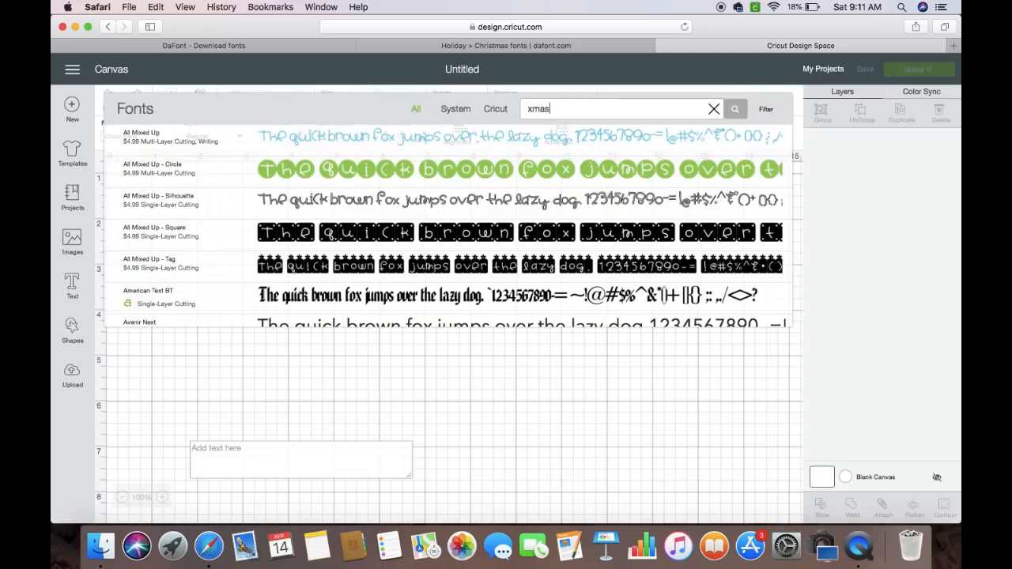
click(441, 134)
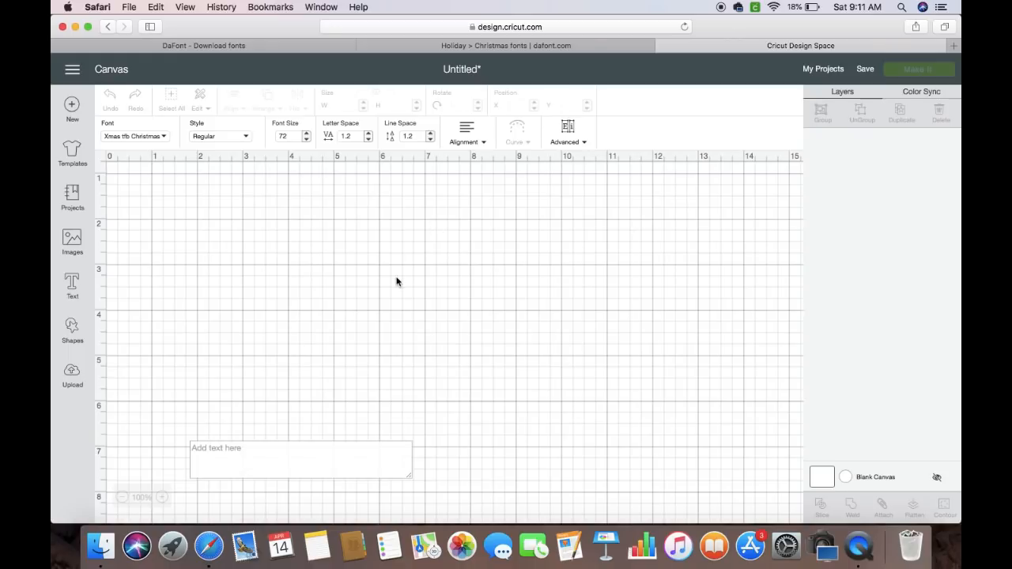
Try the characters a, A and s one at a time in the text box and finish with a capital S
click(287, 448)
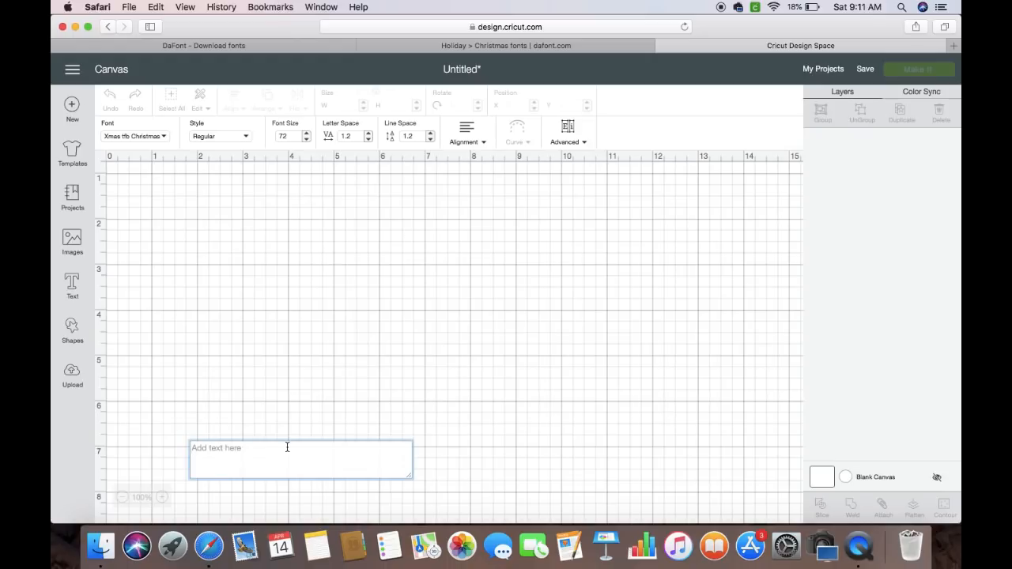
text(a)
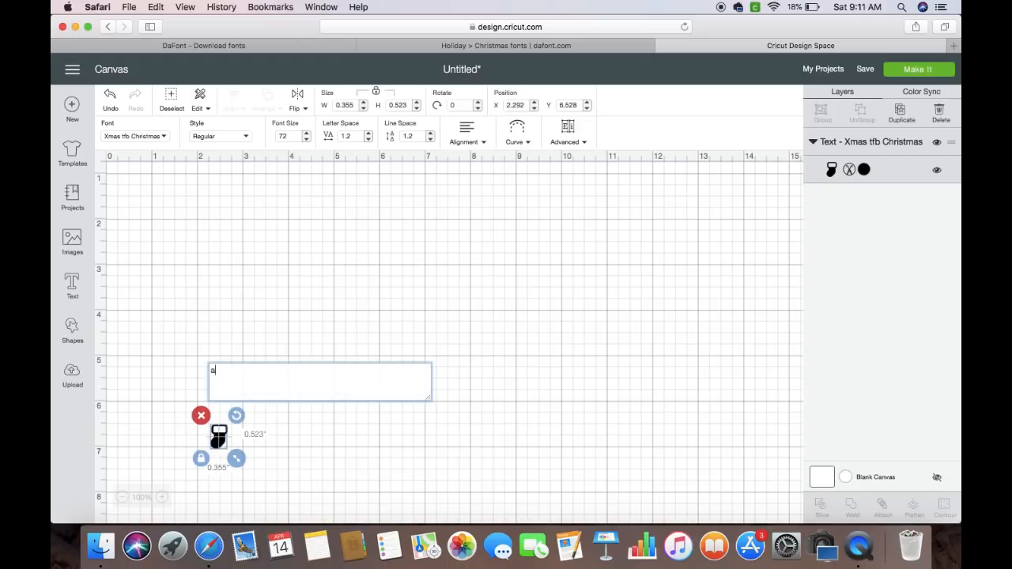
key(BackSpace)
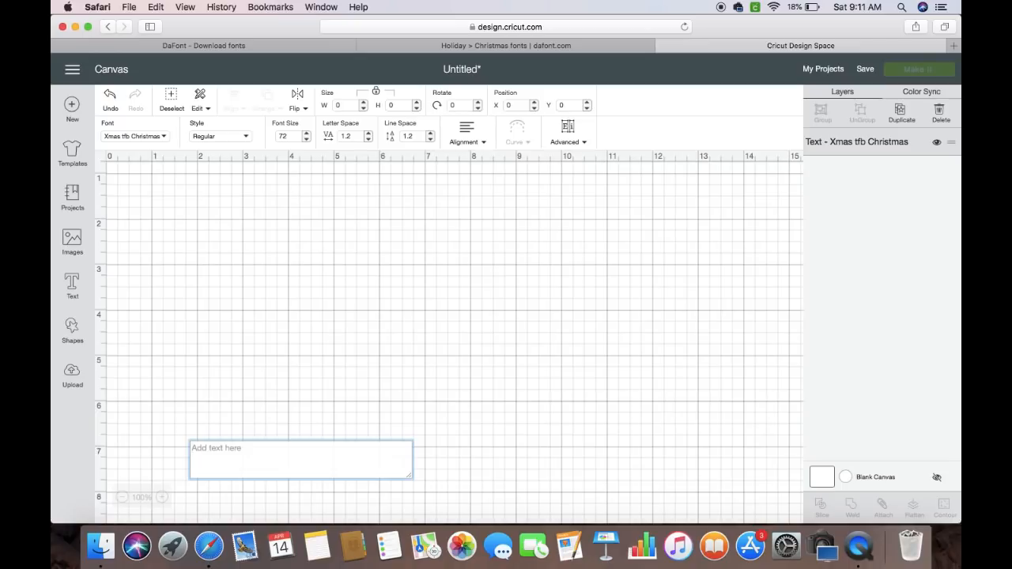
text(A)
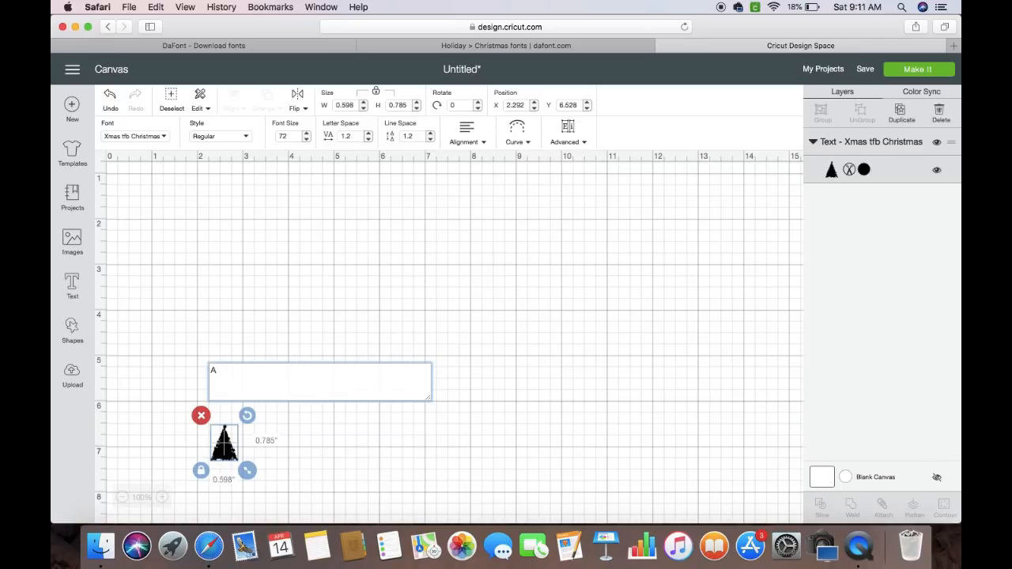
key(BackSpace)
text(S)
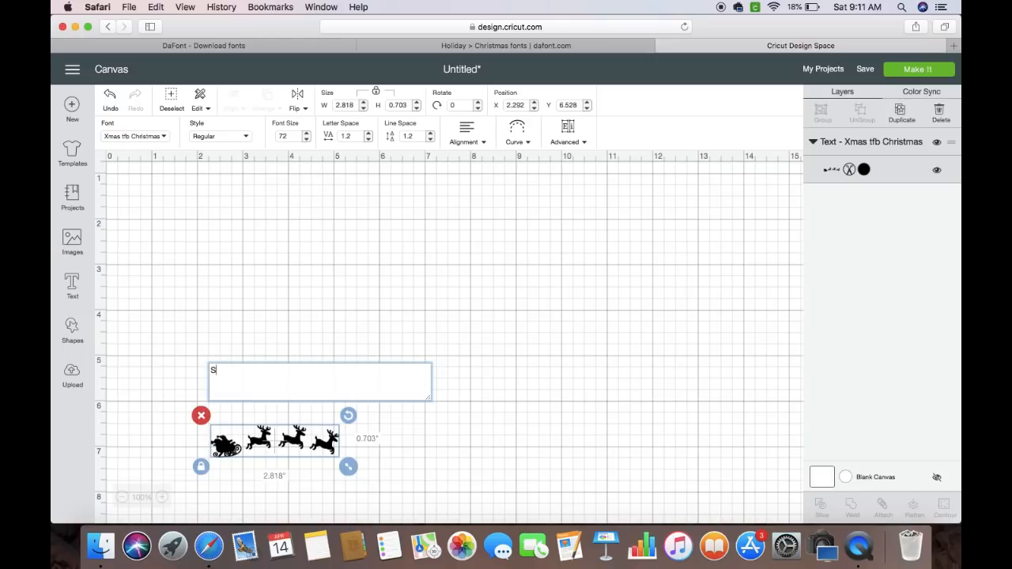
key(BackSpace)
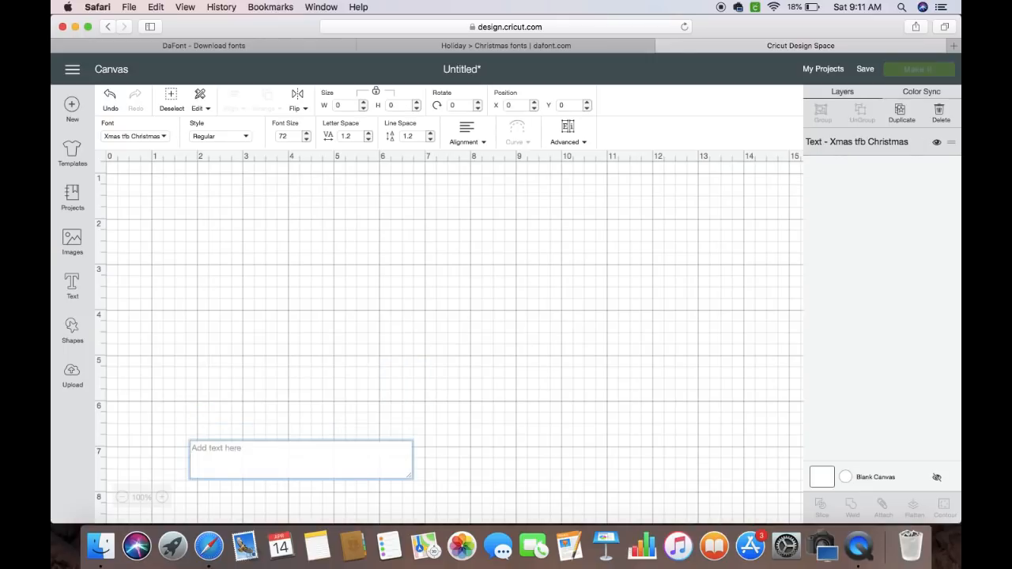
text(s)
key(BackSpace)
text(S)
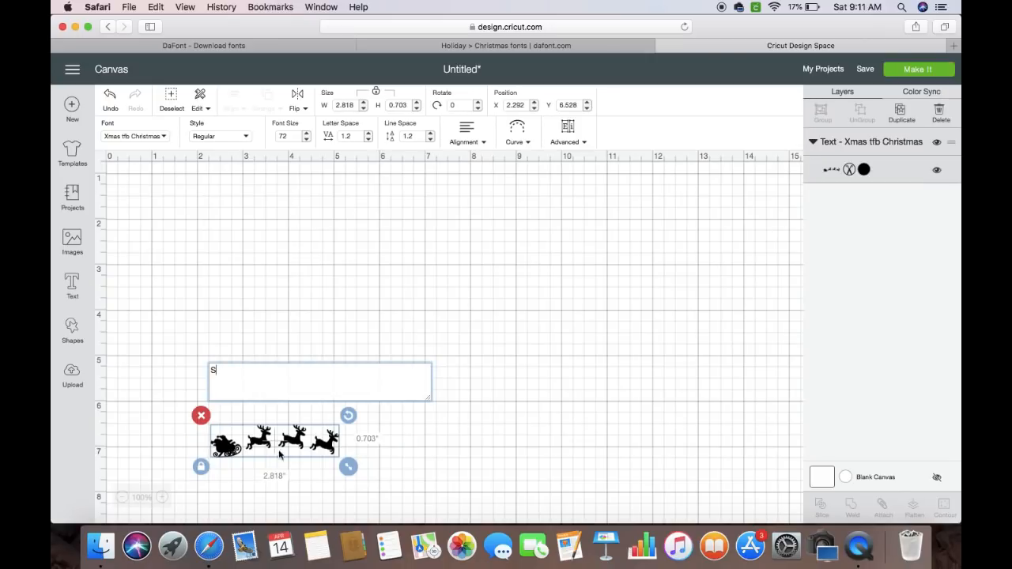
Enlarge the sleigh and reindeer text to about 6.5 inches wide and move it near the canvas's upper edge
drag(226, 447, 250, 227)
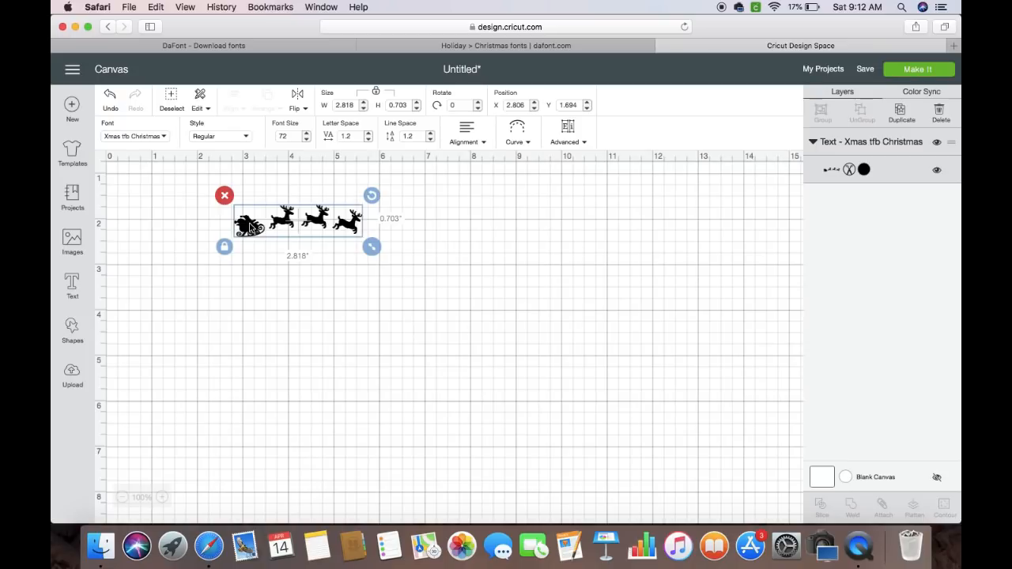
drag(372, 247, 536, 355)
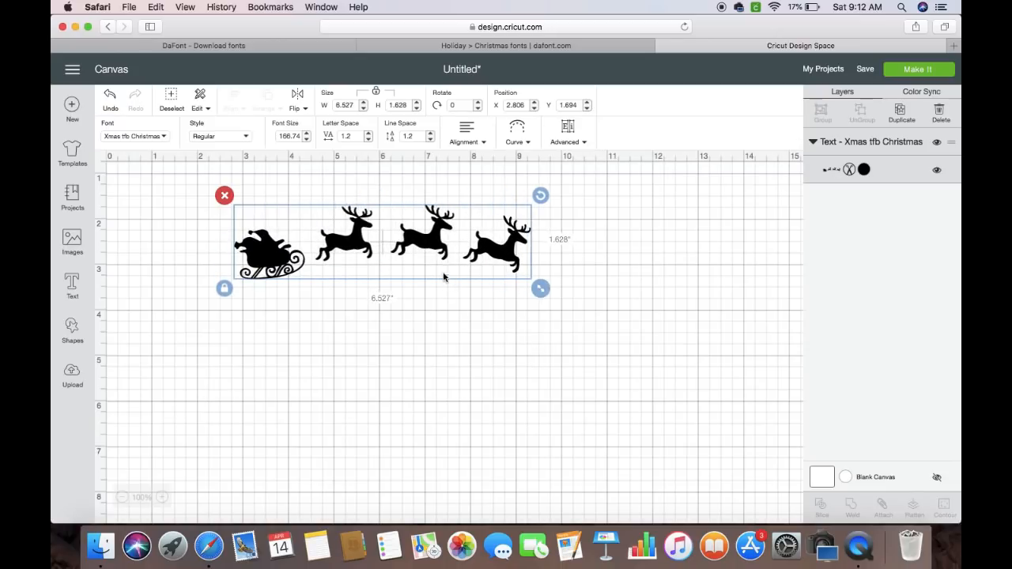
drag(356, 247, 395, 222)
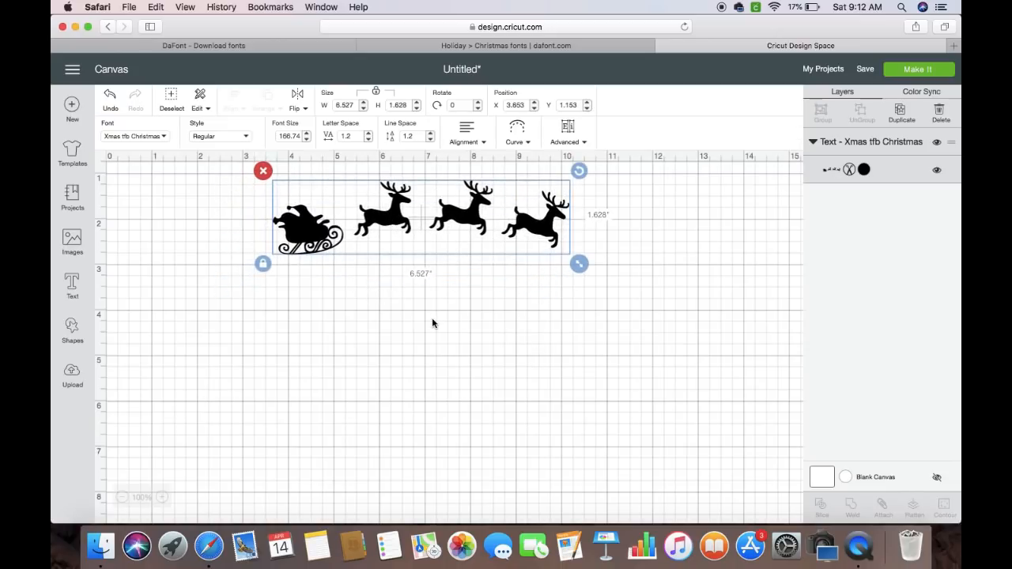
Add a second text box in the Xmas tfb Christmas font, replace a trial z with a capital Z, and enlarge the ornament
click(432, 323)
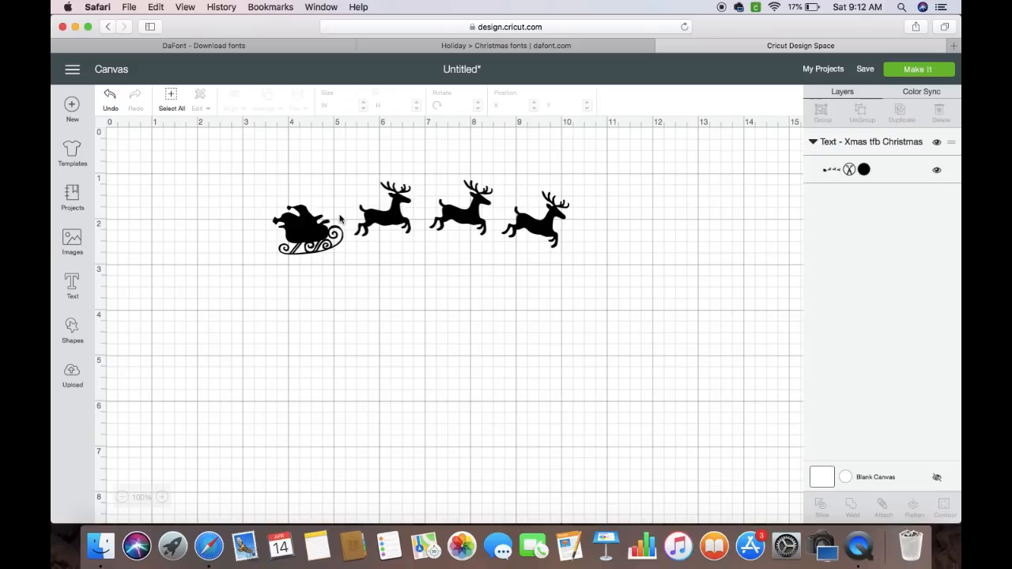
click(72, 286)
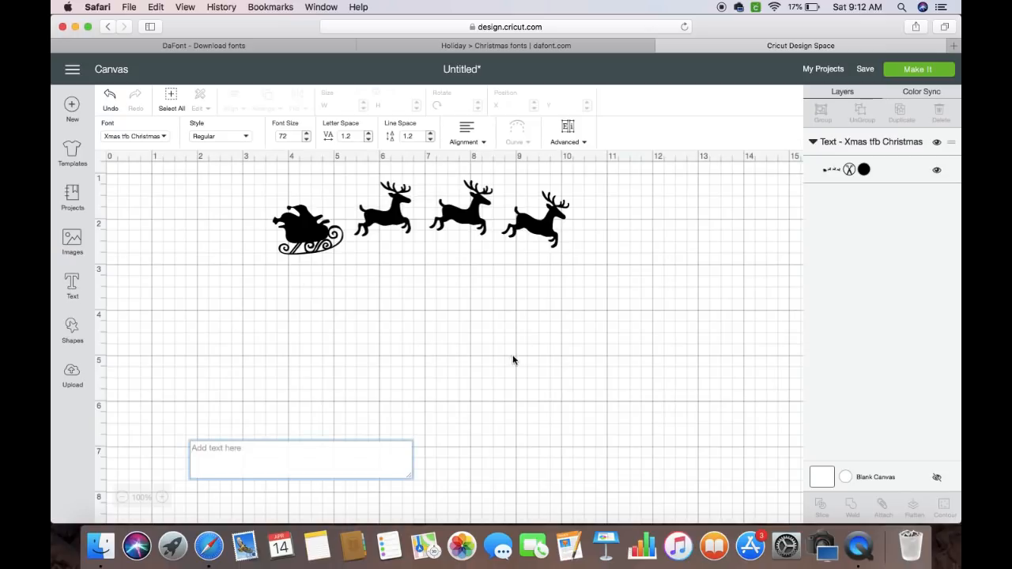
text(z)
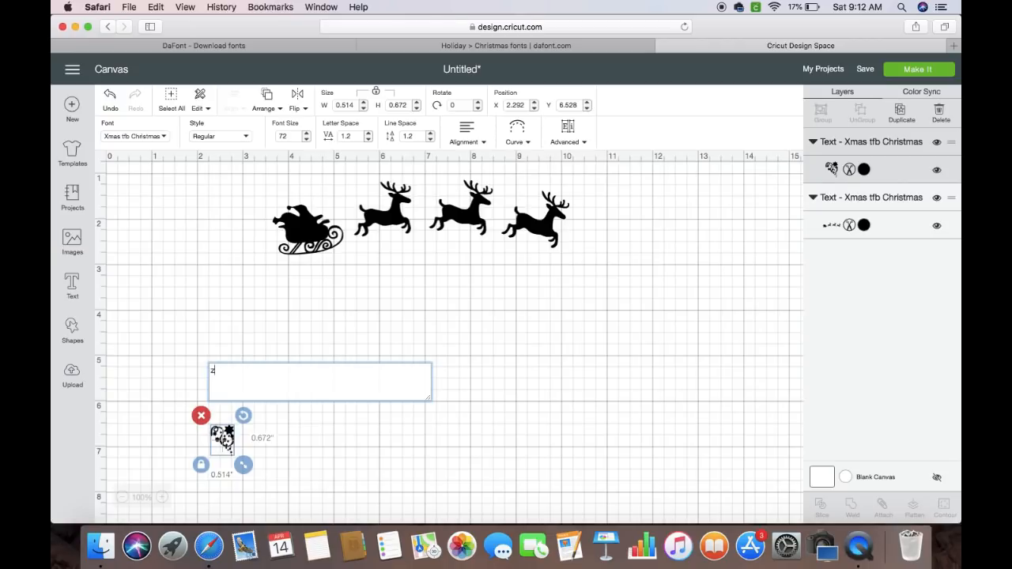
key(BackSpace)
text(Z)
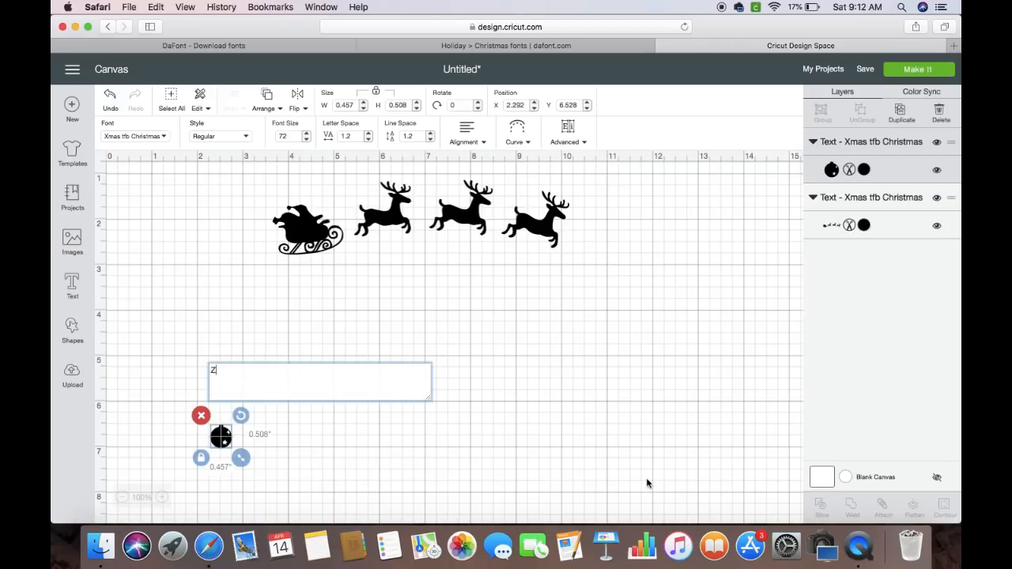
drag(241, 457, 341, 535)
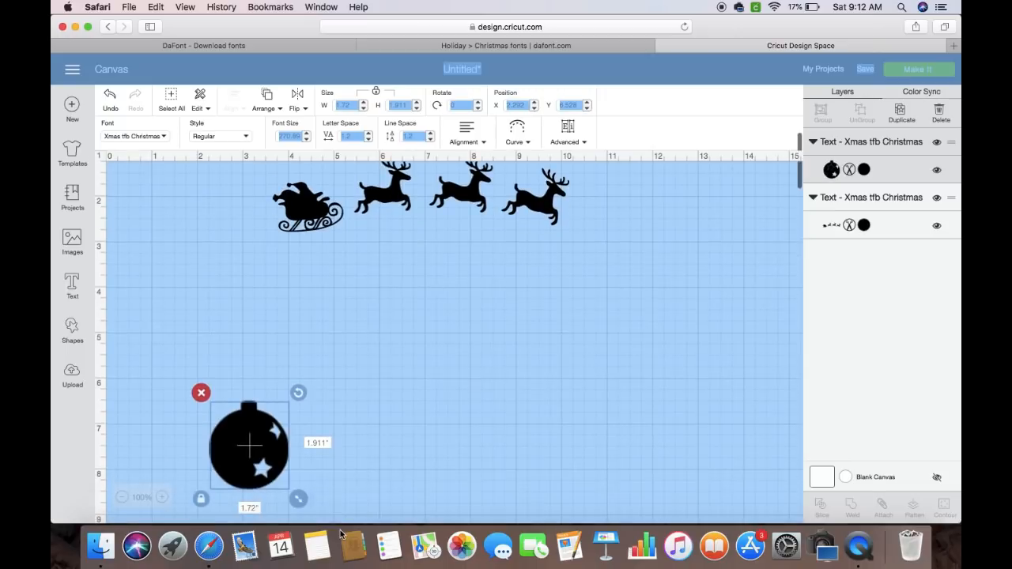
click(404, 411)
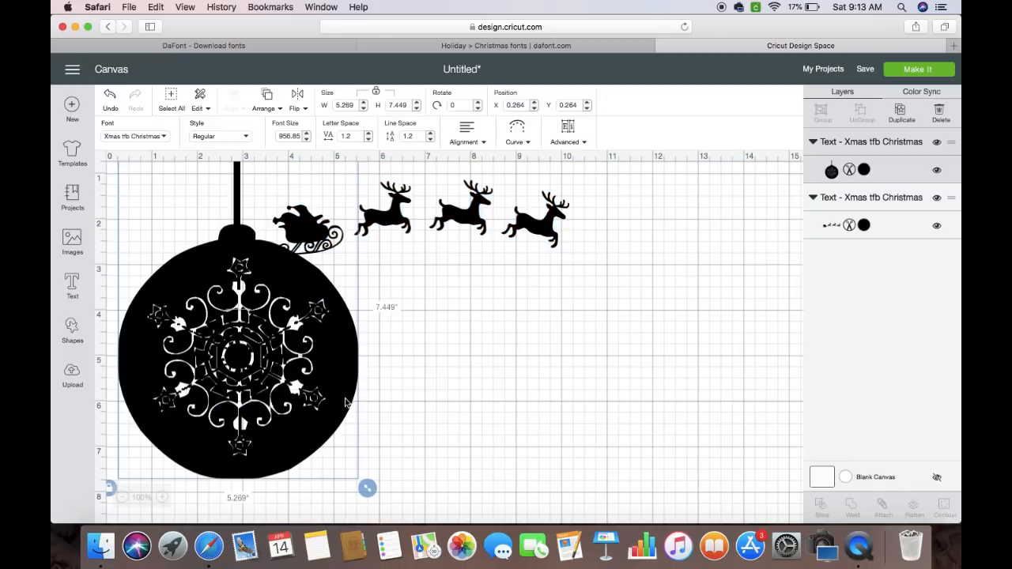
Edit the large X ornament text and try the characters x, c and C one at a time after the X, removing each
double_click(287, 424)
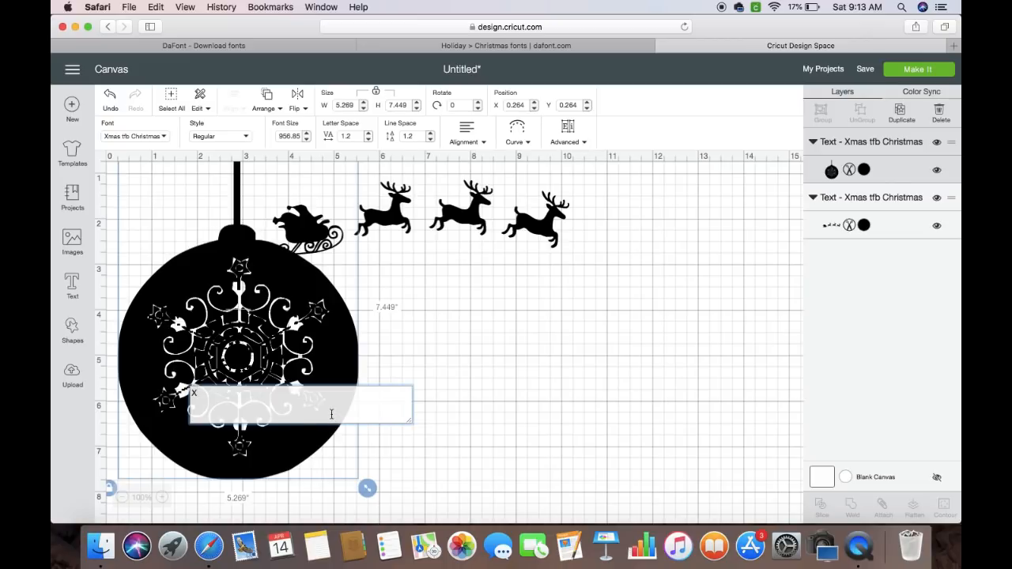
text(x)
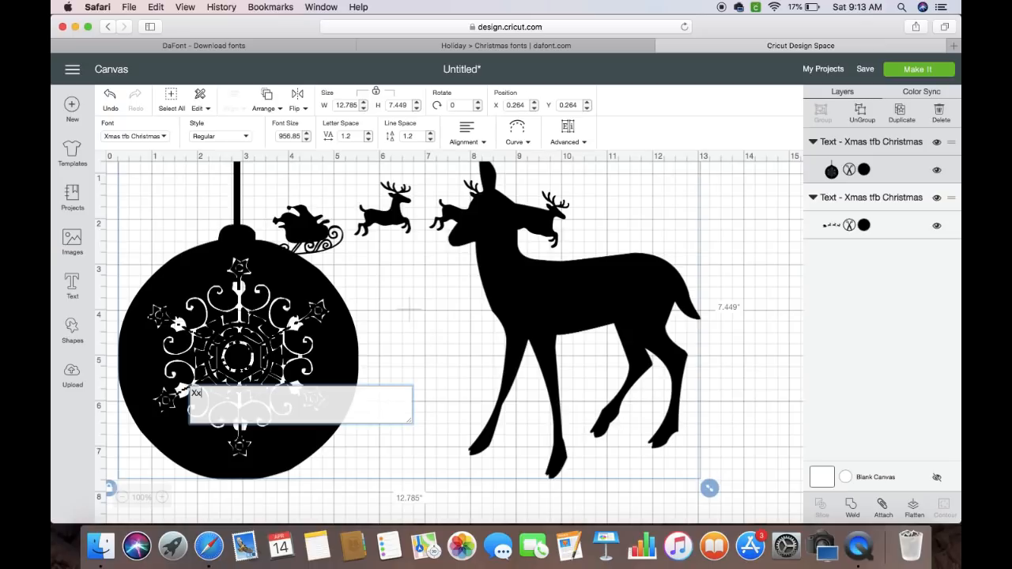
key(BackSpace)
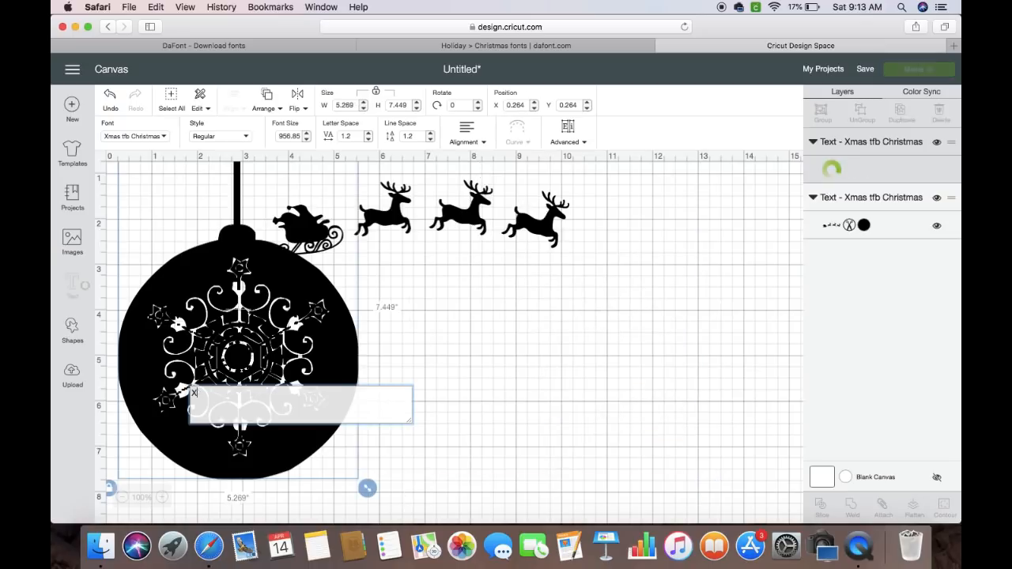
text(c)
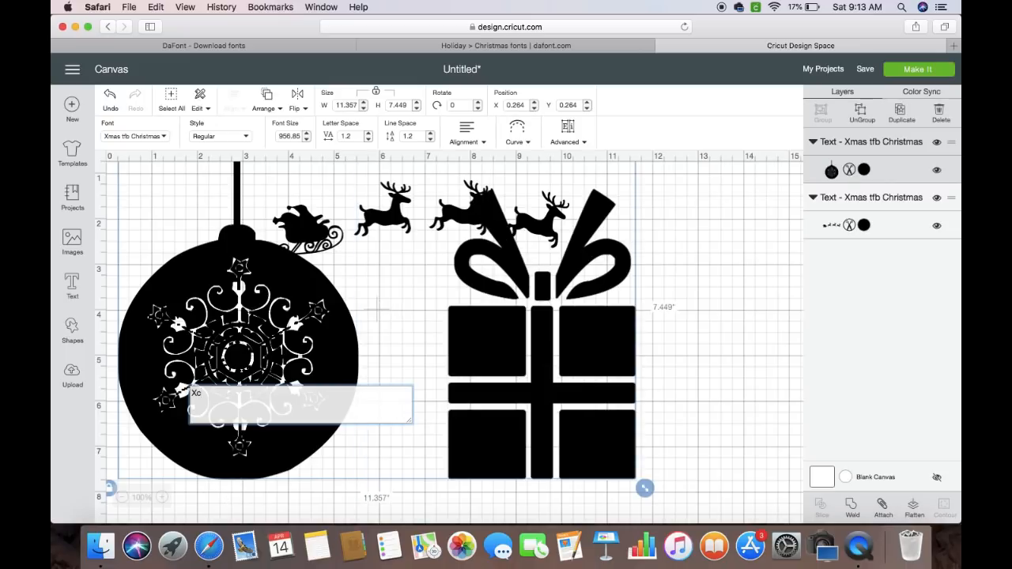
key(BackSpace)
text(C)
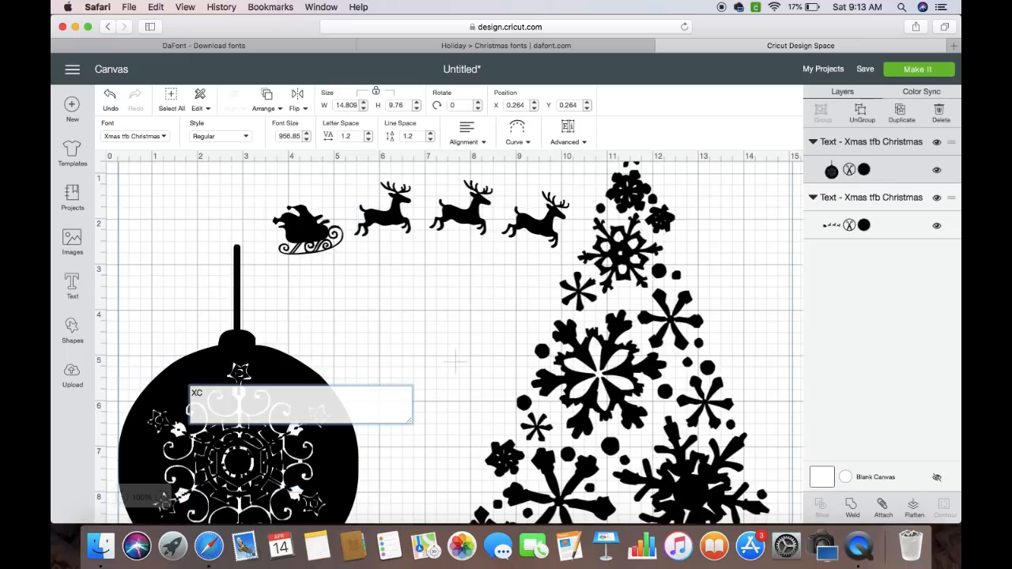
scroll(467, 490, down, 3)
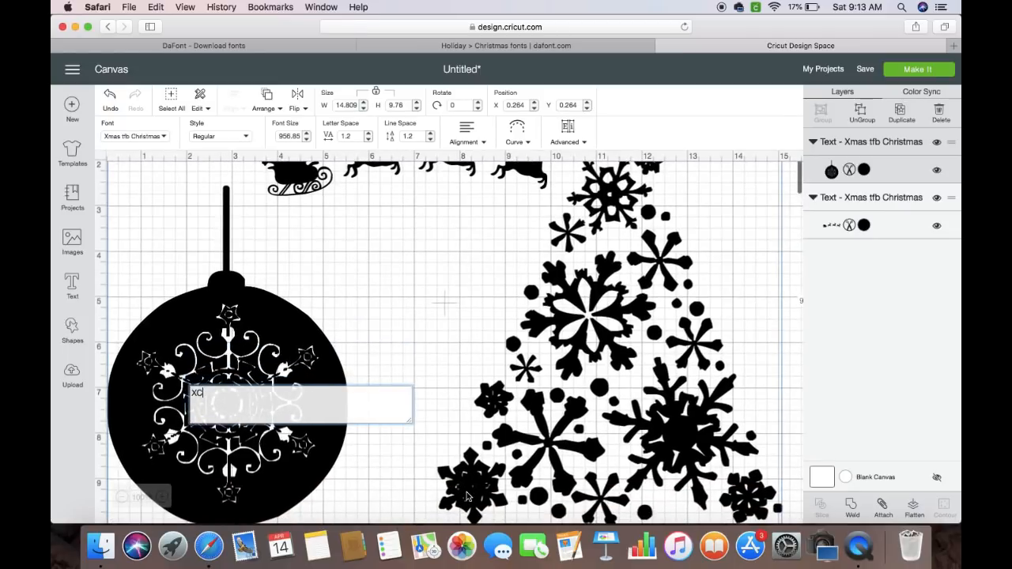
key(BackSpace)
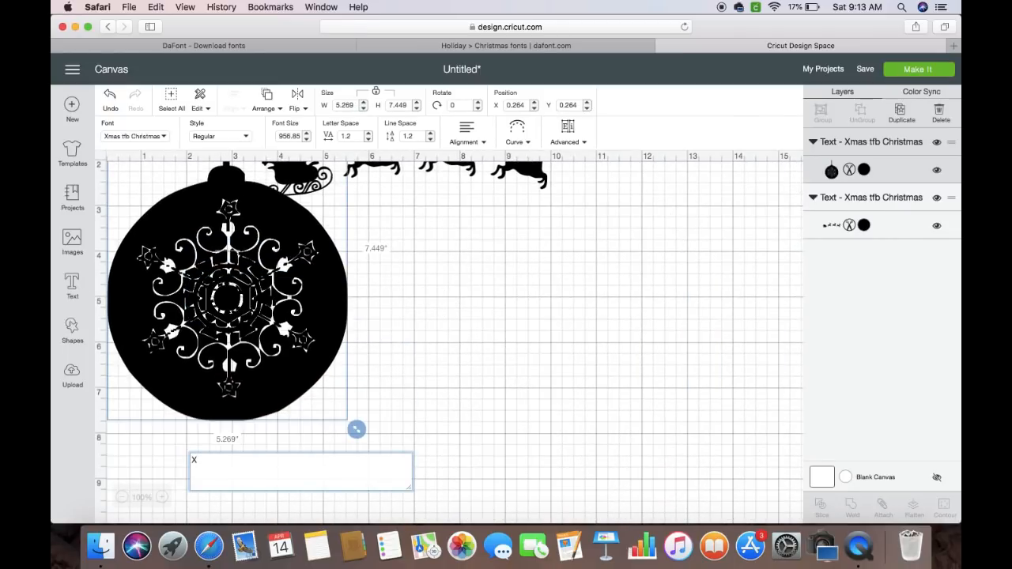
Try the characters v and V one at a time after the X in the same text and remove each
text(v)
scroll(450, 340, up, 3)
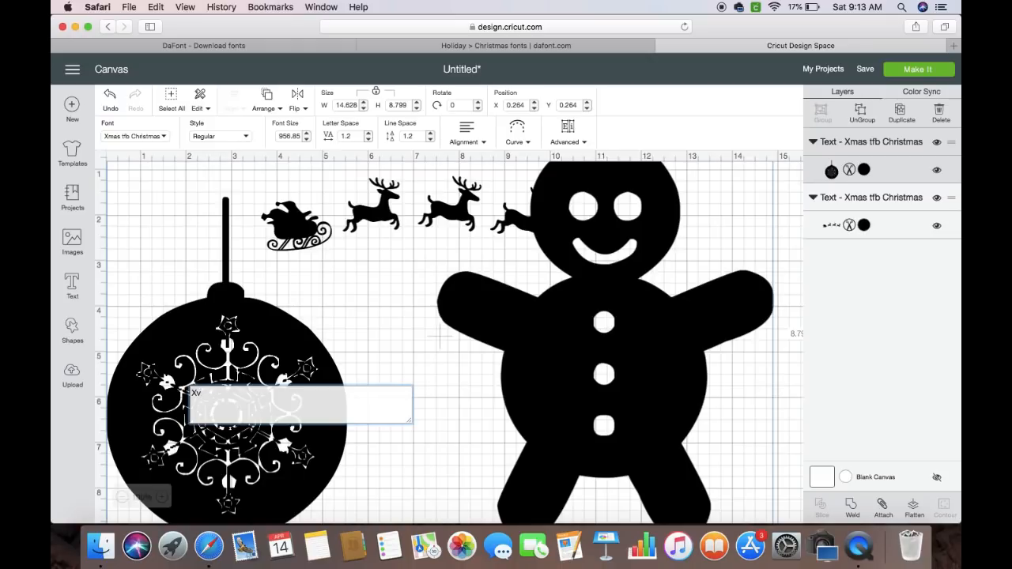
key(BackSpace)
text(V)
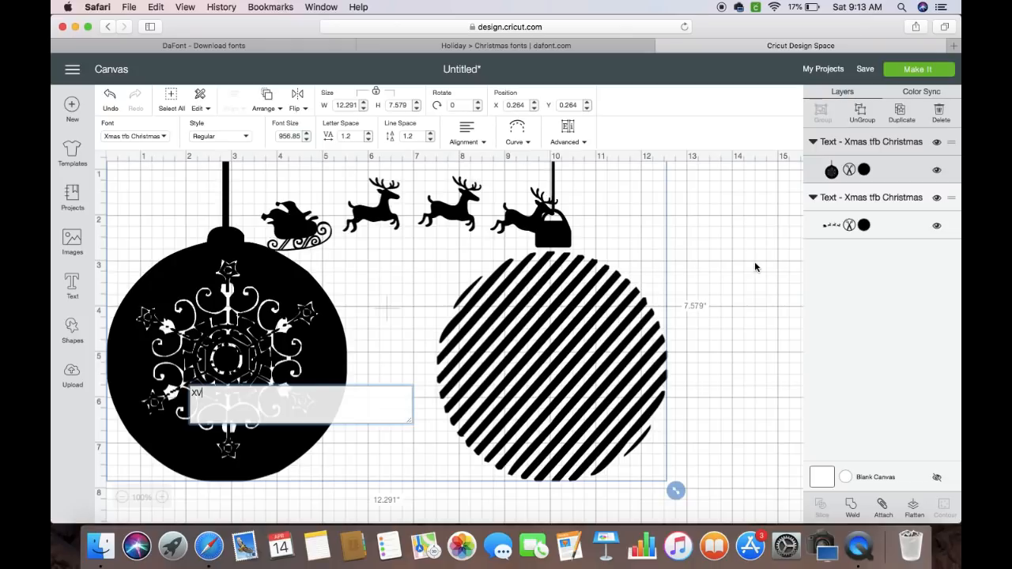
key(BackSpace)
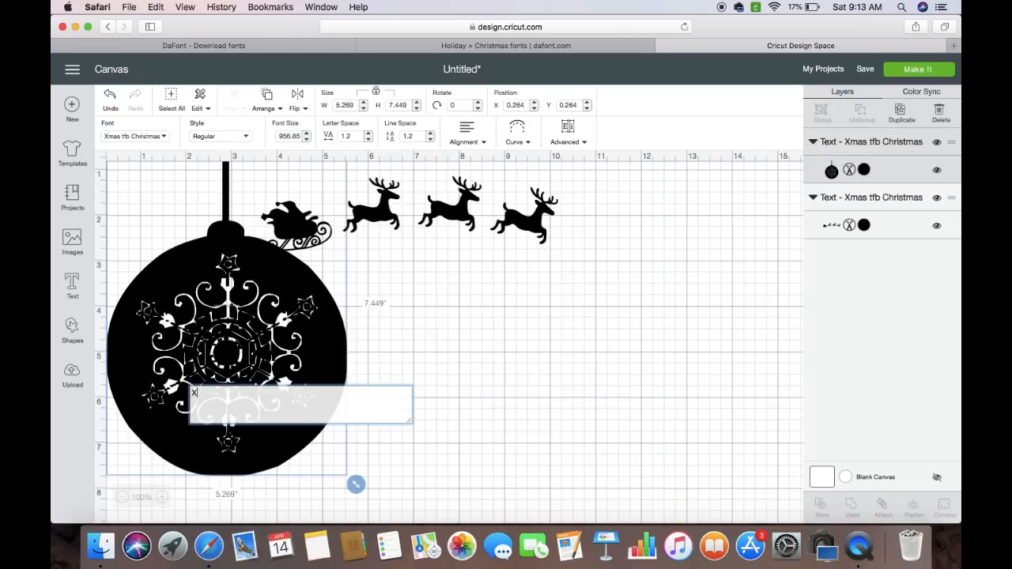
Try a capital B in the ornament text and make the second text read "B b"
text(B)
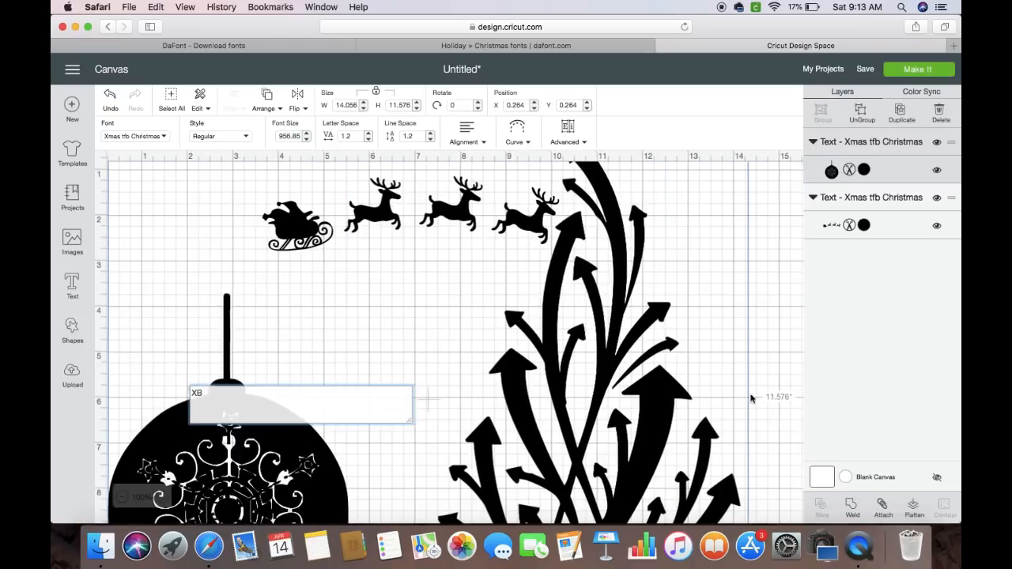
scroll(747, 394, down, 7)
scroll(733, 371, up, 4)
click(122, 496)
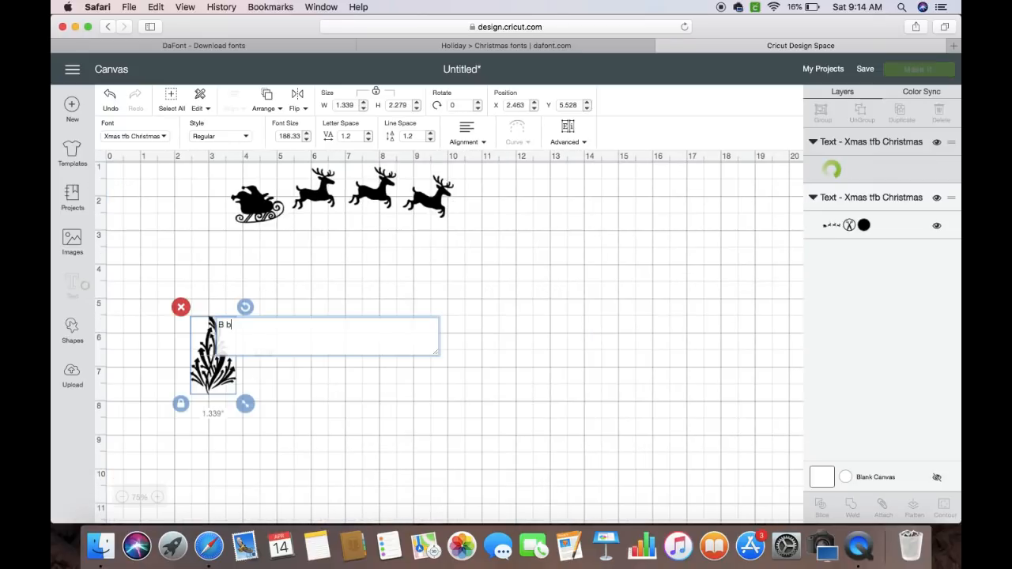
text(b)
click(432, 422)
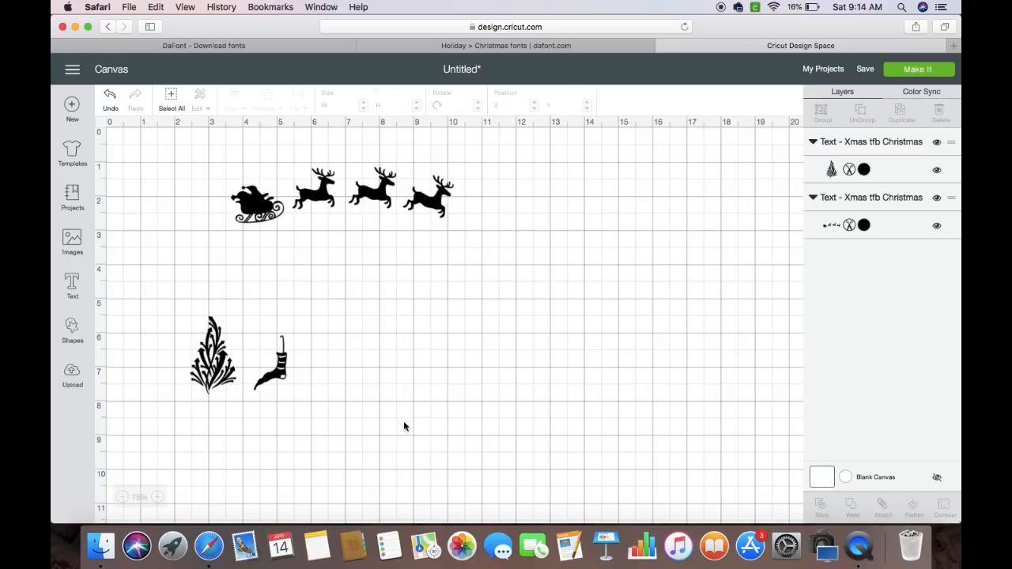
Enlarge the "B b" tree and stocking text to about 5.9 inches wide and move it just below the sleigh and reindeer
click(280, 376)
drag(297, 405, 401, 488)
drag(372, 443, 375, 385)
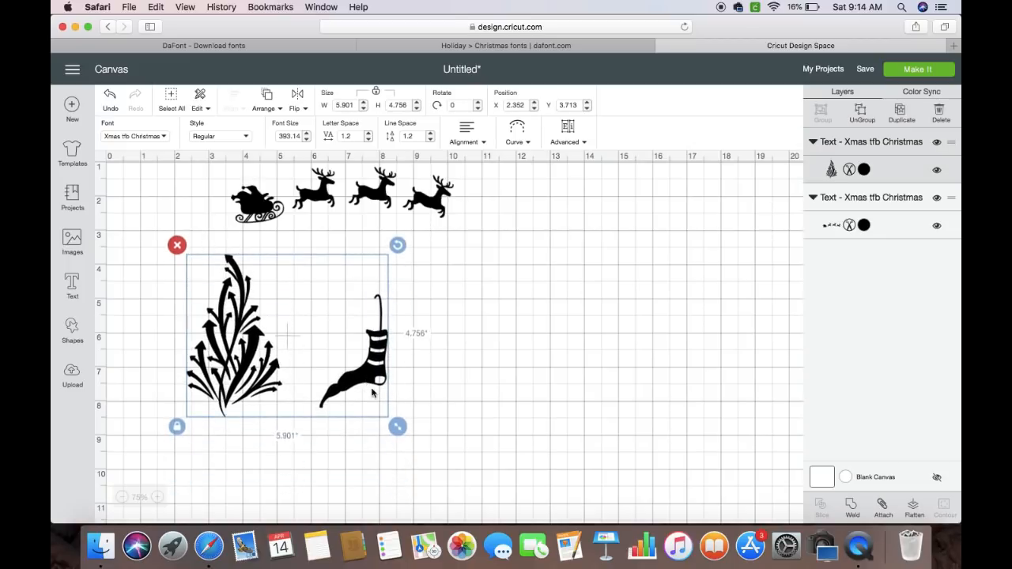
Try the characters n, N, M and m one at a time after "B b" in the second text, removing each
double_click(375, 386)
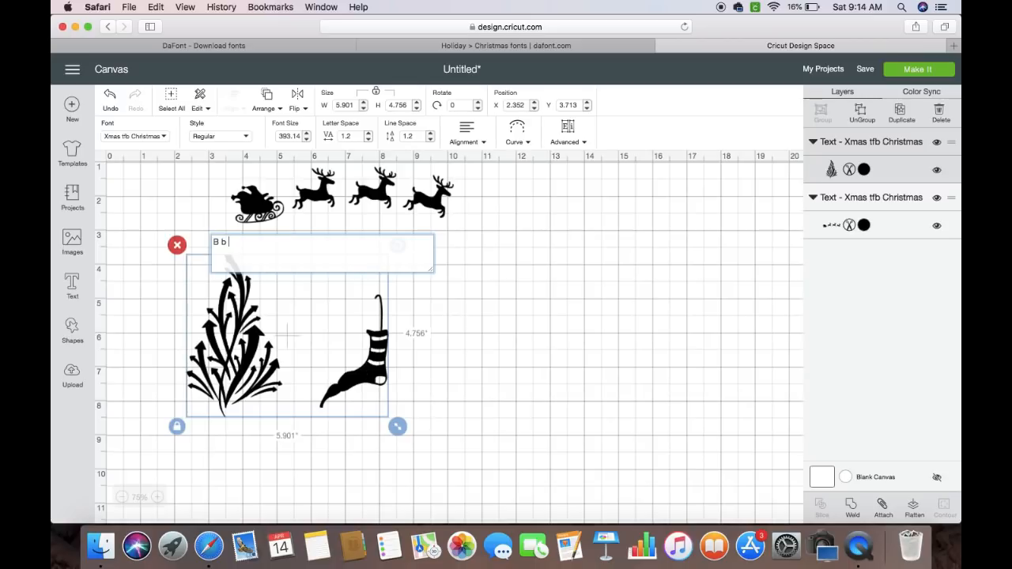
text(n)
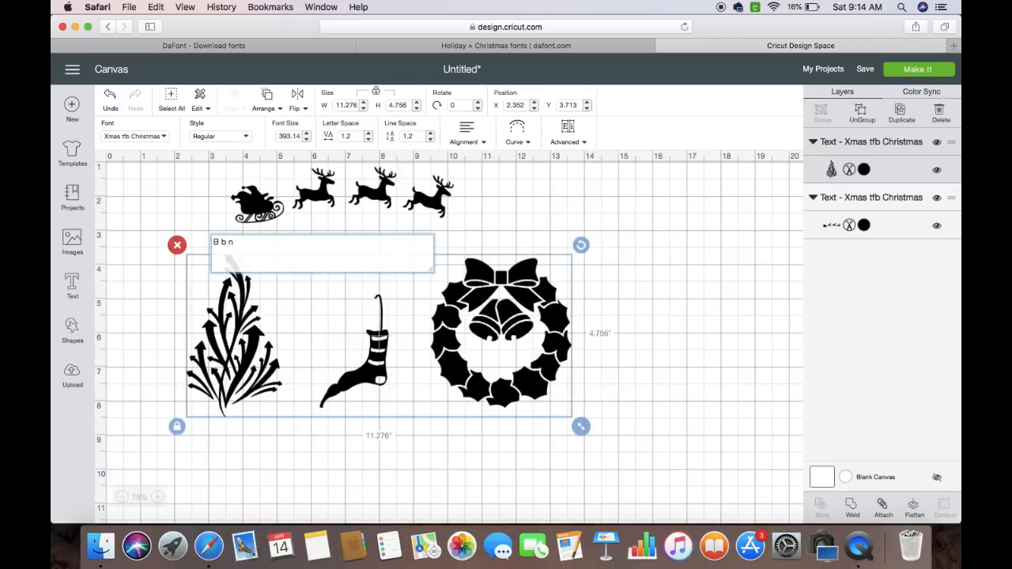
key(BackSpace)
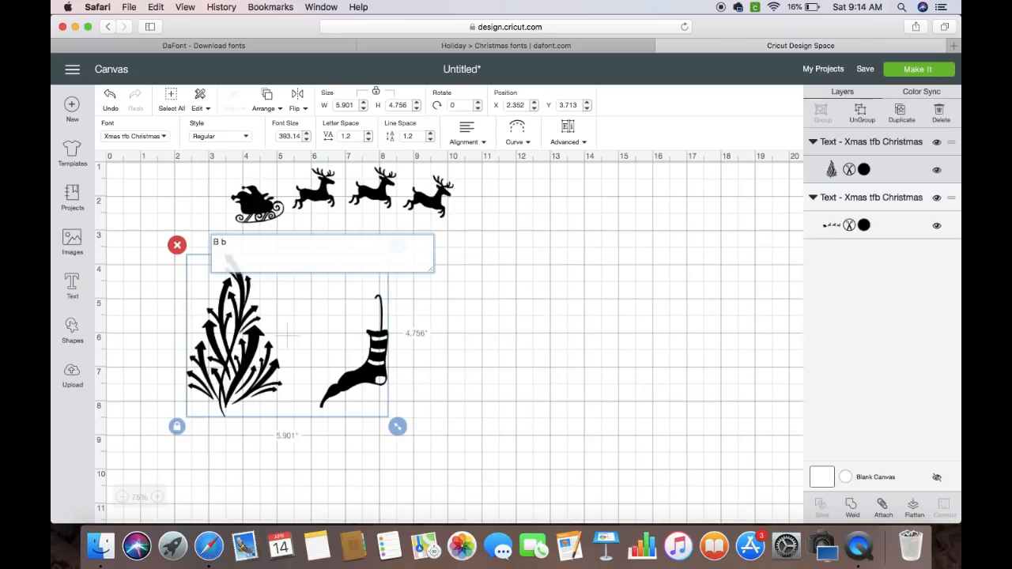
text(N)
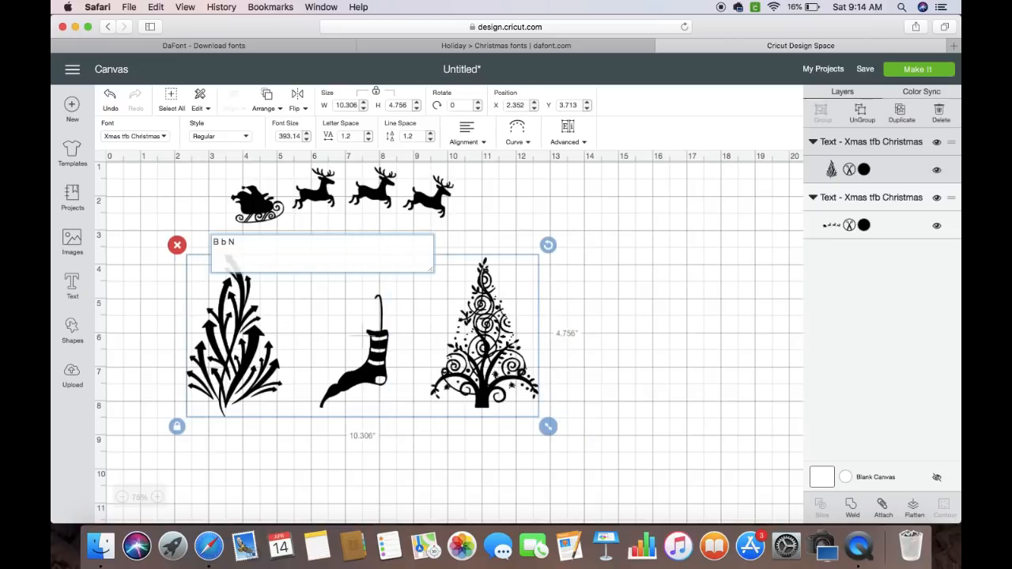
key(BackSpace)
text(M)
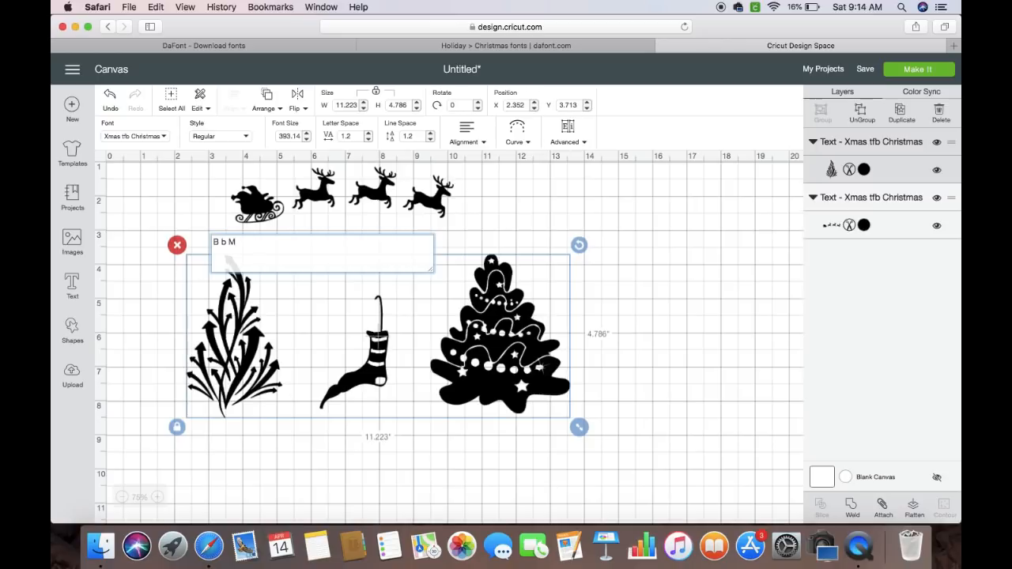
key(BackSpace)
text(m)
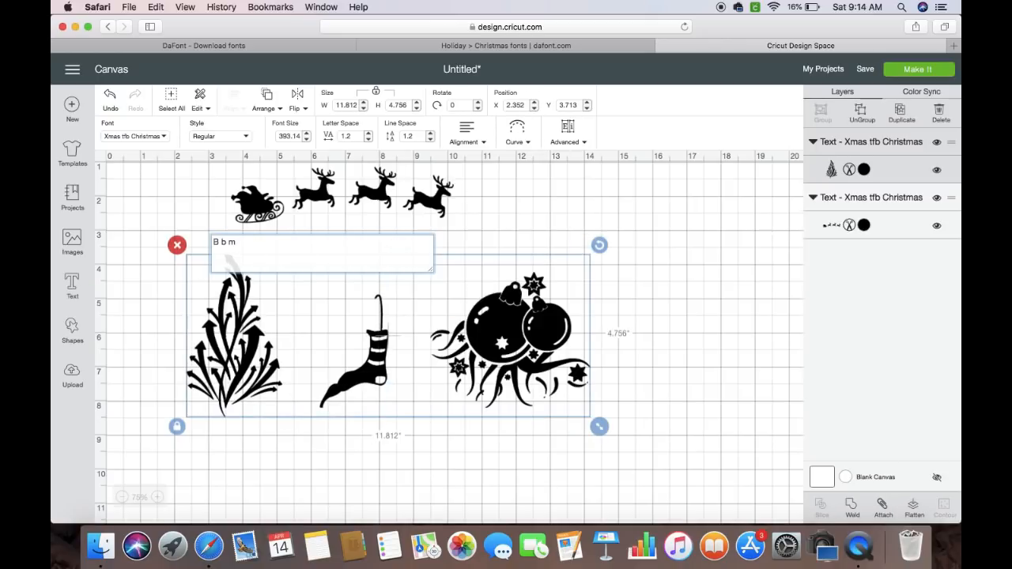
key(BackSpace)
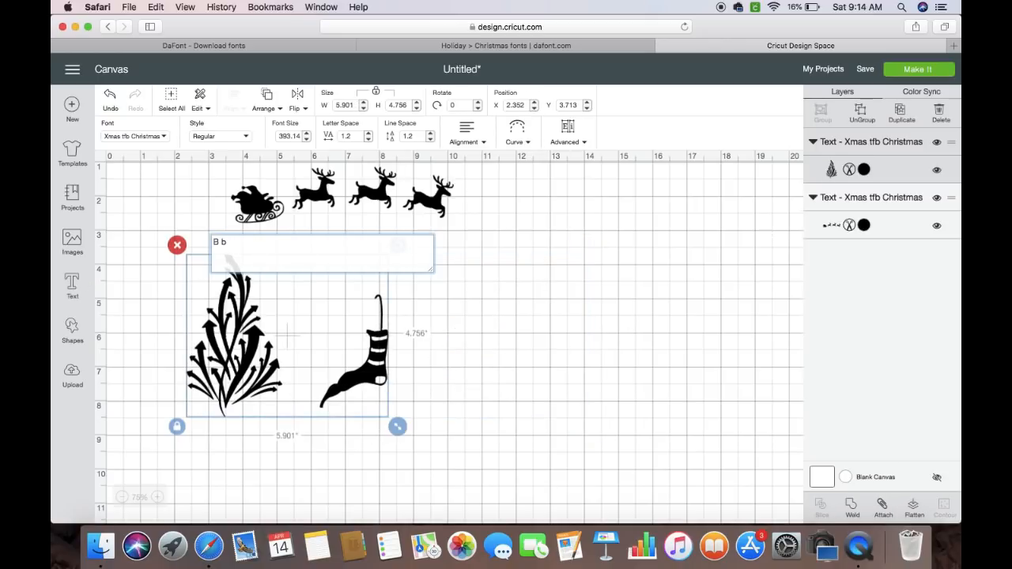
Preview the Xmas tfb Christmas glyphs for q, Q, E and e, one at a time, after "B b" in the text
text(q)
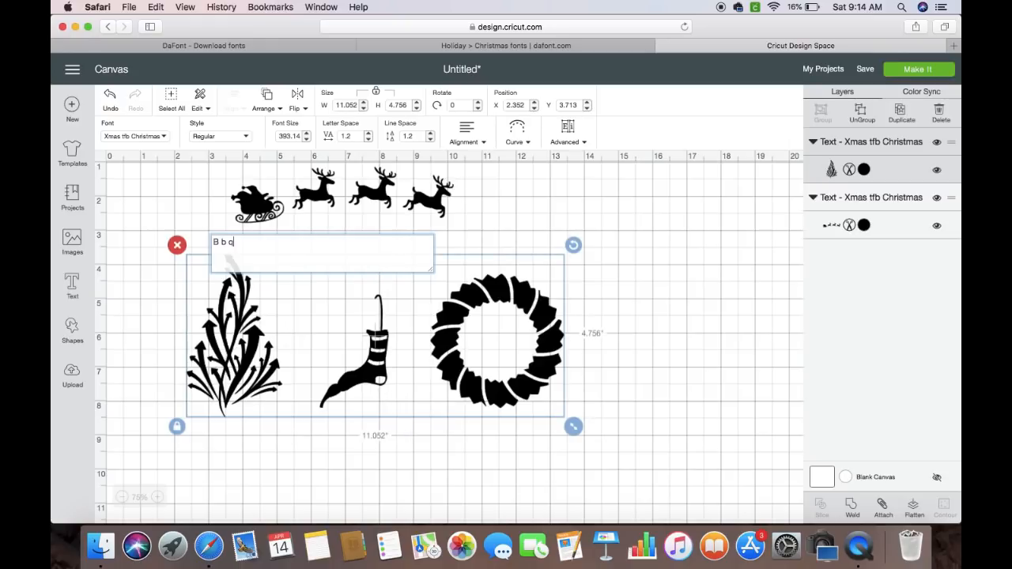
key(BackSpace)
text(Q)
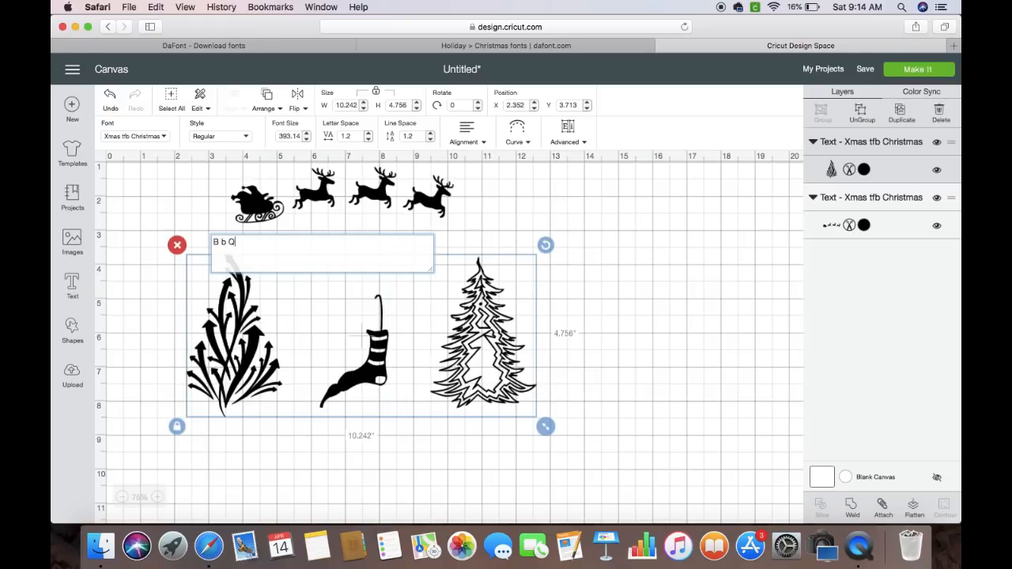
key(BackSpace)
text(E)
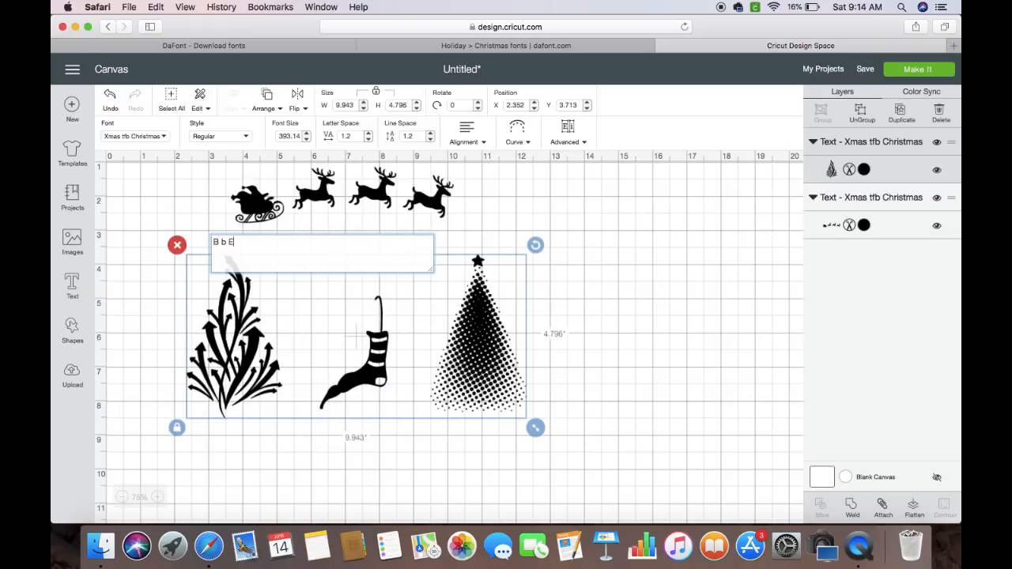
key(BackSpace)
text(e)
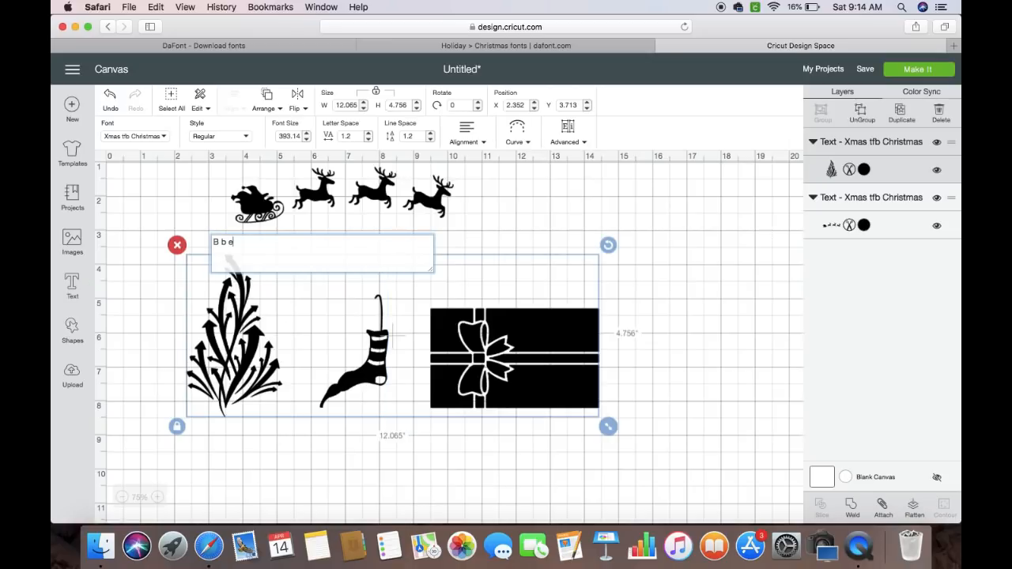
key(BackSpace)
Preview the glyphs for R and r after "B b", examining the full width of the R design, and remove each one
text(R)
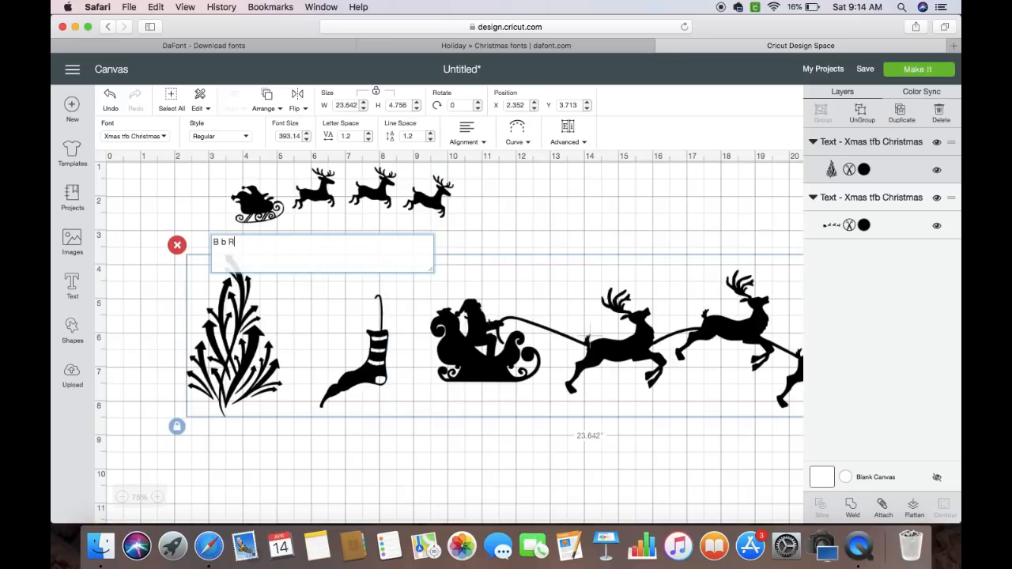
scroll(520, 415, right, 5)
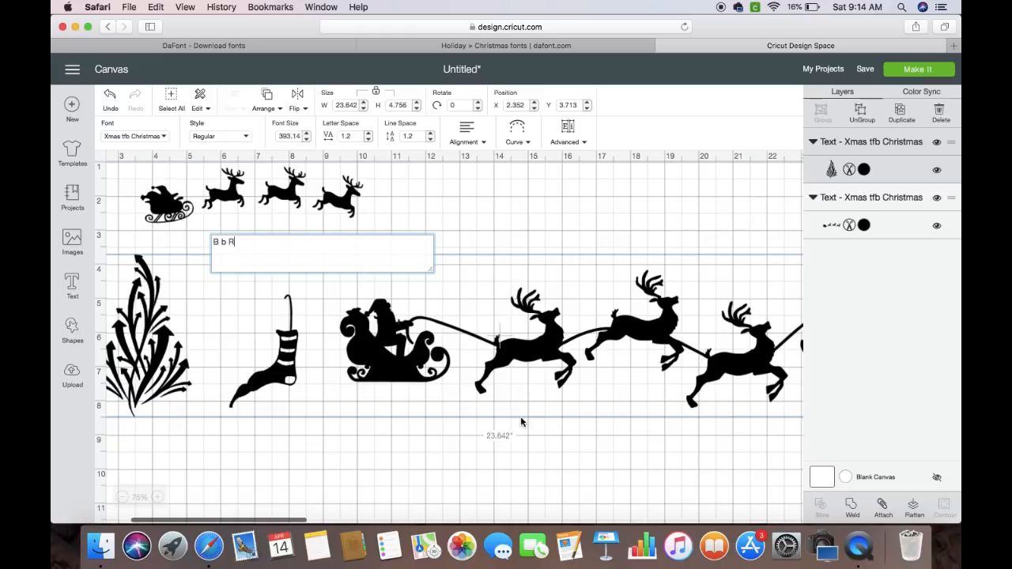
scroll(521, 423, left, 2)
scroll(520, 422, right, 3)
scroll(520, 422, left, 3)
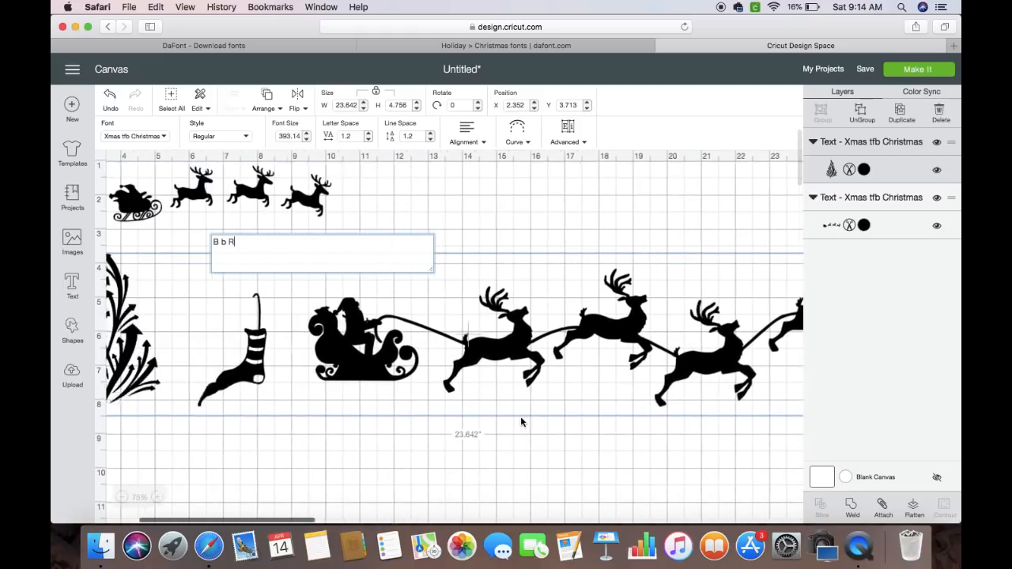
key(BackSpace)
text(r)
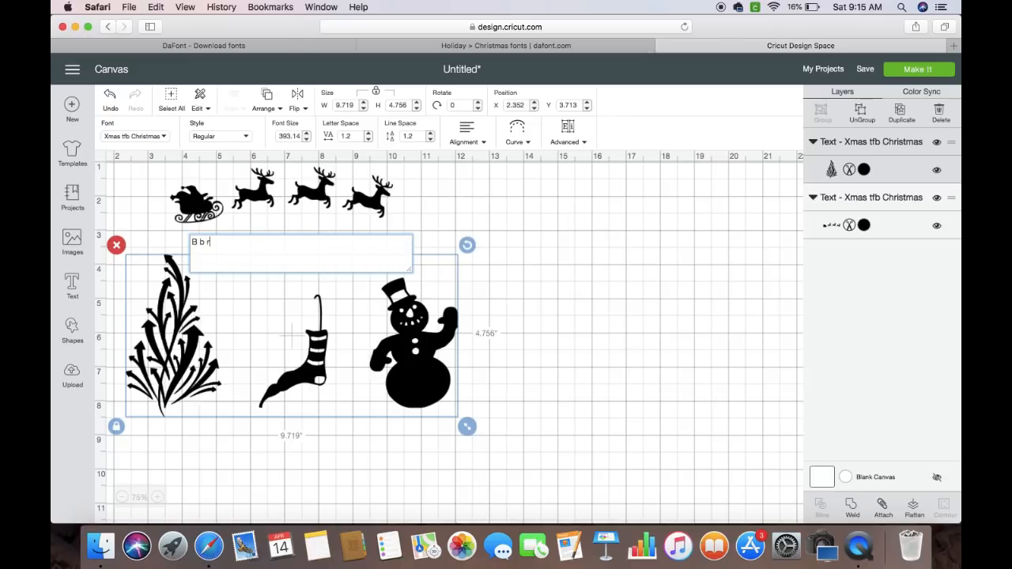
key(BackSpace)
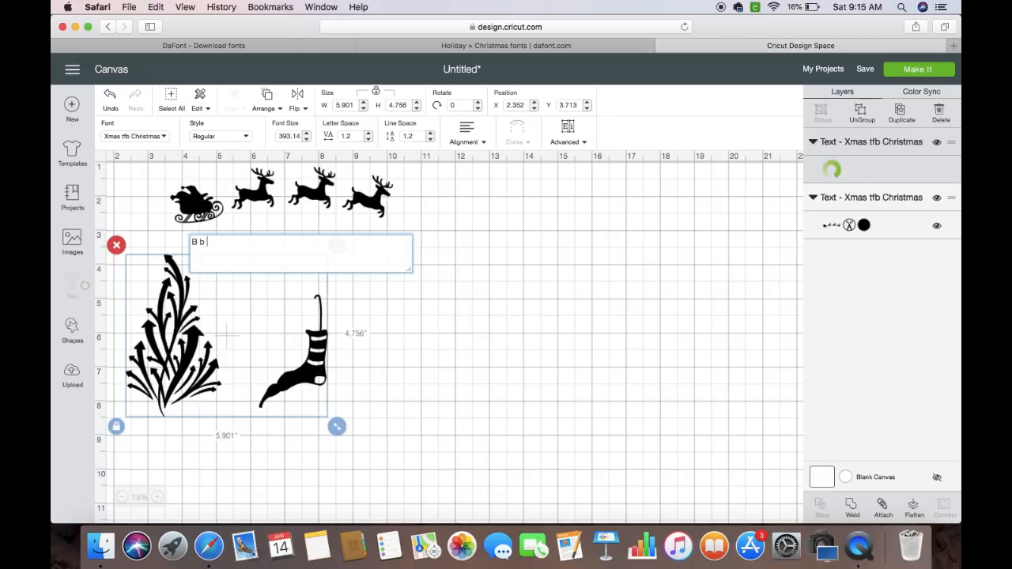
Preview the glyphs for T and t after "B b" in the text and remove each one
text(T)
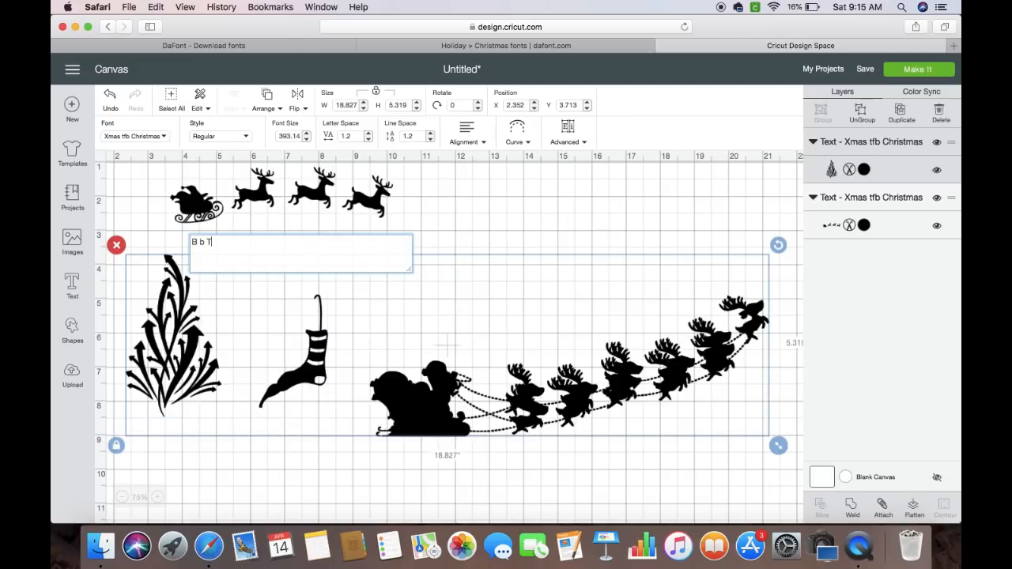
key(BackSpace)
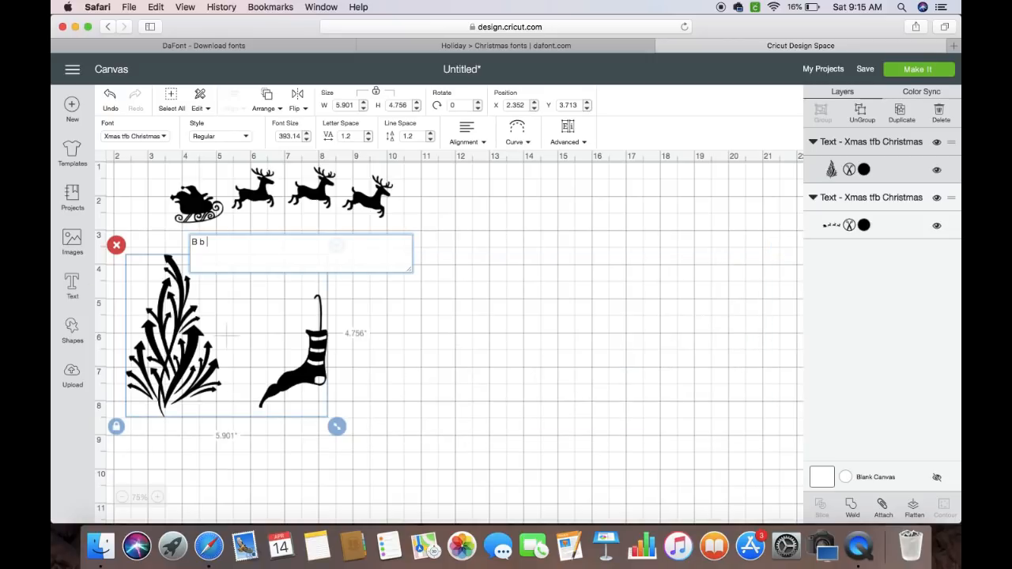
text(T)
key(BackSpace)
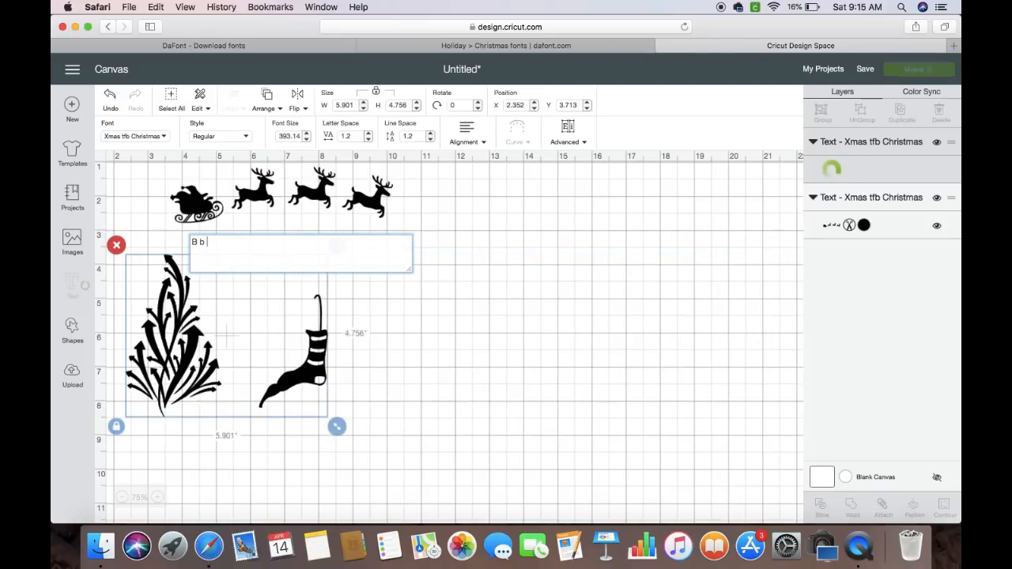
text(t)
key(BackSpace)
Preview the glyphs for Y, y, u and U, one at a time, after "B b" and remove each one
text(Y)
key(BackSpace)
text(y)
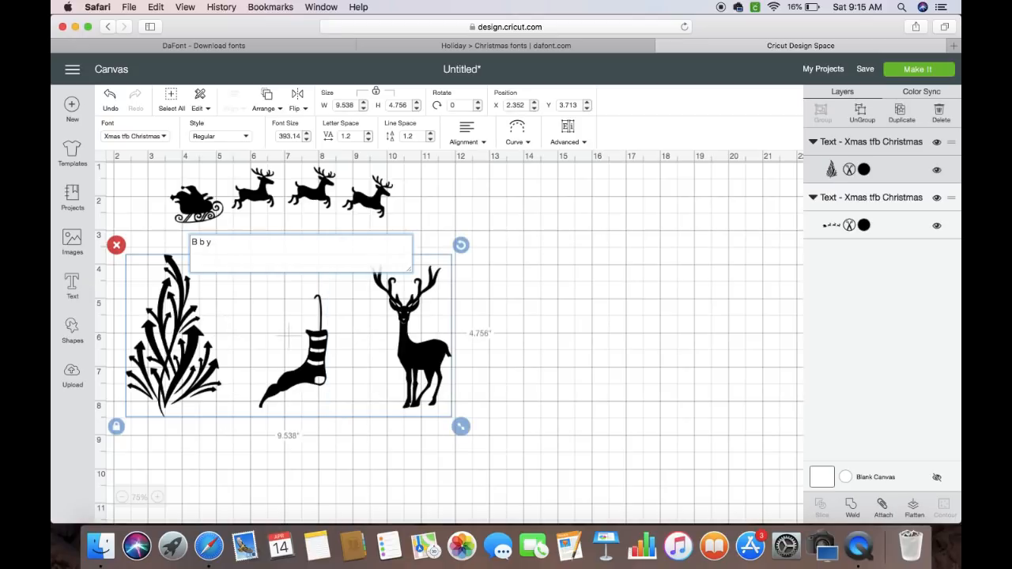
key(BackSpace)
text(u)
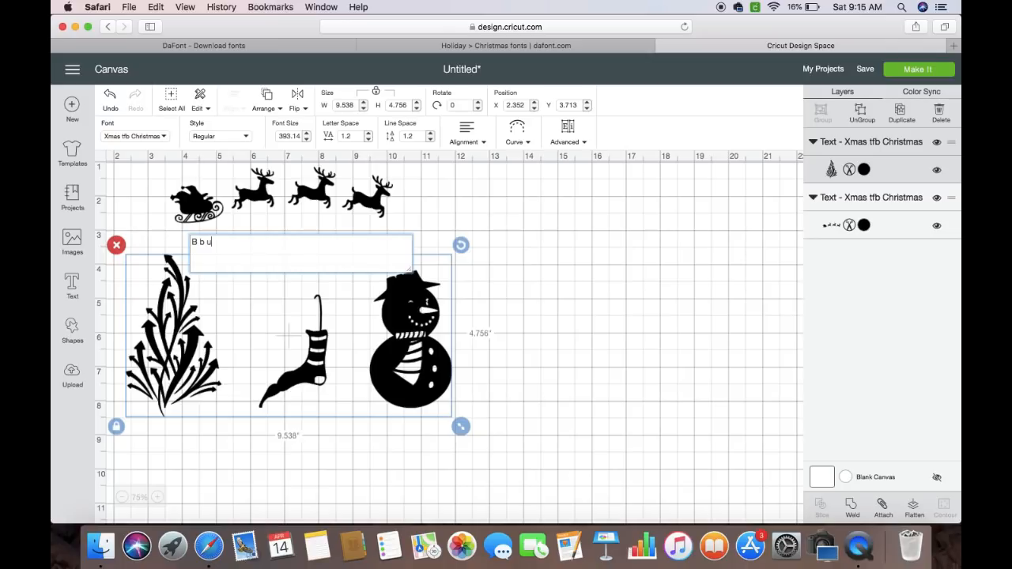
key(BackSpace)
text(U)
key(BackSpace)
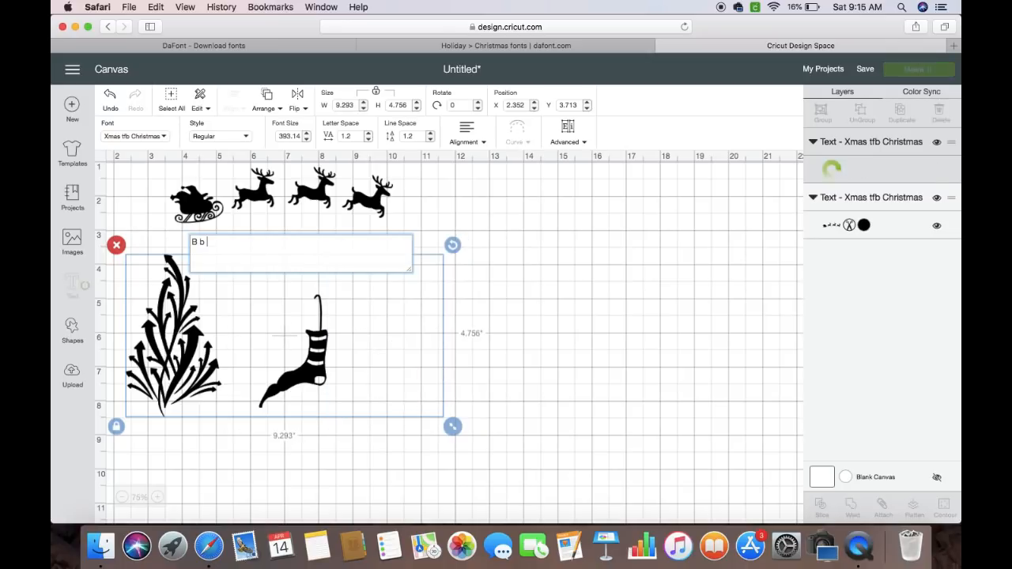
Preview the glyphs for uppercase I and lowercase i after "B b" and remove each one
text(I)
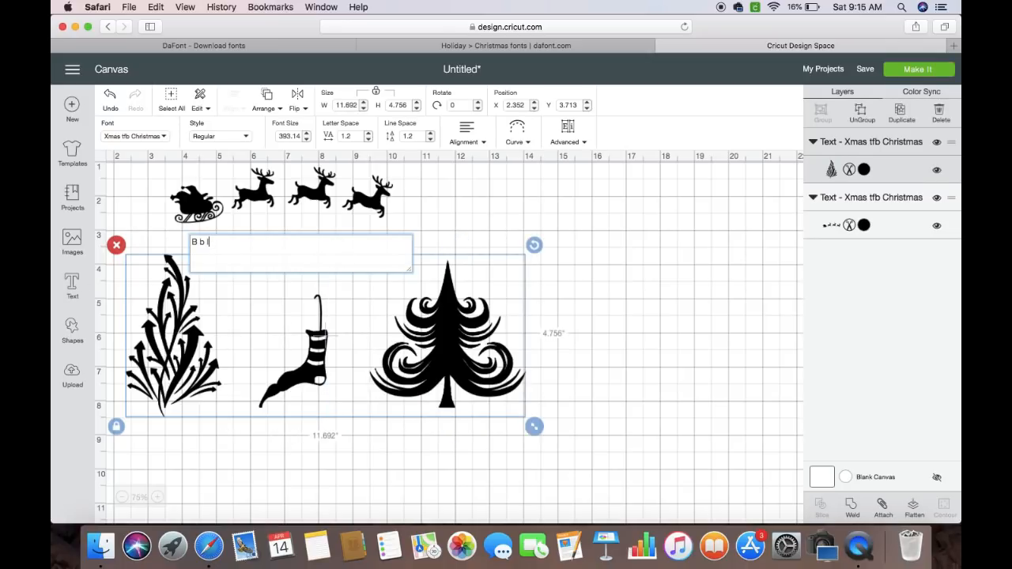
key(BackSpace)
text(I)
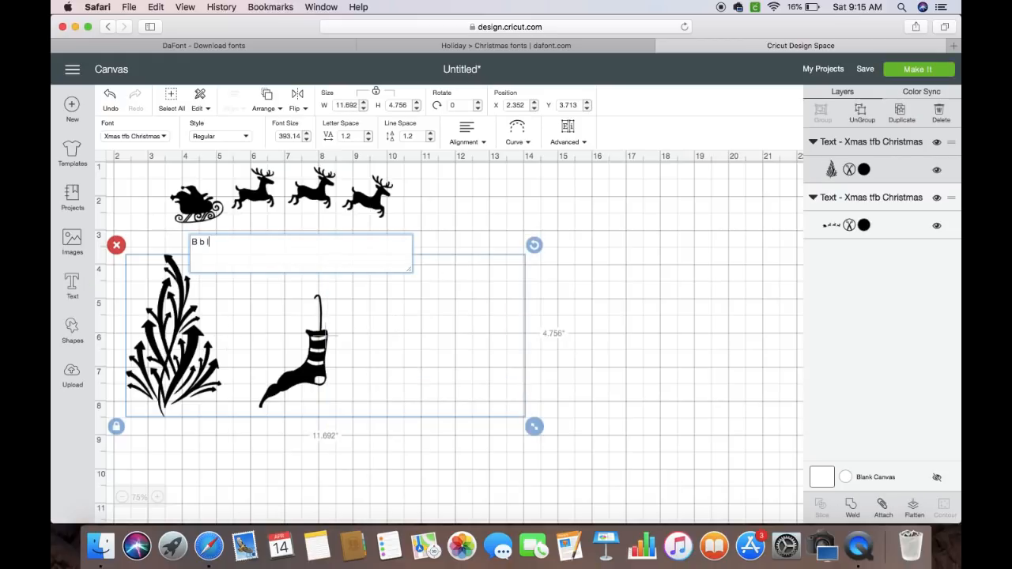
key(BackSpace)
text(i)
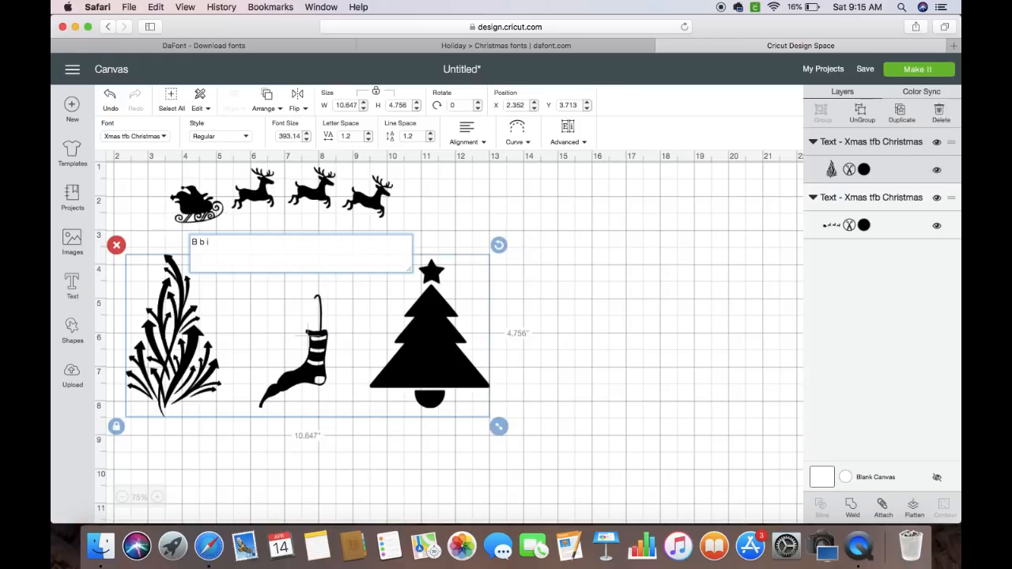
key(BackSpace)
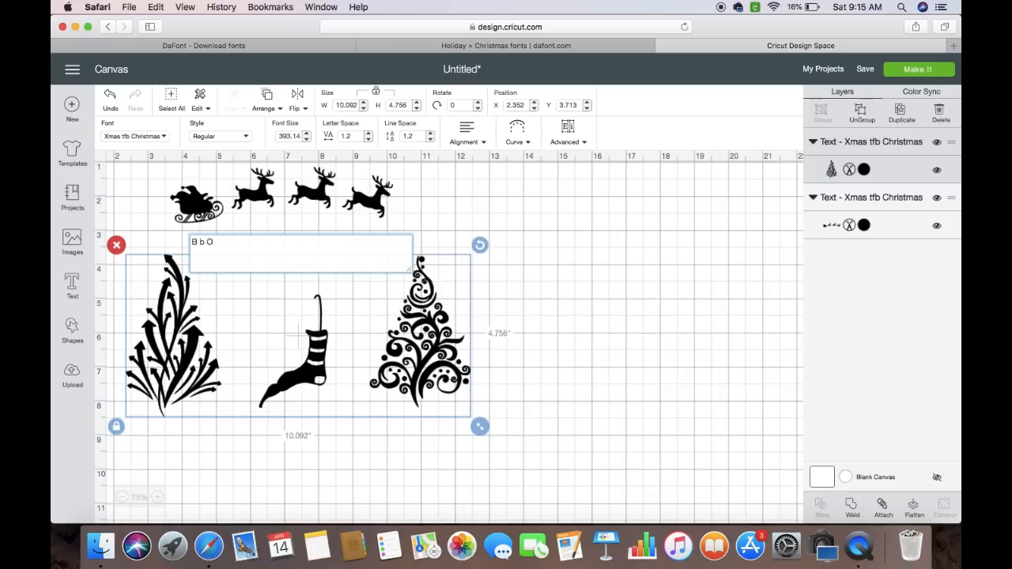
Preview the glyphs for O, o, P and p, one at a time, after "B b" and remove each one
key(BackSpace)
text(o)
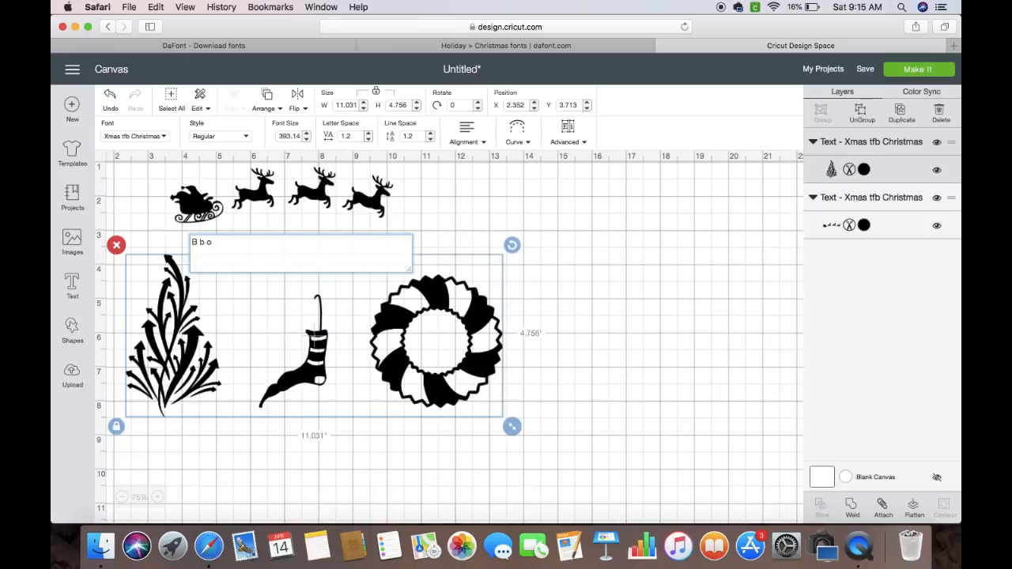
key(BackSpace)
text(P)
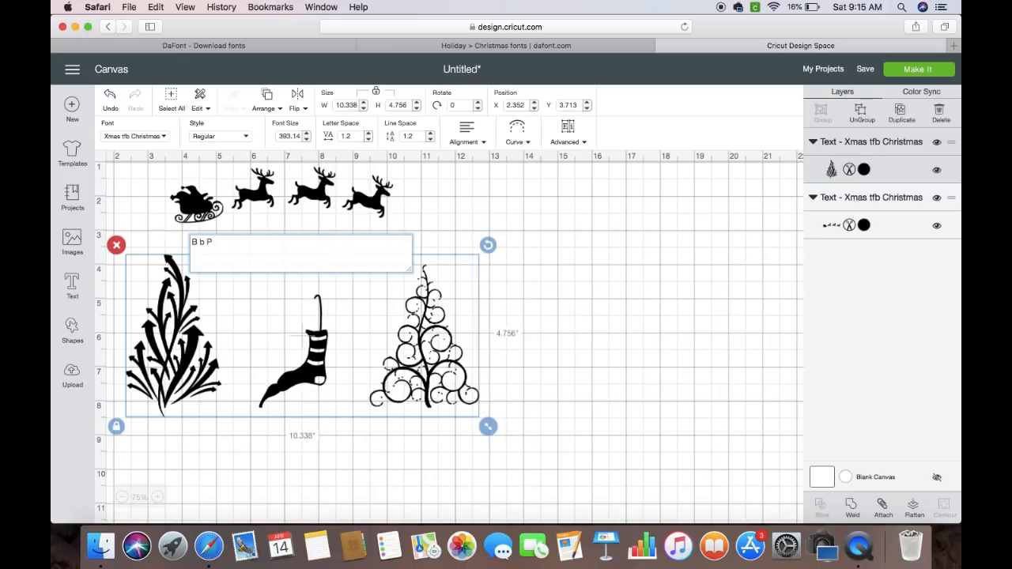
key(BackSpace)
text(p)
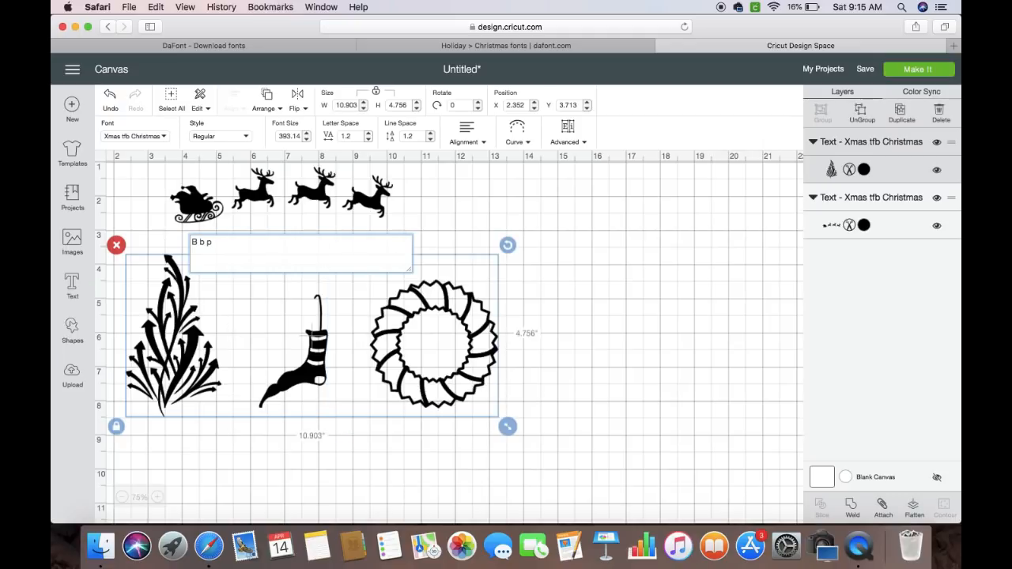
key(BackSpace)
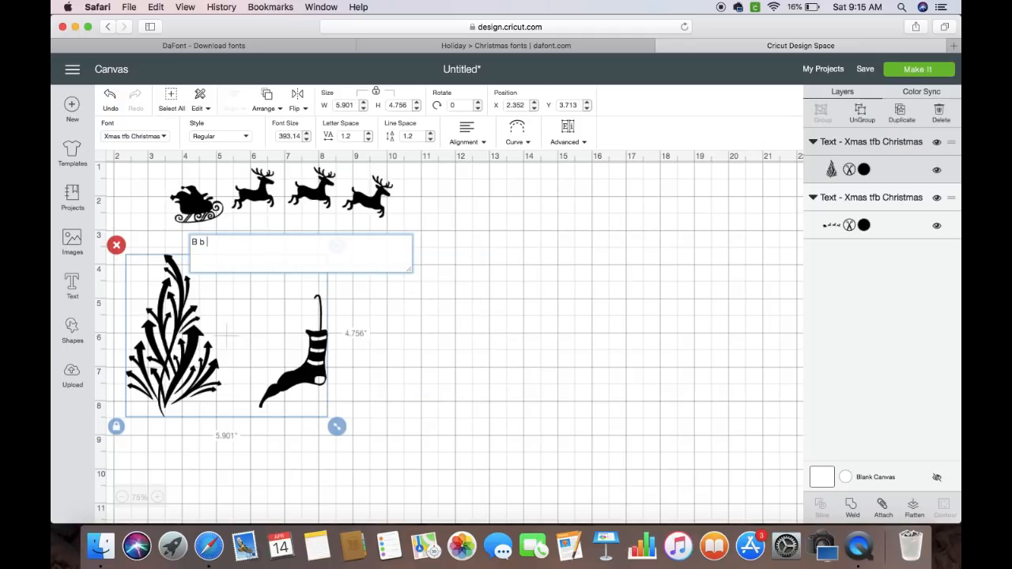
Preview the glyphs for D, d, F and f, one at a time, after "B b" and remove each one
text(D)
key(BackSpace)
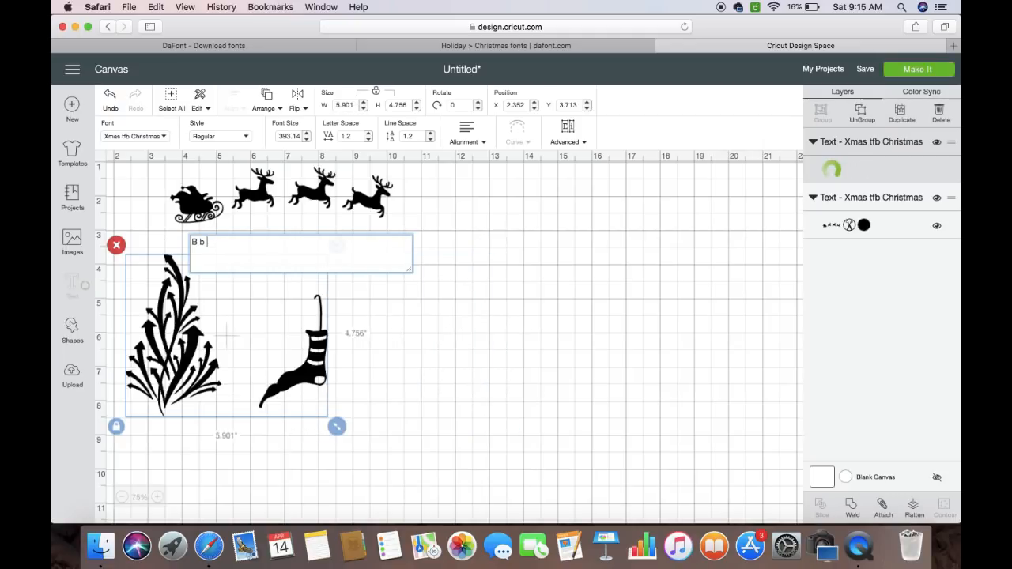
text(d)
key(BackSpace)
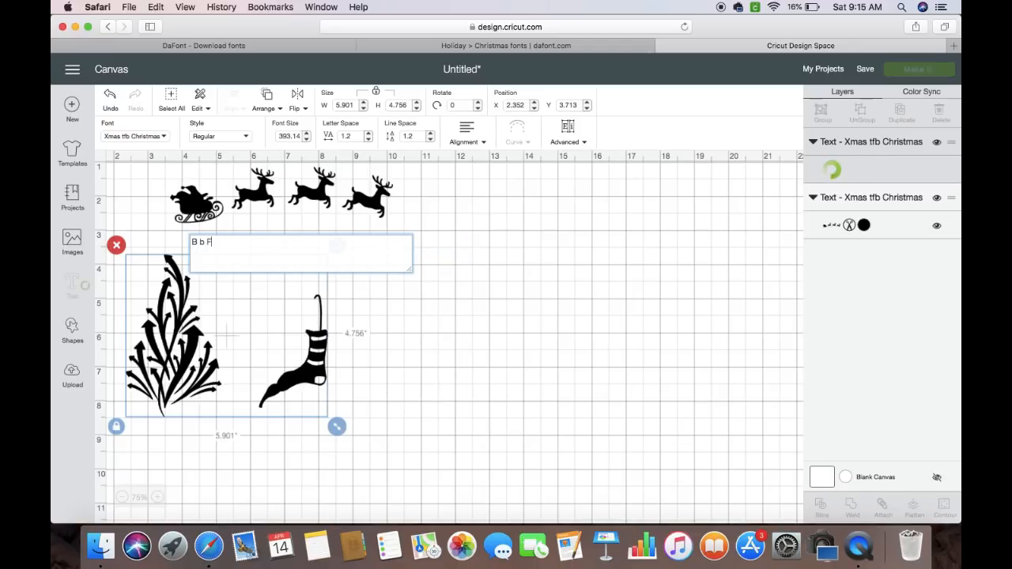
text(F)
key(BackSpace)
text(f)
key(BackSpace)
Preview the glyph pairs Gg and Hh after "B b" in the text and remove each pair
text(G)
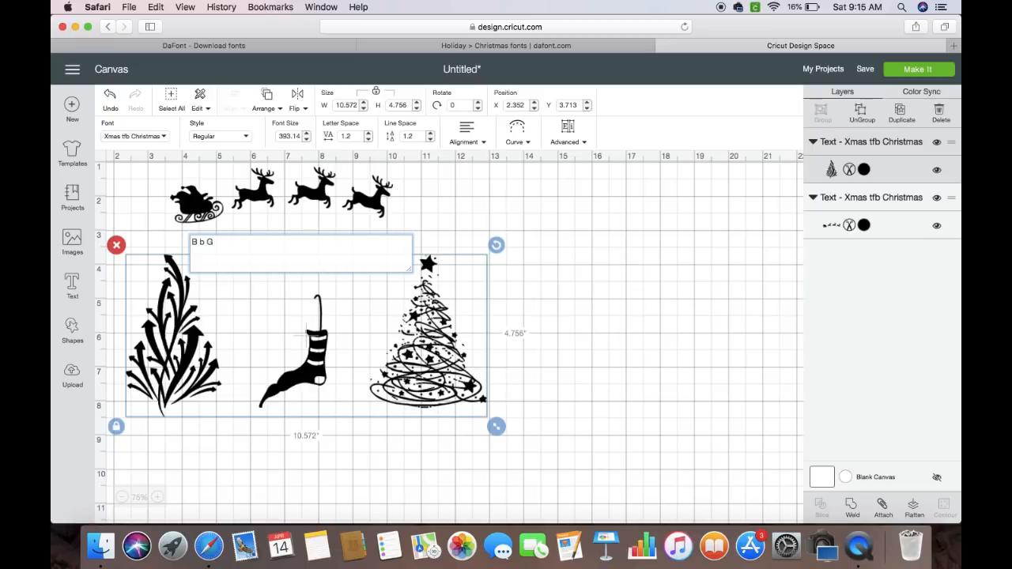
text(g)
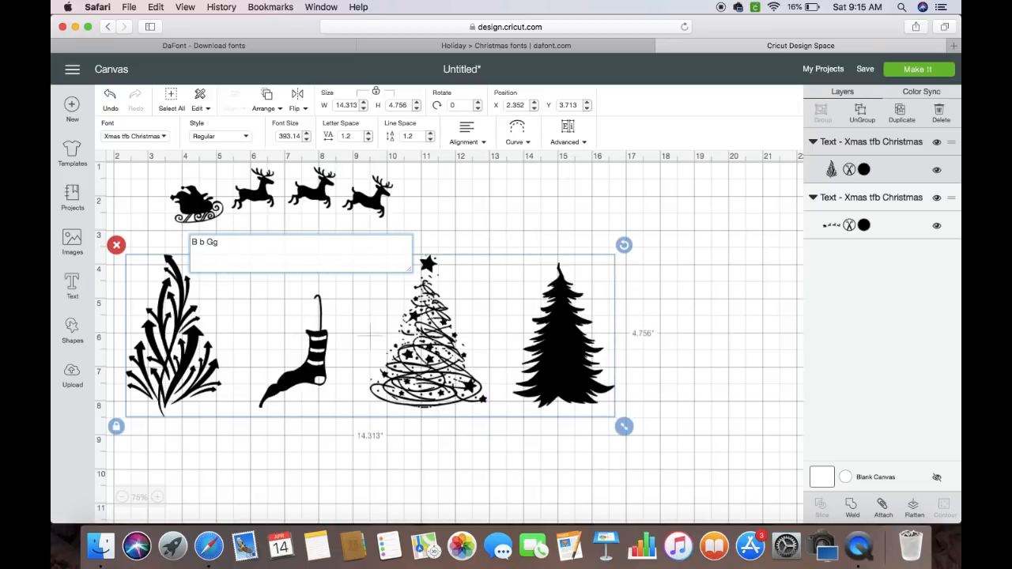
key(BackSpace)
key(BackSpace)
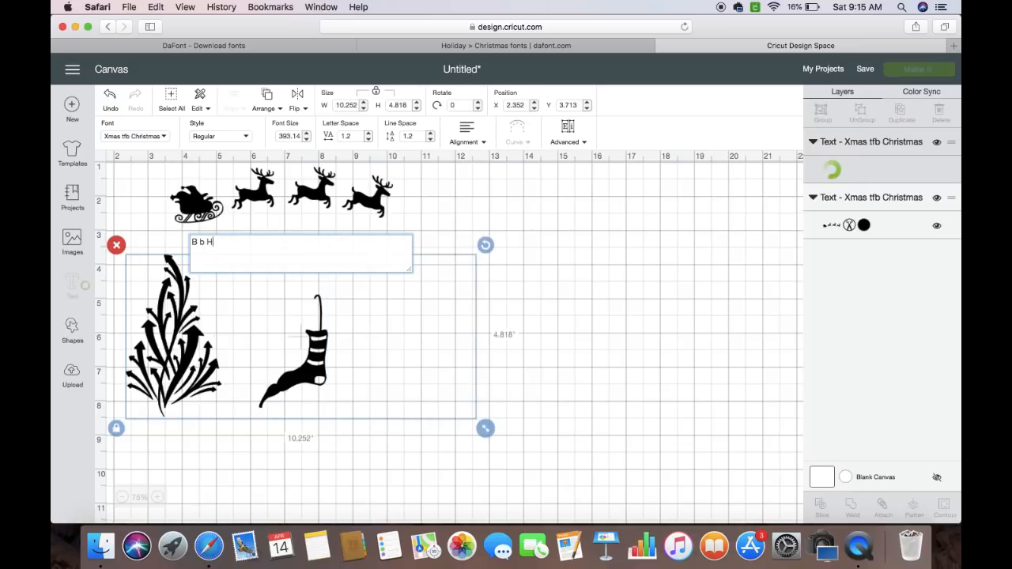
text(Hh)
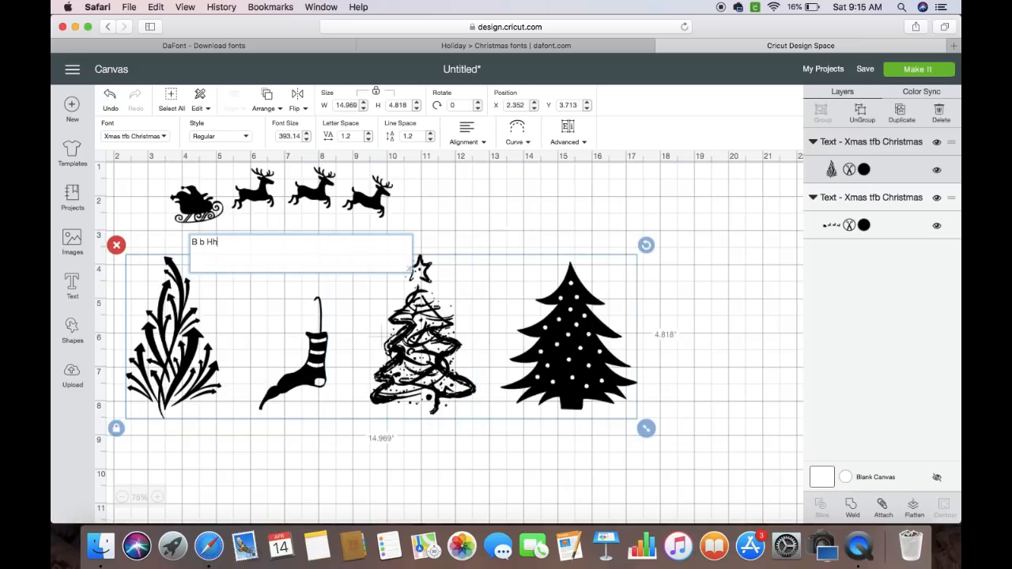
key(BackSpace)
key(BackSpace)
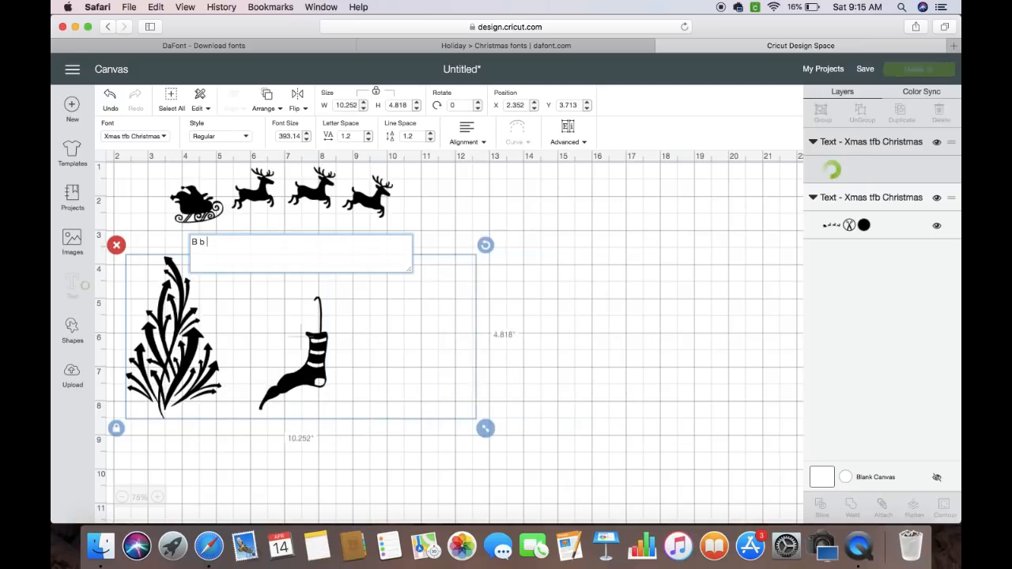
Preview the glyphs for J and j after "B b" in the text and remove them
text(Jj)
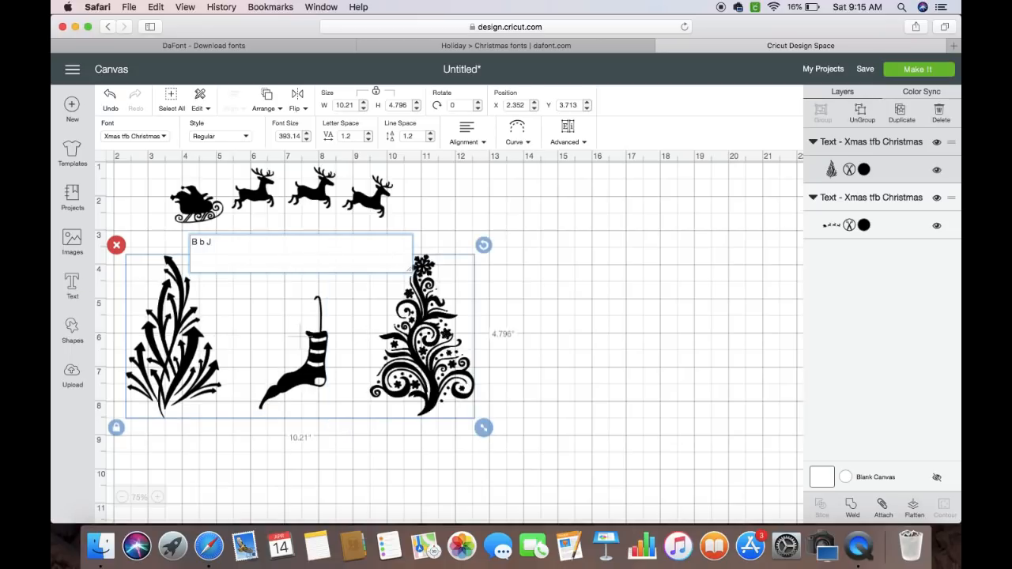
key(BackSpace)
key(BackSpace)
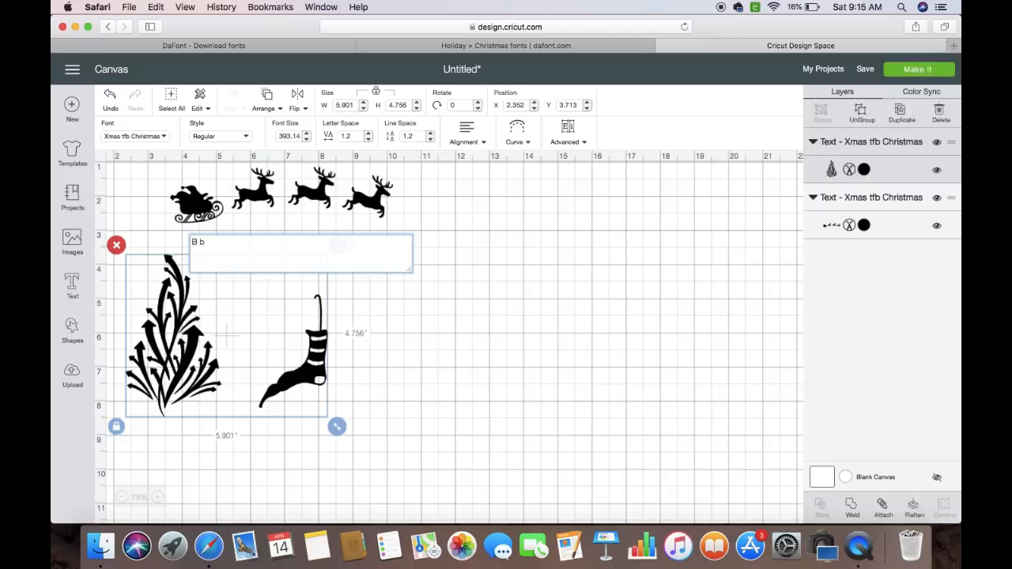
Append K, L and l to the "B b" text, replacing the lowercase k tried after K
text(Kk)
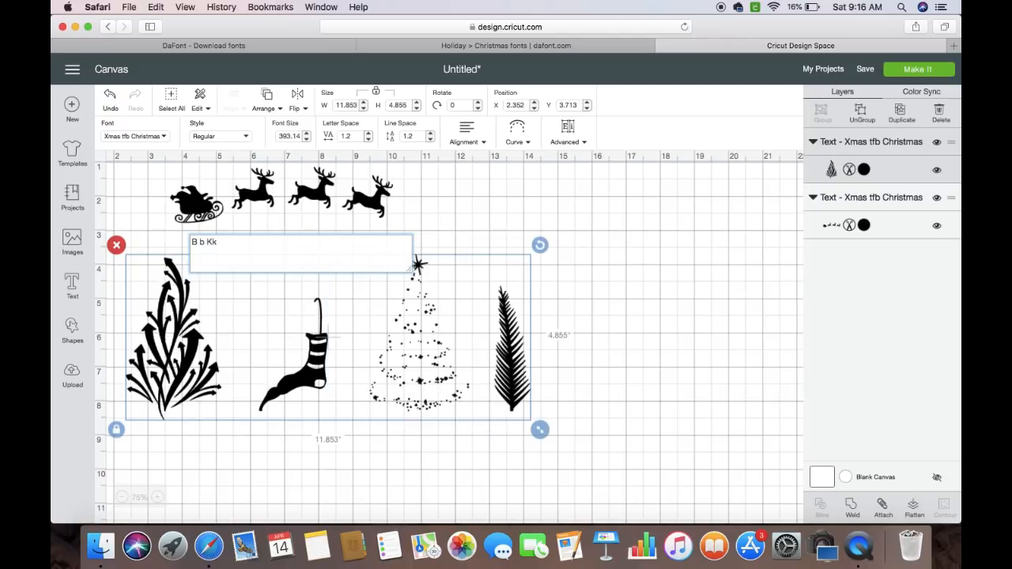
key(BackSpace)
text(L)
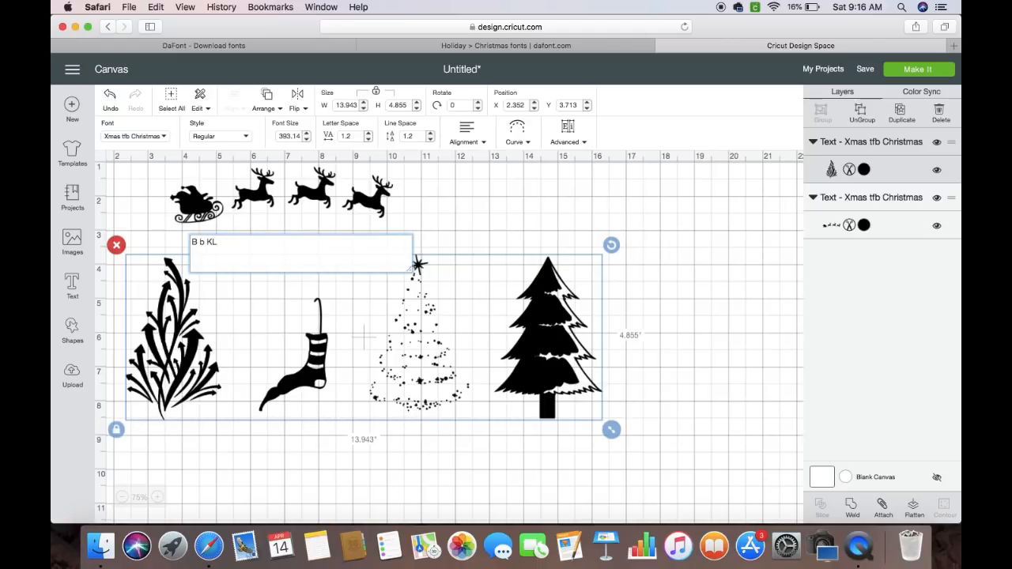
text(l)
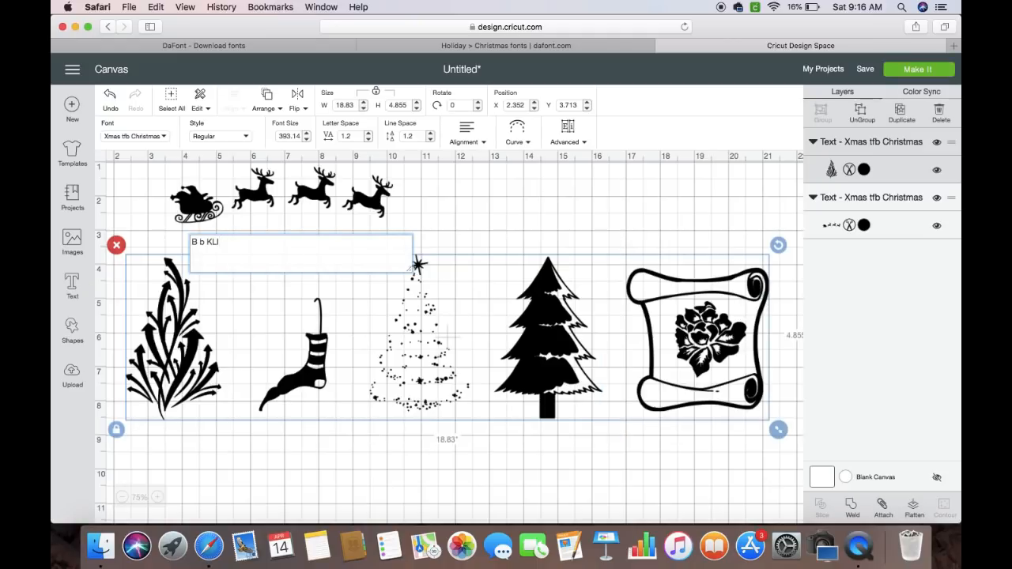
Remove K, L, l and the lowercase b from the text so that only B is left
key(BackSpace)
key(BackSpace)
key(BackSpace)
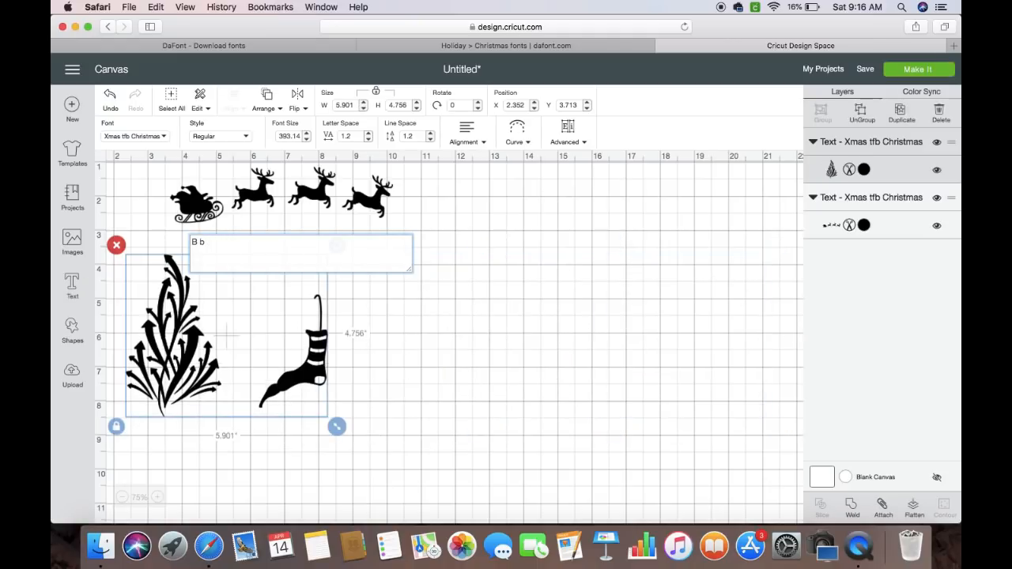
key(BackSpace)
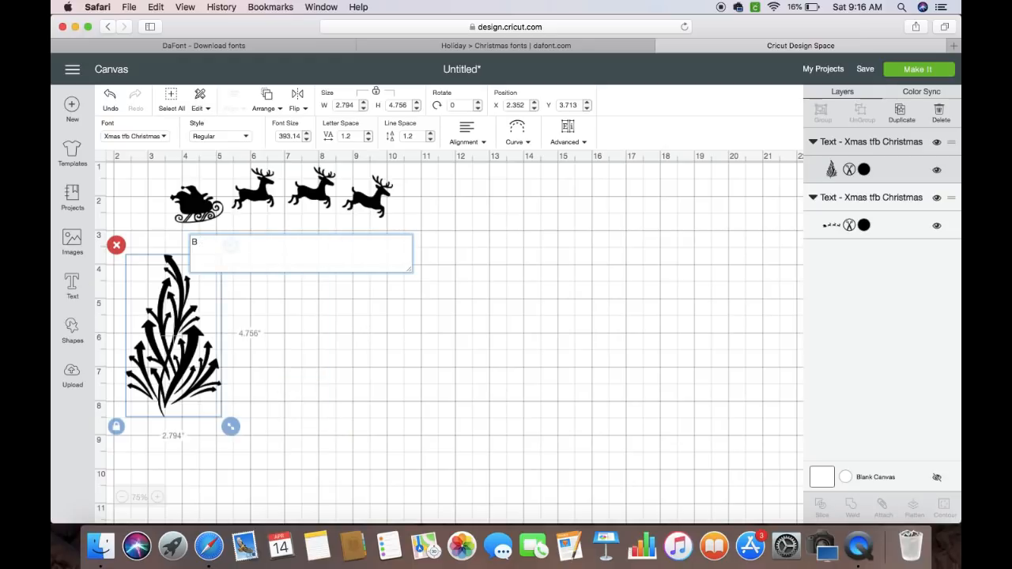
Preview the glyphs for underscore, hyphen, 1 and exclamation mark after B, one at a time, and remove each one
text(_)
key(BackSpace)
text(-)
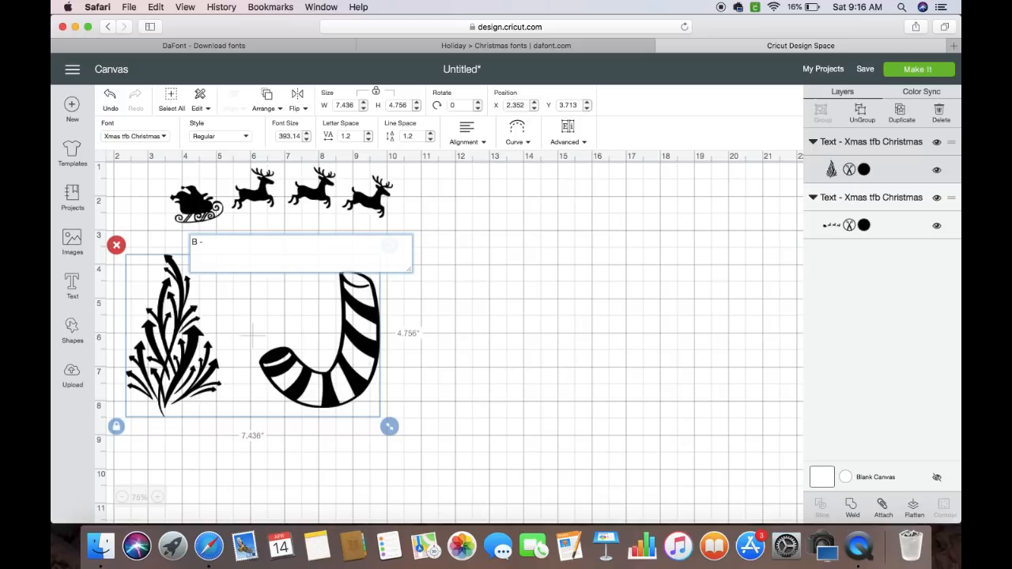
key(BackSpace)
text(1)
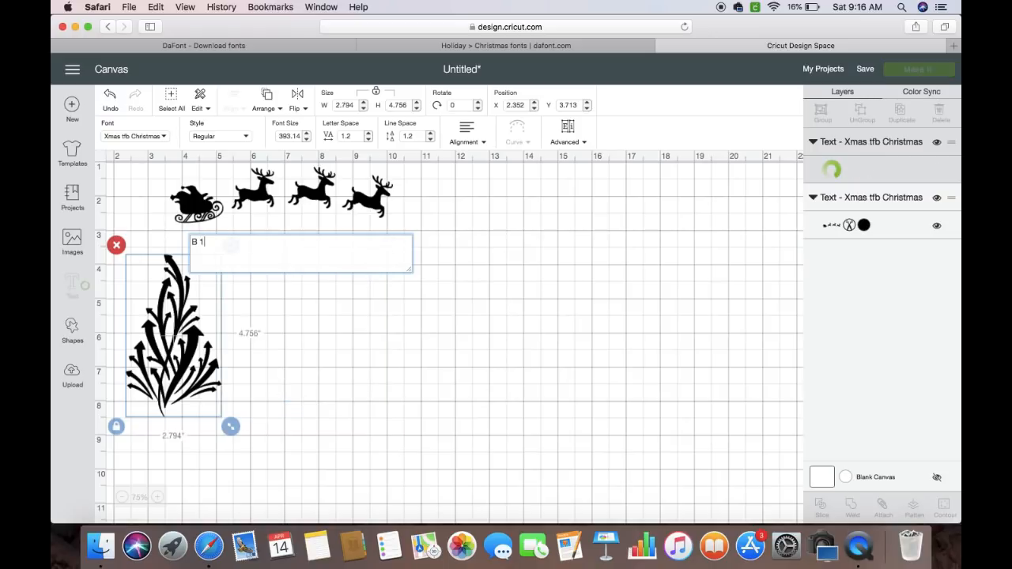
key(BackSpace)
text(!)
key(BackSpace)
Enter # after B in the text and finish editing to view its glyph on the canvas
text(#)
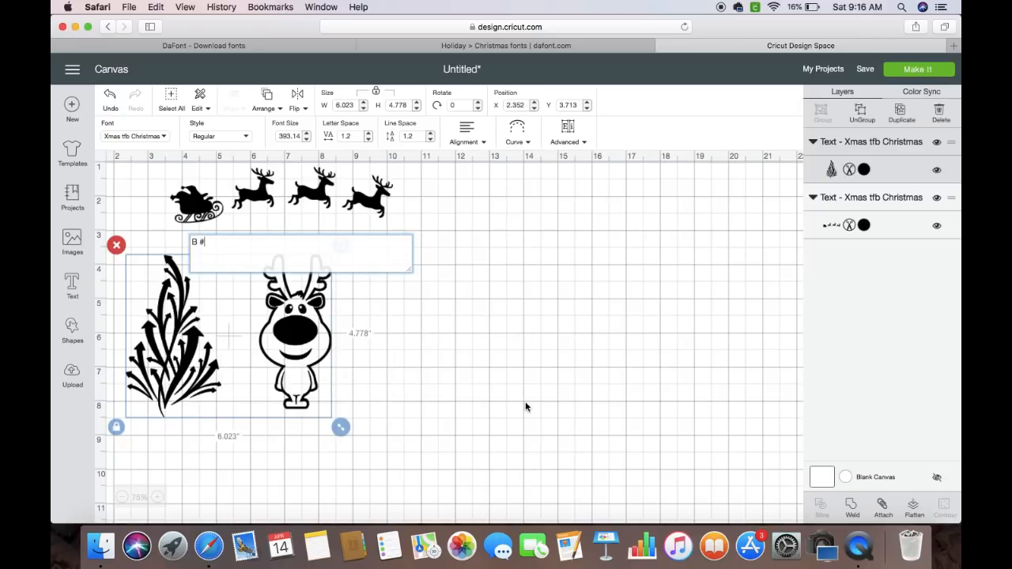
key(BackSpace)
text(#)
click(486, 403)
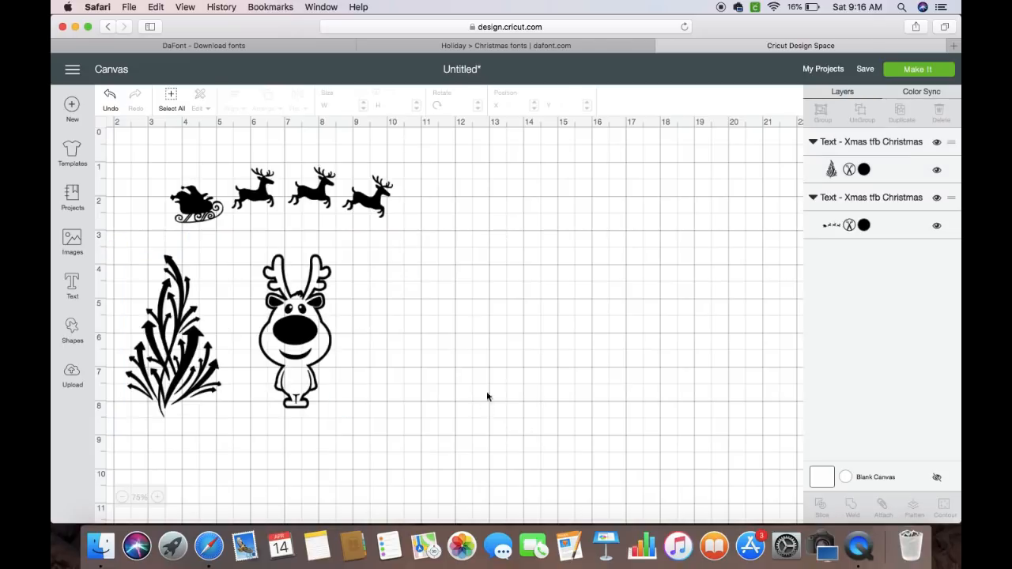
Reopen the "B #" text, preview the glyph for 3 after it, and remove both the 3 and the #
double_click(315, 350)
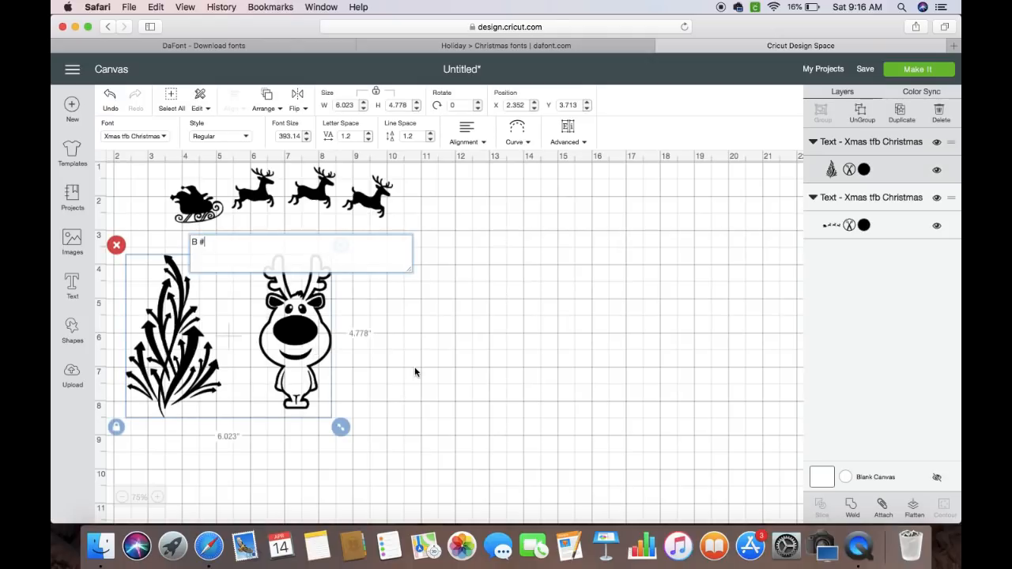
text(3)
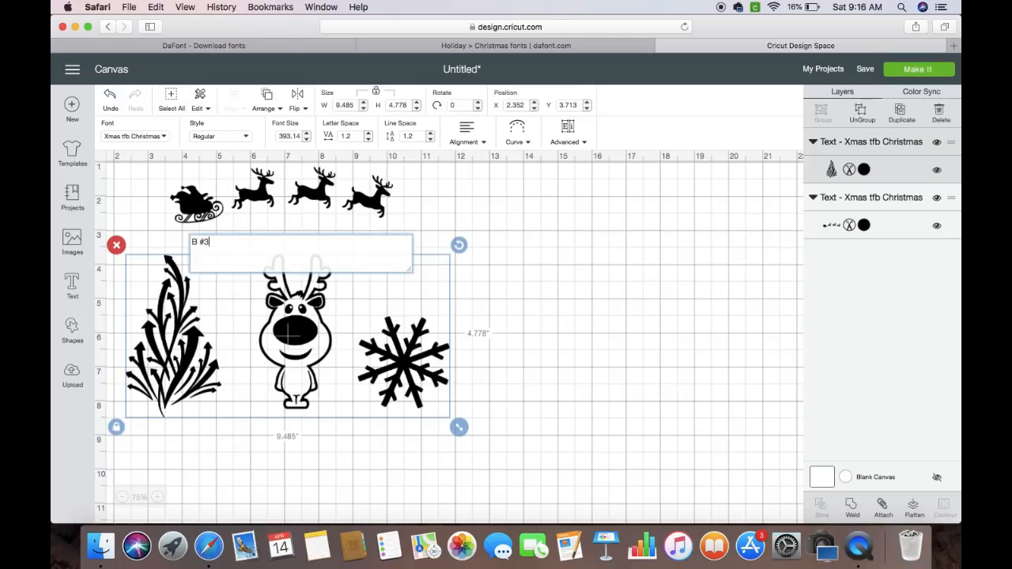
key(BackSpace)
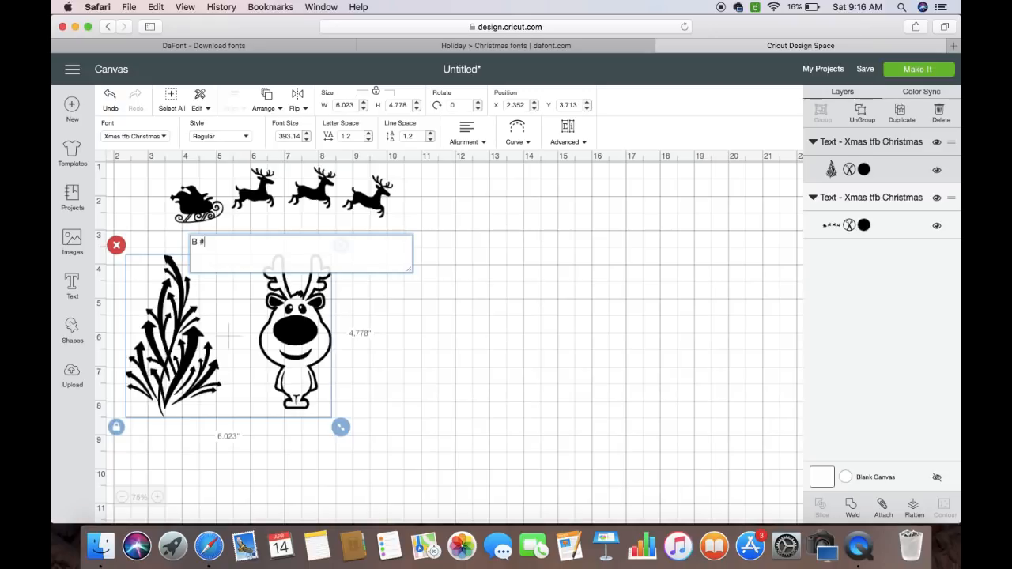
key(BackSpace)
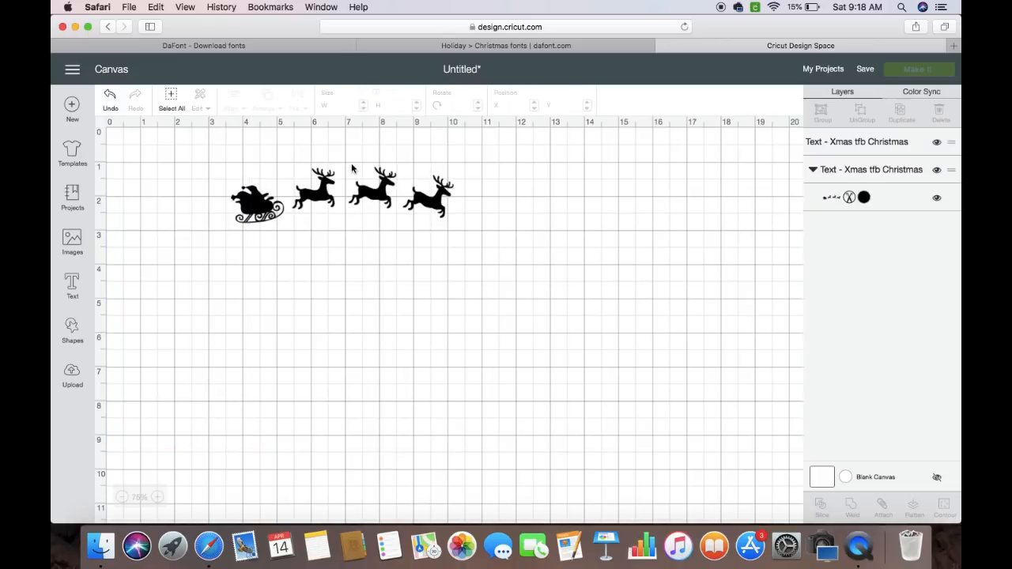
Delete the Santa sleigh and reindeer text from the canvas
click(353, 197)
drag(463, 232, 588, 403)
key(BackSpace)
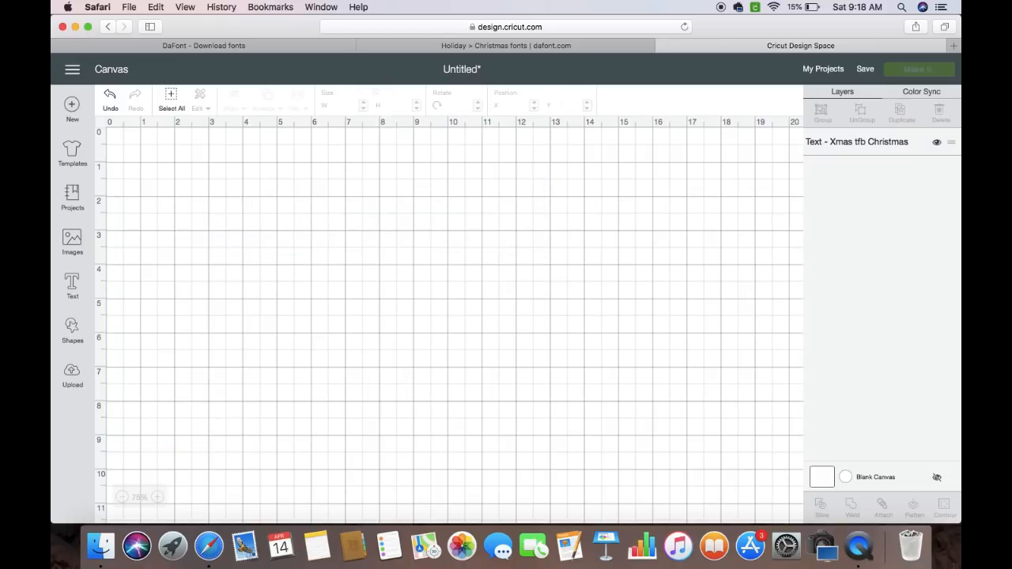
Switch to the DaFont Christmas fonts page and look through the font samples on page 2
click(506, 45)
scroll(566, 272, down, 5)
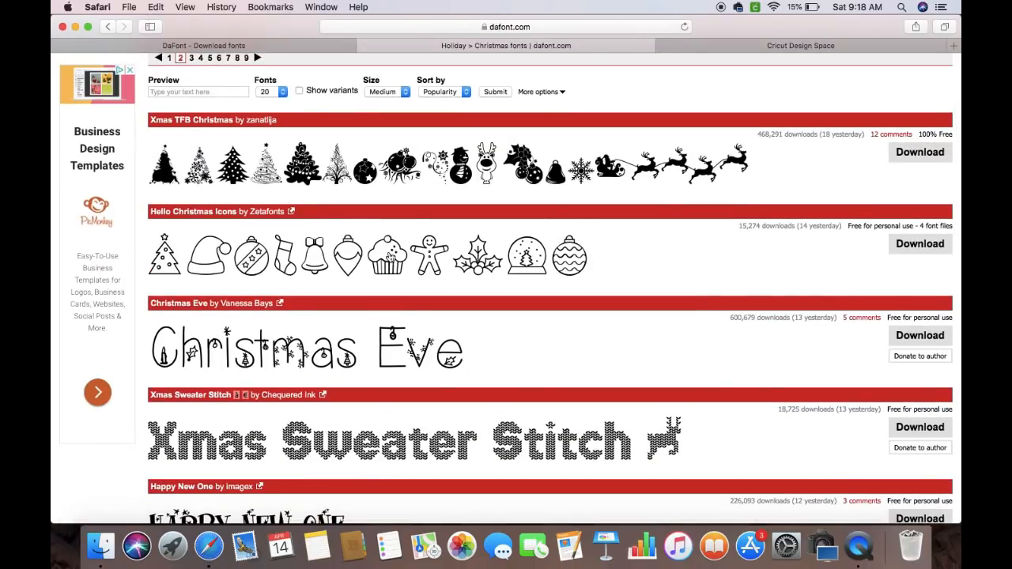
scroll(424, 271, down, 5)
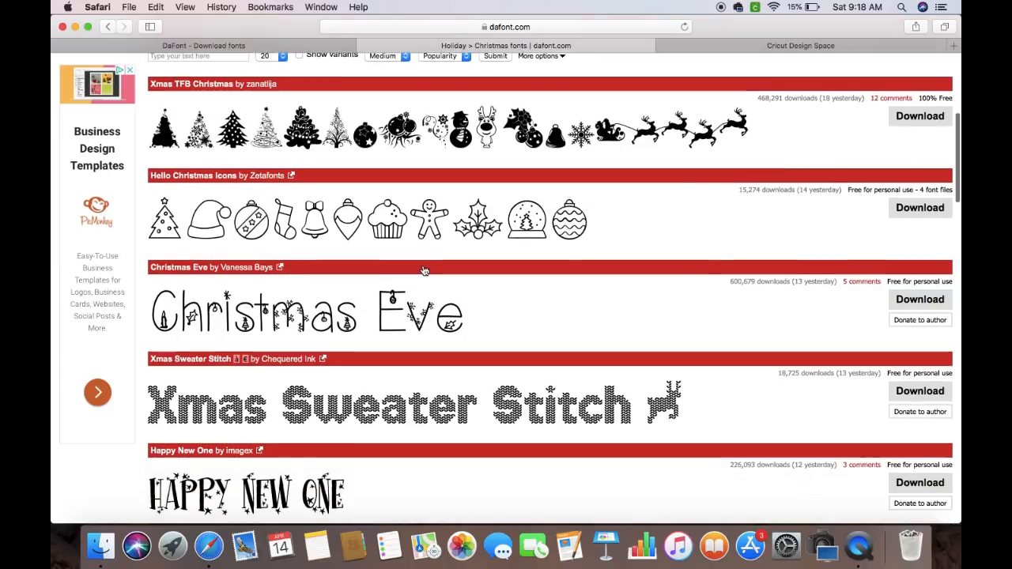
scroll(424, 271, down, 10)
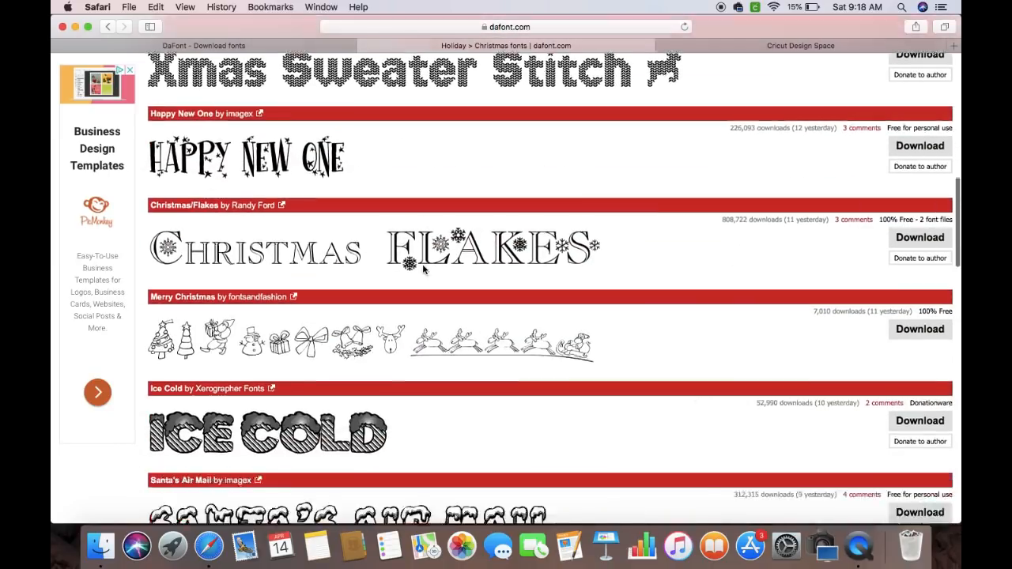
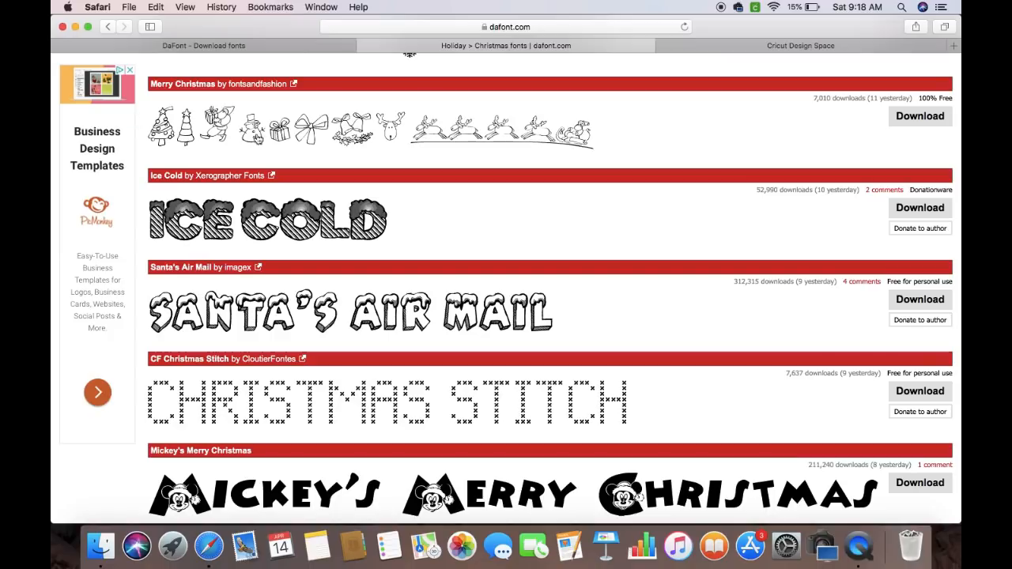
scroll(480, 248, down, 3)
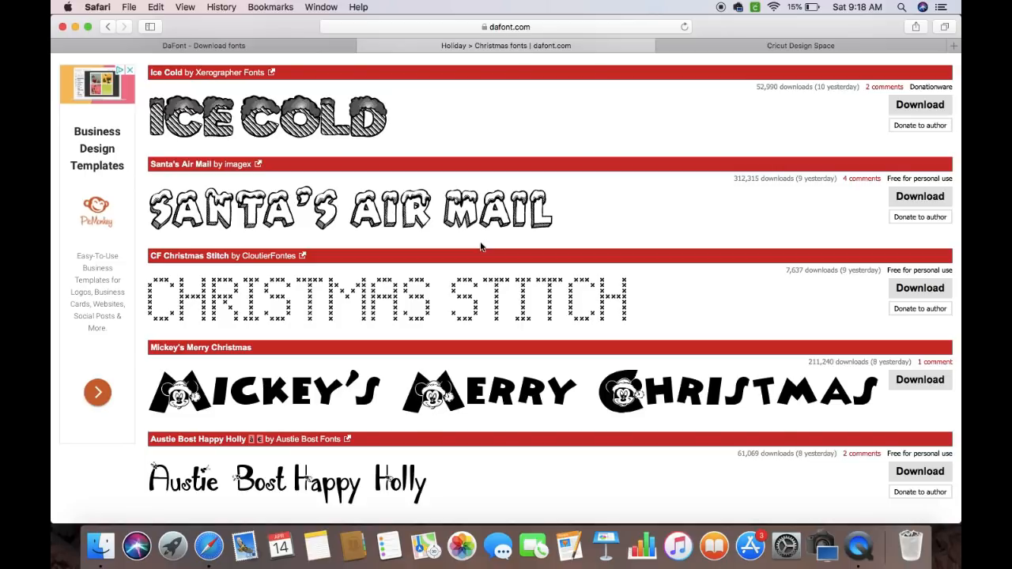
scroll(481, 249, down, 5)
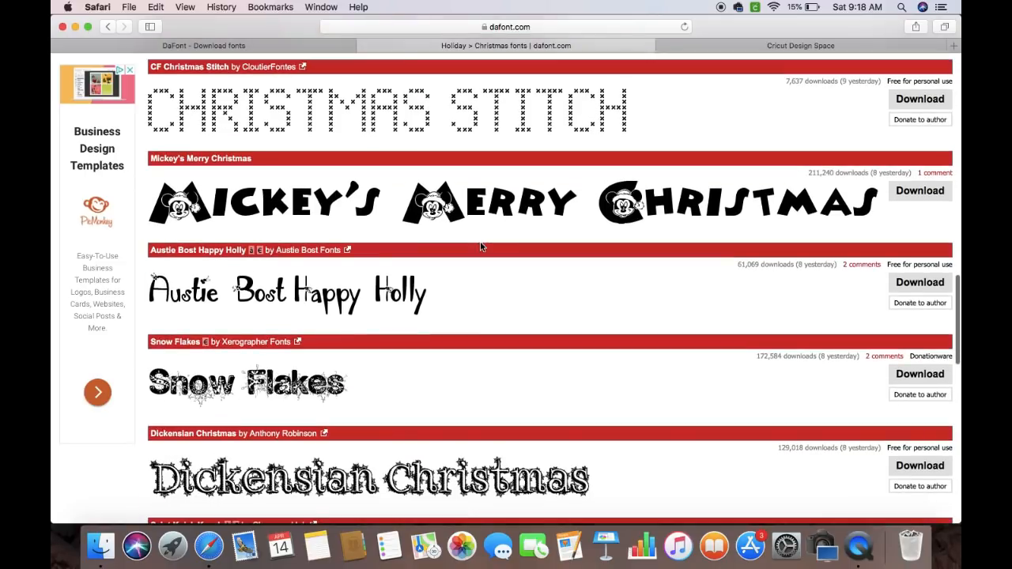
scroll(506, 235, down, 6)
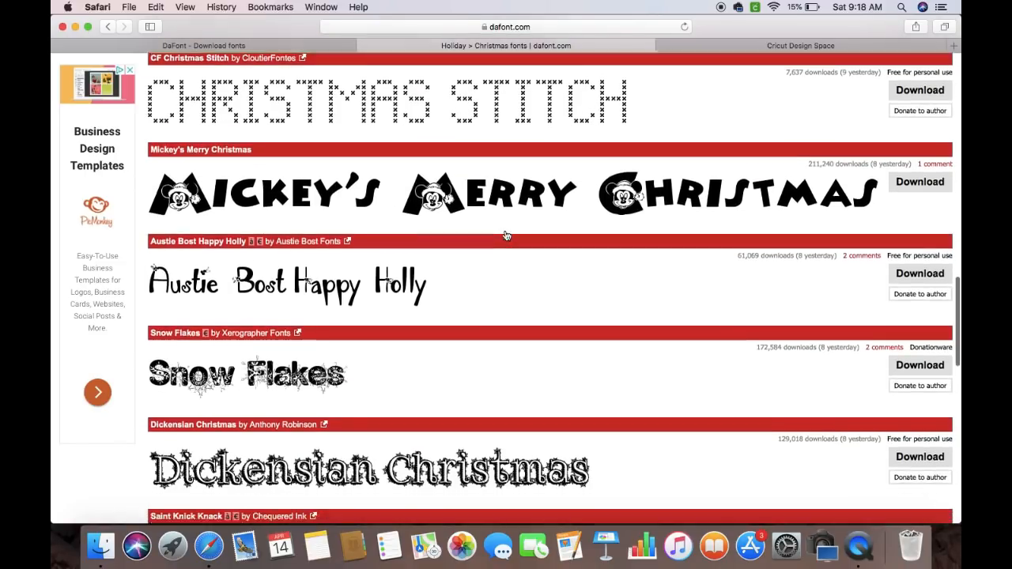
scroll(503, 236, down, 10)
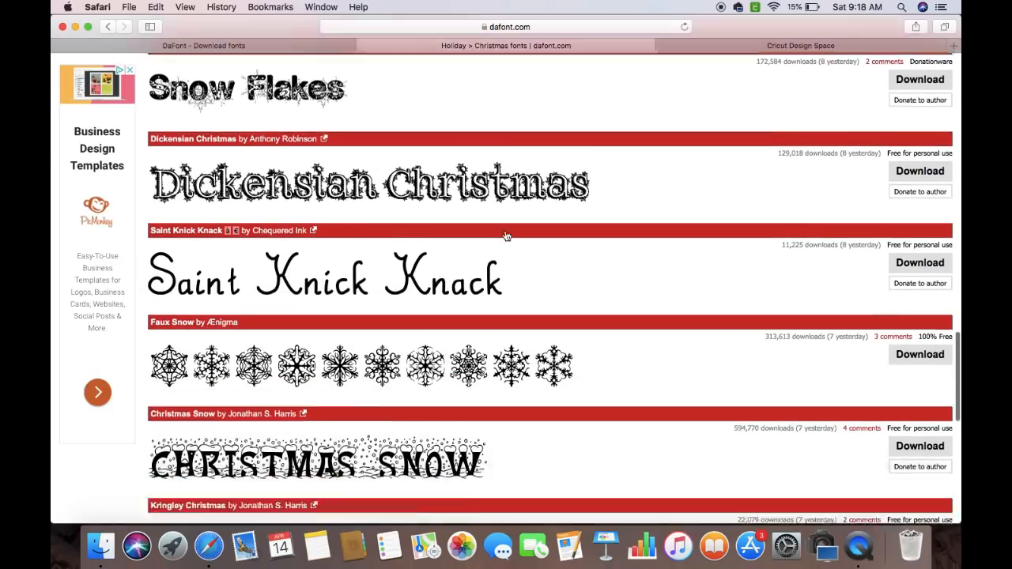
scroll(505, 234, down, 4)
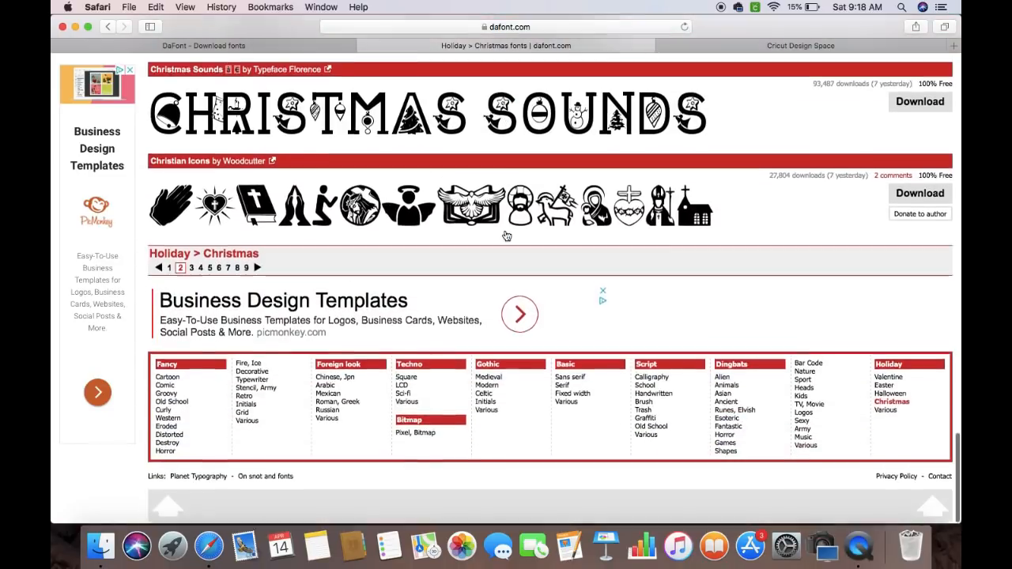
Open page 3 of the Christmas fonts and look through its lettering and picture font samples
scroll(505, 234, up, 2)
click(191, 336)
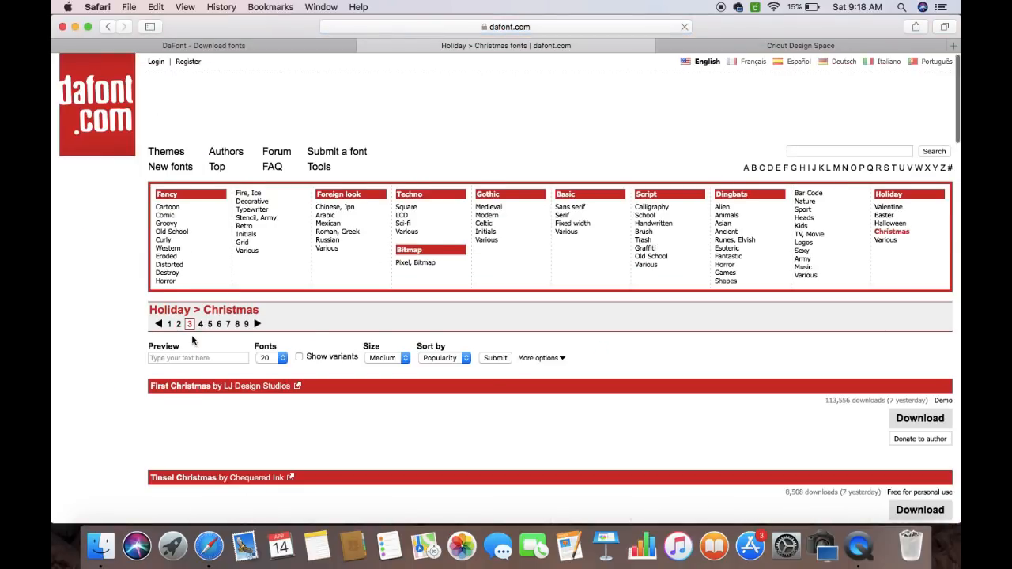
scroll(191, 334, down, 5)
scroll(192, 334, down, 1)
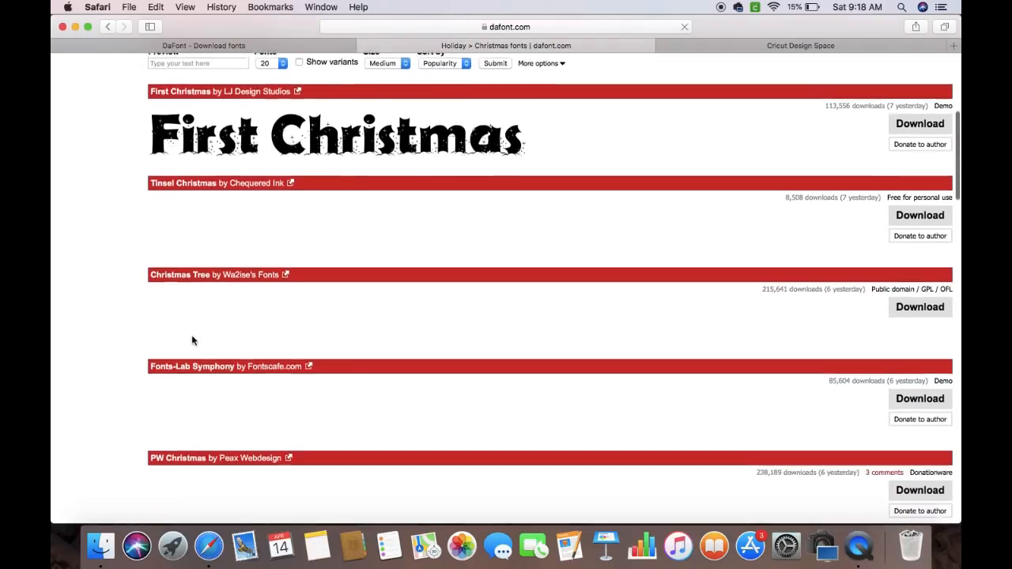
scroll(192, 336, down, 3)
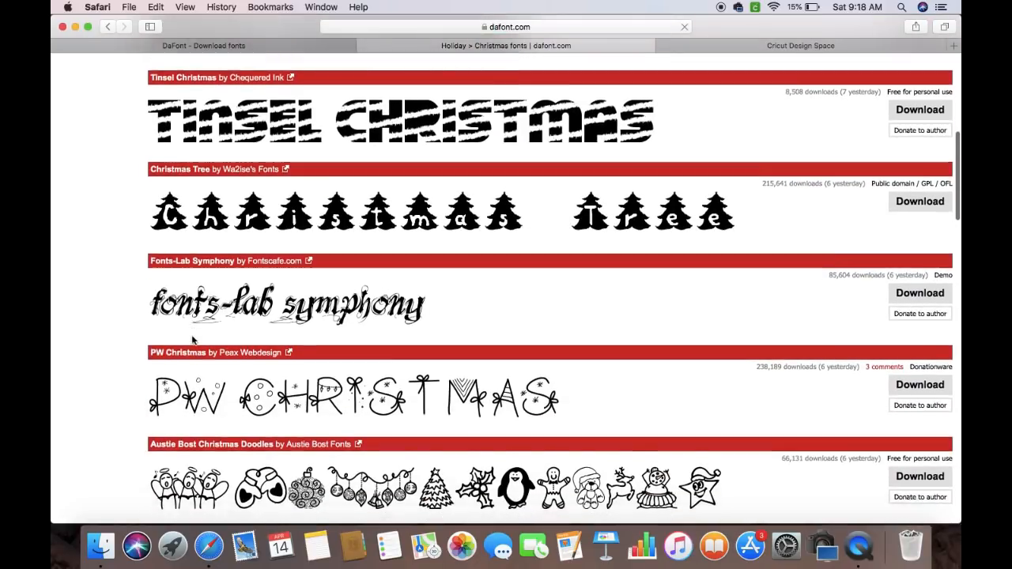
scroll(191, 340, down, 6)
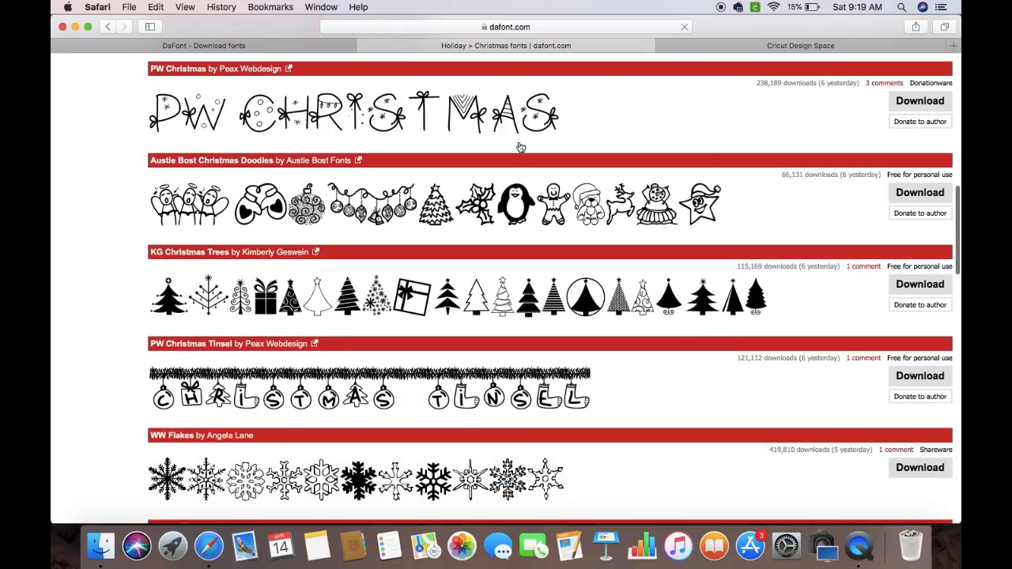
scroll(651, 261, down, 8)
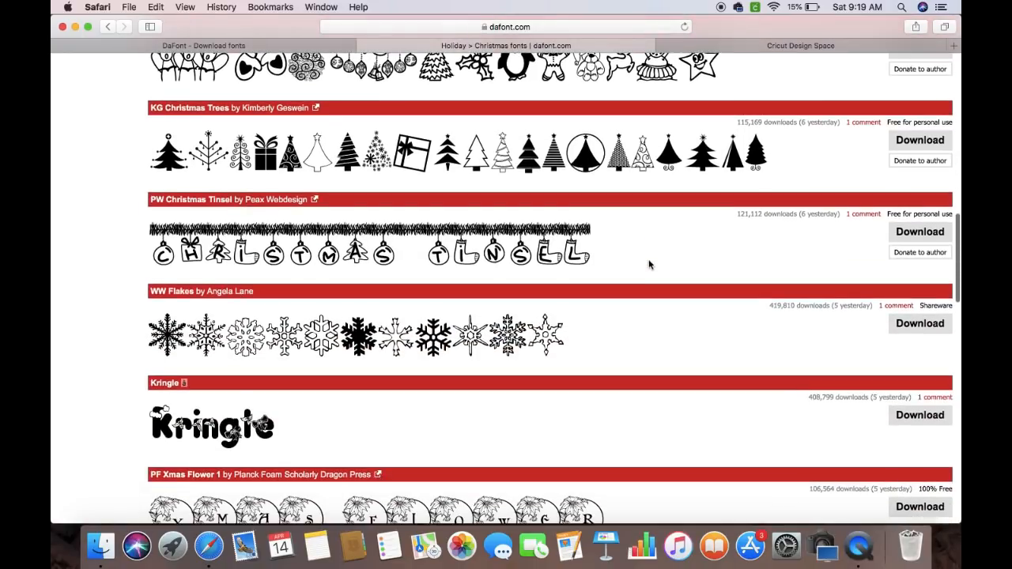
scroll(623, 271, down, 1)
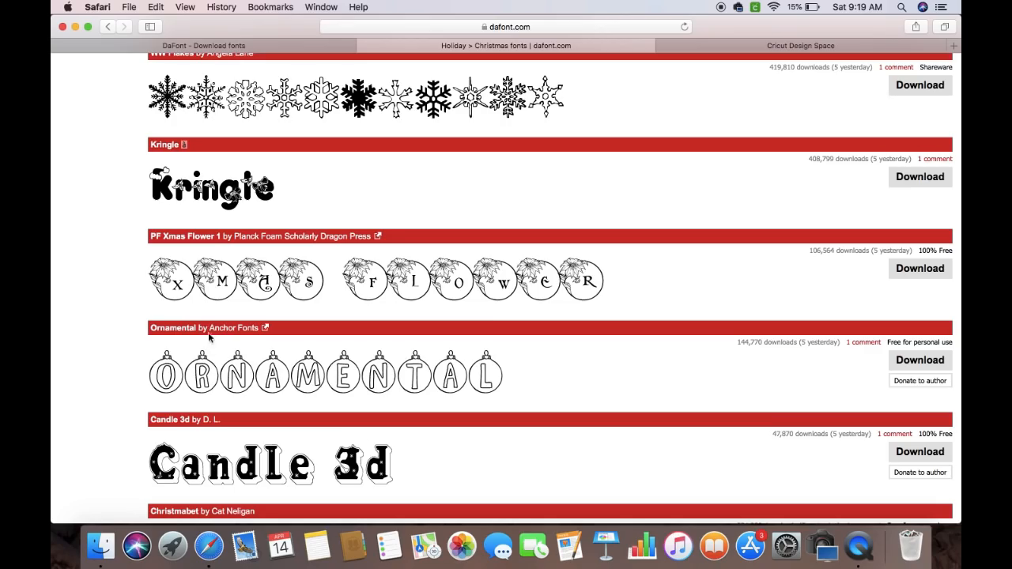
scroll(490, 316, down, 10)
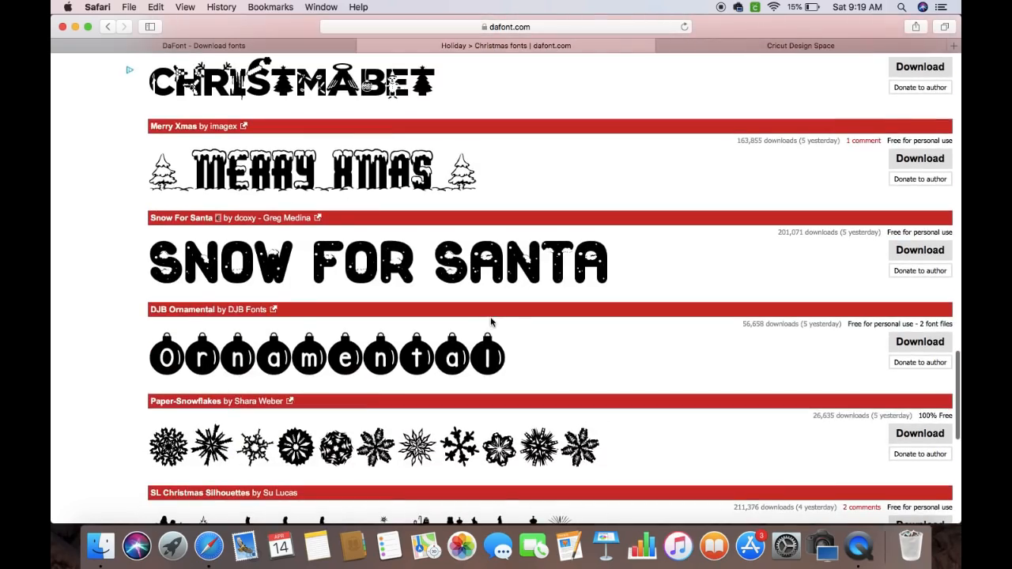
scroll(334, 298, down, 8)
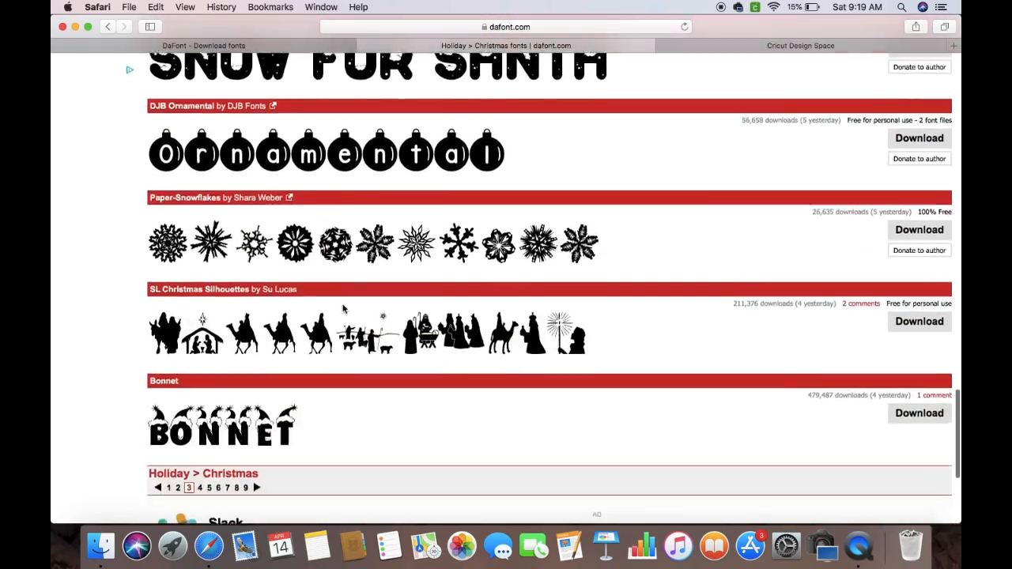
Open the Easter fonts in the Holiday category and look through the lettering font samples on the first page
scroll(344, 309, up, 20)
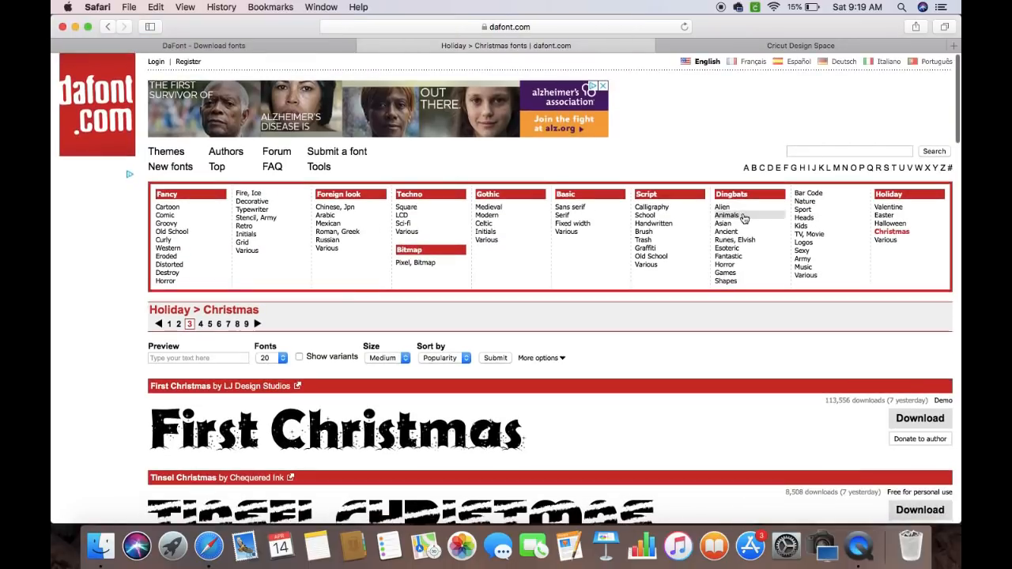
click(894, 216)
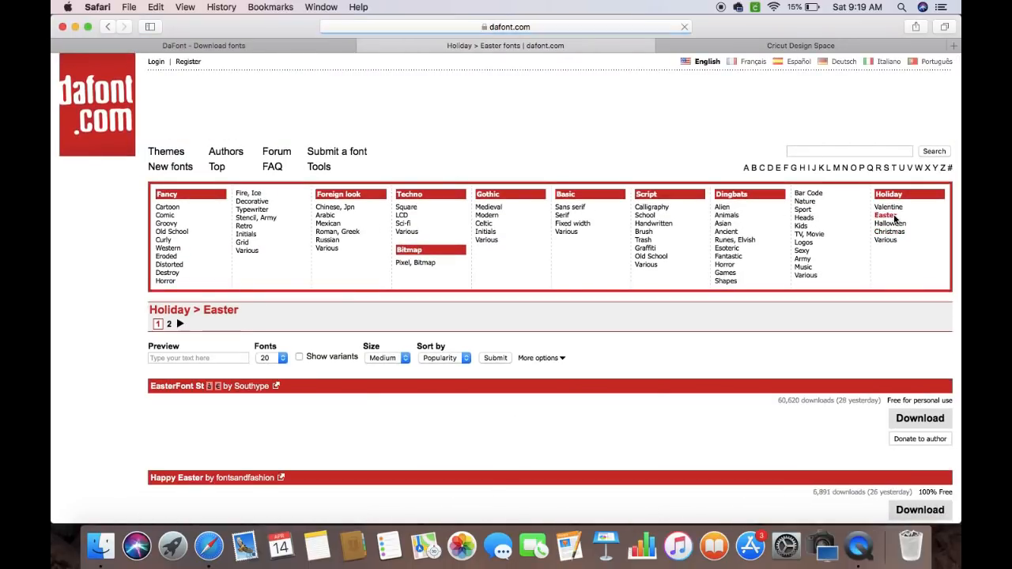
scroll(894, 219, down, 5)
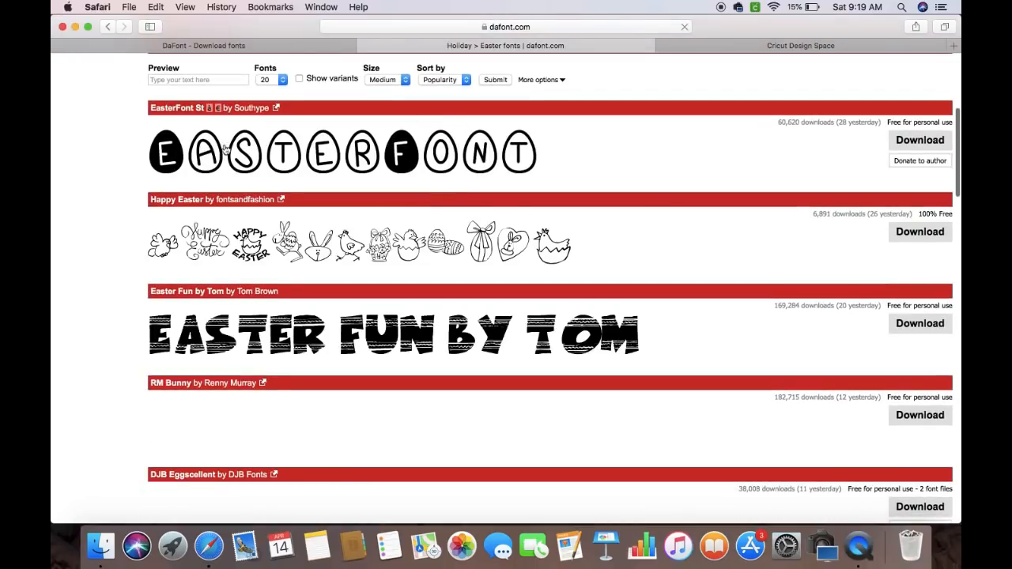
scroll(435, 162, down, 2)
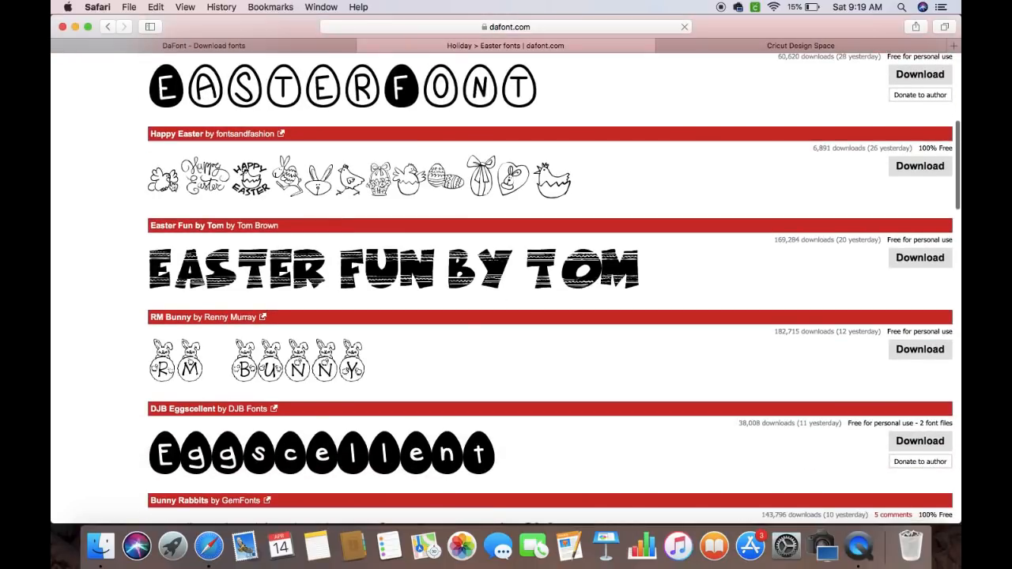
scroll(495, 230, down, 5)
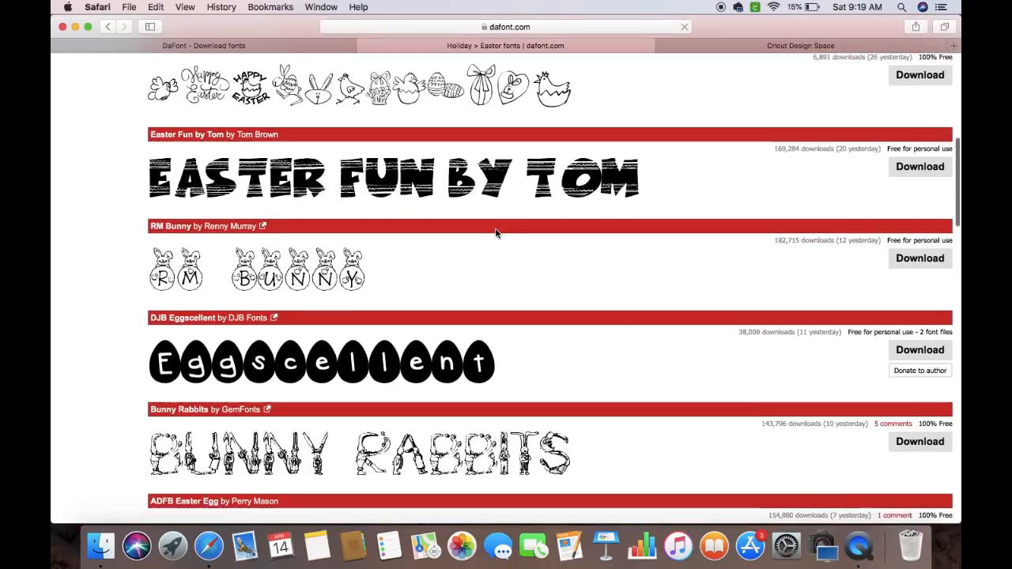
scroll(506, 337, down, 4)
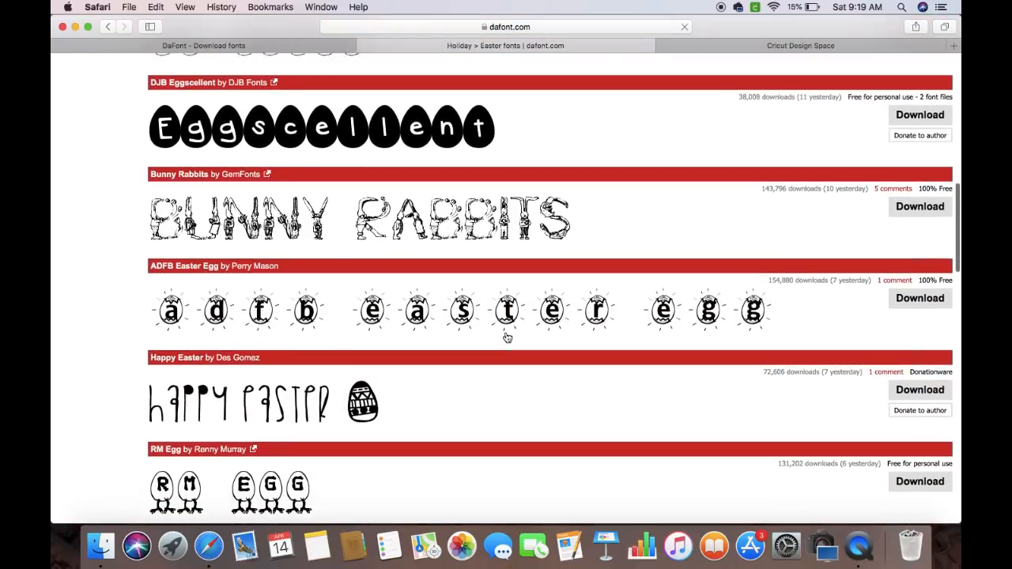
scroll(467, 364, down, 7)
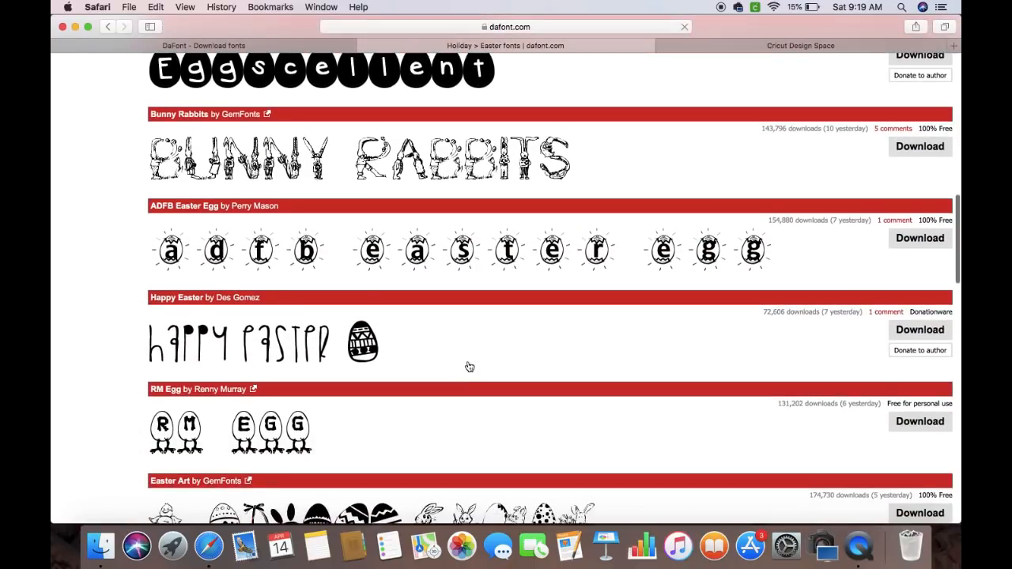
Examine the bunny and egg picture fonts further down the Easter list, and open page 2 of the Easter fonts
scroll(466, 366, down, 12)
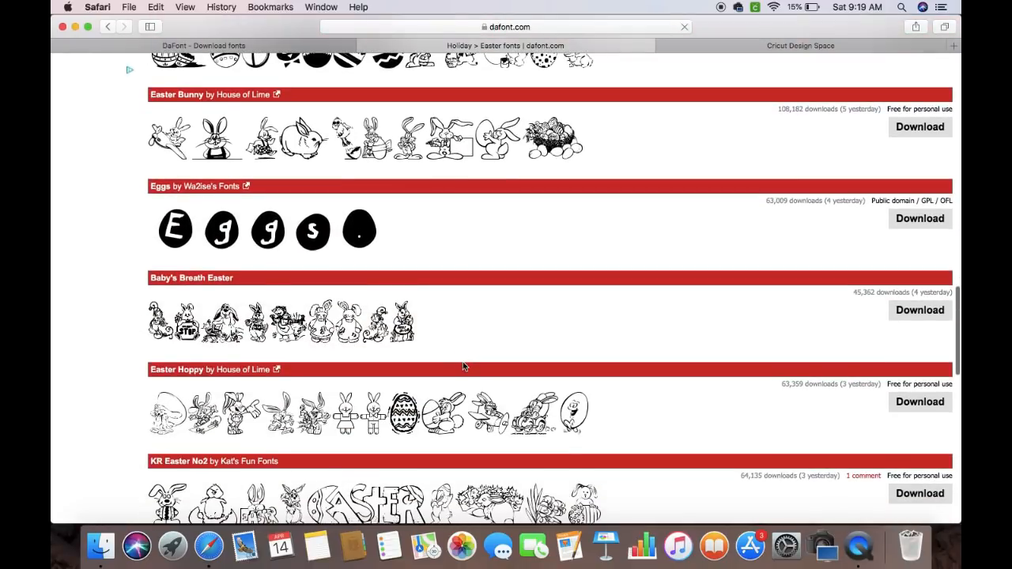
scroll(464, 367, down, 5)
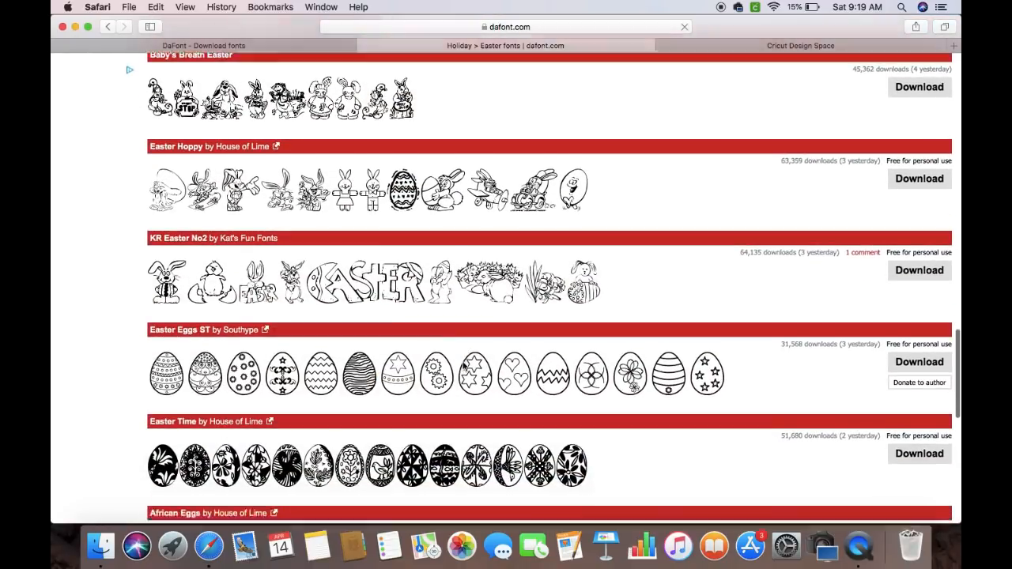
scroll(465, 366, up, 3)
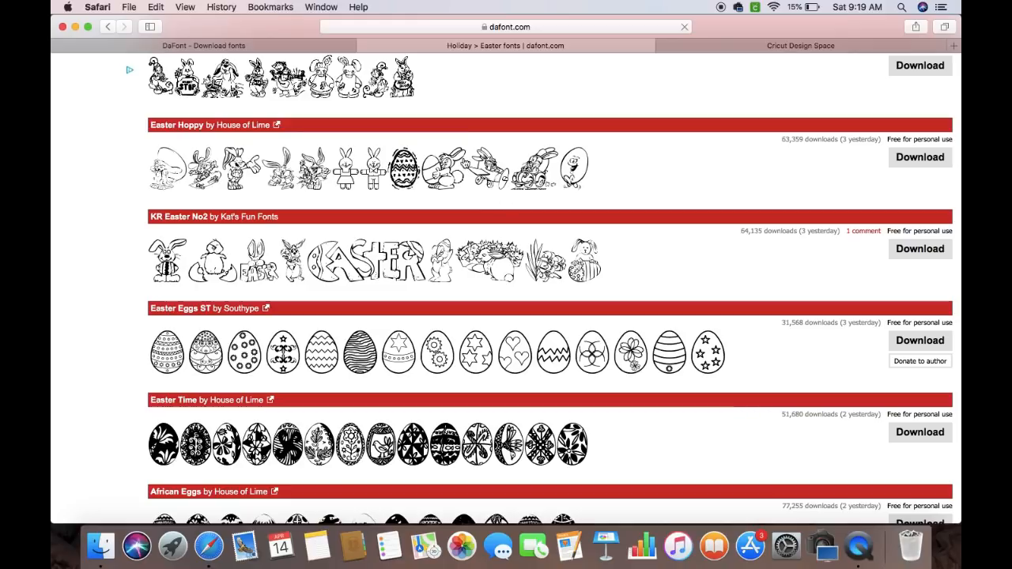
scroll(653, 366, down, 5)
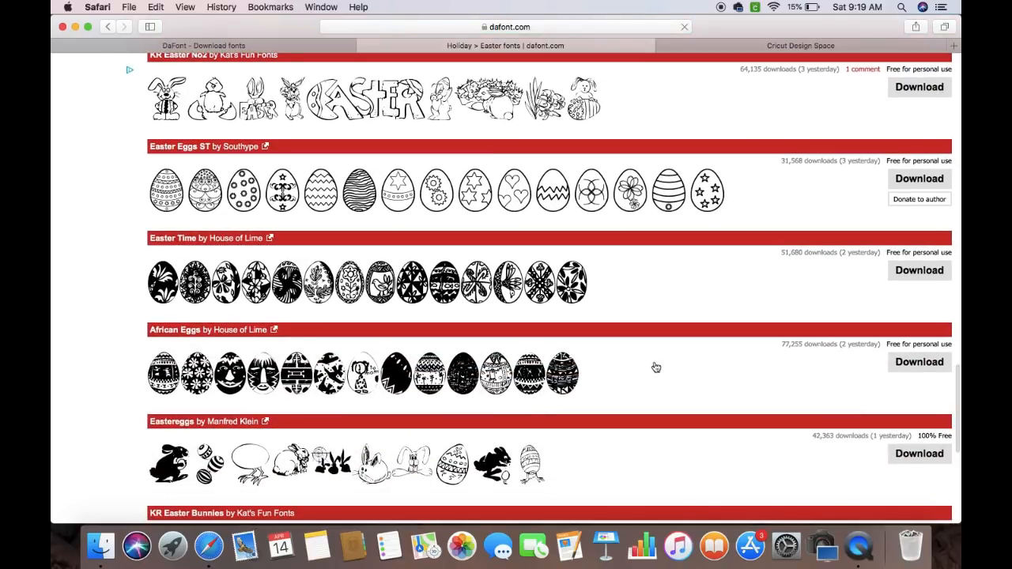
scroll(501, 297, down, 2)
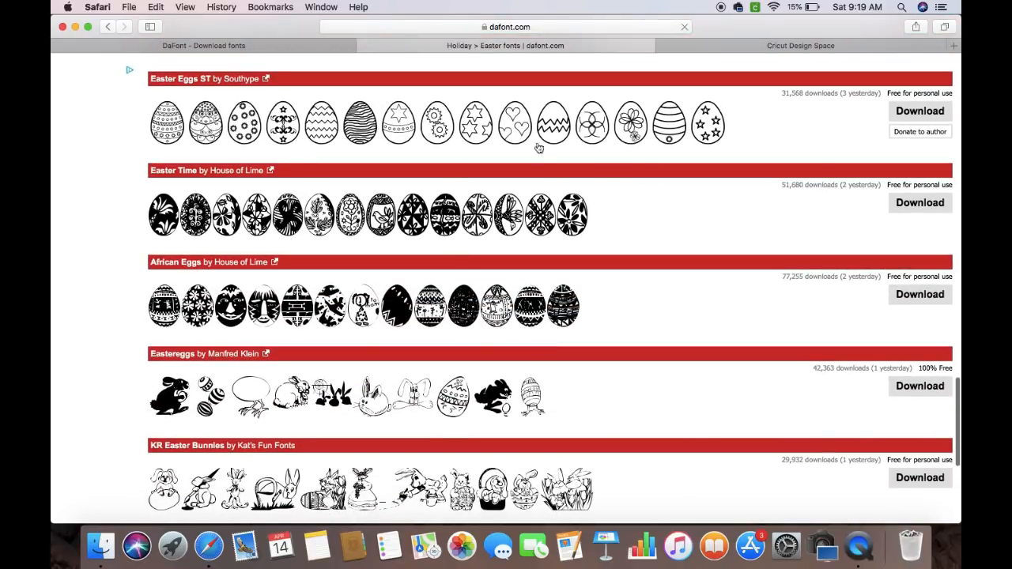
scroll(569, 79, down, 7)
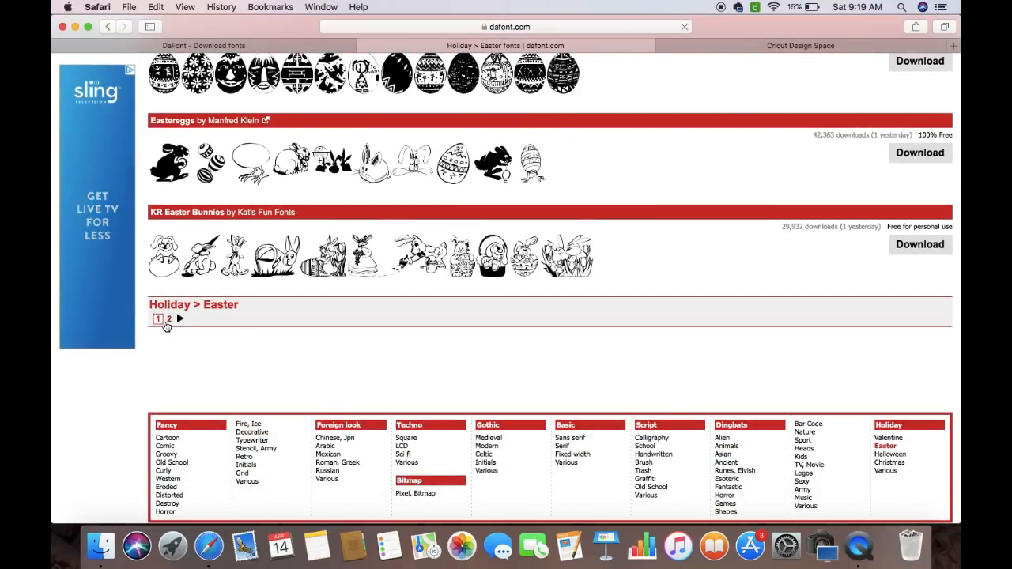
click(168, 319)
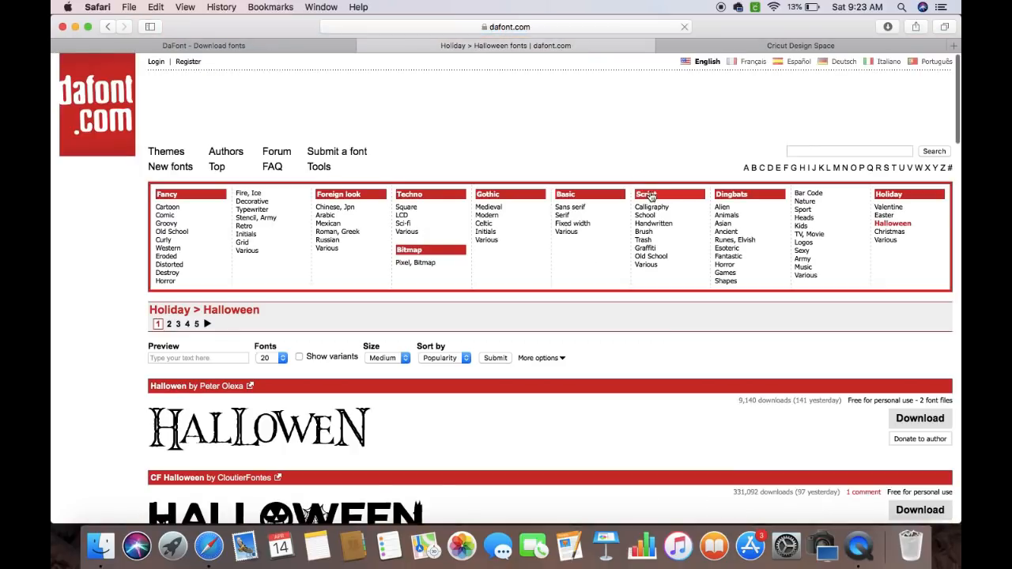
Open the Script fonts category and look through the font samples on its first page
click(649, 196)
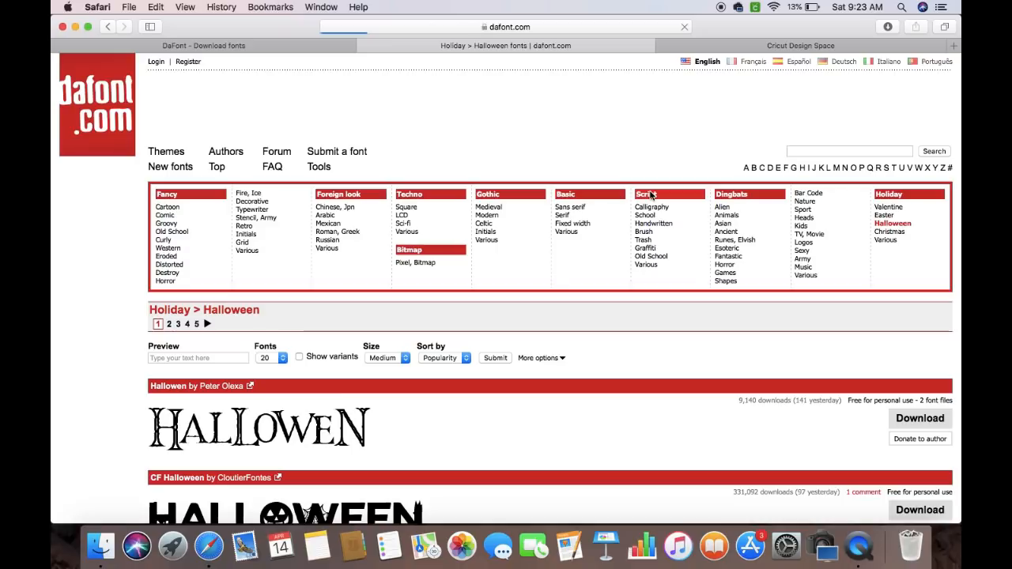
scroll(649, 386, down, 5)
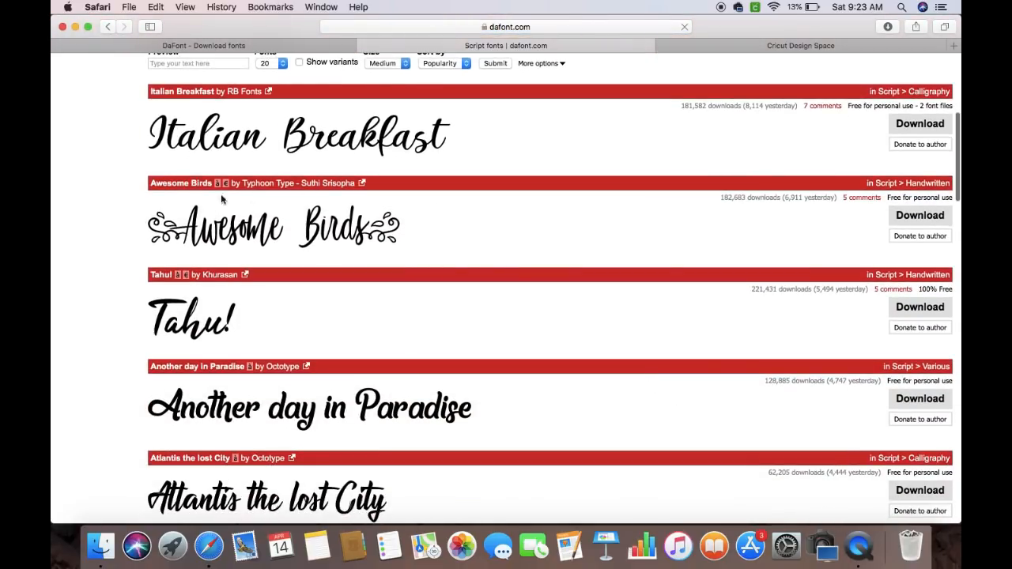
scroll(416, 242, down, 8)
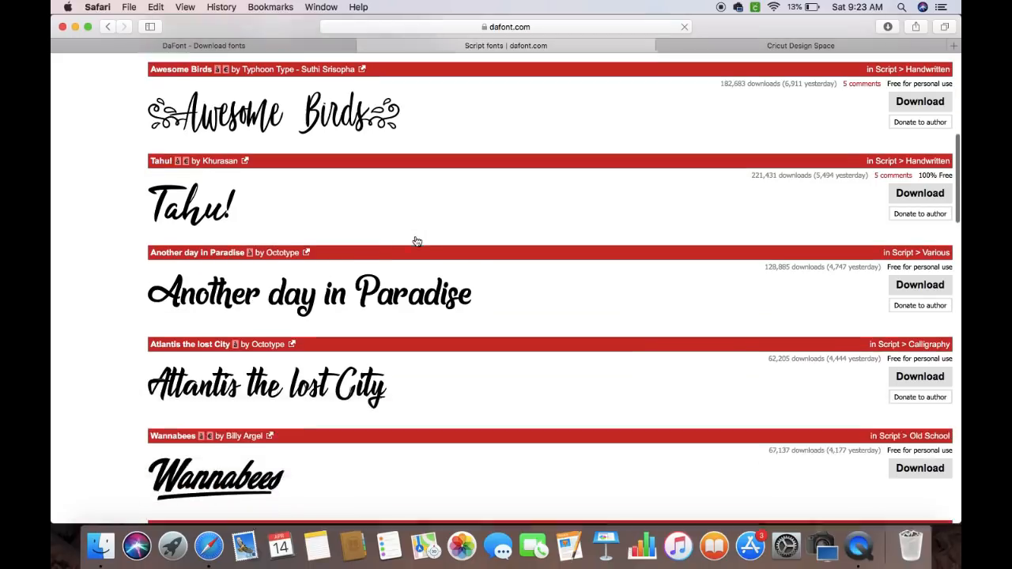
scroll(417, 241, down, 6)
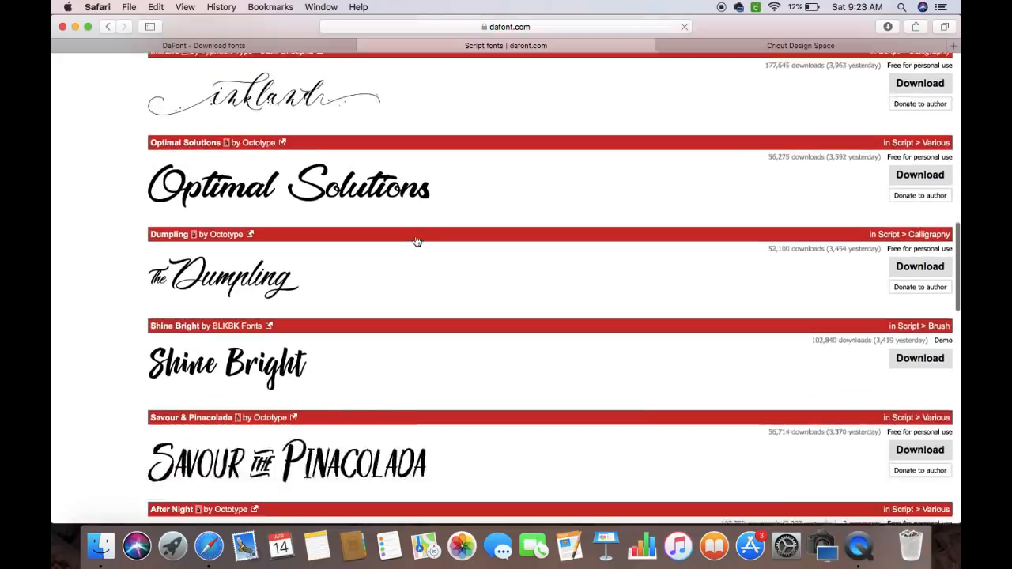
scroll(417, 241, down, 9)
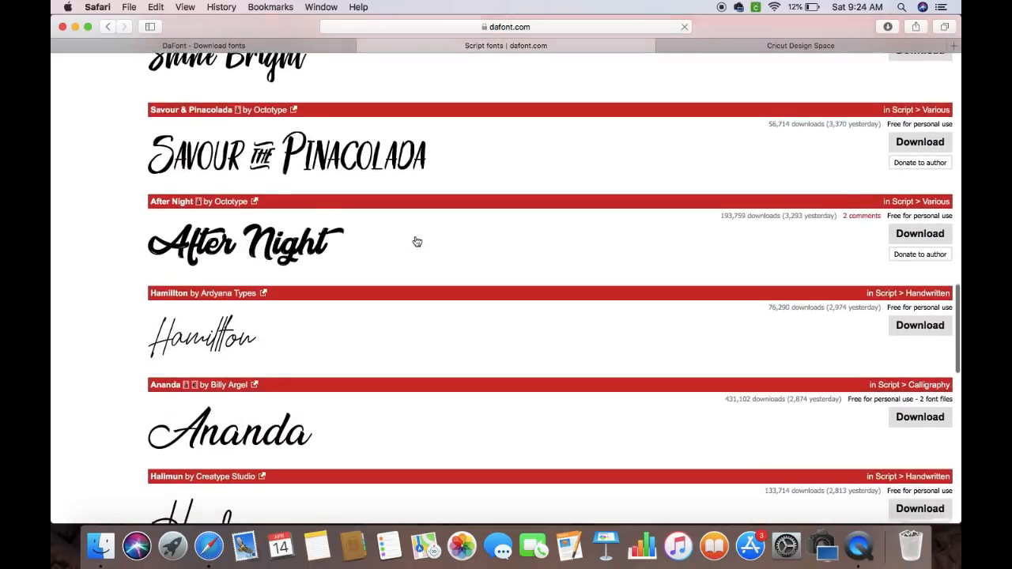
scroll(416, 242, down, 6)
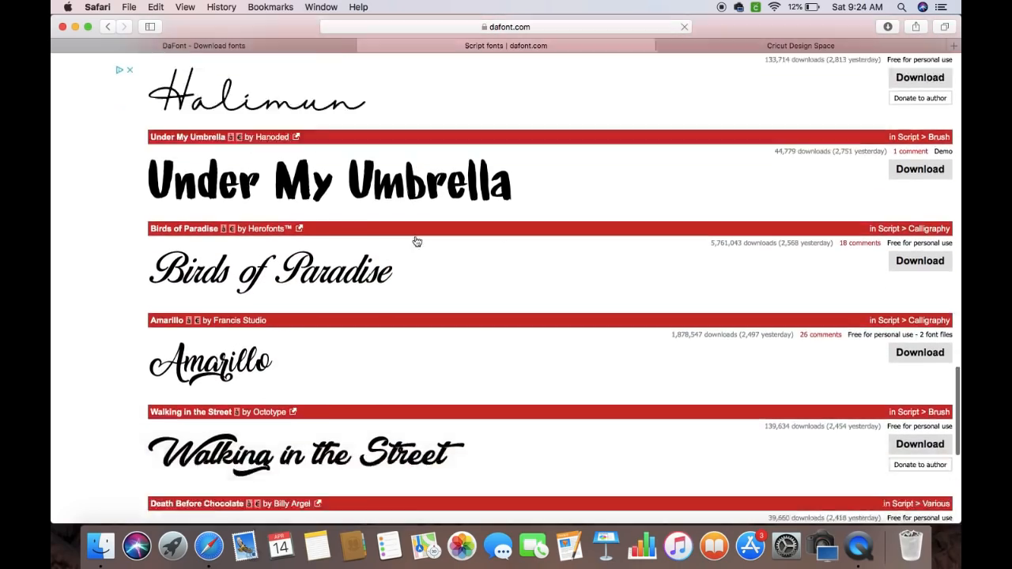
scroll(417, 242, up, 15)
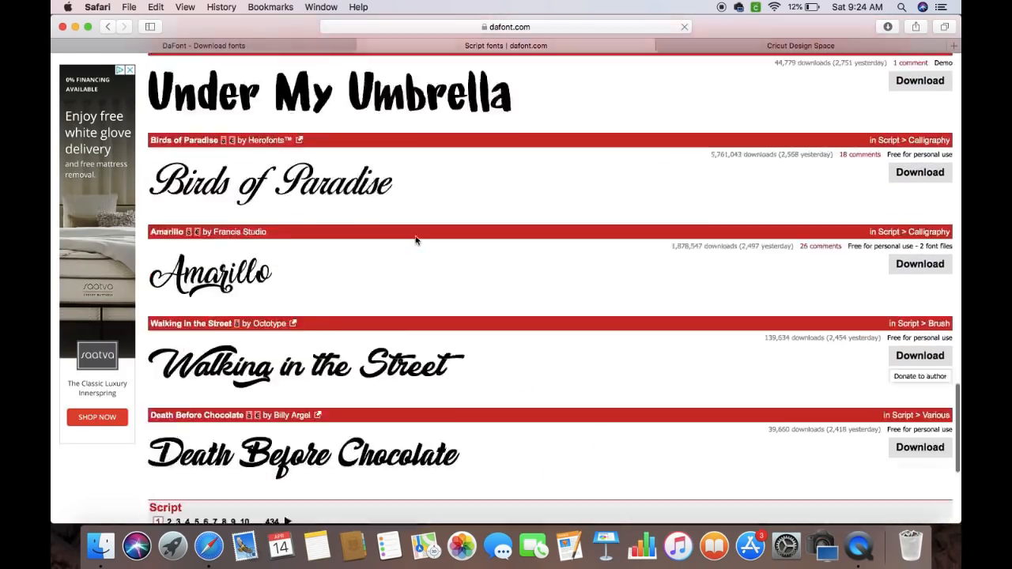
scroll(416, 241, up, 5)
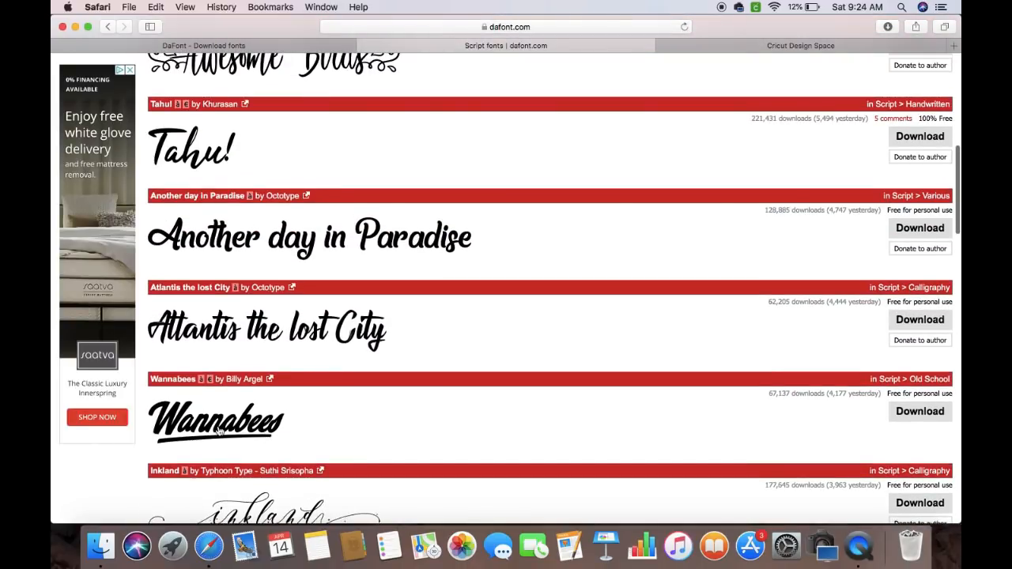
scroll(278, 442, up, 4)
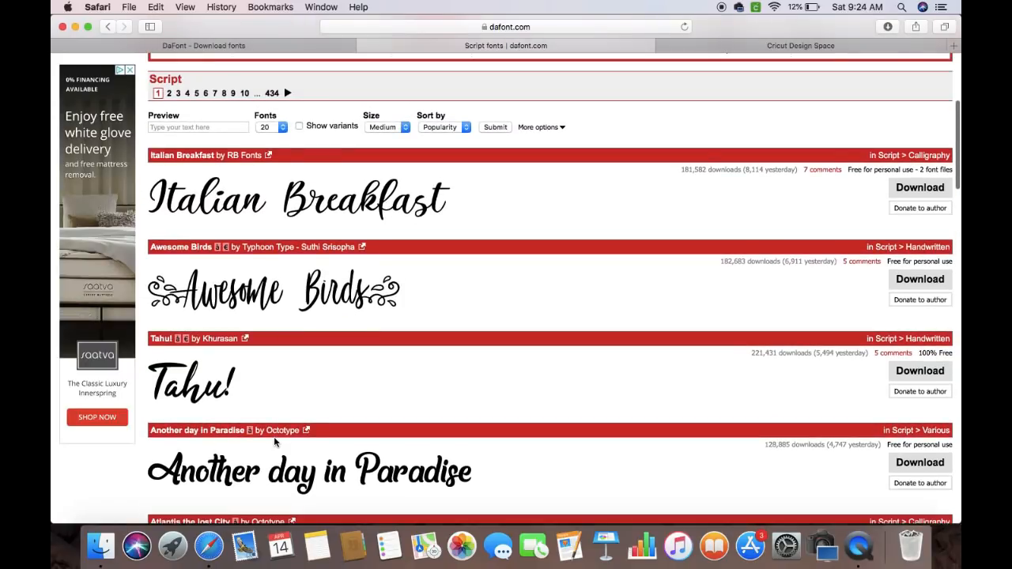
scroll(274, 442, up, 5)
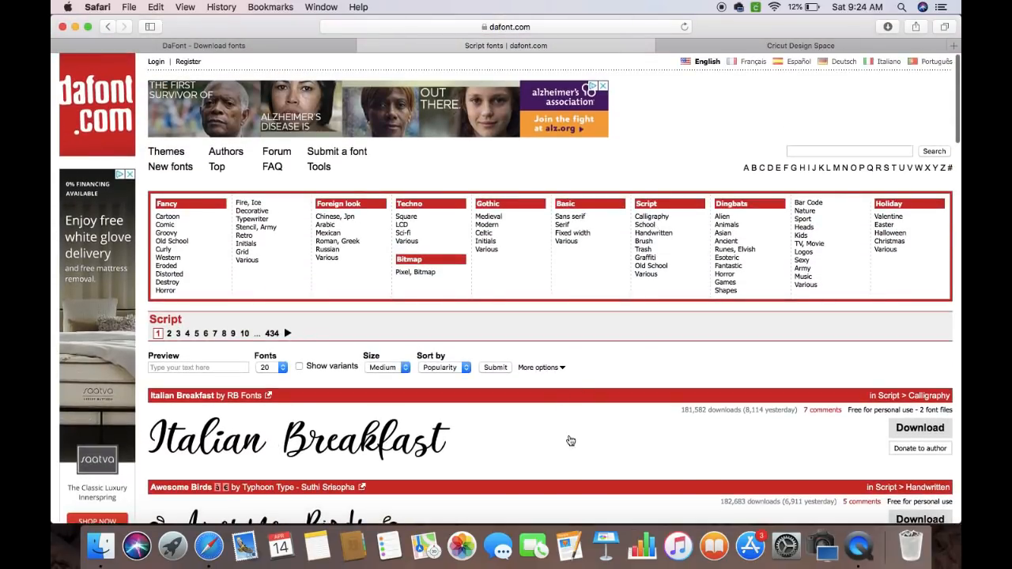
Open page 2 of the Script fonts and look through its samples down to Waltograph
scroll(557, 433, down, 10)
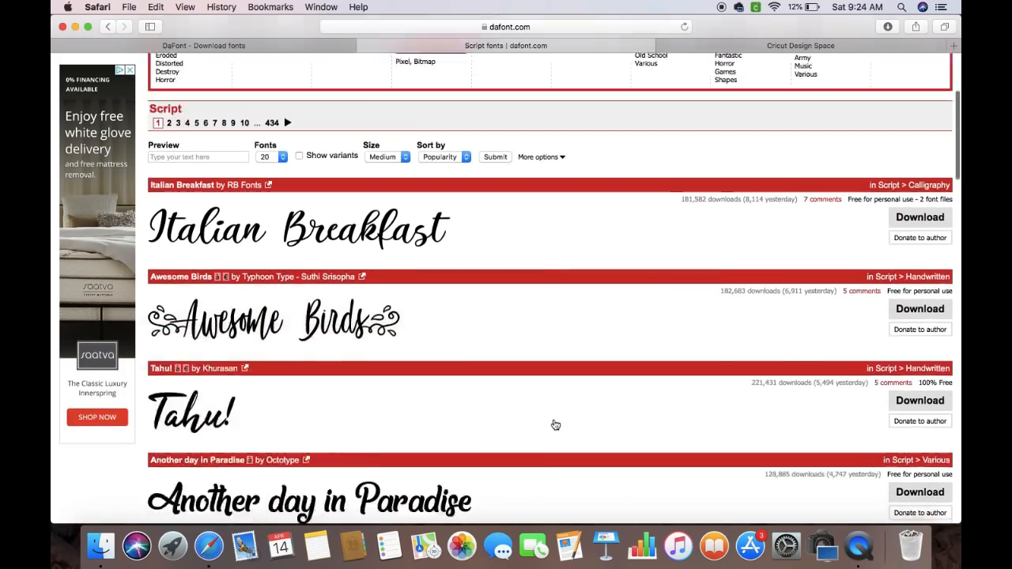
scroll(554, 423, down, 20)
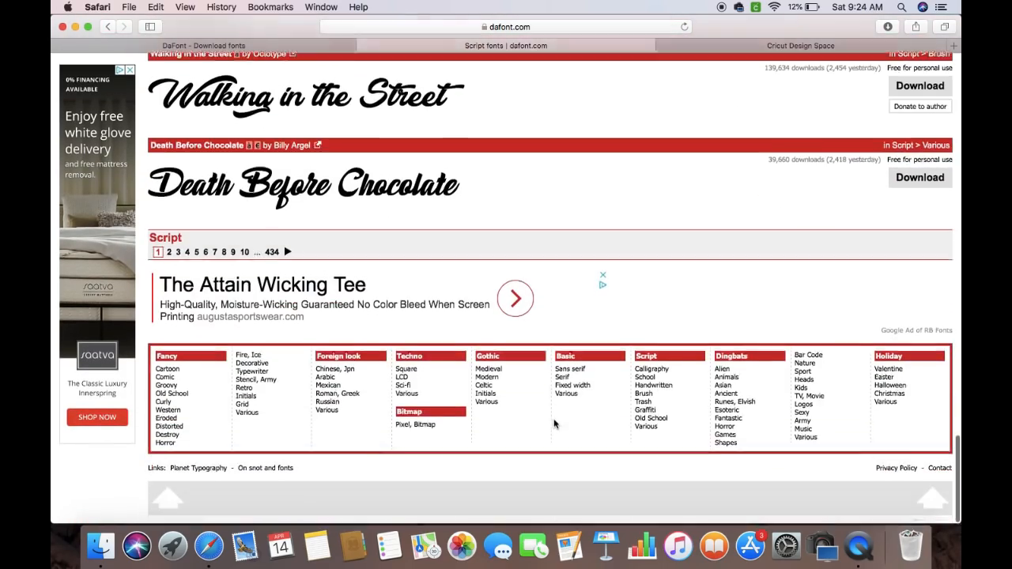
click(170, 263)
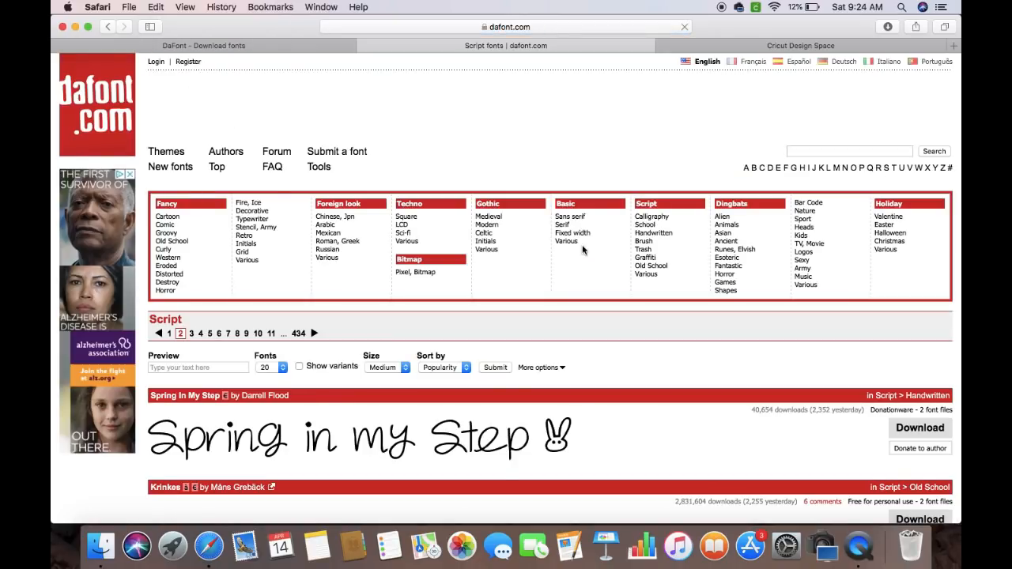
scroll(582, 250, down, 5)
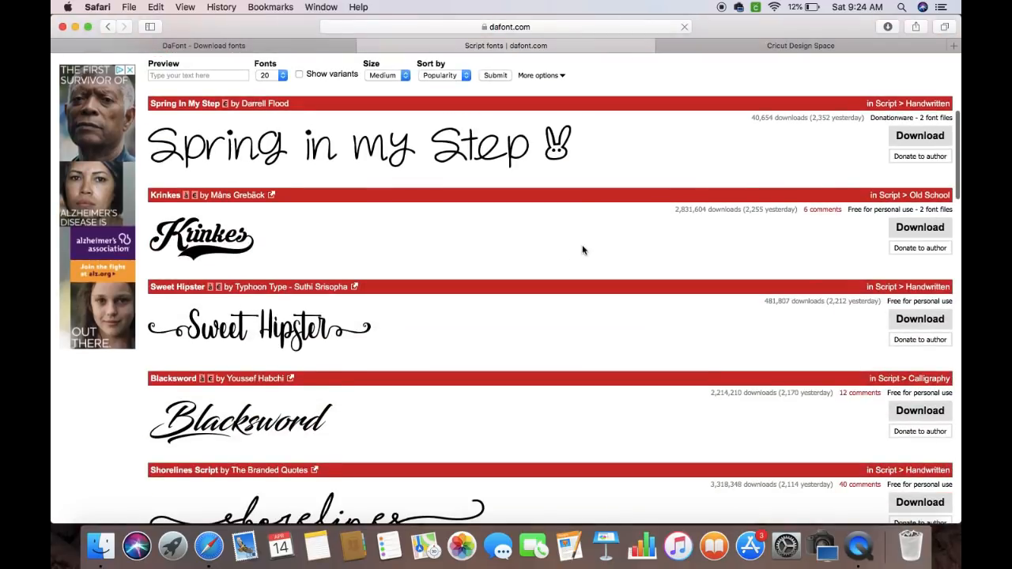
scroll(582, 250, down, 1)
scroll(582, 250, down, 2)
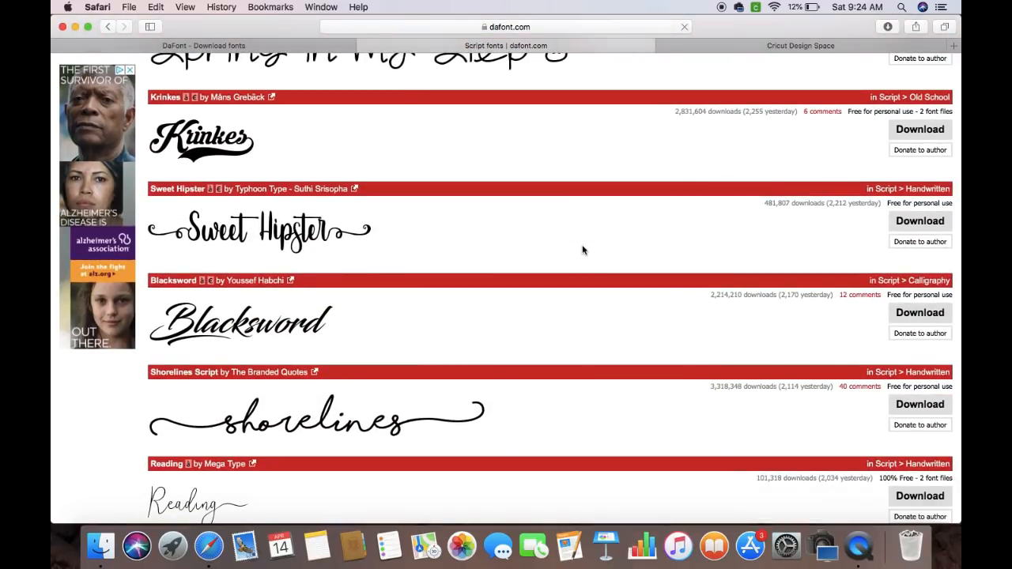
scroll(582, 250, up, 1)
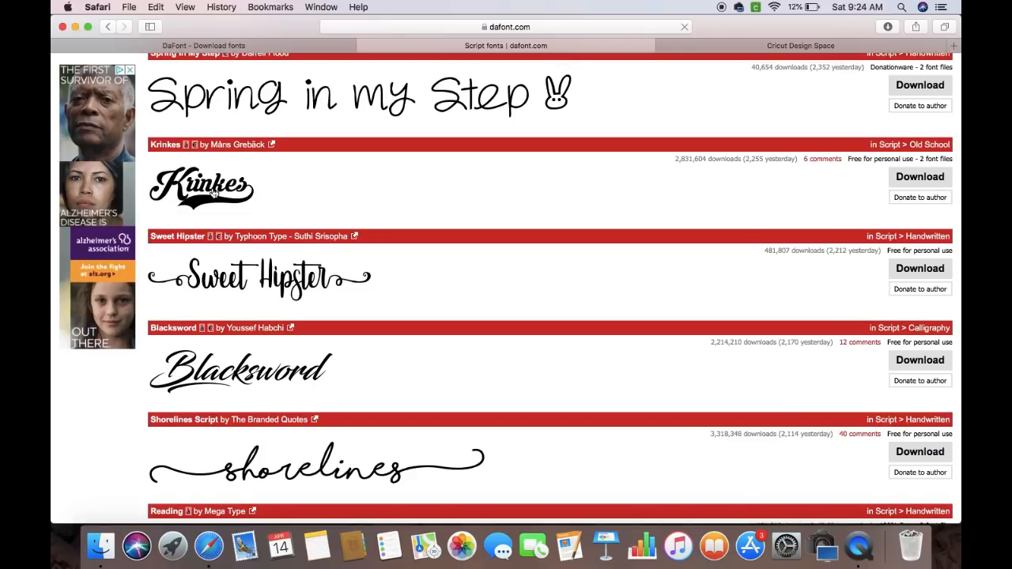
scroll(212, 193, down, 2)
scroll(292, 225, down, 10)
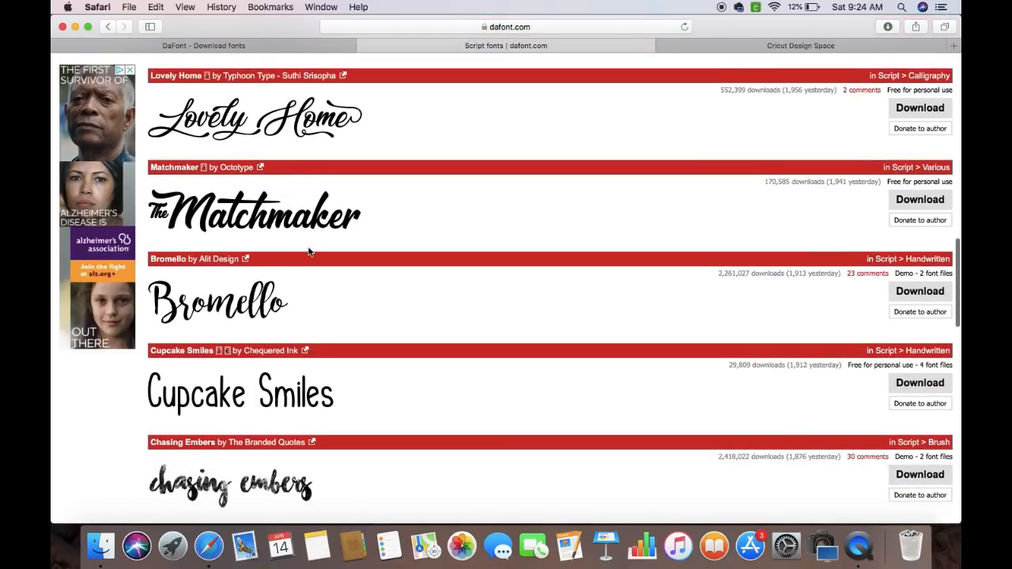
scroll(308, 251, down, 5)
scroll(310, 250, down, 7)
scroll(310, 250, down, 7)
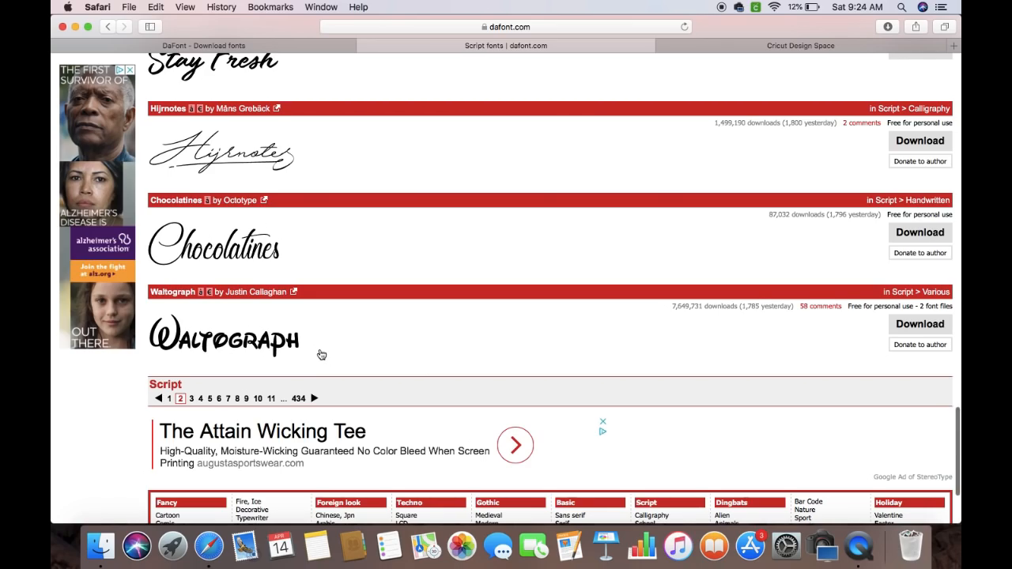
Open the Handwritten subcategory of the Script fonts
scroll(321, 354, up, 10)
scroll(321, 353, up, 20)
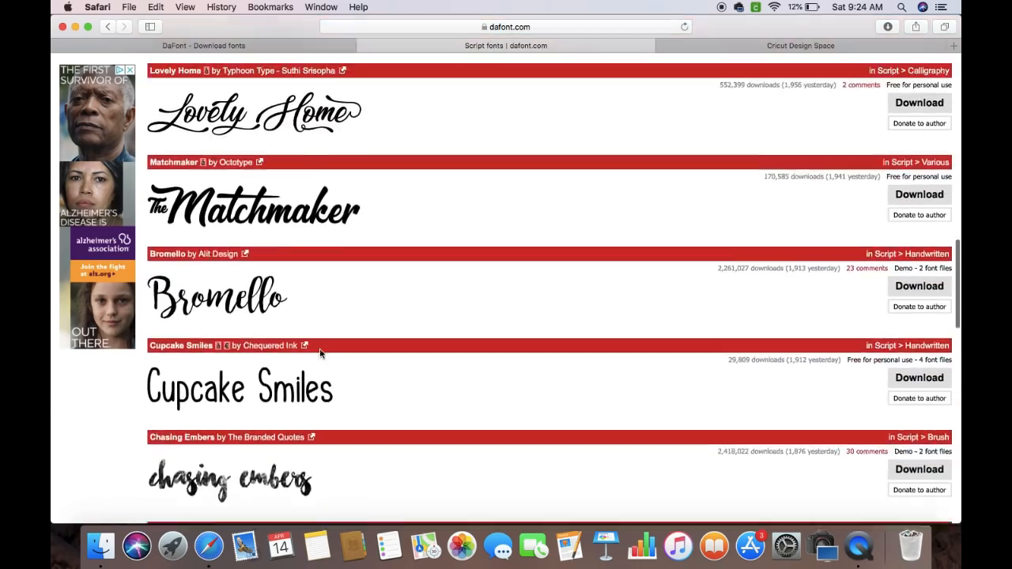
scroll(319, 353, up, 3)
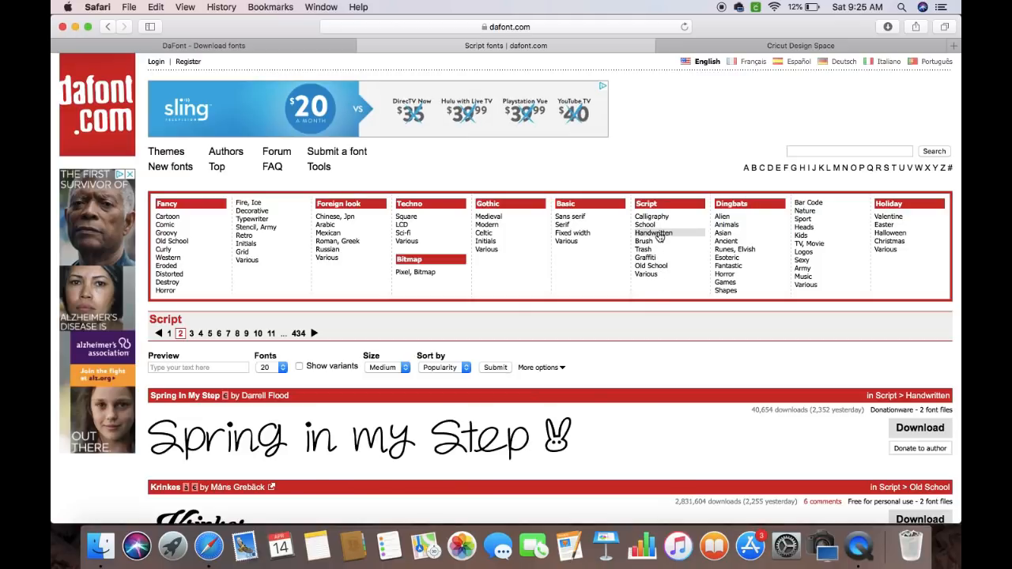
click(656, 233)
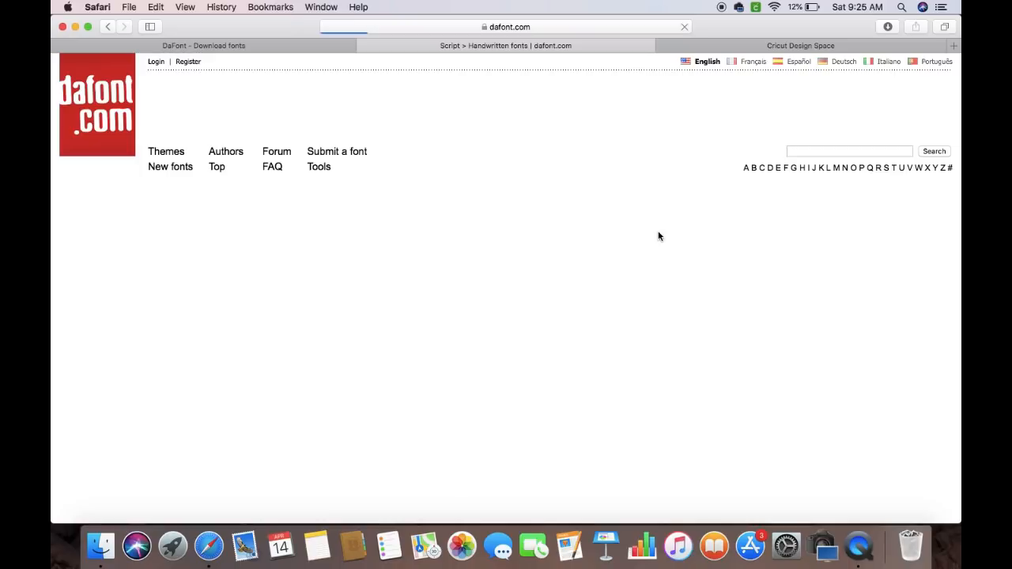
Look through the font samples on the first page of the Handwritten category, down to Sunflowers
scroll(456, 412, down, 5)
scroll(456, 412, down, 8)
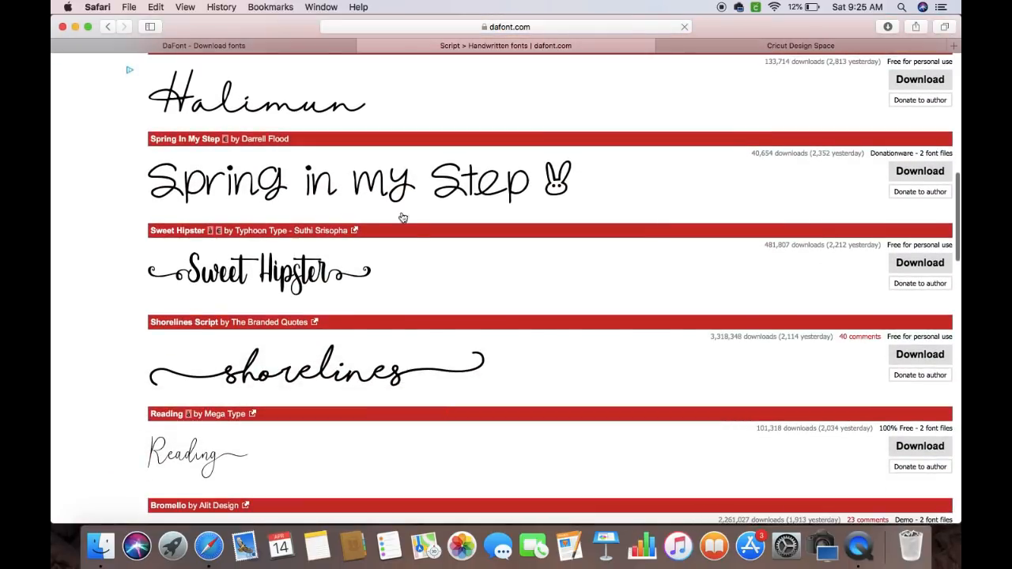
scroll(419, 327, down, 5)
scroll(419, 331, down, 6)
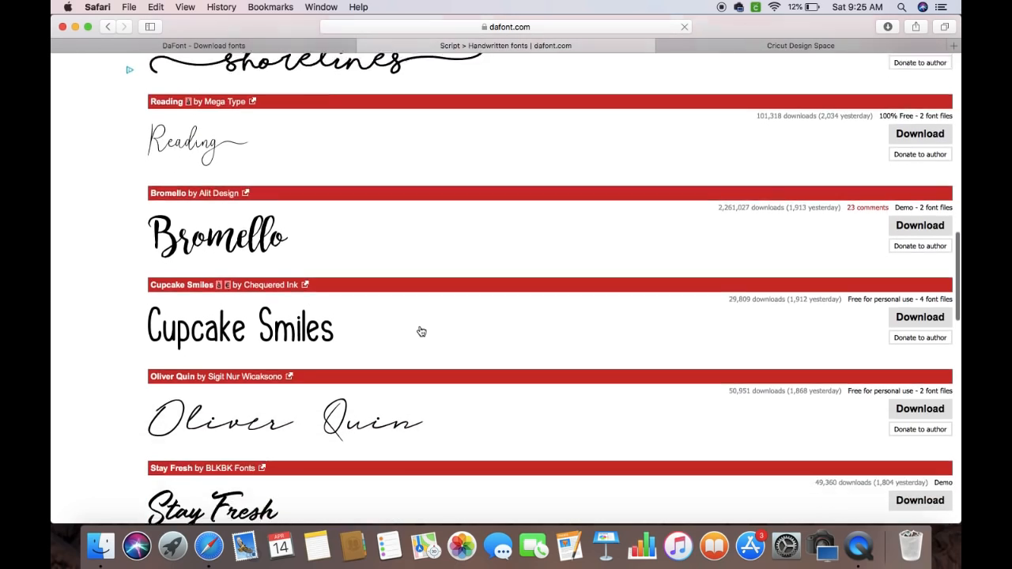
scroll(421, 331, down, 7)
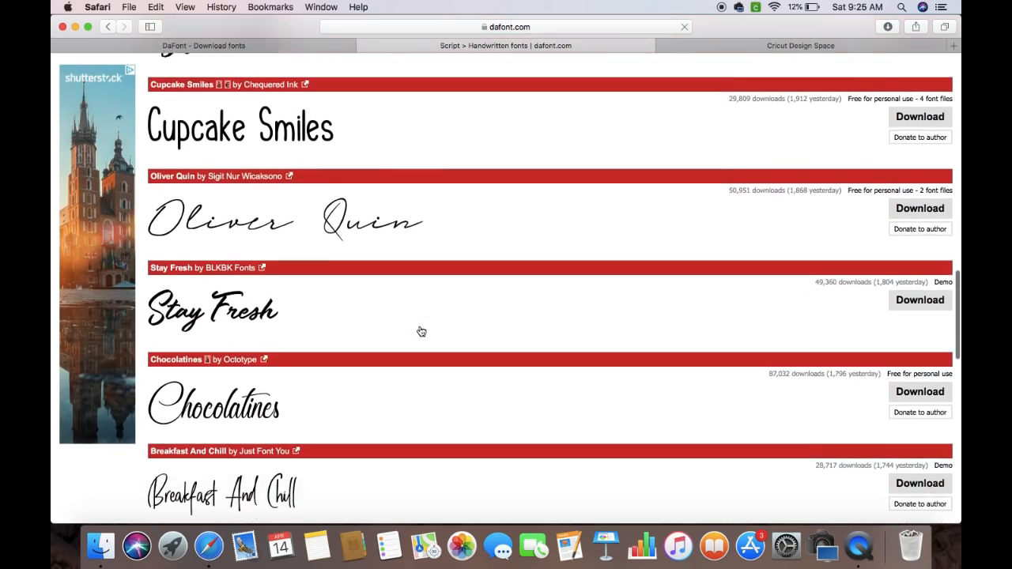
scroll(421, 329, down, 8)
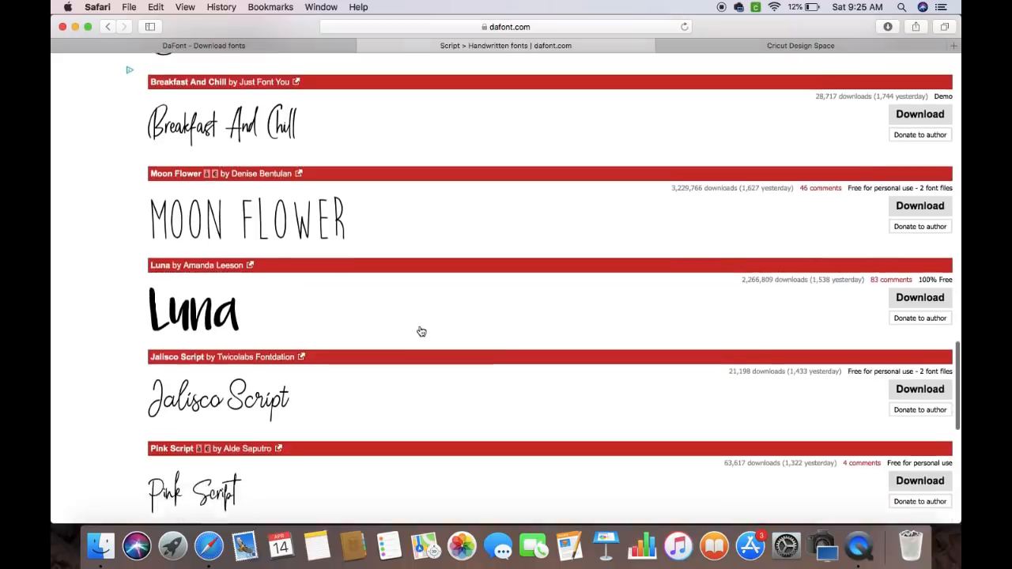
scroll(419, 328, down, 3)
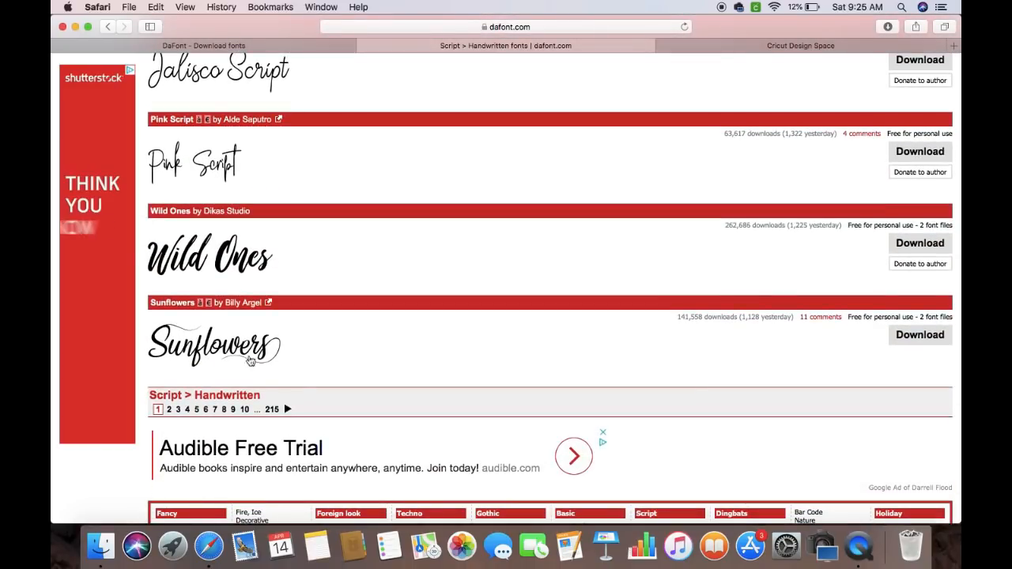
Open page 2 of the Handwritten fonts and examine its samples, returning to the I Love Glitter font
click(168, 408)
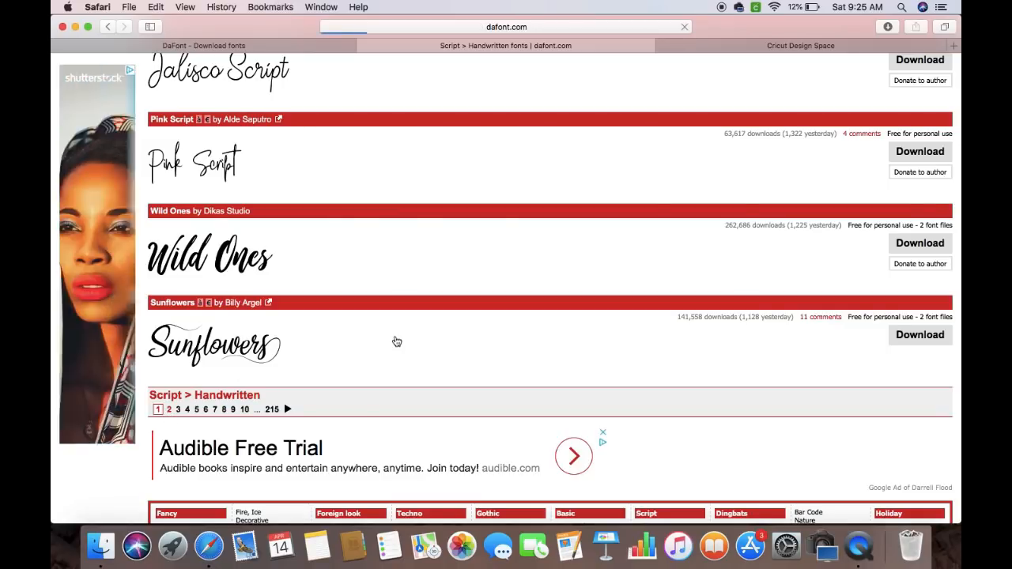
scroll(395, 335, down, 8)
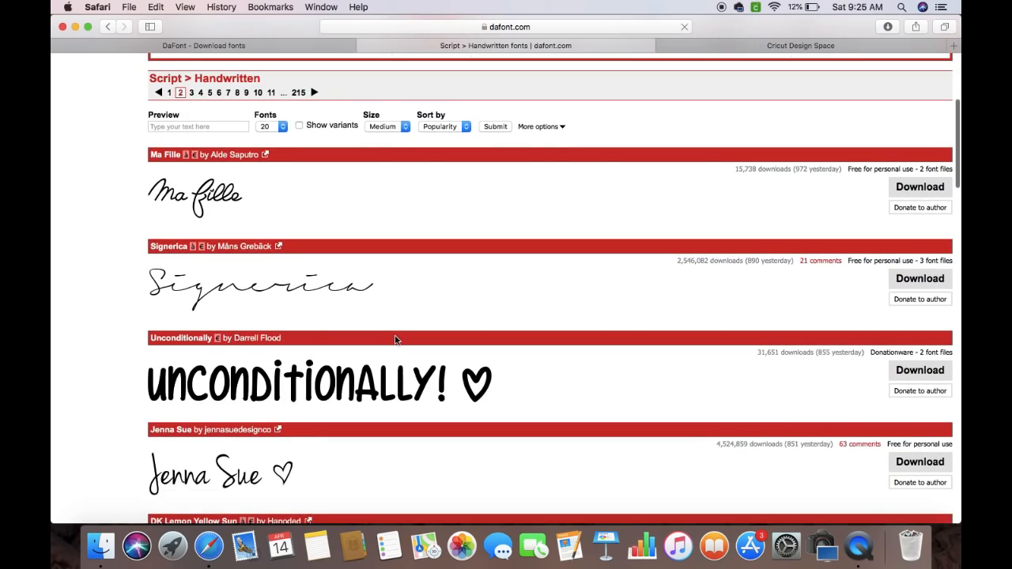
scroll(396, 340, down, 9)
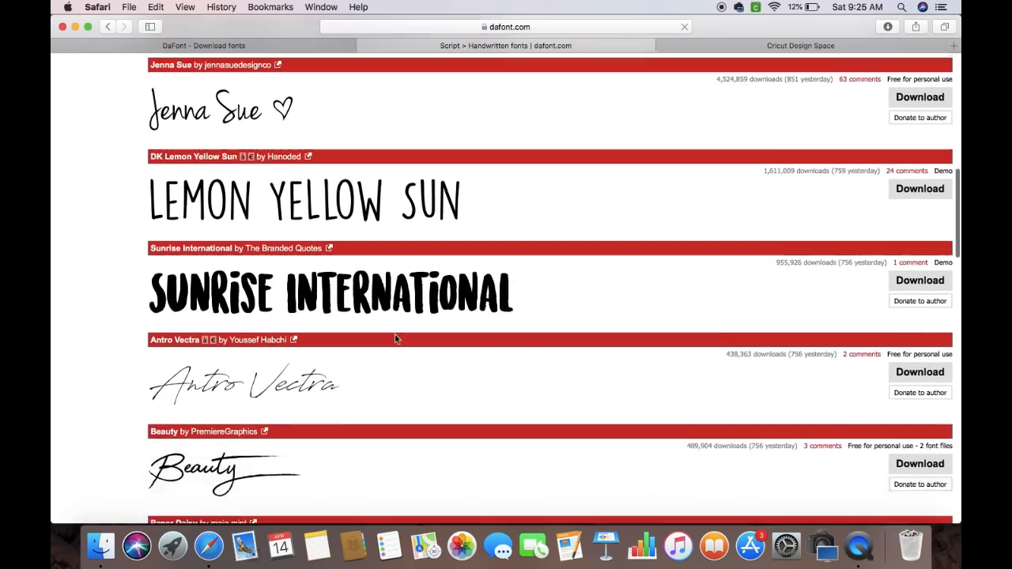
scroll(397, 292, down, 8)
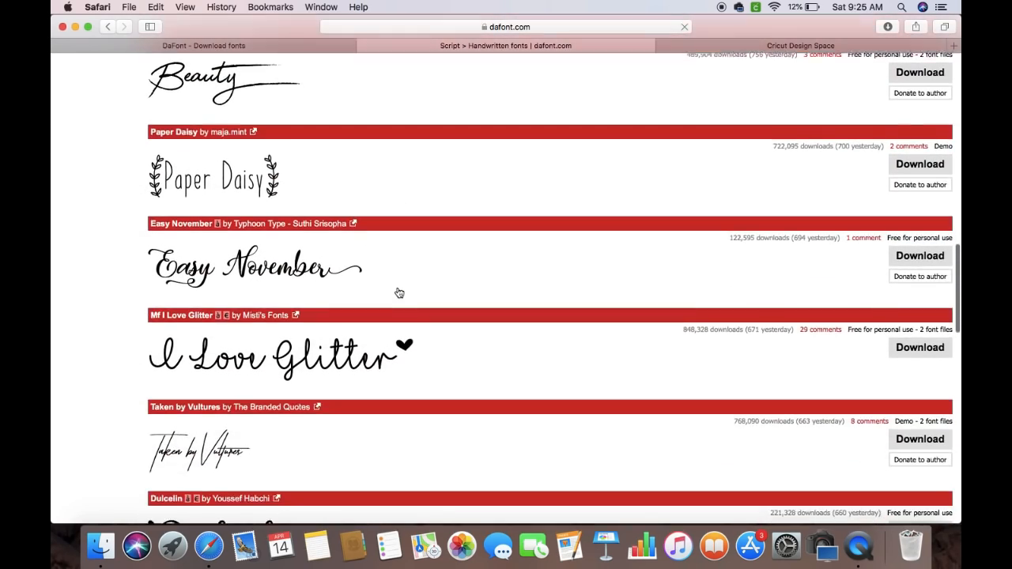
scroll(398, 292, down, 9)
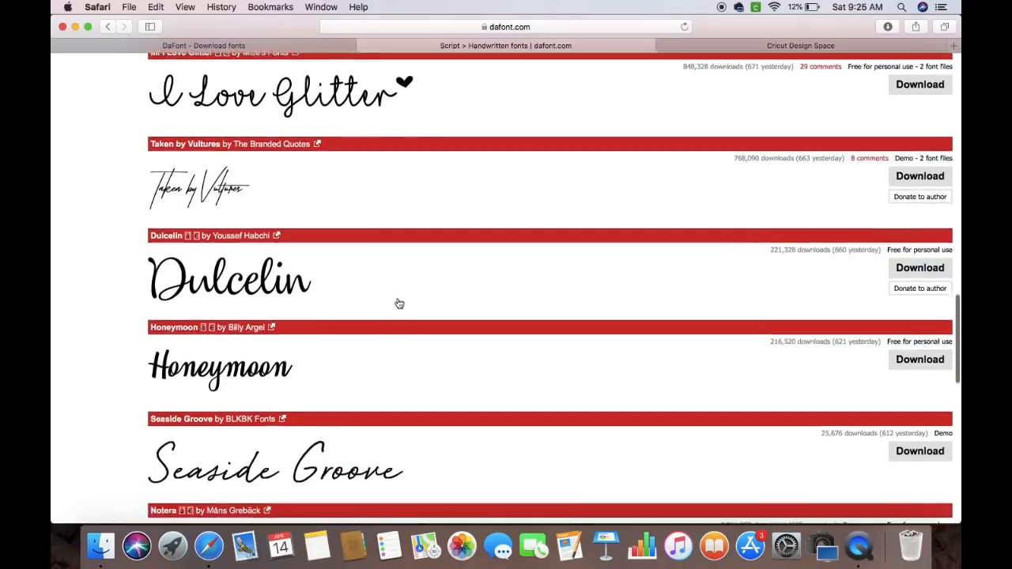
scroll(397, 302, down, 2)
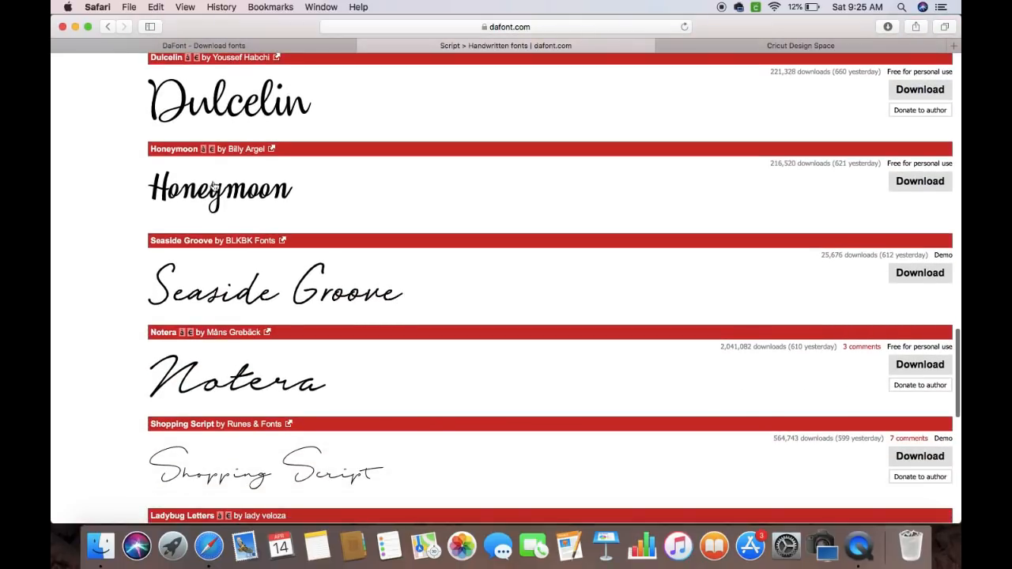
scroll(385, 319, up, 6)
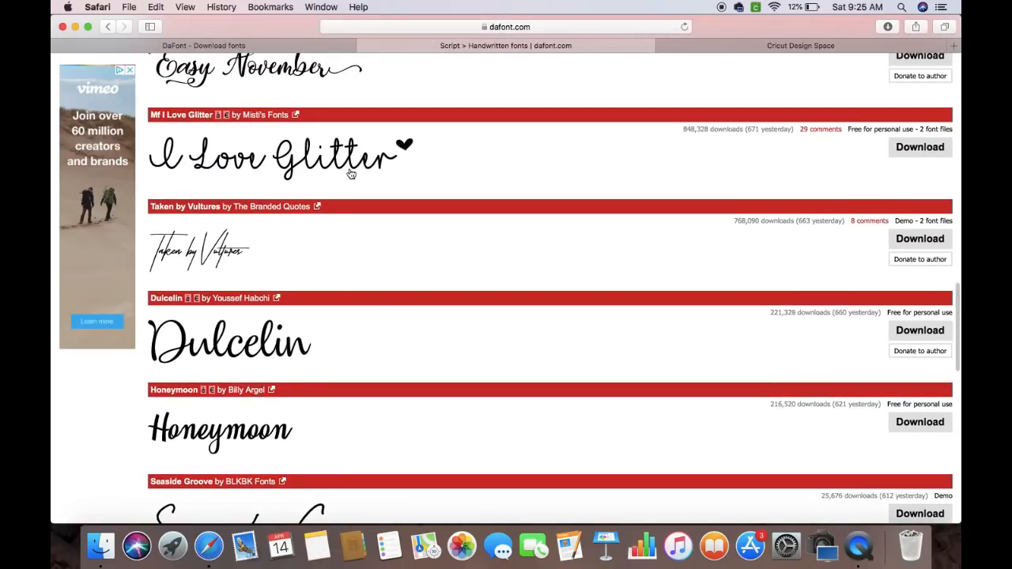
scroll(352, 174, up, 2)
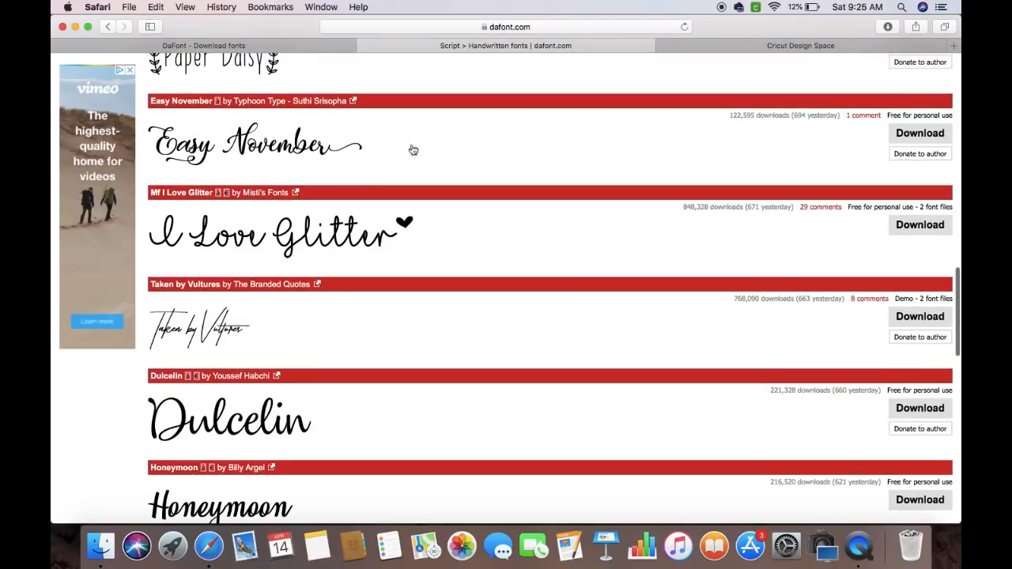
Switch to Cricut Design Space, search the text fonts for "I love" and choose the I Love Glitter font
click(745, 47)
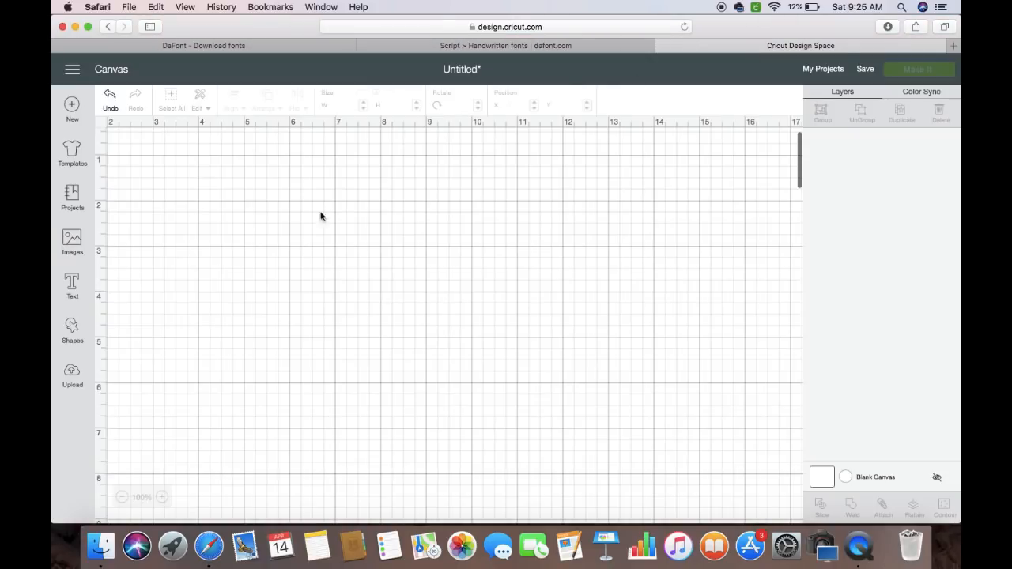
click(72, 283)
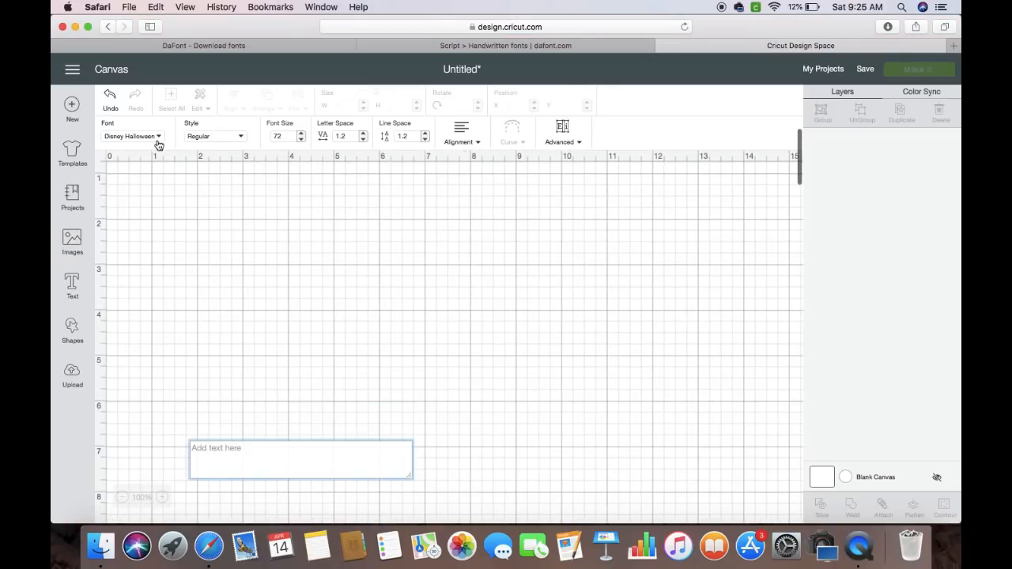
click(154, 138)
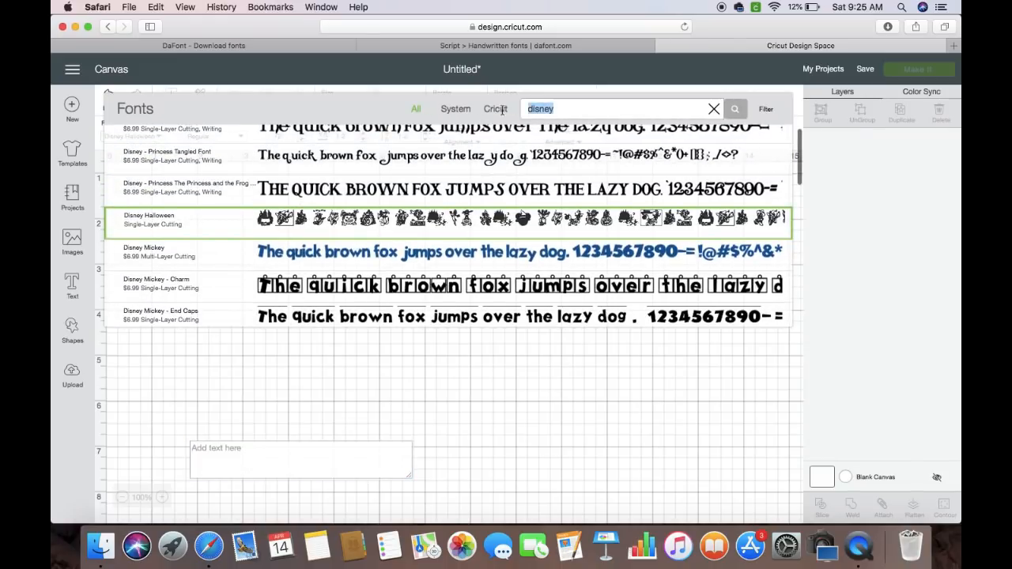
key(BackSpace)
text(llov)
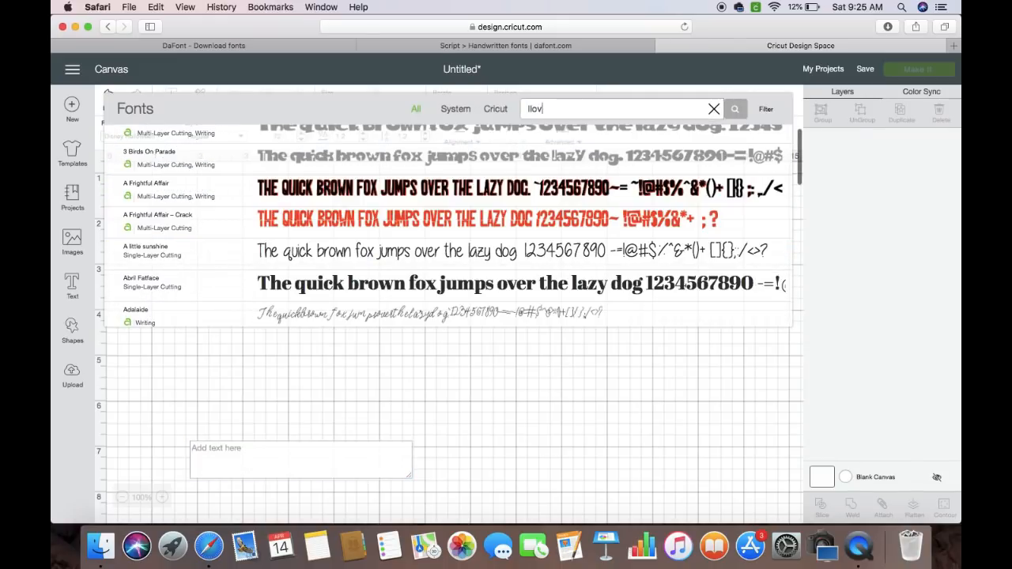
text(eI love)
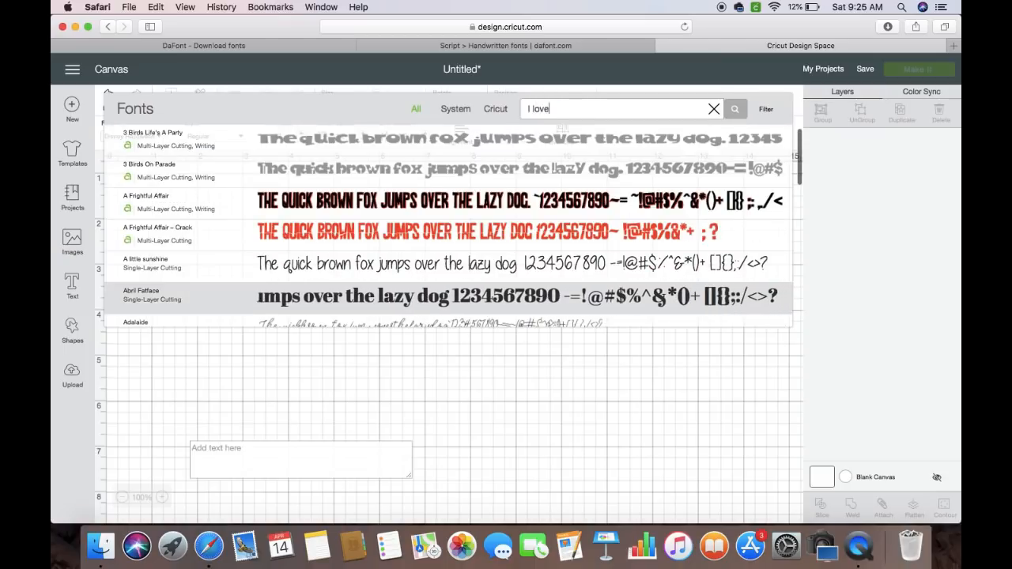
click(362, 152)
click(421, 151)
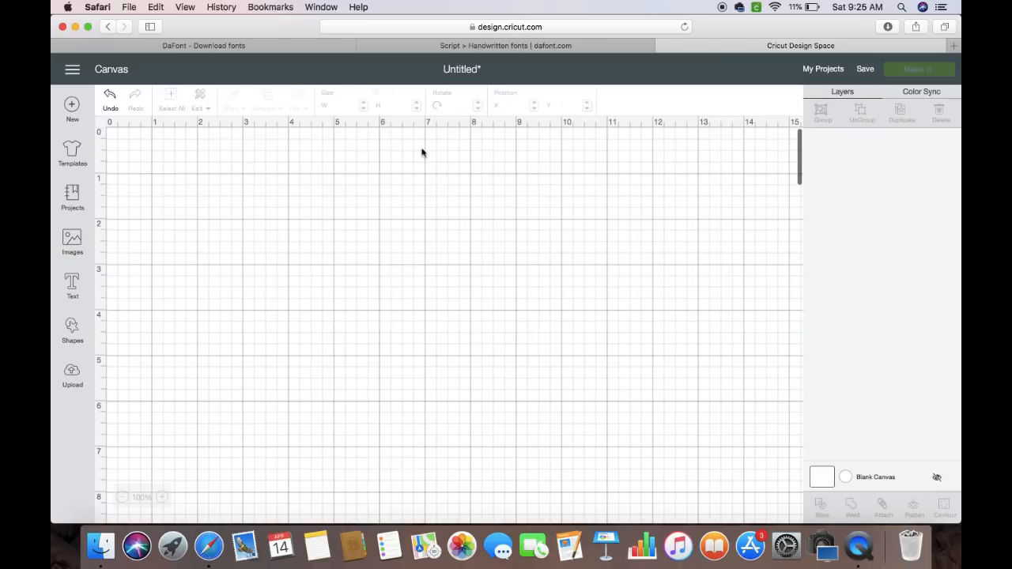
Add the text "I love Glitter" near the top of the canvas and enlarge it to about 9.04 inches wide
click(72, 283)
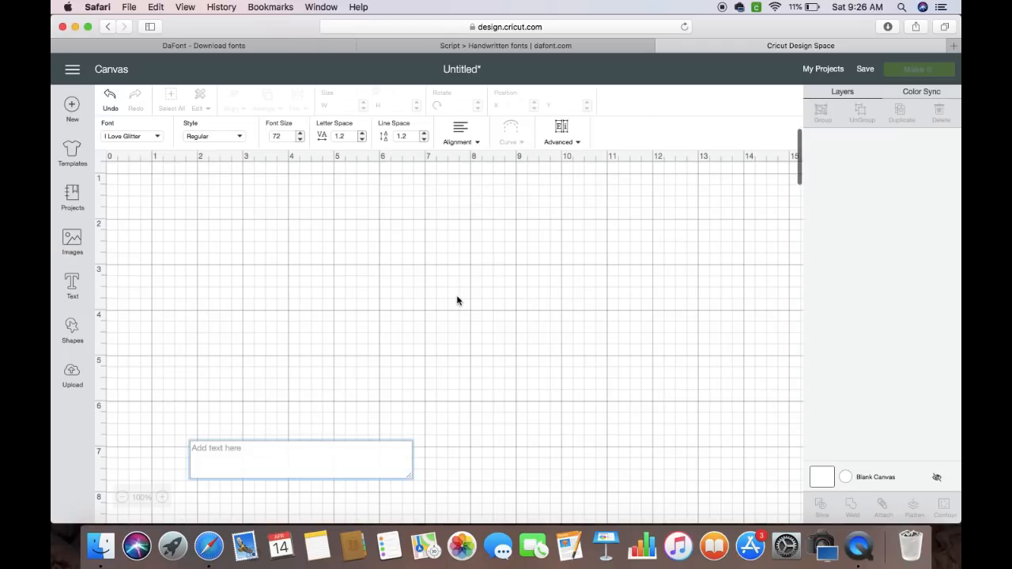
text(I lo)
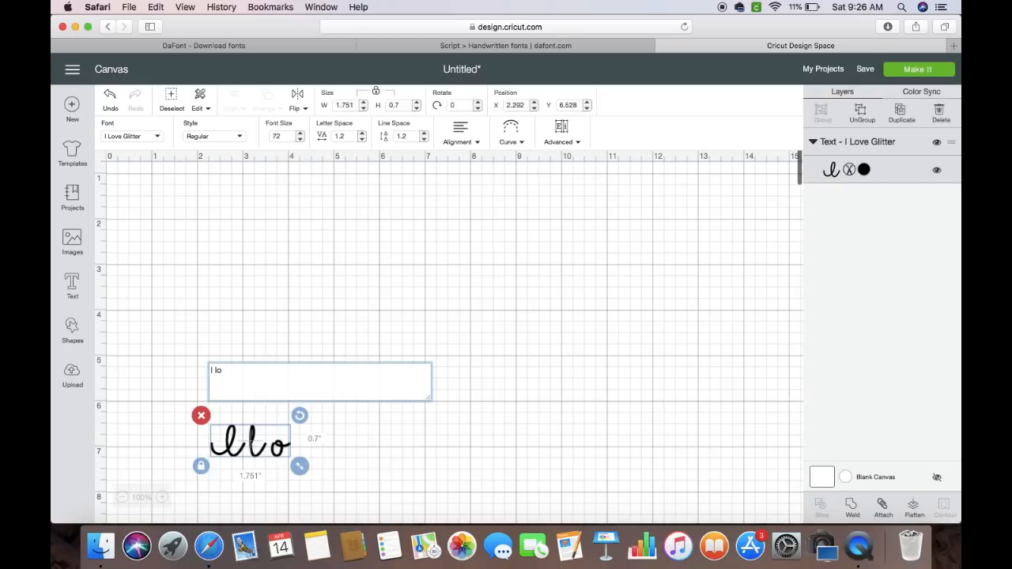
text(ve Glitter)
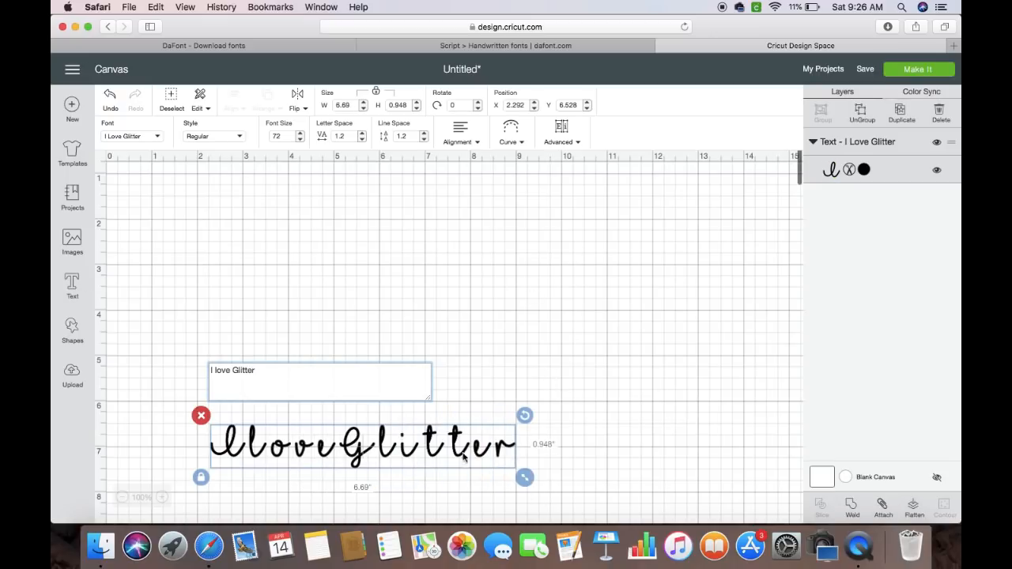
drag(441, 453, 433, 259)
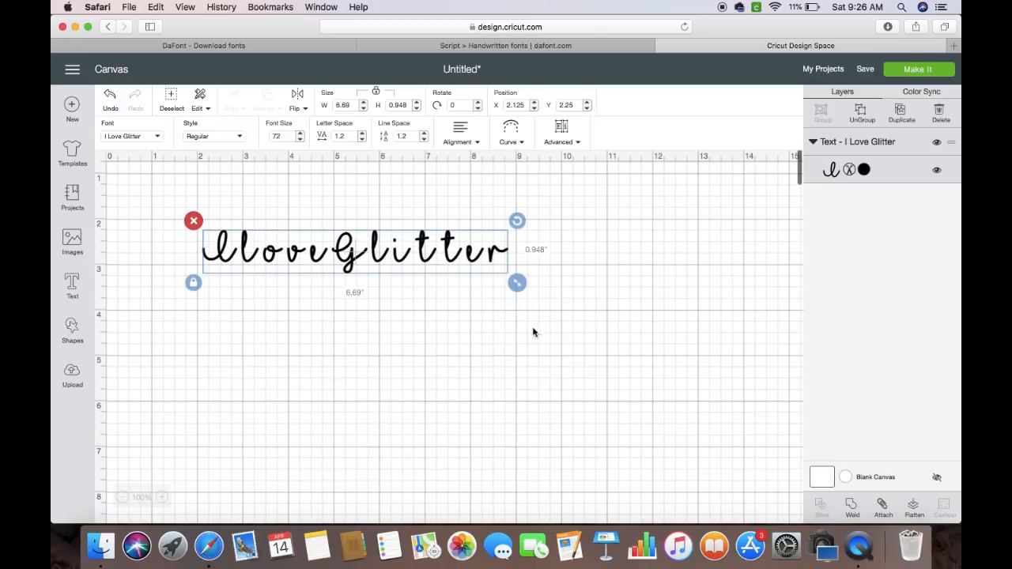
drag(513, 288, 619, 422)
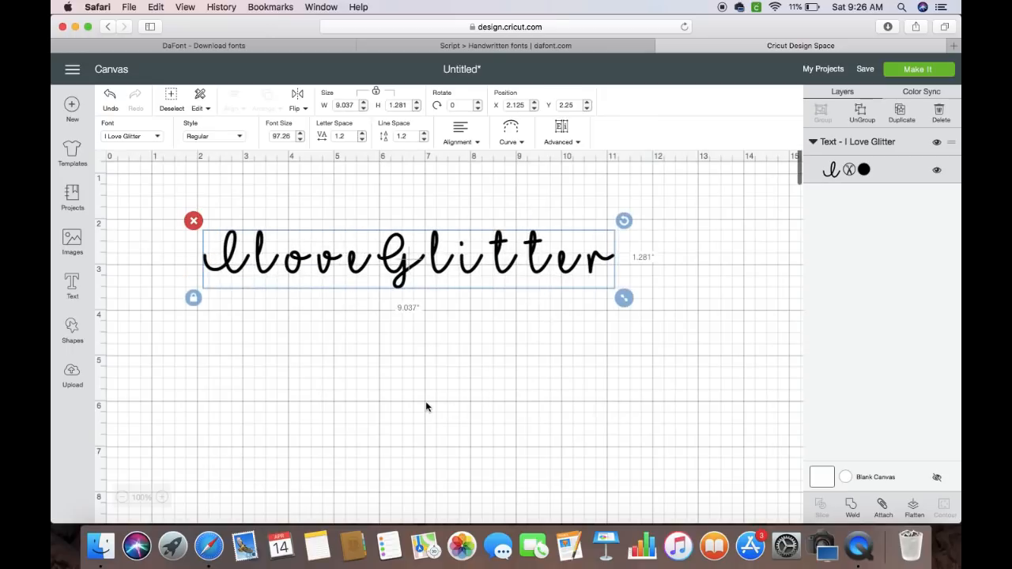
Compare the text with the I Love Glitter sample on DaFont and reduce its letter space to -0.5
click(480, 46)
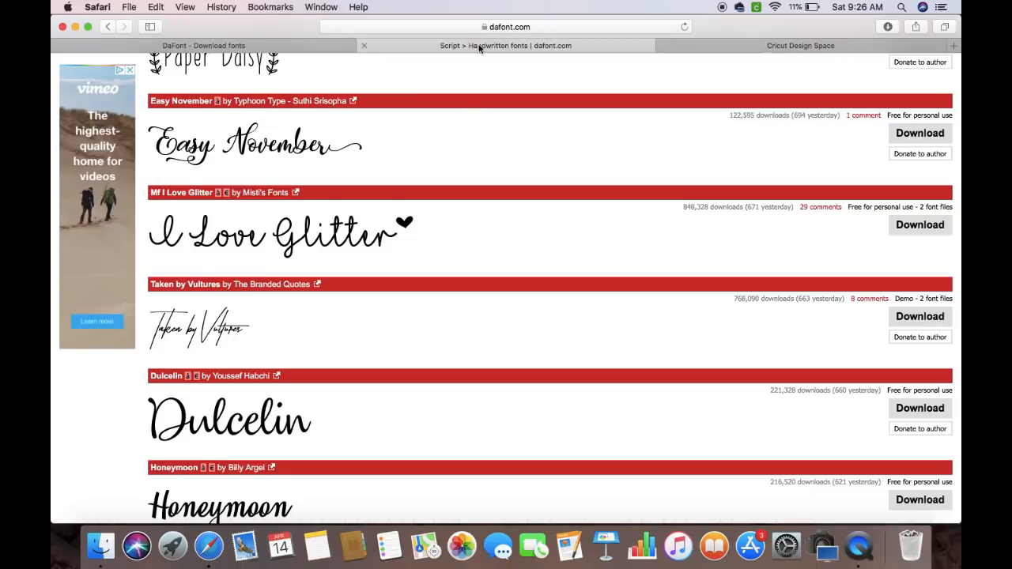
click(764, 46)
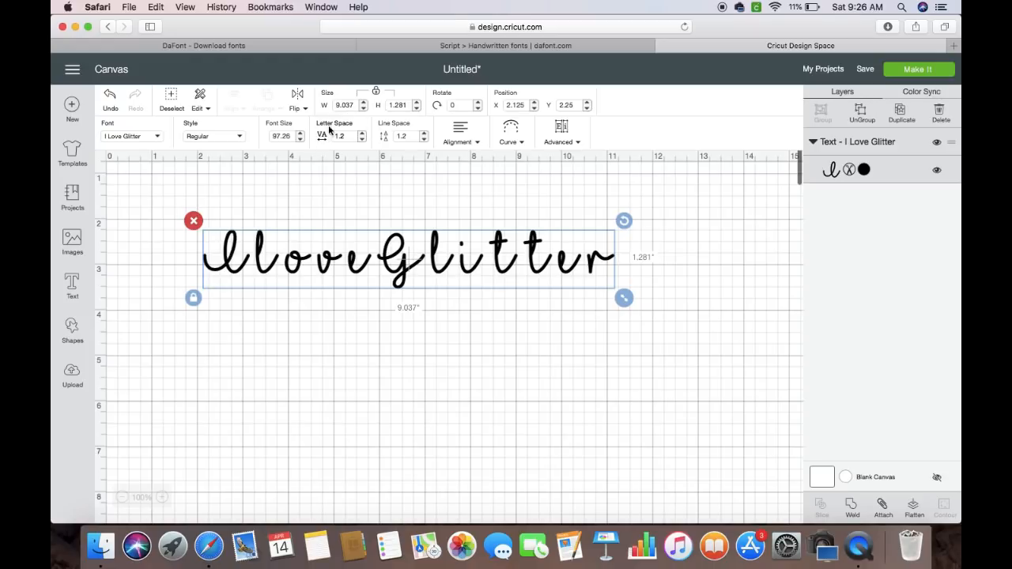
click(361, 140)
click(362, 140)
click(361, 140)
click(362, 140)
click(361, 140)
click(361, 139)
click(361, 140)
click(362, 140)
click(361, 140)
click(362, 140)
click(361, 140)
click(361, 140)
click(362, 140)
click(362, 140)
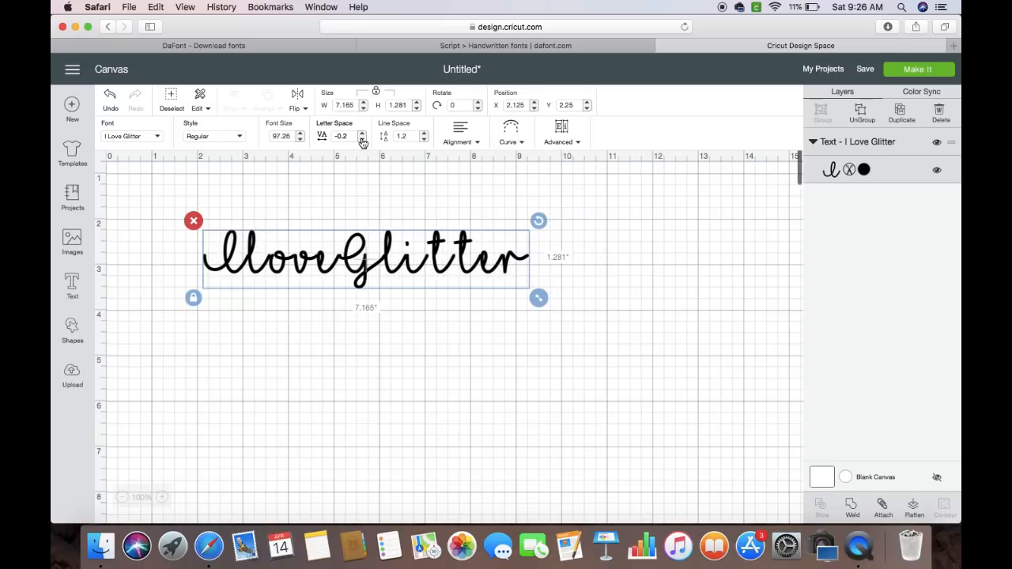
click(361, 140)
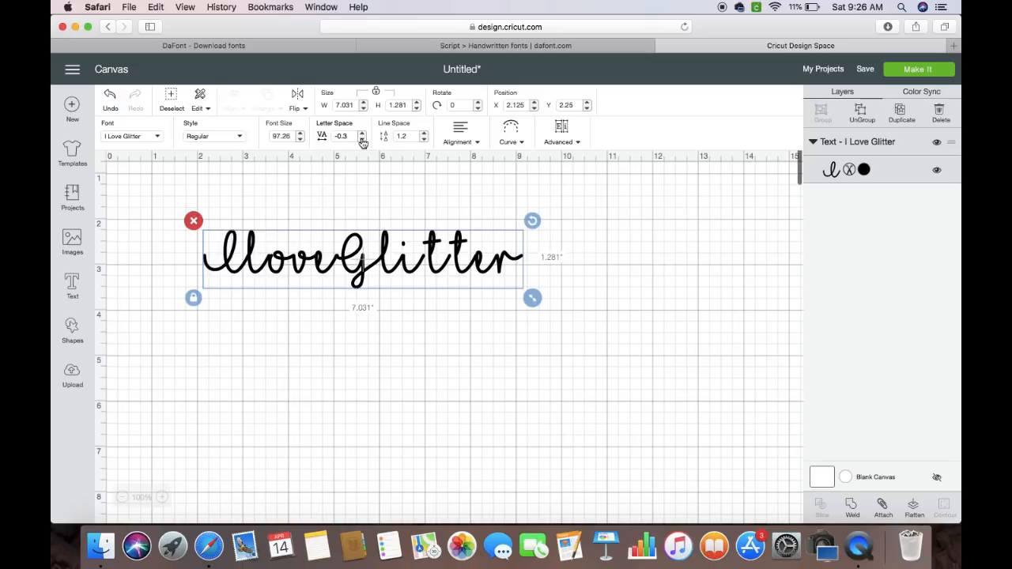
click(362, 140)
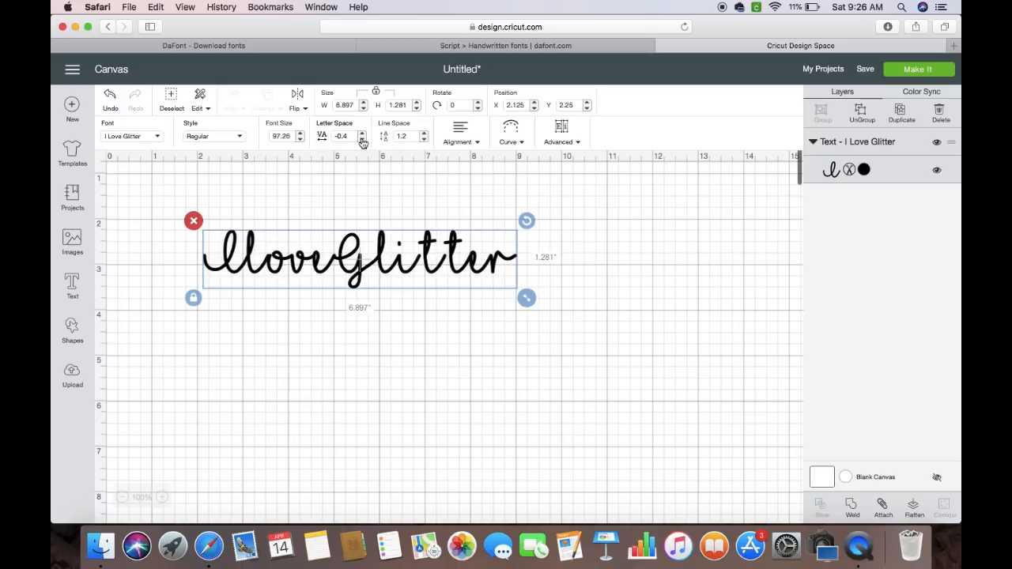
click(361, 140)
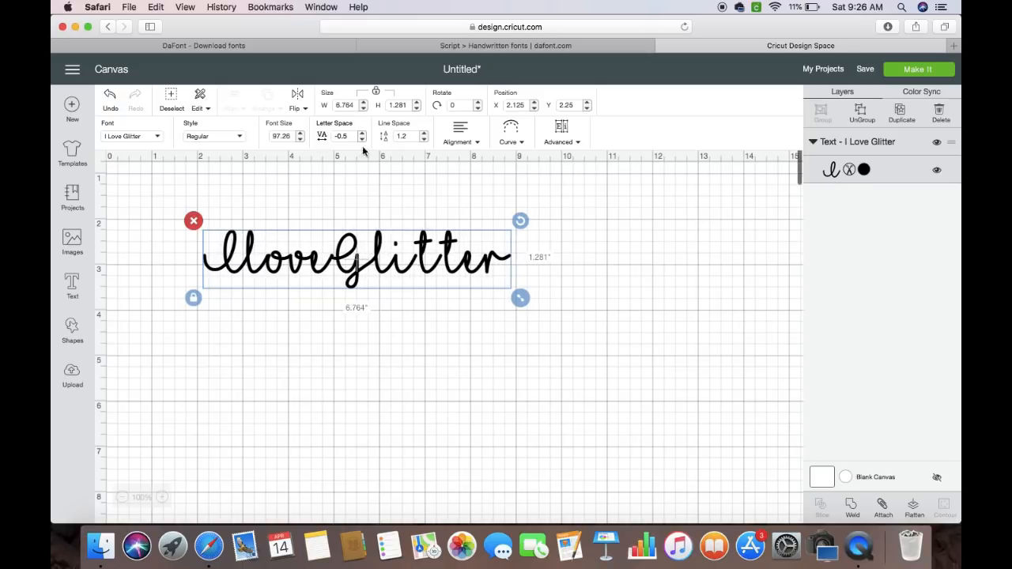
Ungroup the text into separate letters and move the final letters of "Glitter" closer together so their strokes connect
click(862, 115)
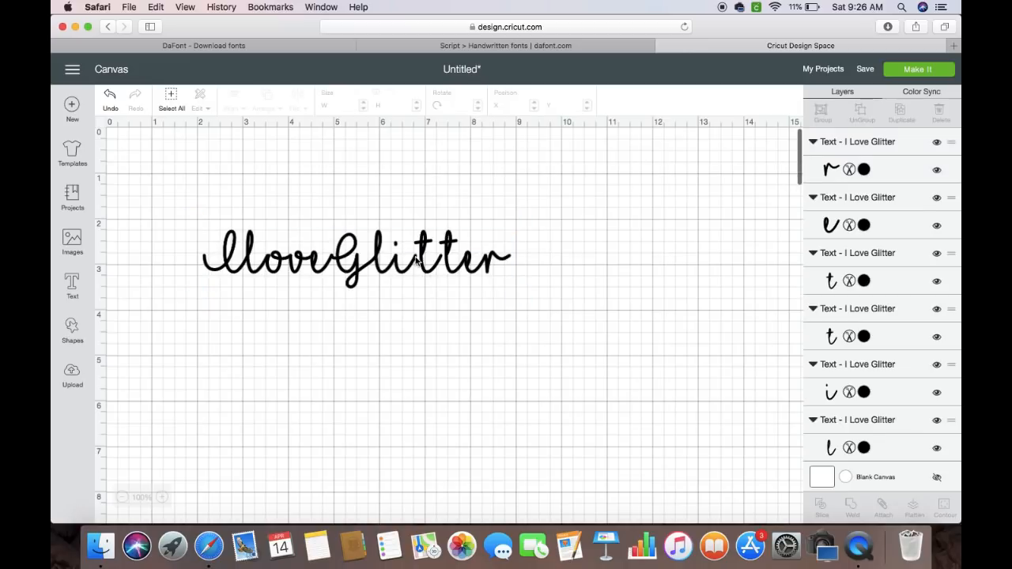
click(421, 252)
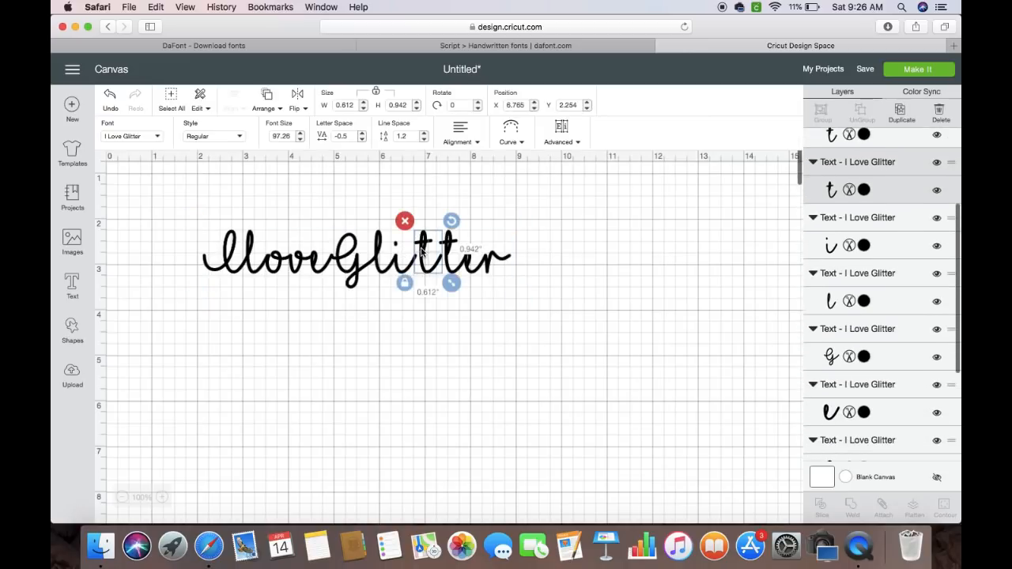
drag(419, 250, 417, 251)
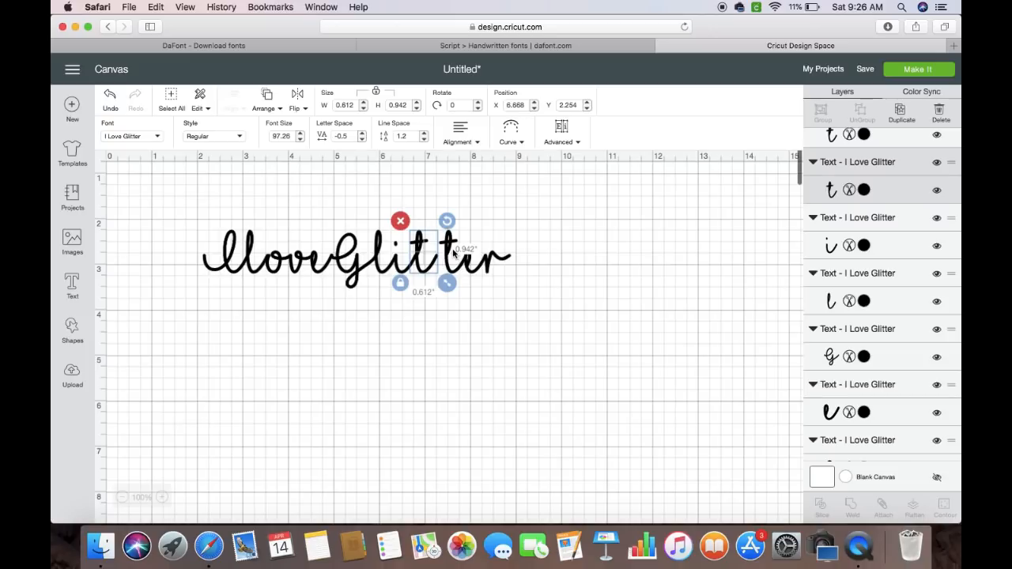
click(452, 251)
drag(451, 251, 442, 251)
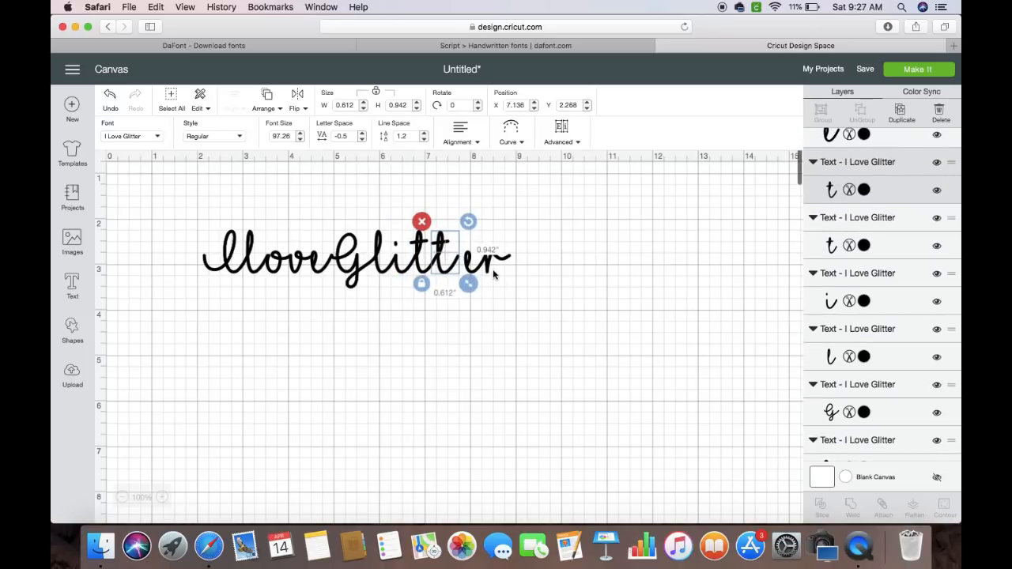
click(485, 269)
mouse_move(486, 269)
mouse_down()
mouse_move(460, 264)
mouse_move(481, 264)
mouse_up()
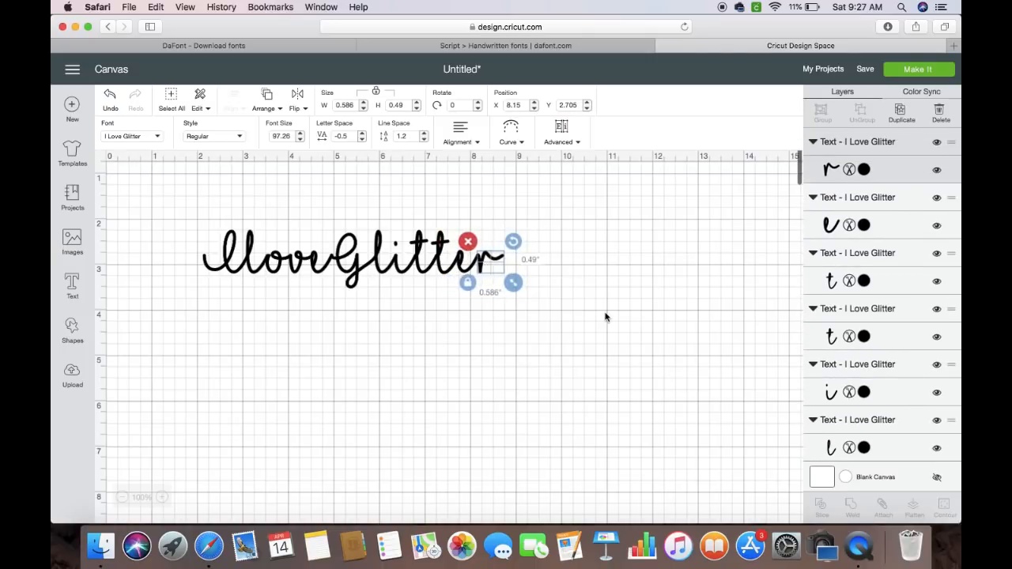
Try attaching all the letters of the phrase together, check the DaFont sample, and detach them again
click(605, 317)
drag(167, 209, 594, 336)
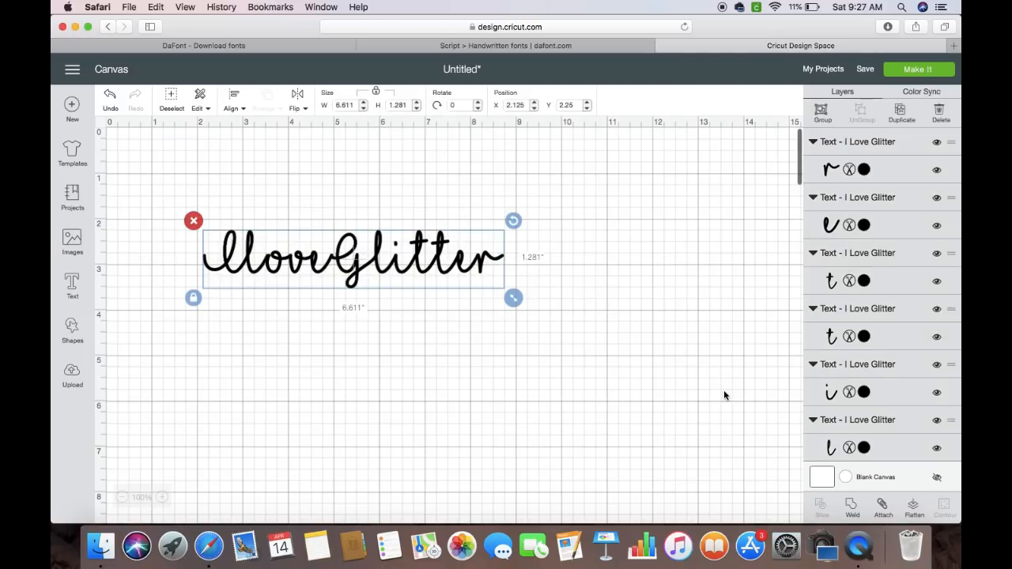
click(884, 510)
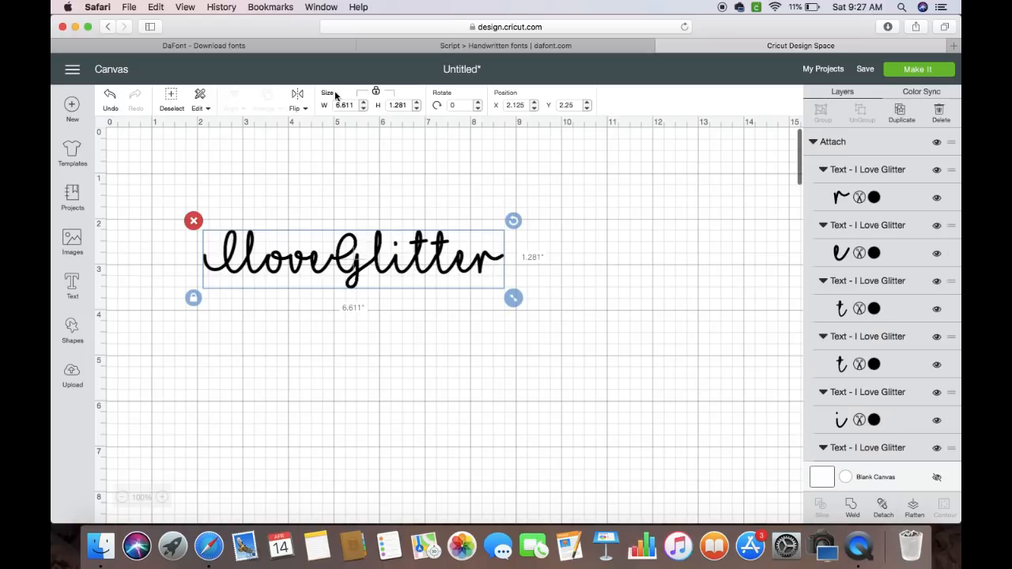
click(446, 49)
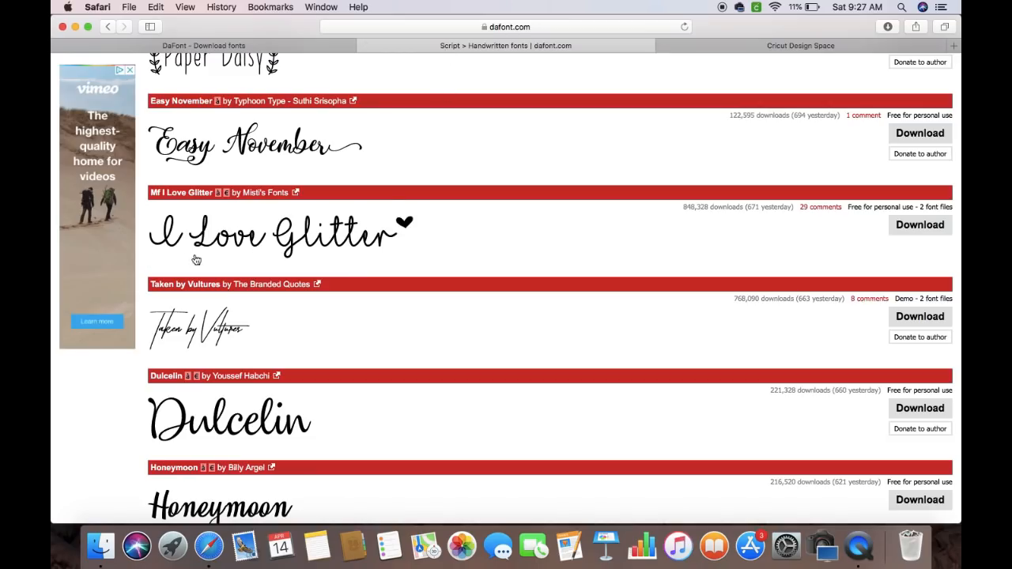
click(715, 49)
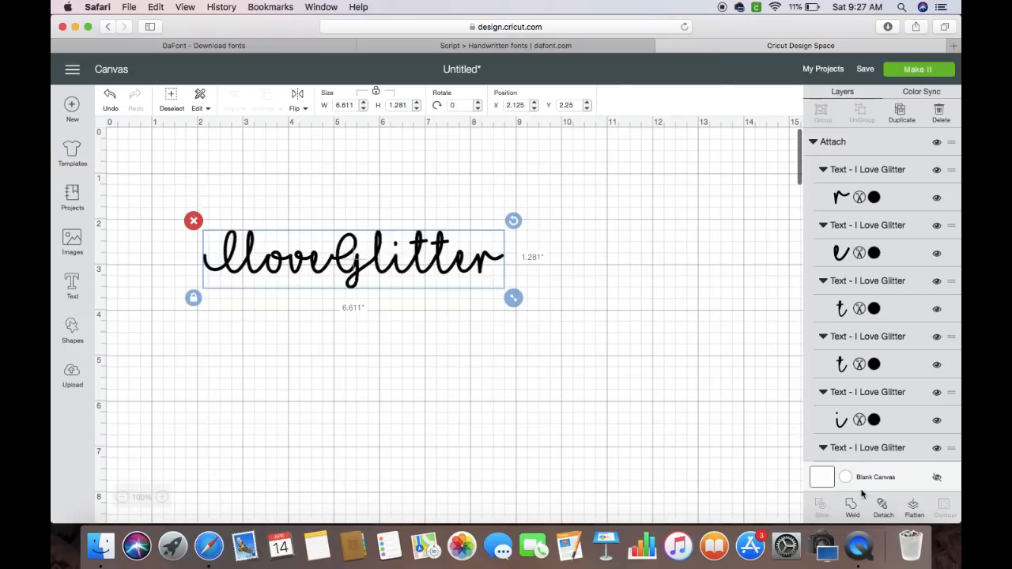
click(883, 510)
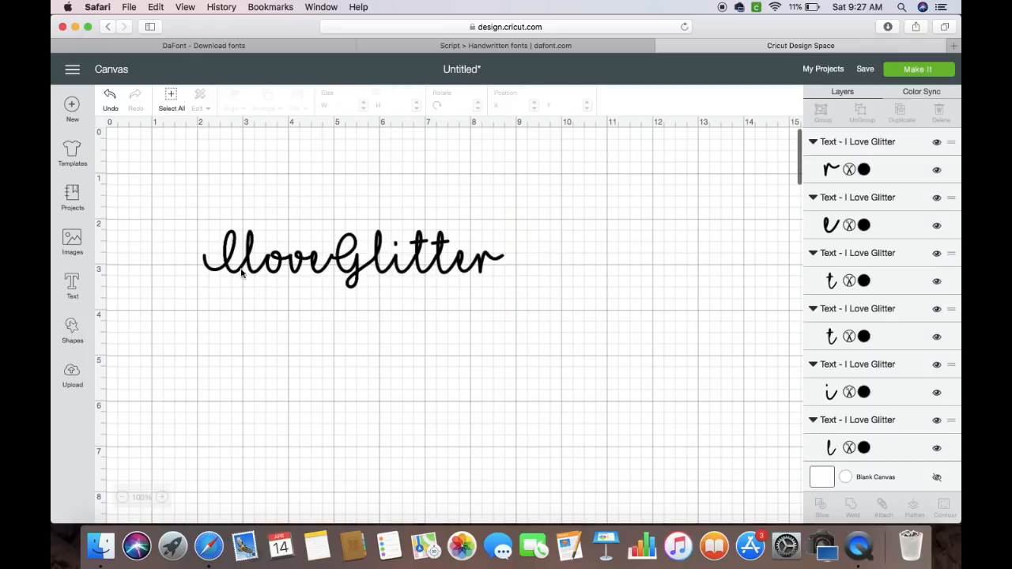
Move the capital I slightly left and all the letters of "Glitter" slightly right to create word spaces in "I love Glitter"
drag(226, 258, 213, 257)
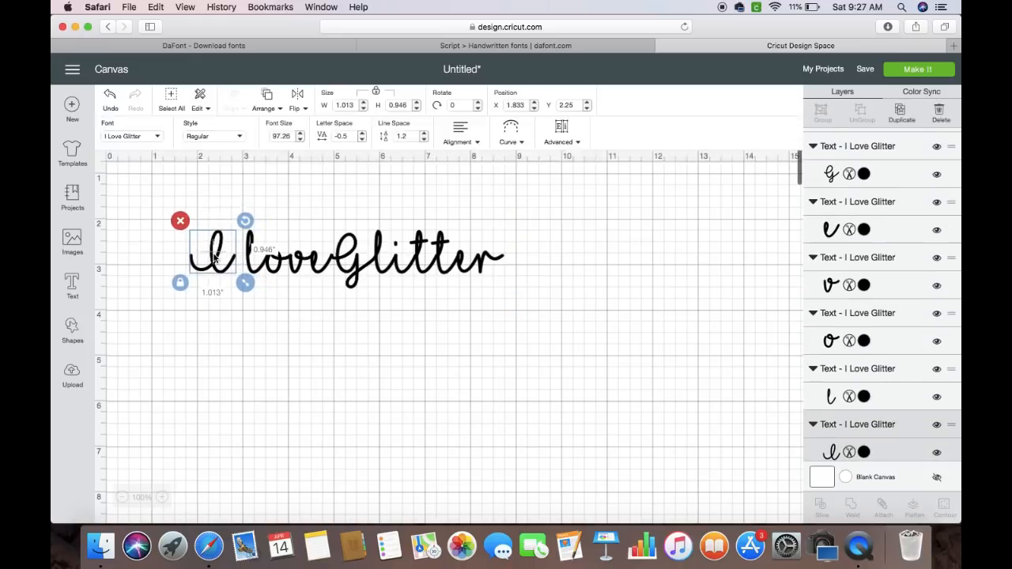
click(356, 261)
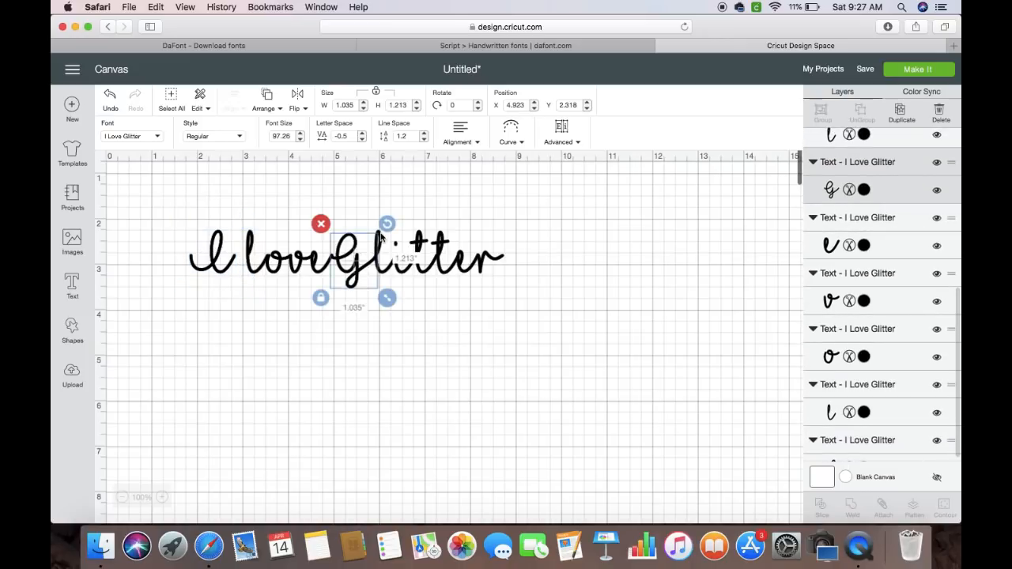
shift+click(381, 237)
shift+click(396, 257)
shift+click(419, 262)
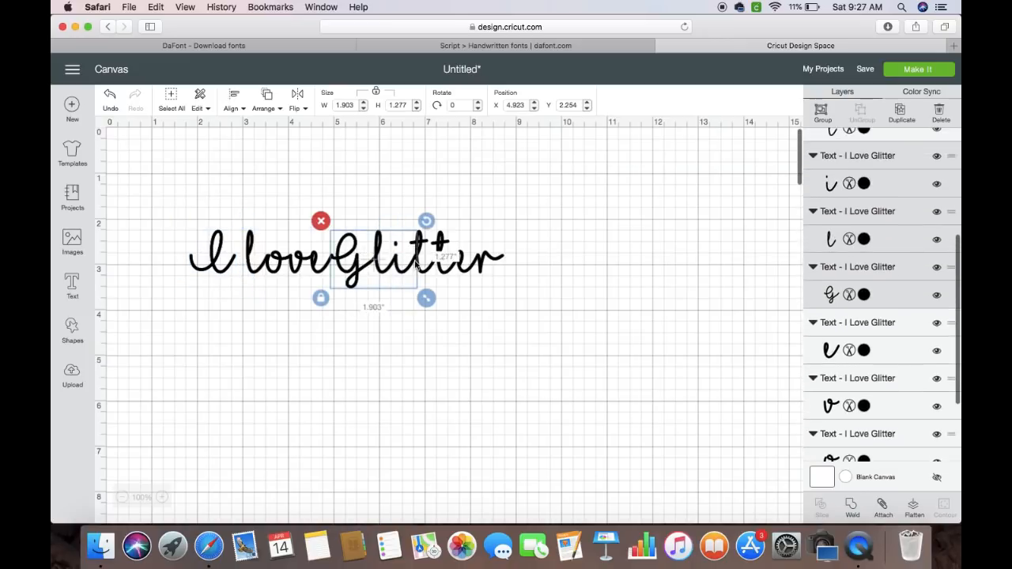
shift+click(420, 265)
shift+click(441, 265)
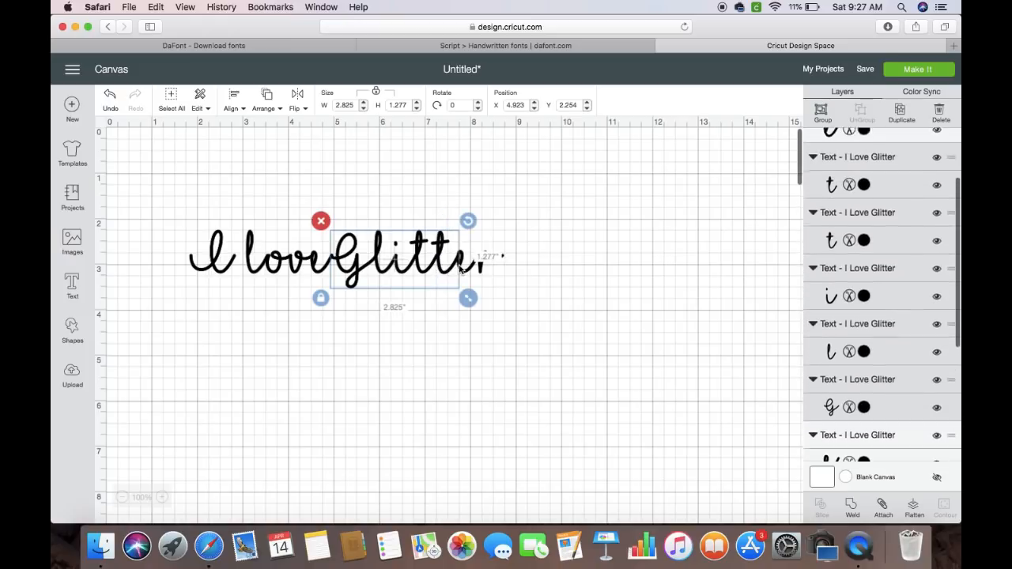
shift+click(466, 266)
shift+click(480, 267)
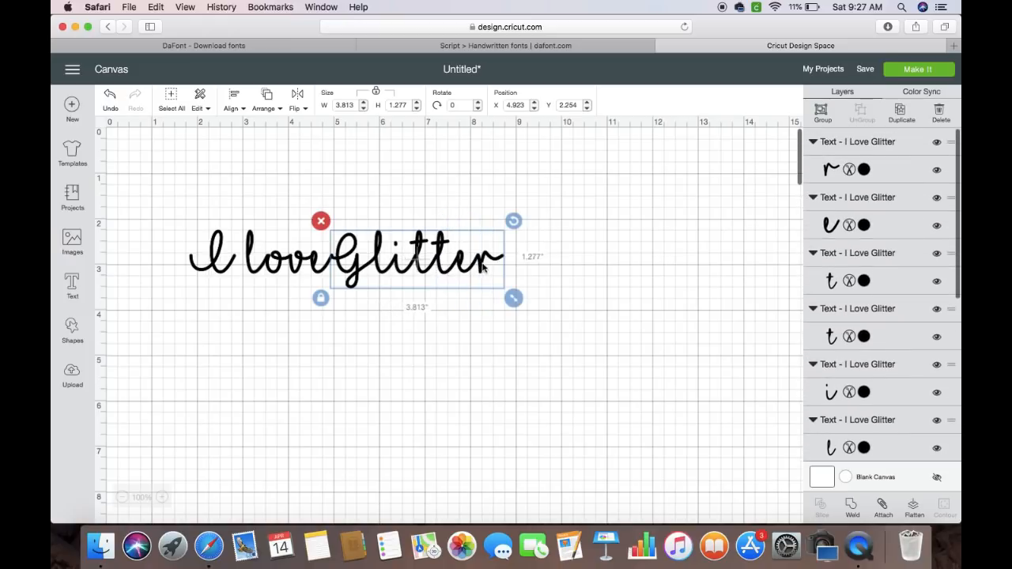
drag(480, 267, 492, 267)
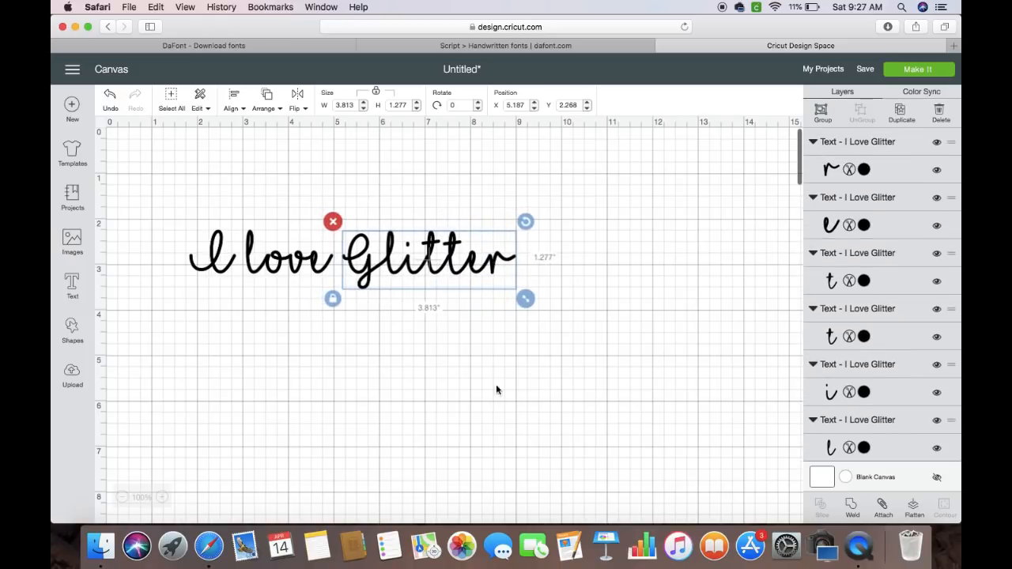
click(491, 387)
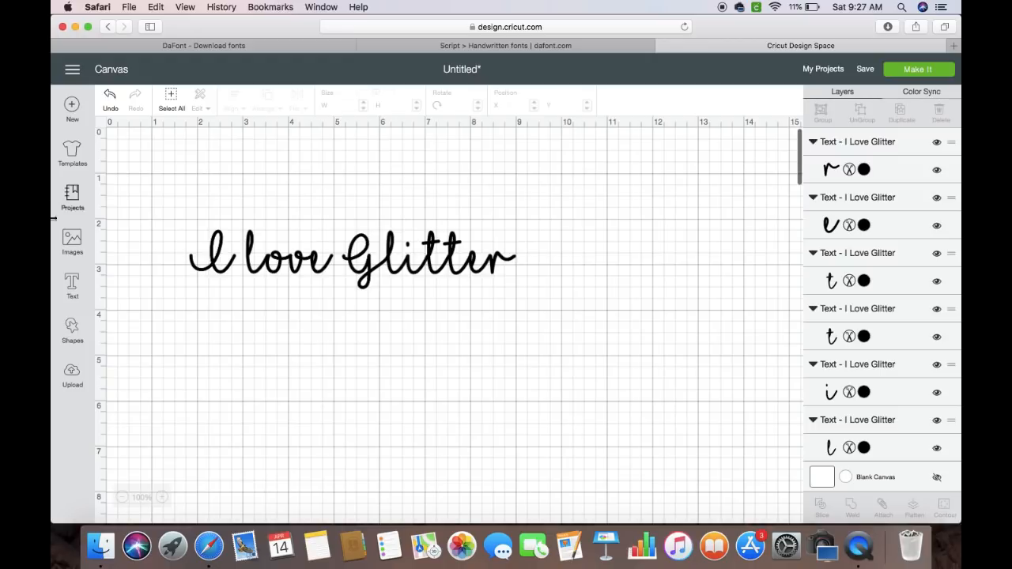
Start a new text, search the fonts for "christmas" and choose the Miraculous&Christmas font
click(72, 284)
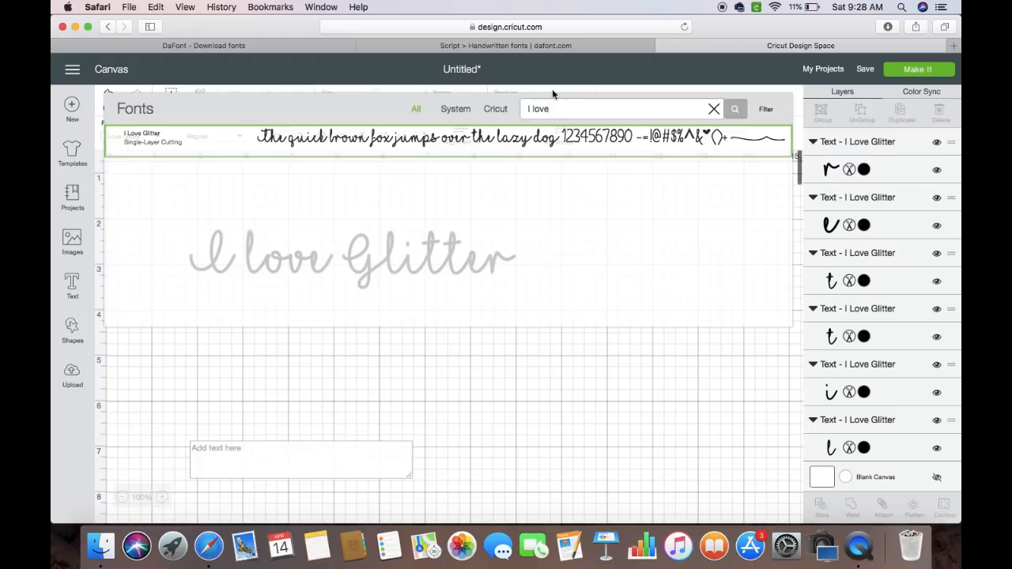
mouse_move(543, 109)
mouse_down()
mouse_move(517, 109)
mouse_move(544, 109)
mouse_up()
triple_click(540, 109)
text(christmas)
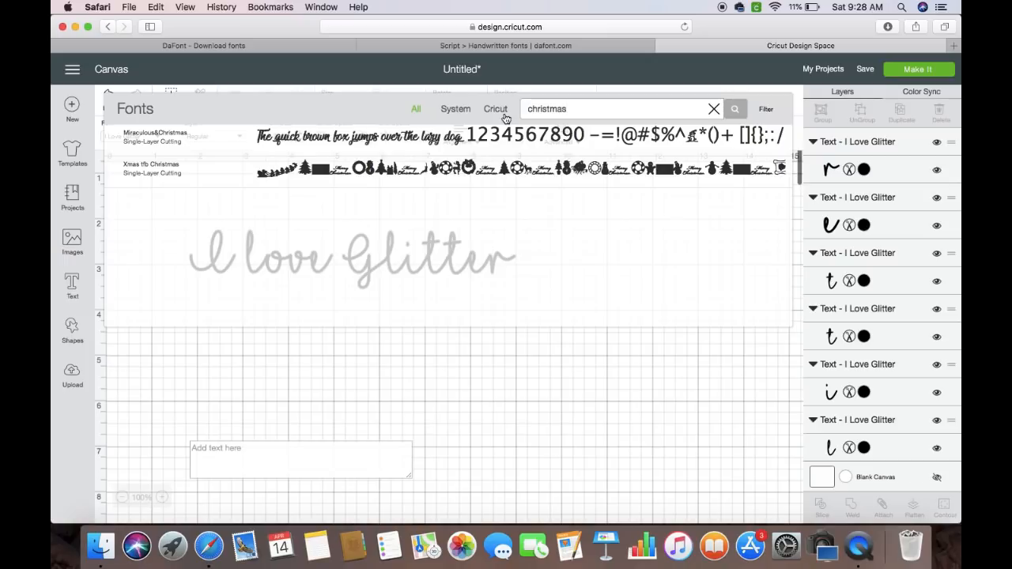
click(204, 140)
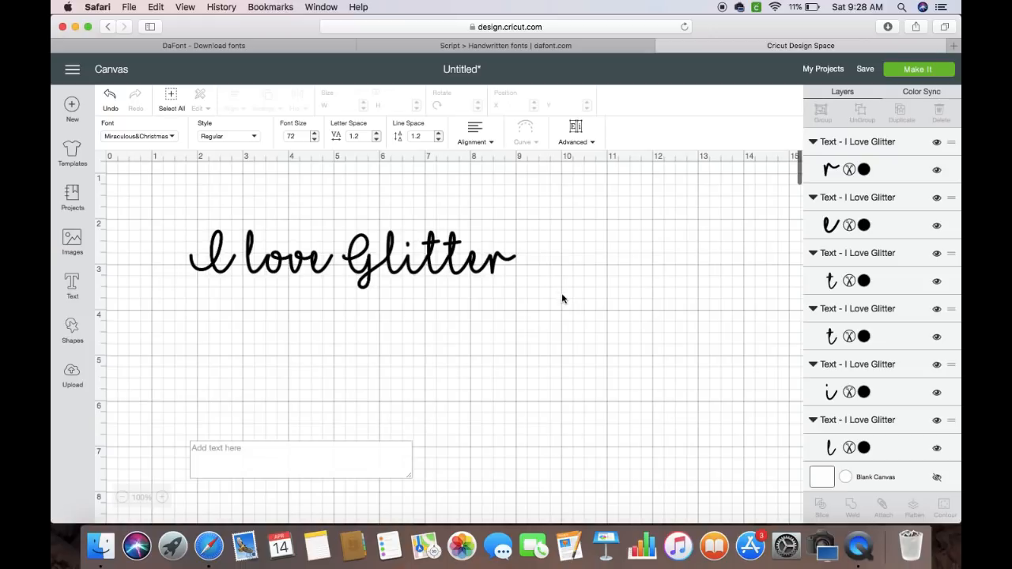
Add the text "Merry Christmas", enlarge it to about 8.6 inches wide and place it below "I love Glitter"
click(316, 472)
text(Merry )
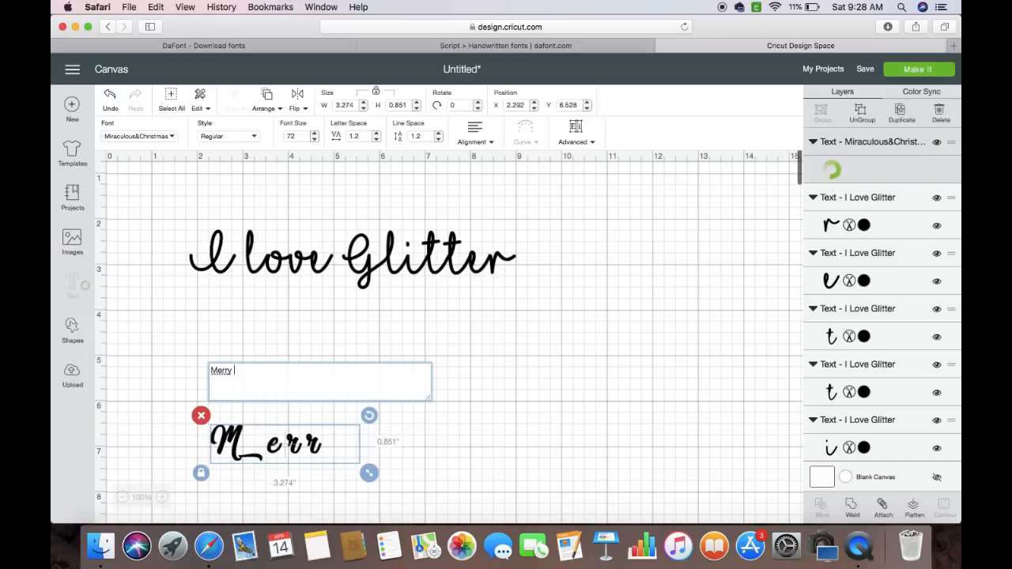
text(Ch)
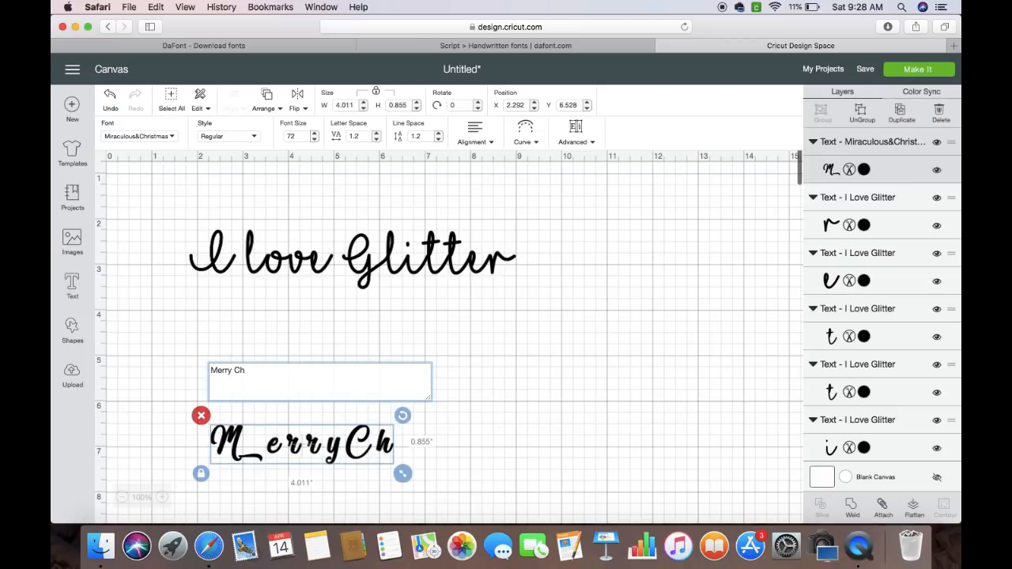
text(ristmas)
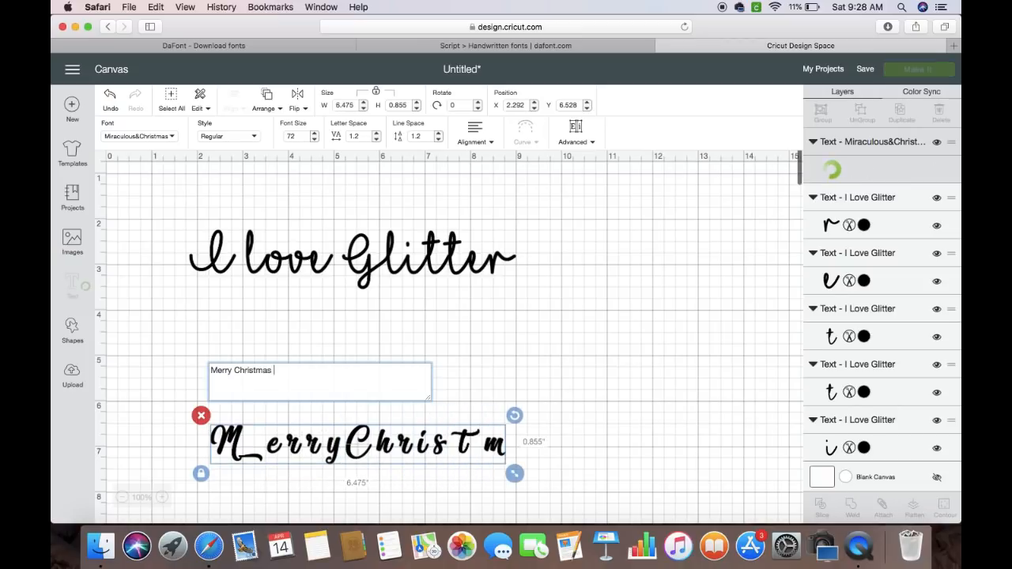
drag(555, 473, 612, 479)
drag(345, 459, 345, 385)
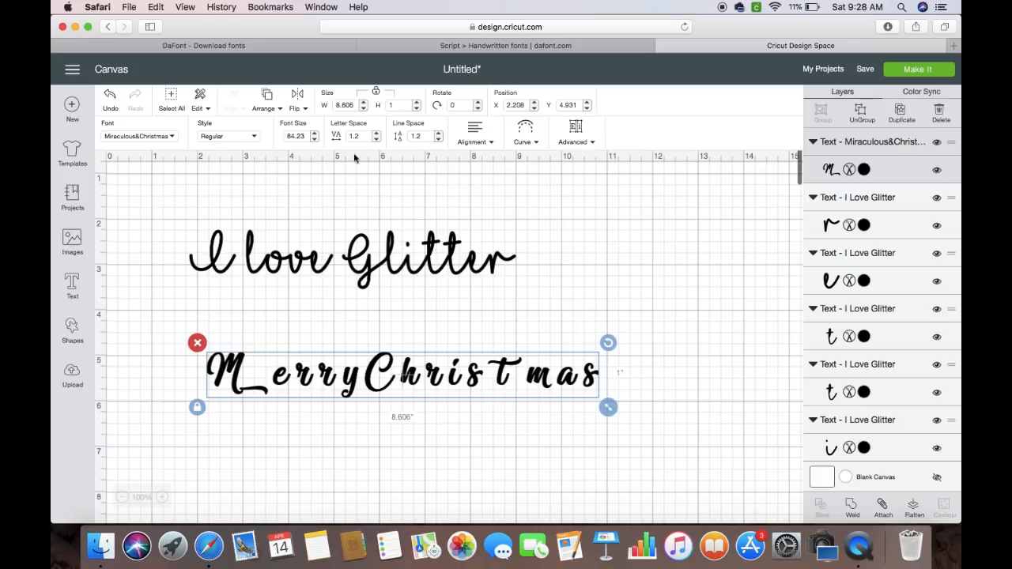
Reduce the letter space of the "Merry Christmas" text to -0.8
click(376, 140)
click(376, 140)
click(377, 140)
click(377, 140)
click(377, 140)
click(376, 140)
click(376, 140)
click(376, 140)
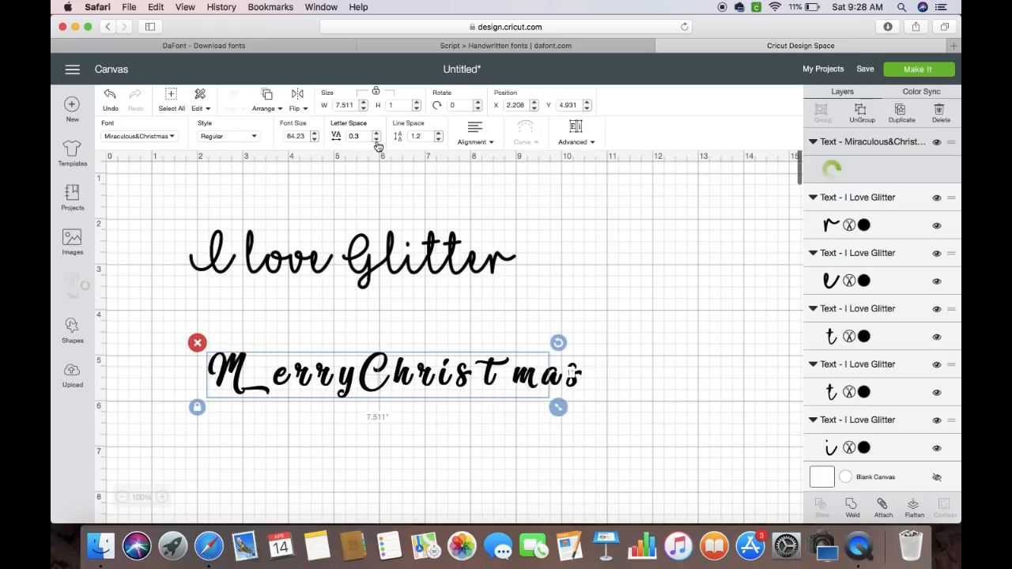
click(376, 140)
click(376, 140)
click(376, 140)
click(377, 140)
click(377, 140)
click(376, 140)
click(376, 140)
click(376, 140)
click(377, 140)
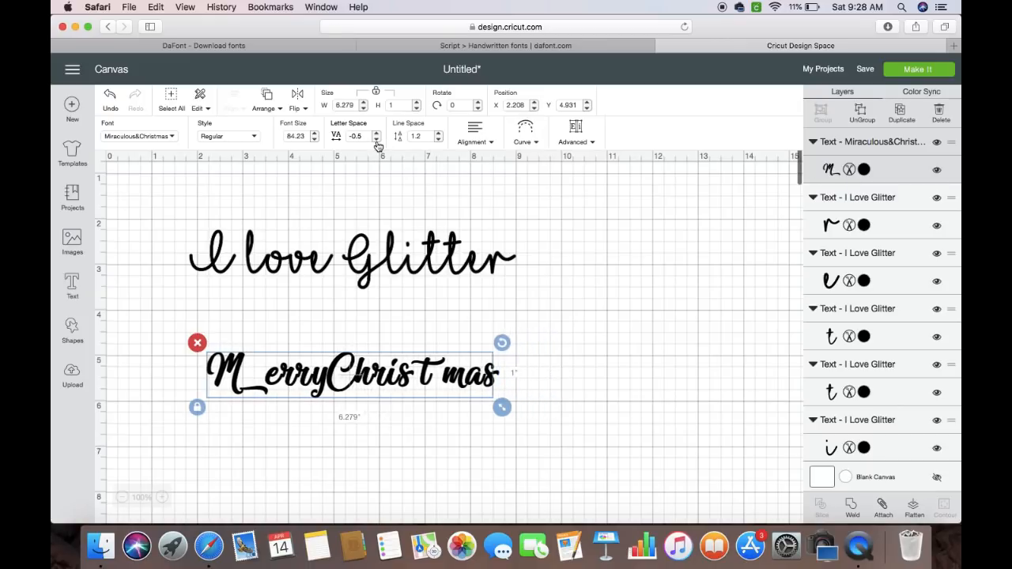
click(376, 140)
click(376, 140)
click(376, 141)
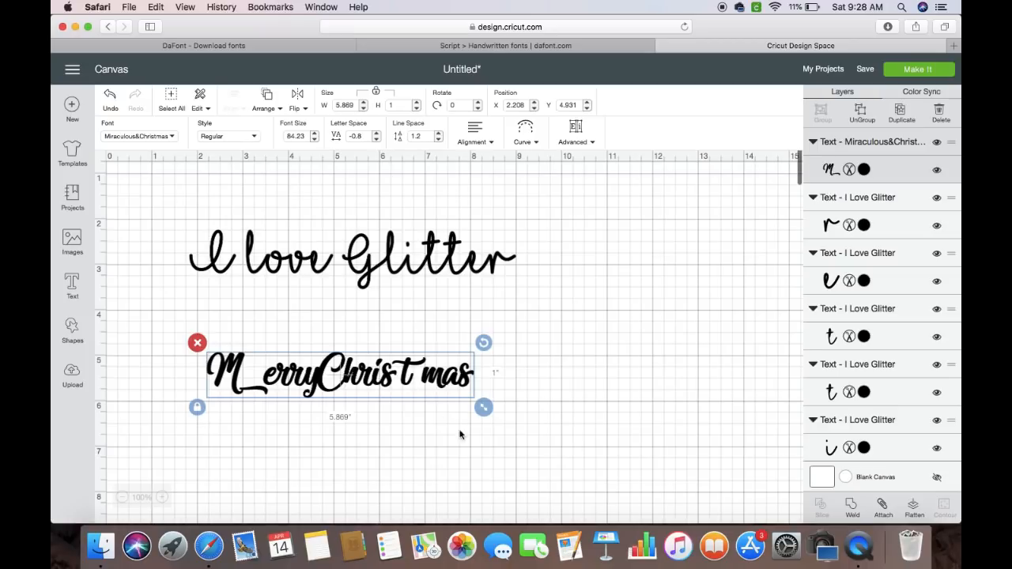
click(432, 448)
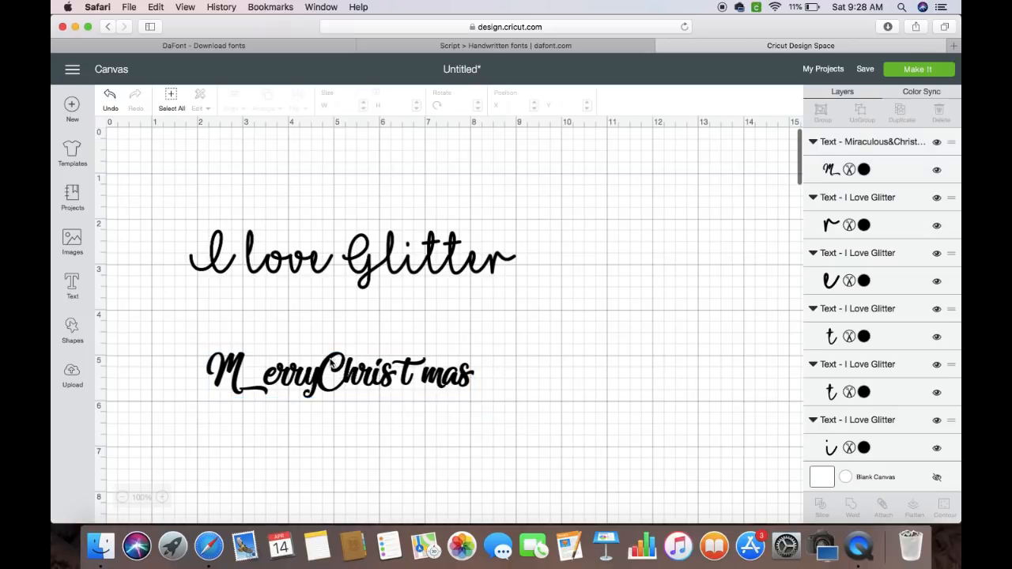
Ungroup "Merry Christmas" into separate letters and move "erry" together up against the capital M
drag(188, 336, 581, 471)
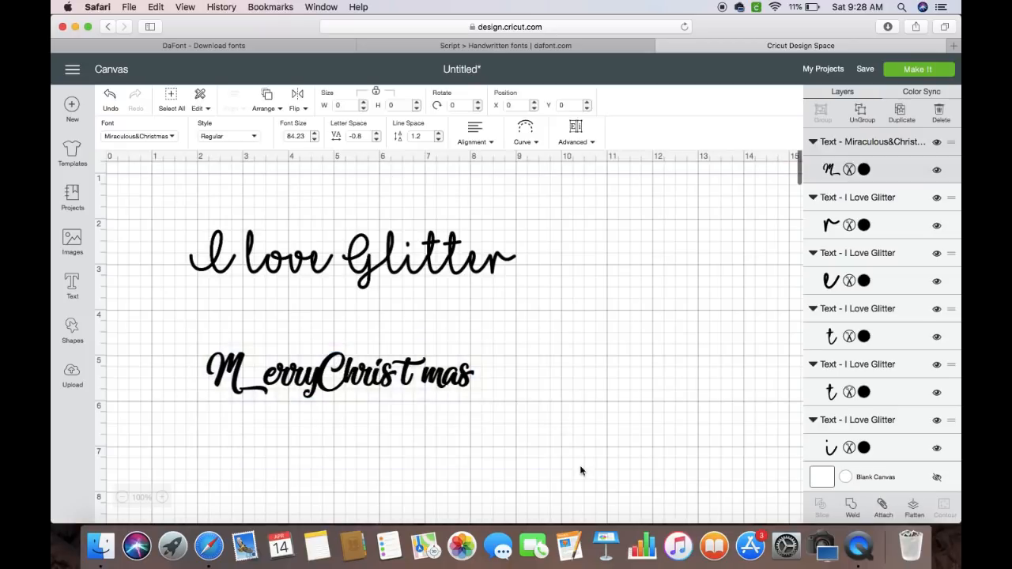
click(594, 138)
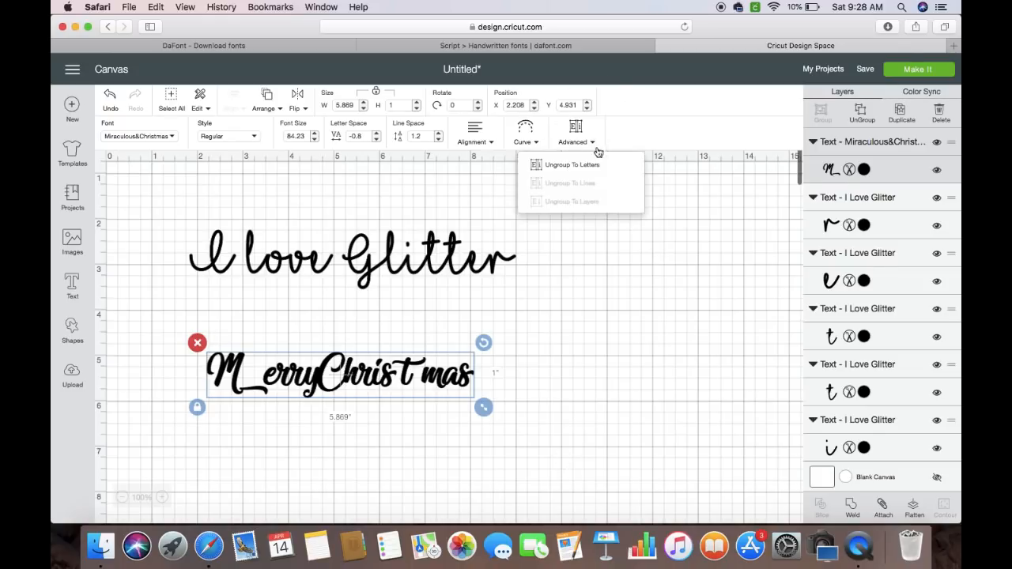
click(591, 175)
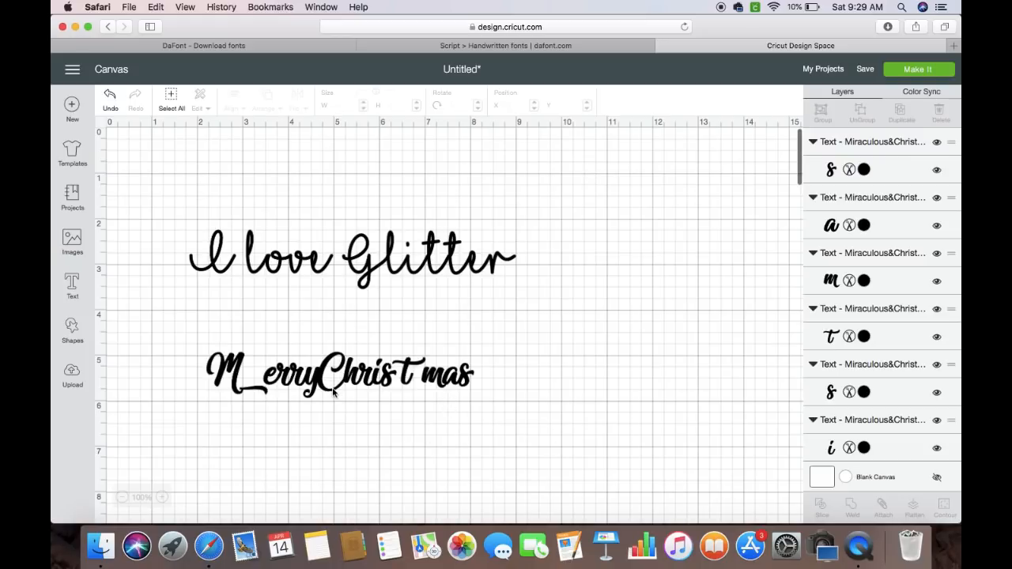
click(273, 378)
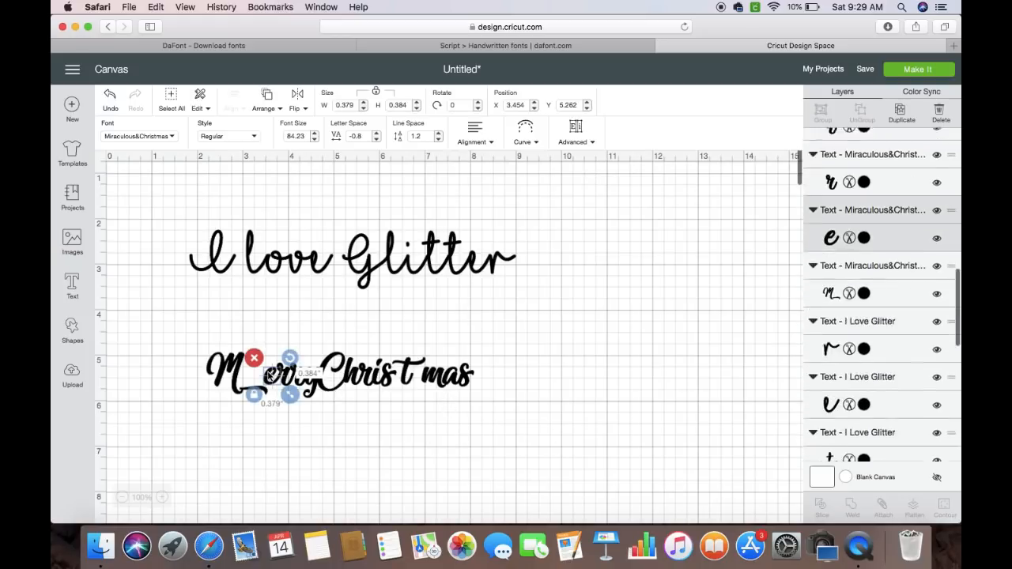
shift+click(299, 378)
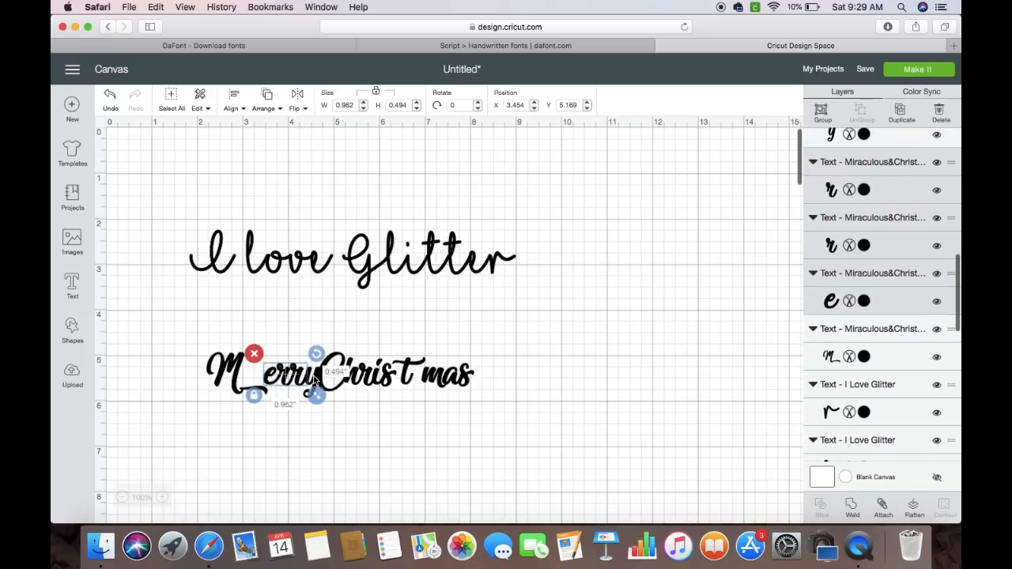
shift+click(315, 380)
drag(315, 380, 289, 381)
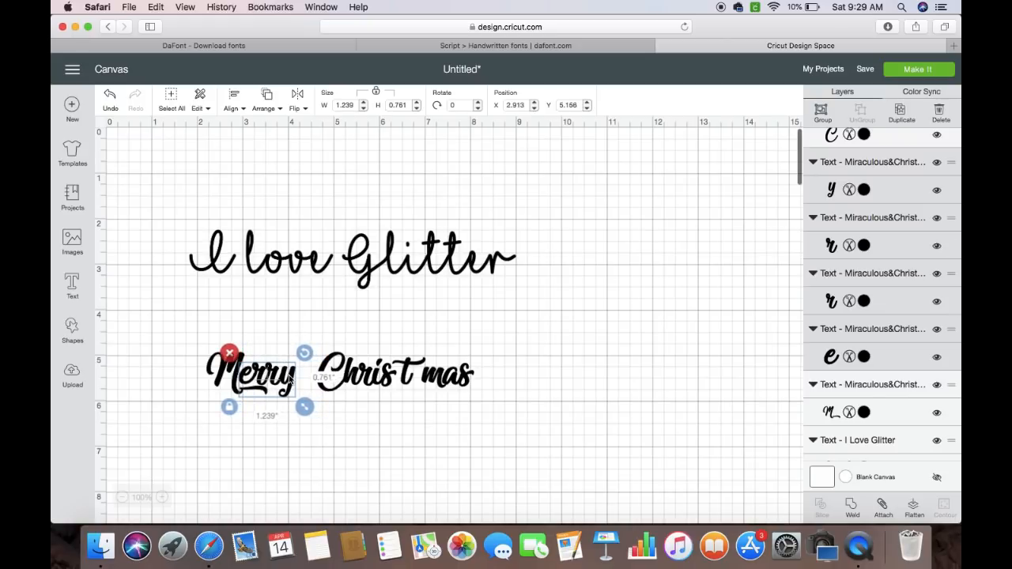
Select the letters of "Chris" together and move them closer to "Merry"
click(329, 369)
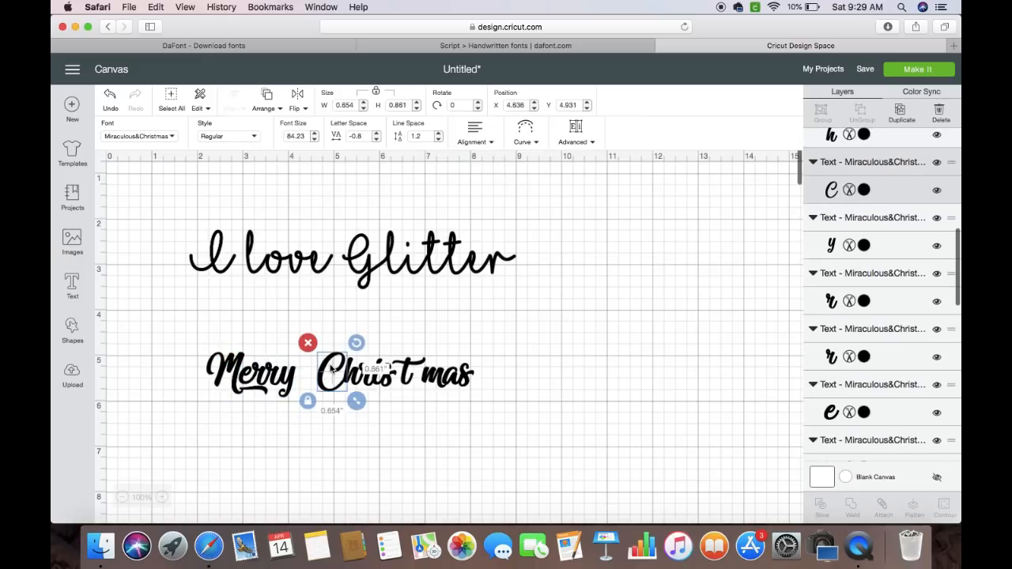
shift+click(366, 380)
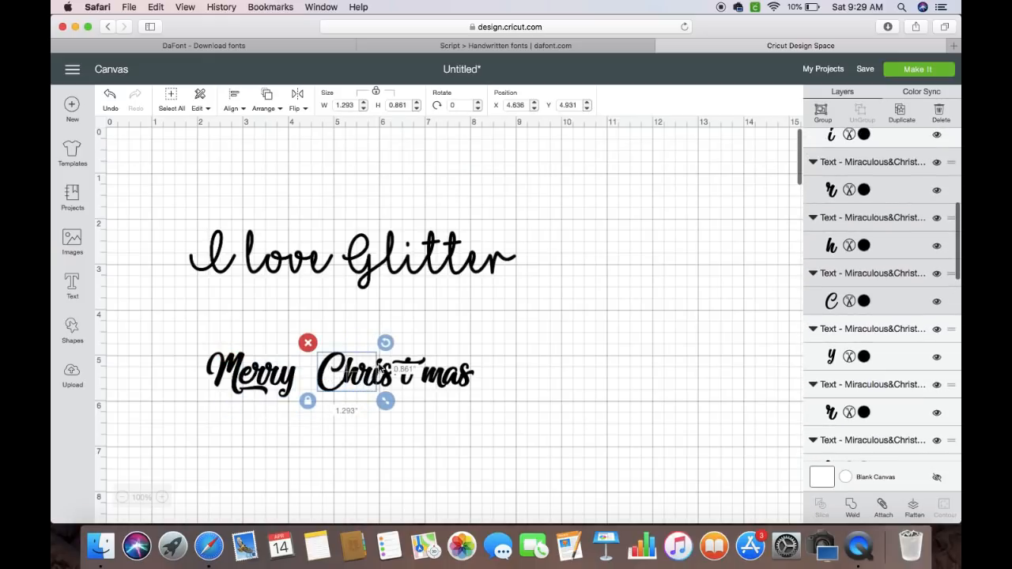
shift+click(385, 378)
shift+click(388, 379)
drag(387, 379, 375, 382)
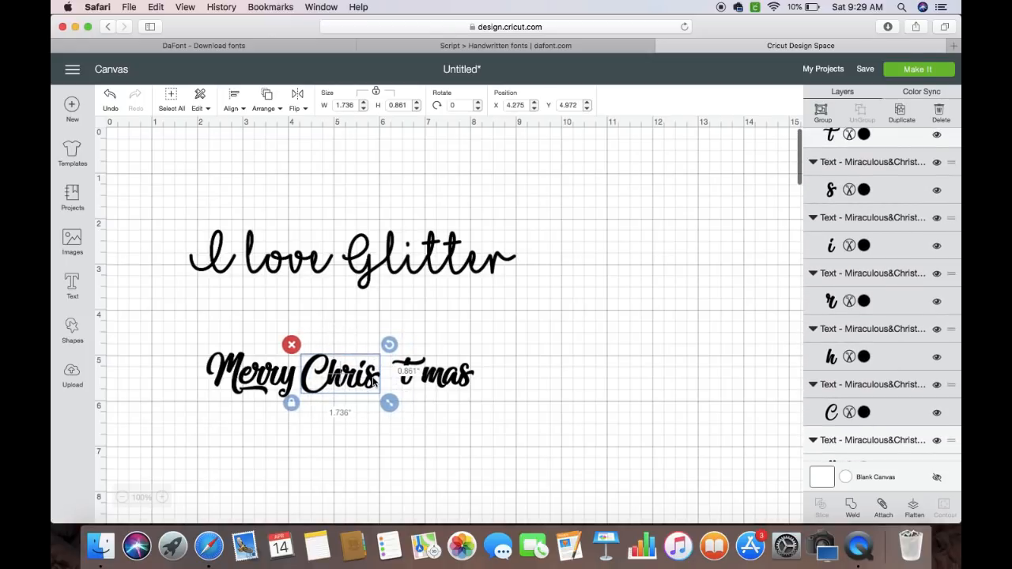
Move the t of "Christmas" up against "Chris" and bring "mas" together up against the t
click(407, 385)
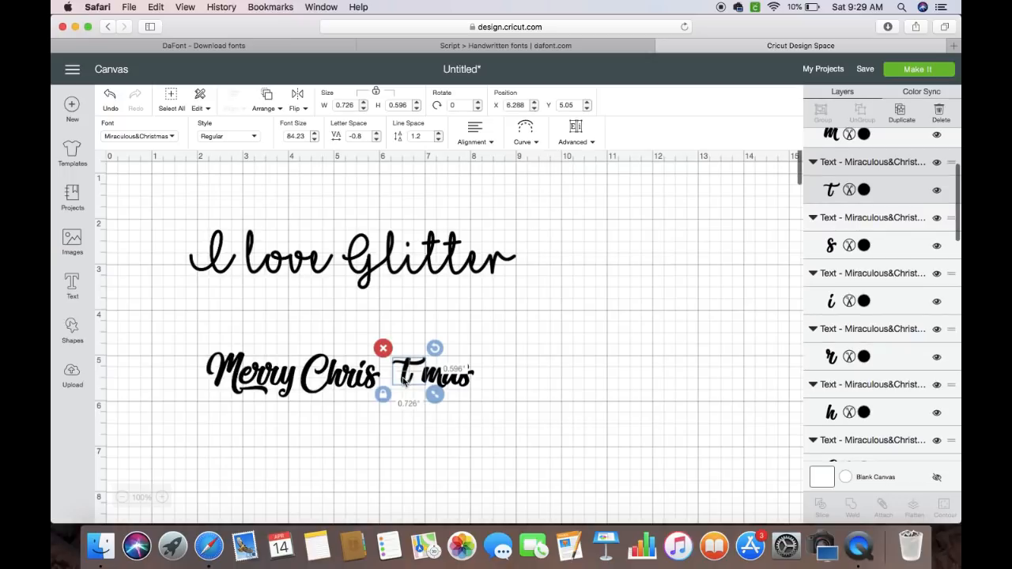
drag(407, 385, 377, 378)
click(437, 383)
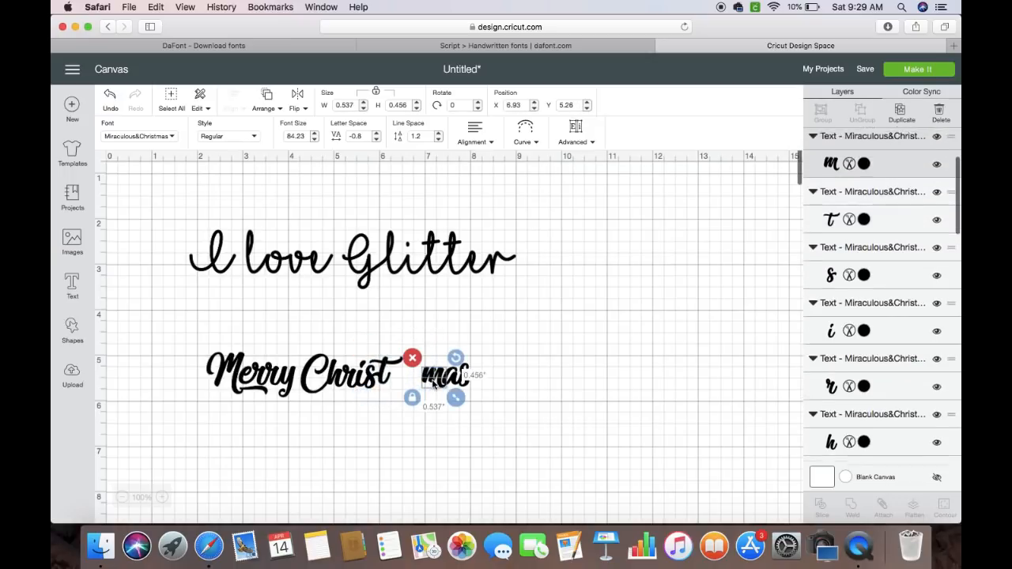
shift+click(451, 380)
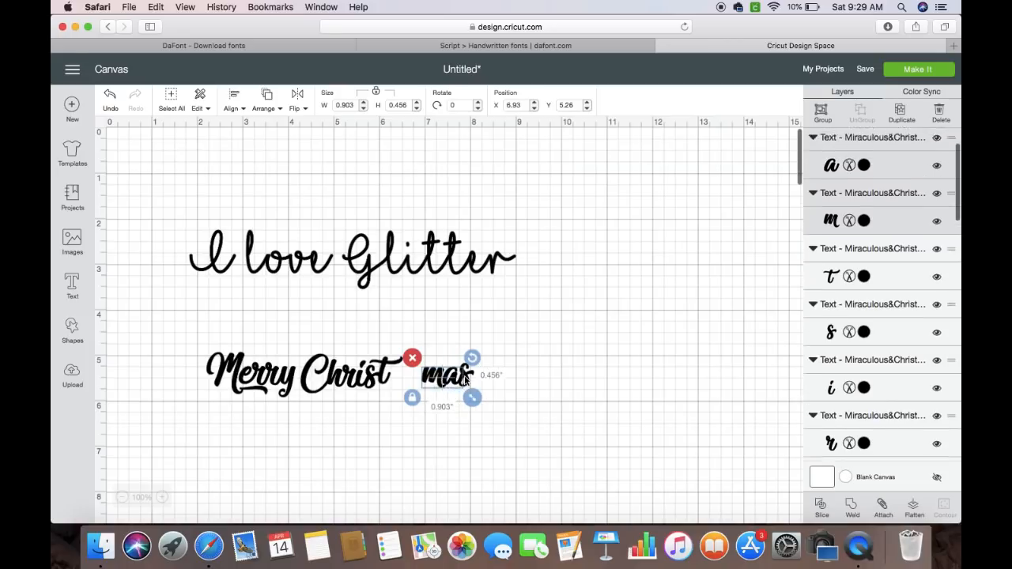
shift+click(466, 379)
drag(467, 380, 431, 380)
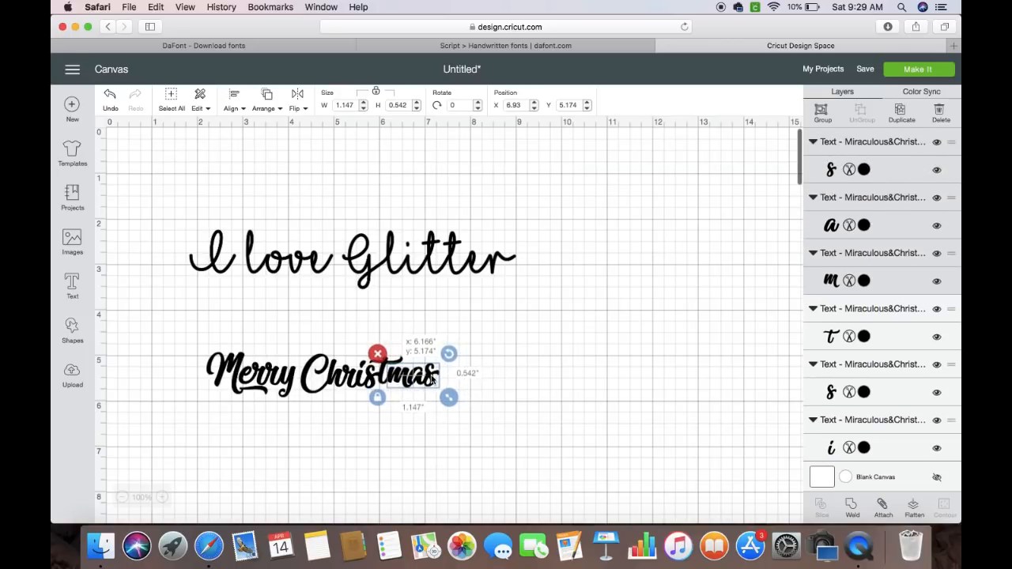
click(492, 381)
Select all the letters of "Merry Christmas" and enlarge them together to about 8.5 inches wide
drag(198, 348, 476, 436)
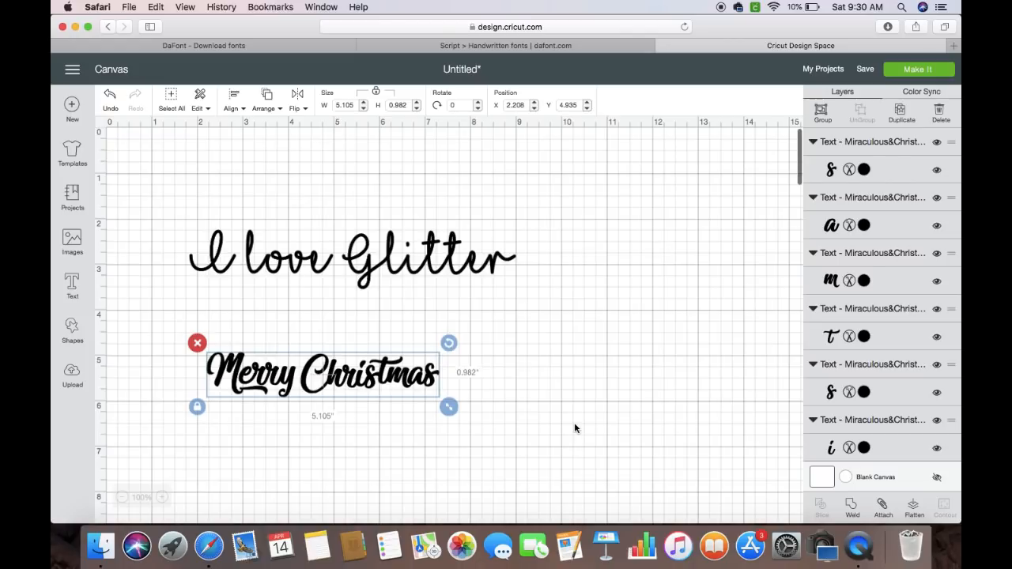
drag(448, 407, 451, 408)
drag(539, 458, 609, 472)
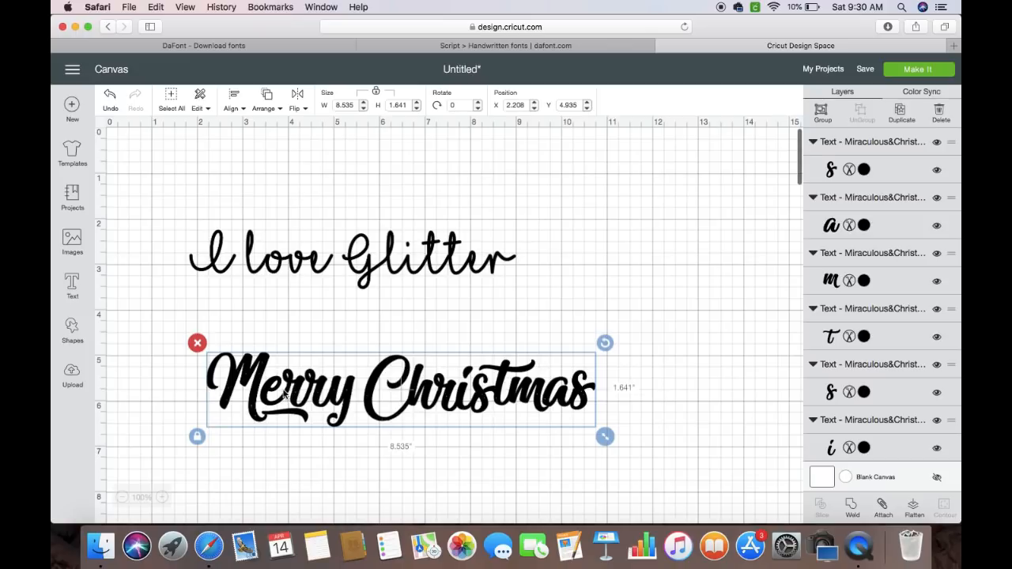
scroll(291, 394, up, 10)
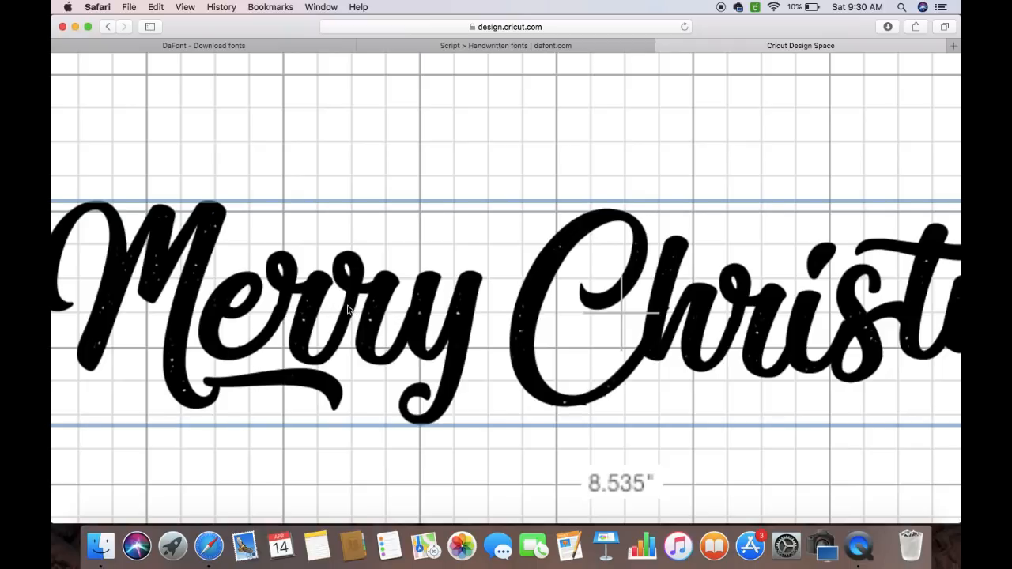
click(350, 449)
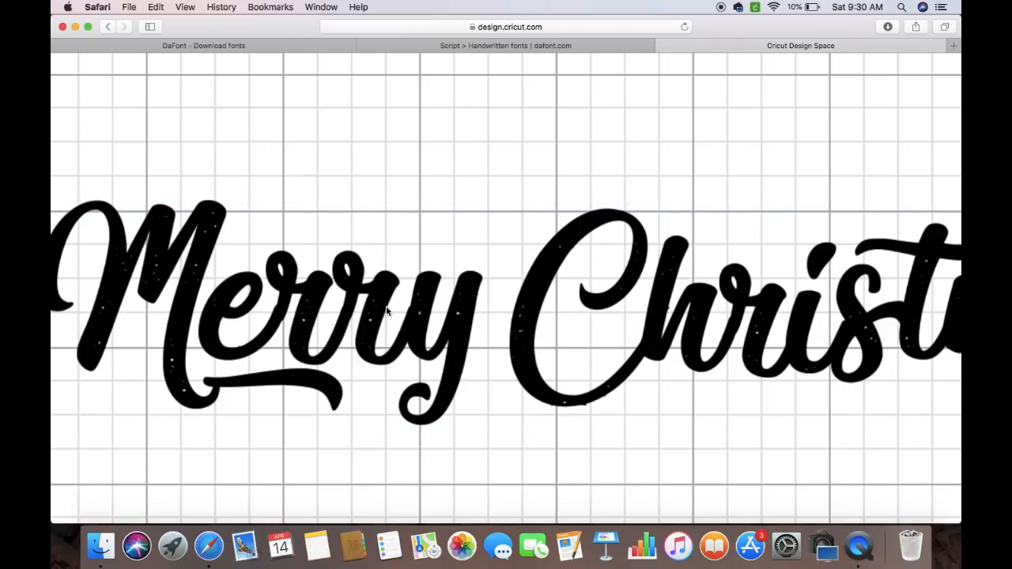
scroll(388, 313, down, 5)
scroll(385, 313, down, 5)
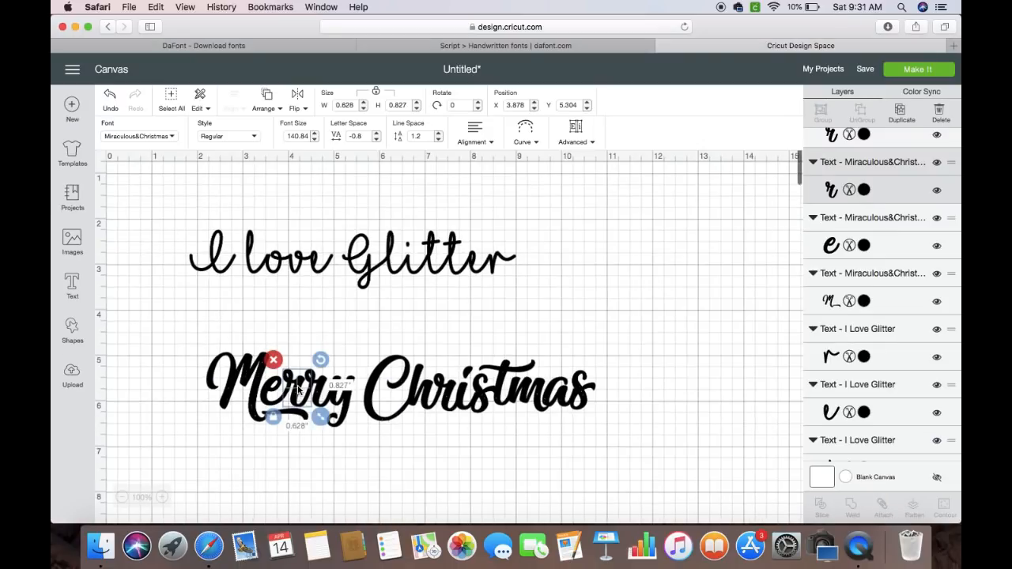
Try to nudge the first r of "Merry" to refine its join with the neighbouring letters
click(298, 387)
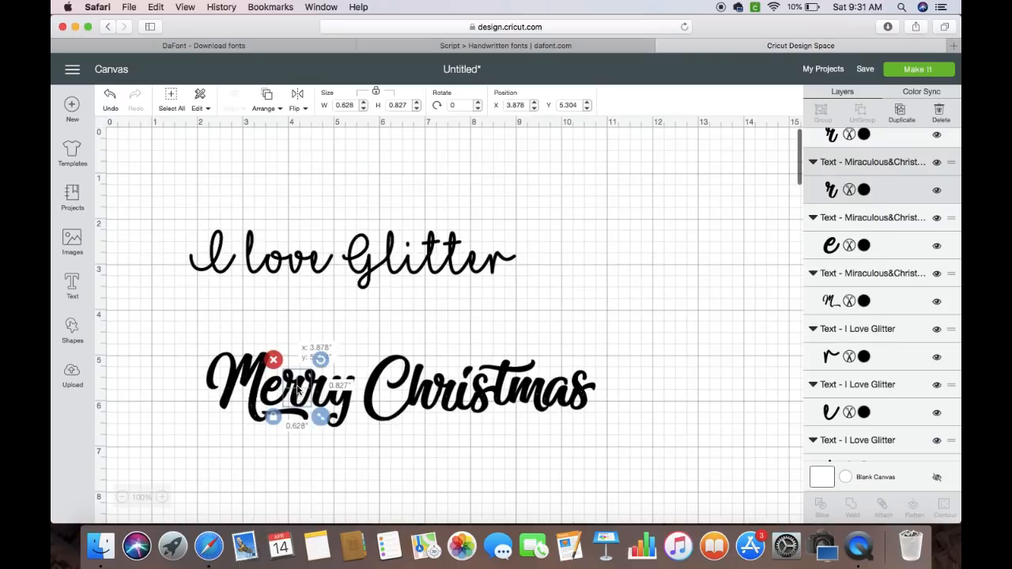
click(355, 439)
click(298, 388)
drag(297, 388, 298, 388)
click(387, 490)
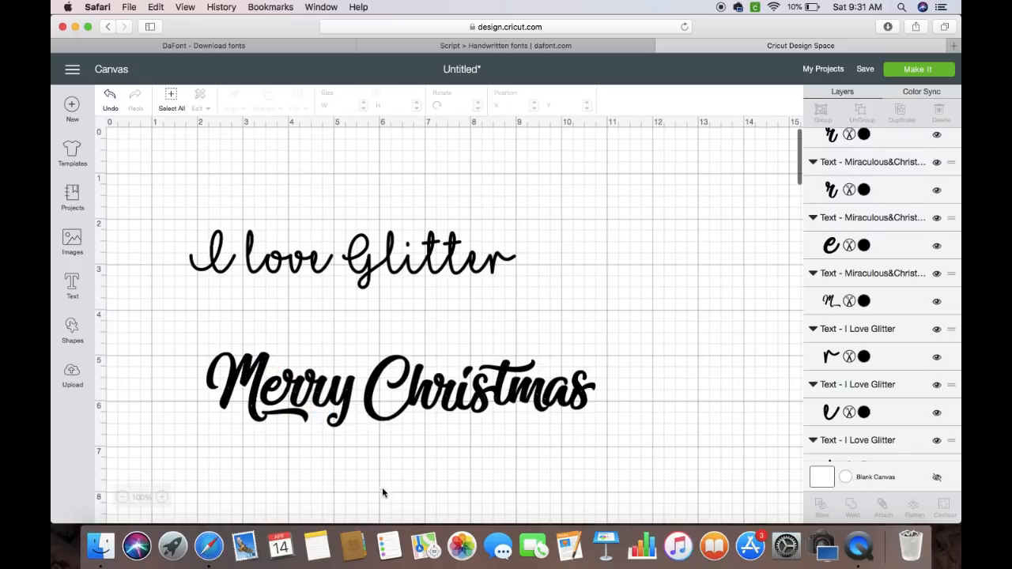
click(298, 388)
drag(297, 388, 300, 389)
click(395, 488)
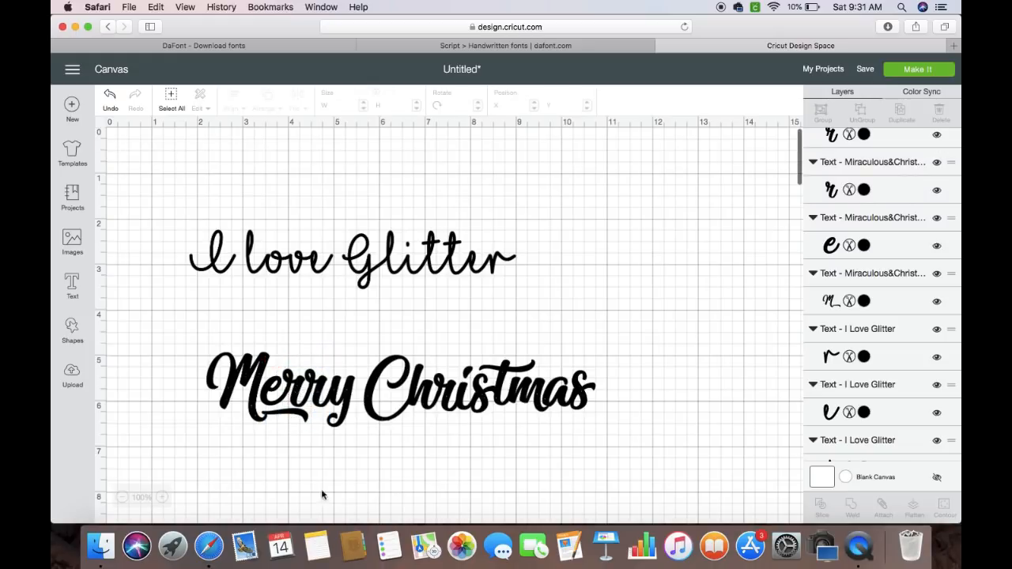
Nudge both r's and the y of "Merry" slightly left to close the gaps between the letters
click(162, 498)
click(162, 498)
click(162, 497)
scroll(271, 482, down, 10)
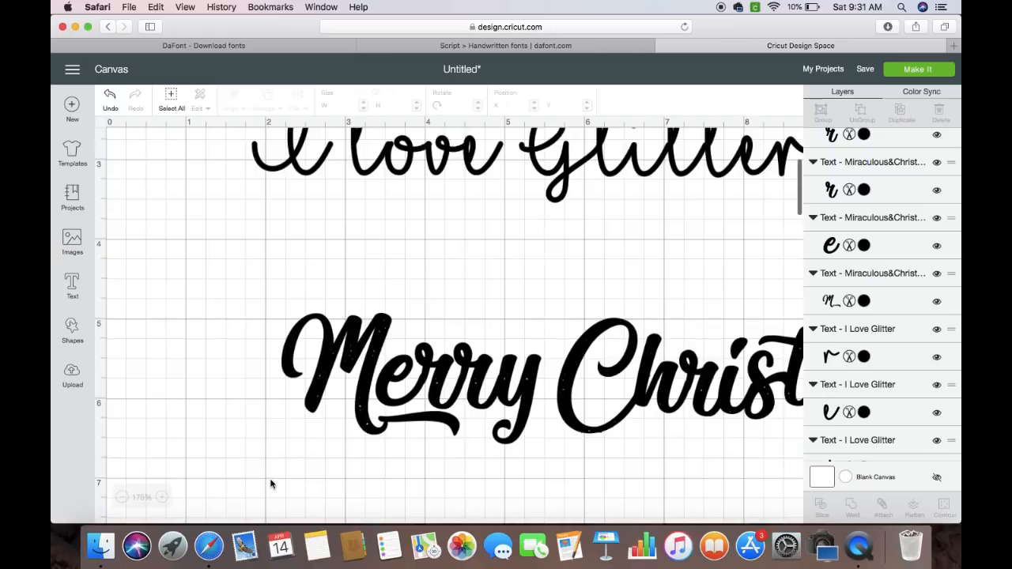
click(439, 327)
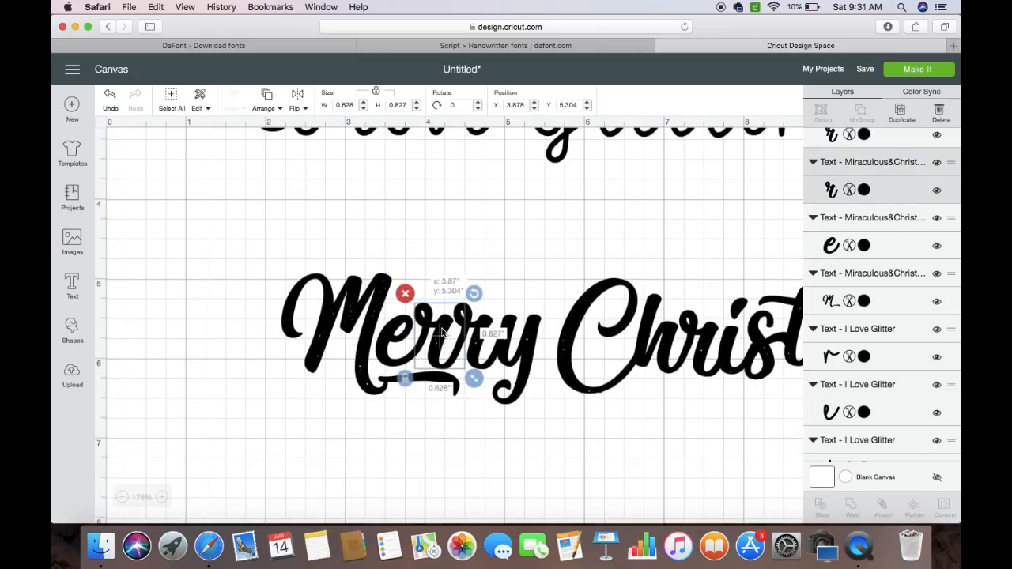
drag(440, 332, 481, 326)
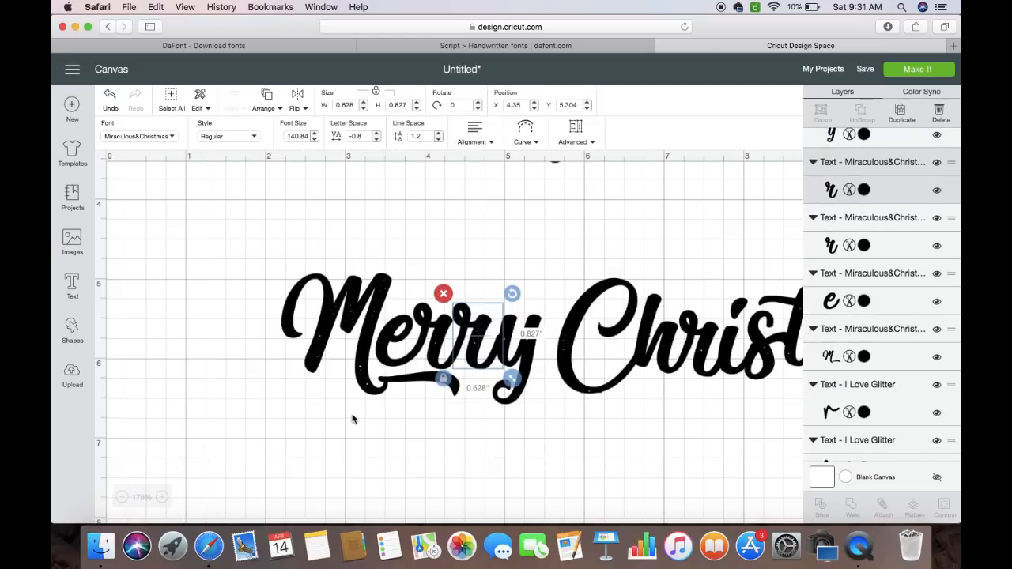
drag(485, 325, 484, 327)
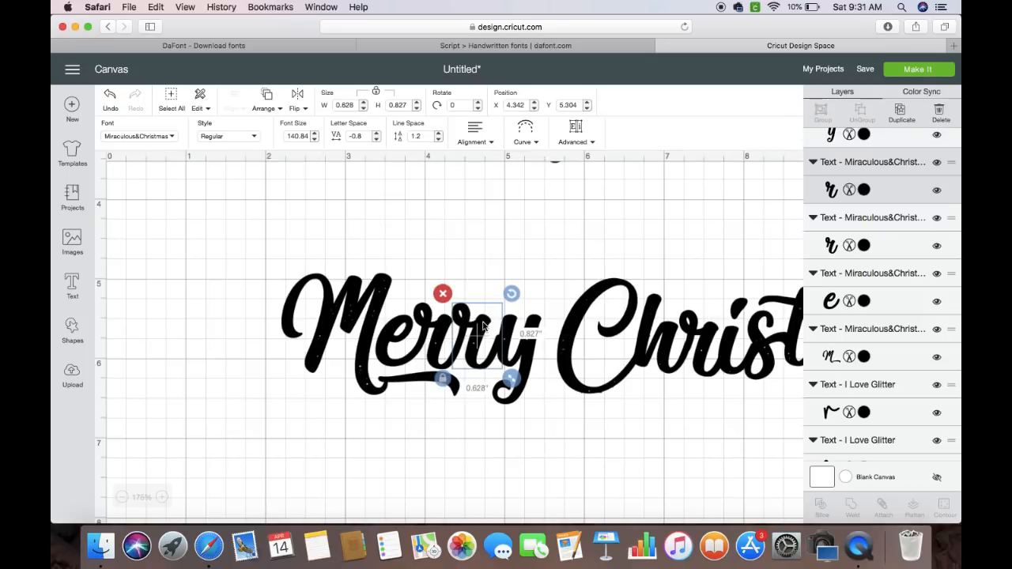
click(469, 425)
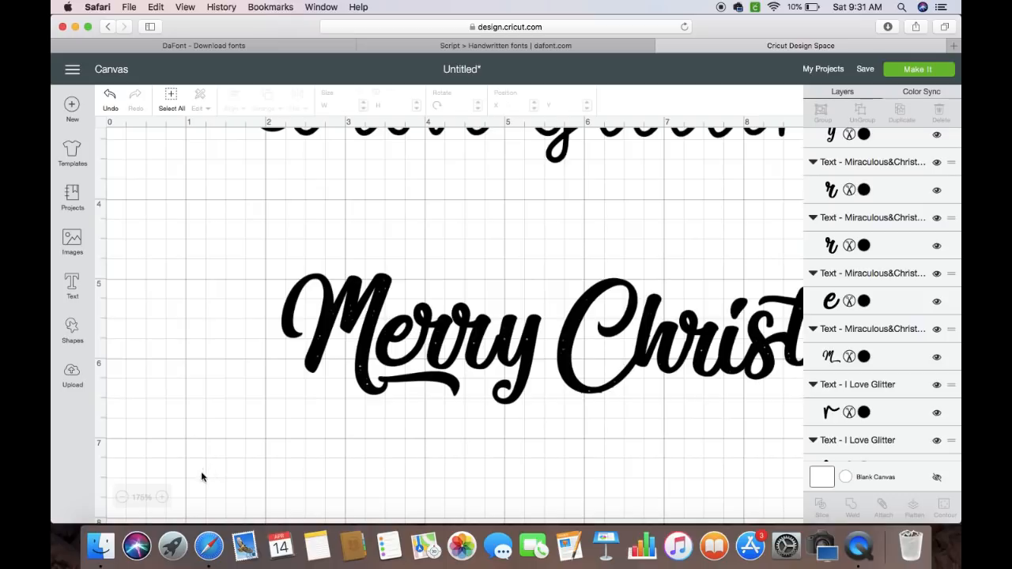
drag(528, 351, 521, 351)
click(562, 413)
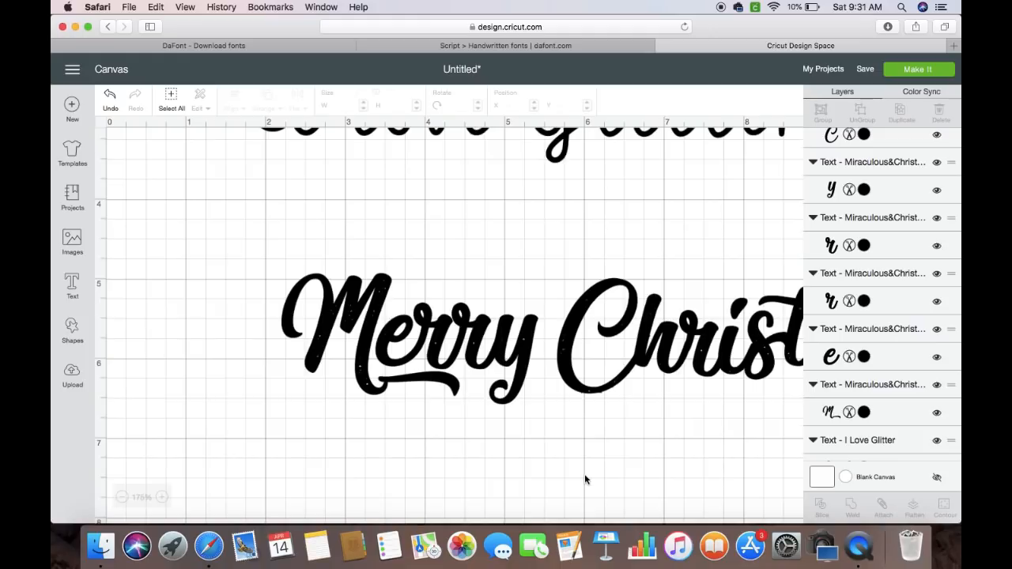
scroll(660, 432, right, 10)
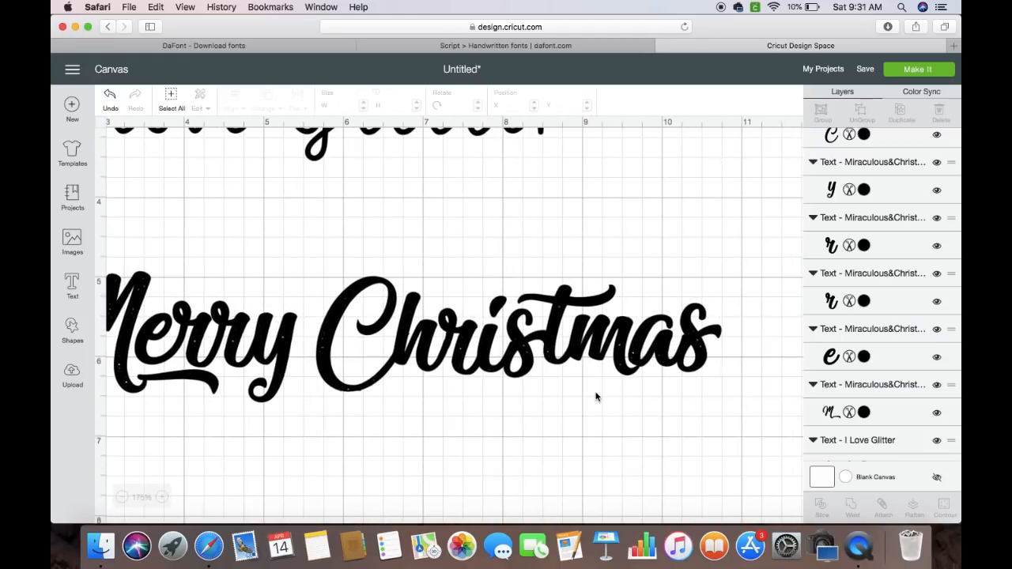
key(super+shift+backslash)
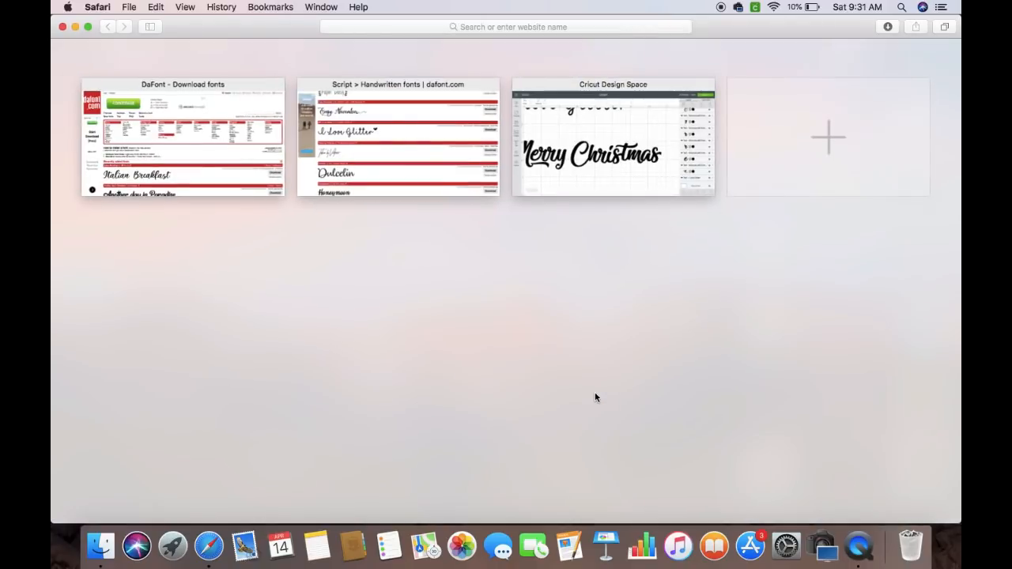
click(609, 195)
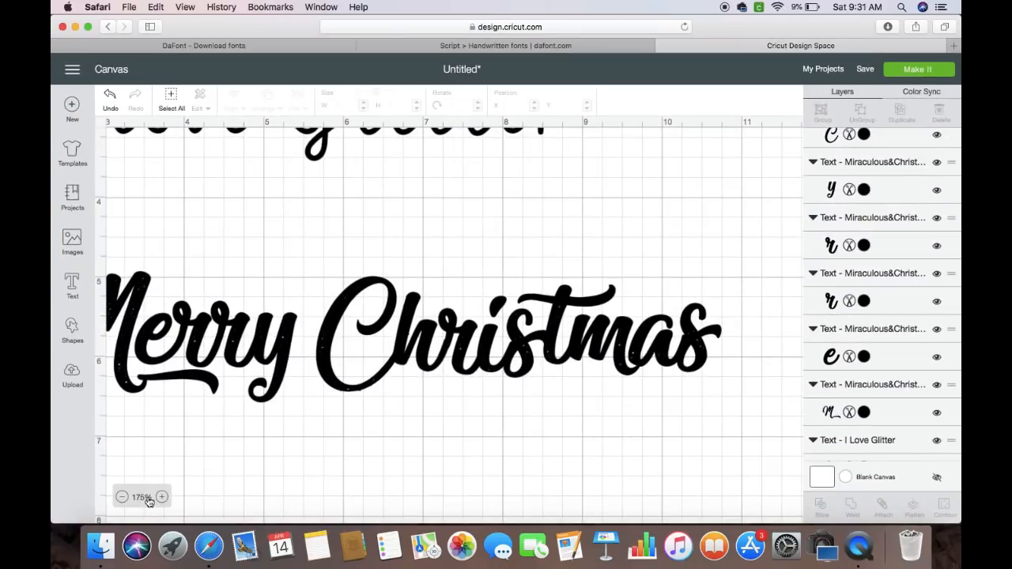
Attach all the letters of "Merry Christmas" to each other and move the attached phrase slightly down and left
click(123, 498)
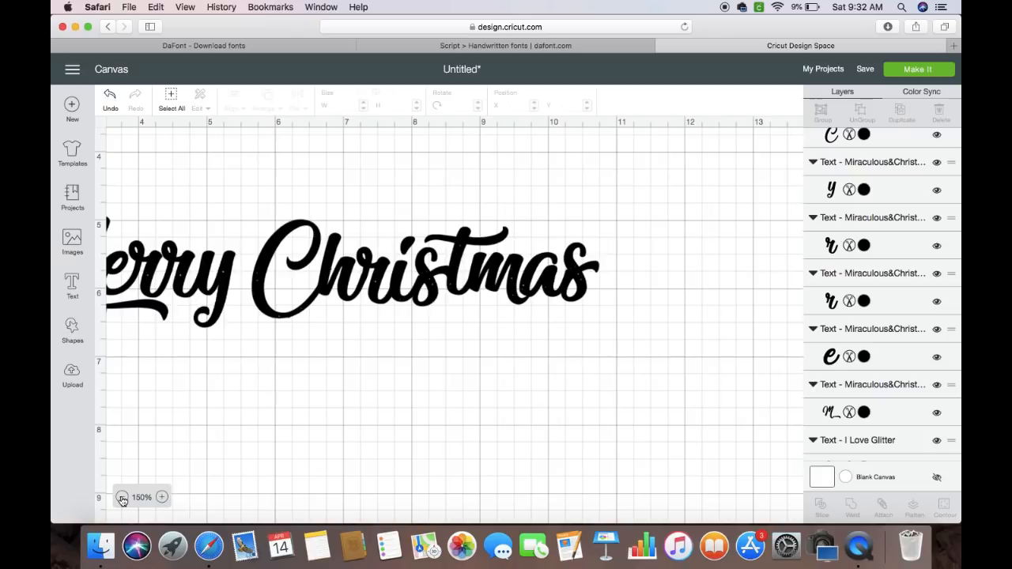
scroll(282, 350, left, 5)
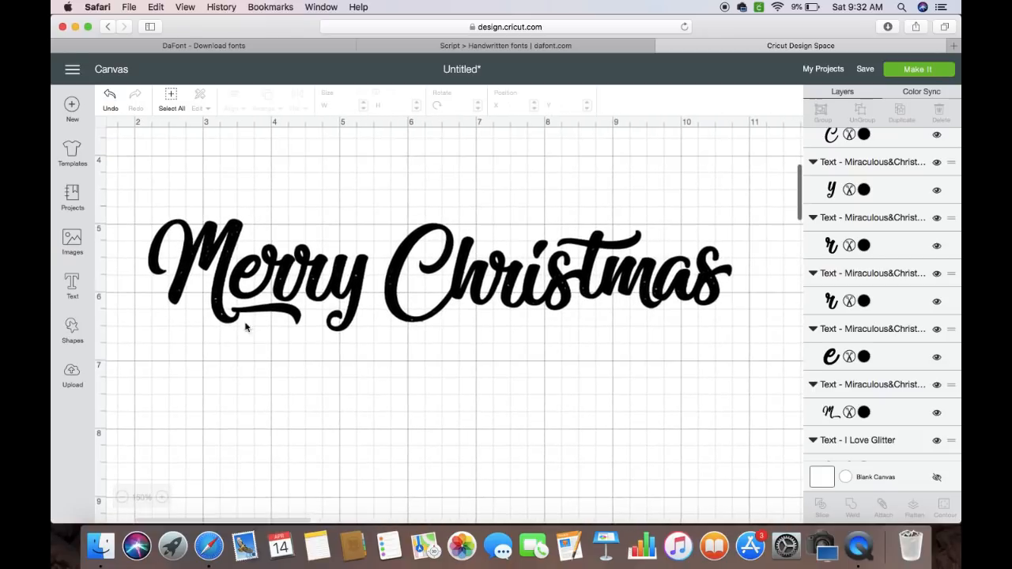
drag(122, 187, 760, 378)
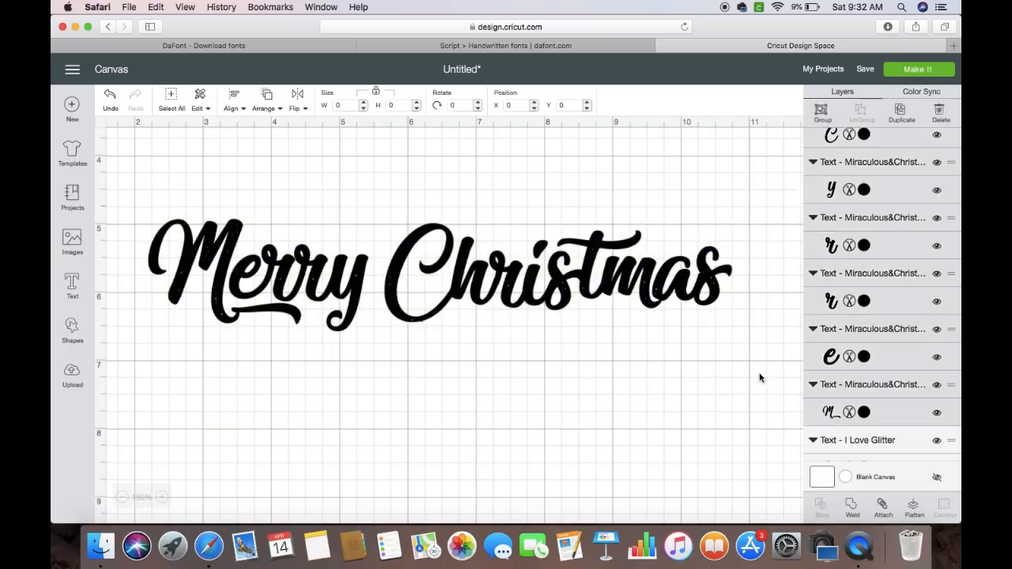
click(884, 510)
click(640, 491)
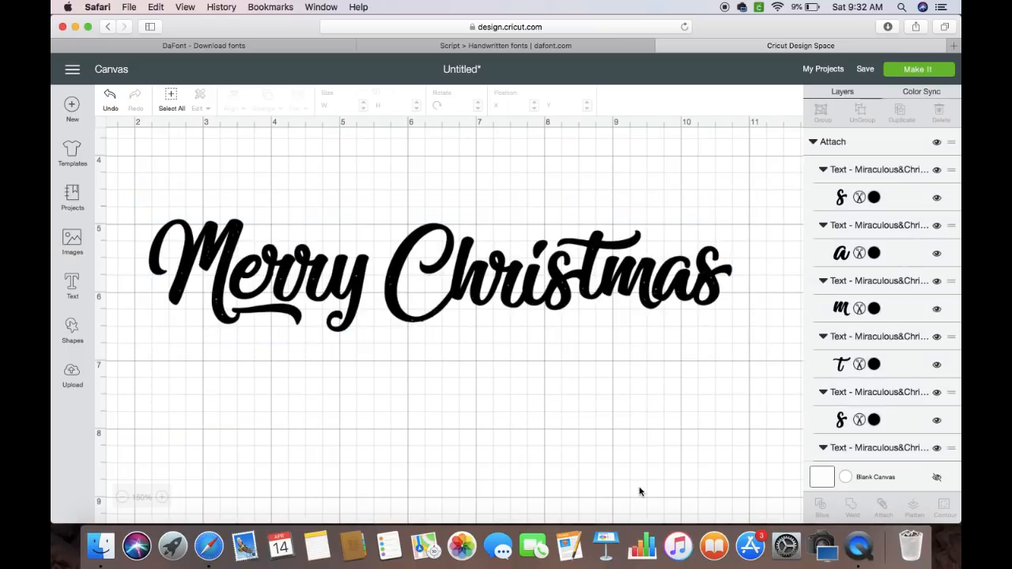
mouse_move(496, 263)
mouse_down()
mouse_move(524, 363)
mouse_move(487, 272)
mouse_move(490, 281)
mouse_up()
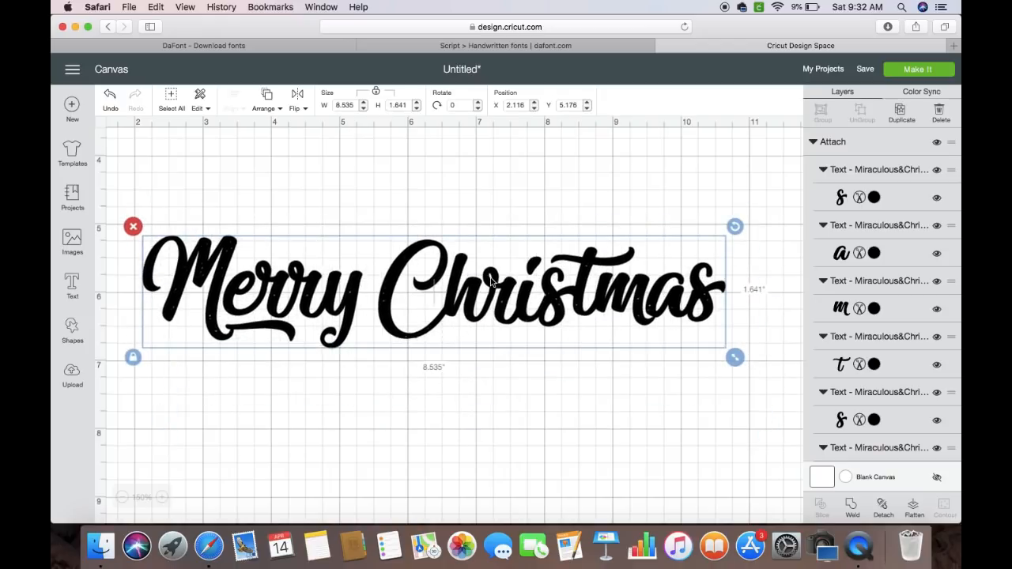
Add the text "Crystal" in the Miraculous&Christmas font and place it above "I love Glitter"
scroll(237, 391, down, 2)
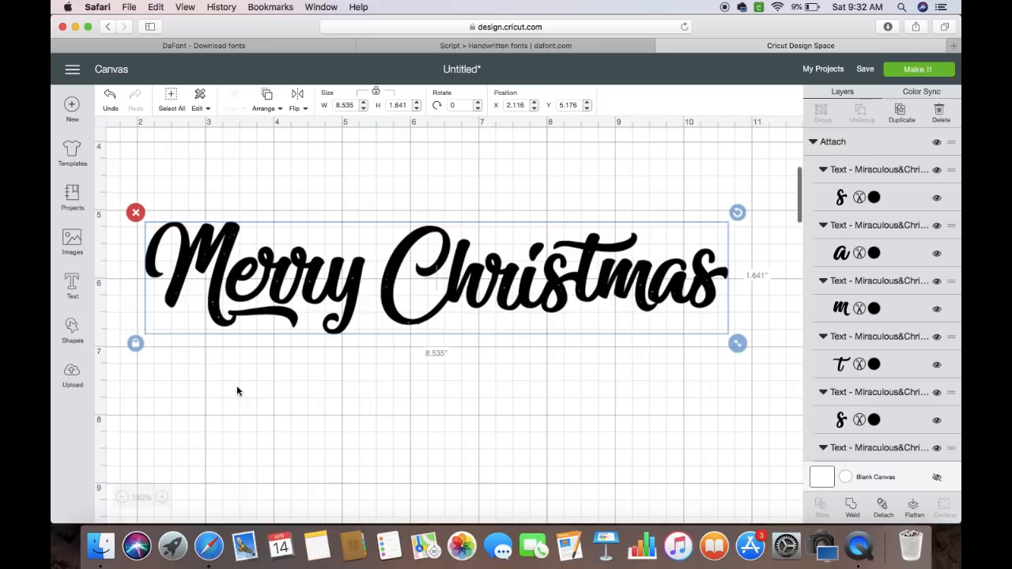
click(72, 286)
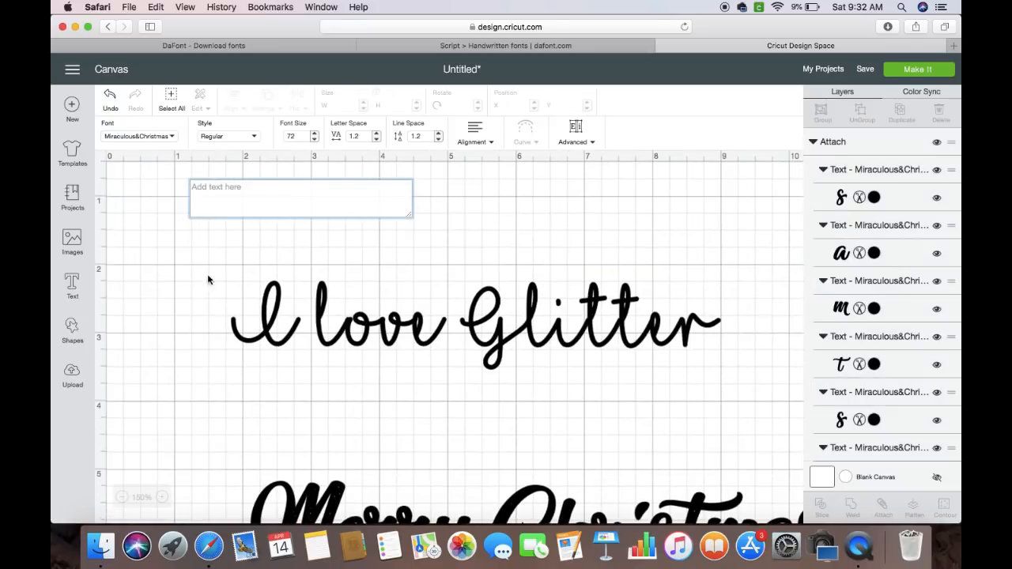
text(Crystal)
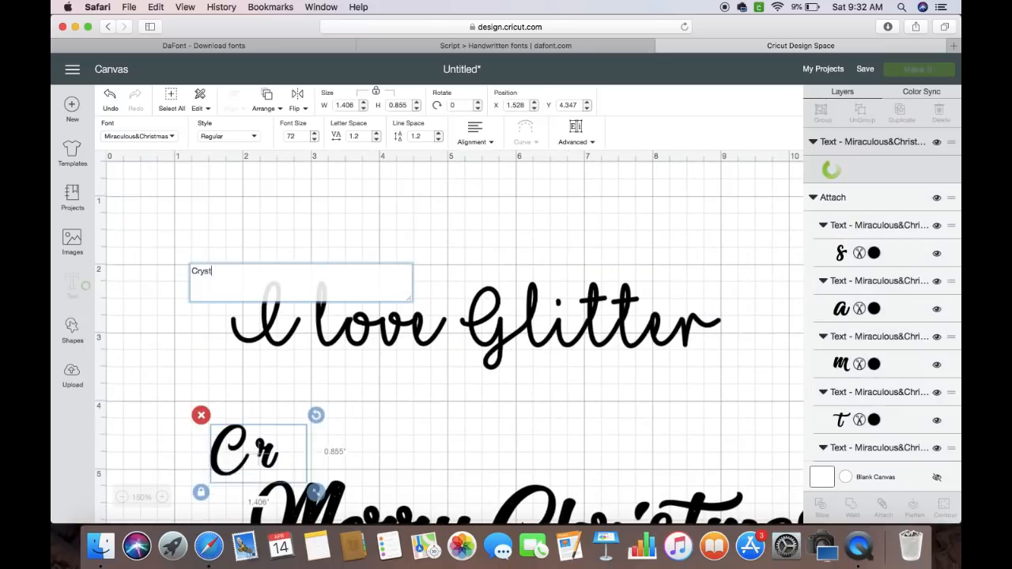
drag(220, 431, 208, 170)
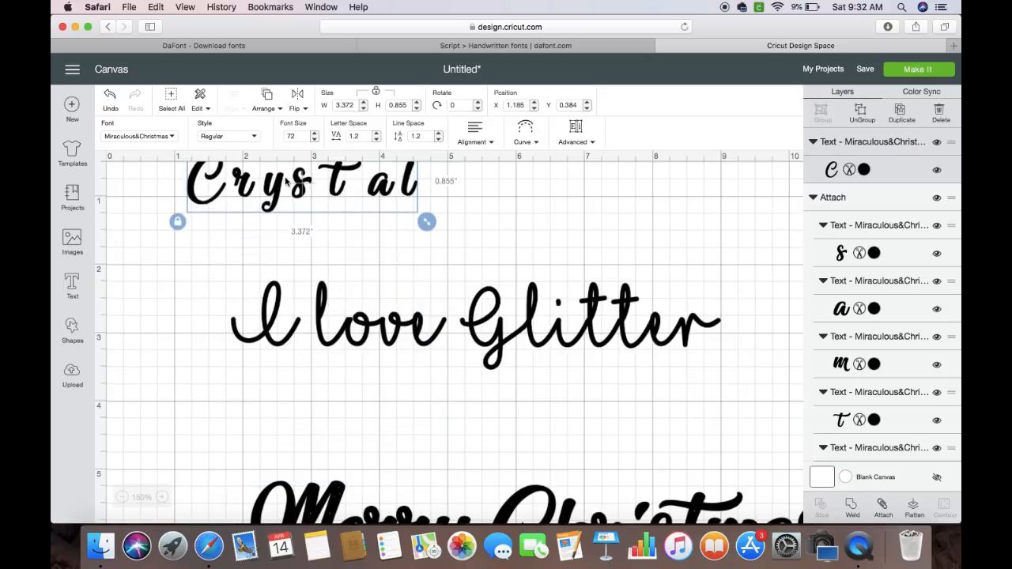
click(264, 234)
click(210, 198)
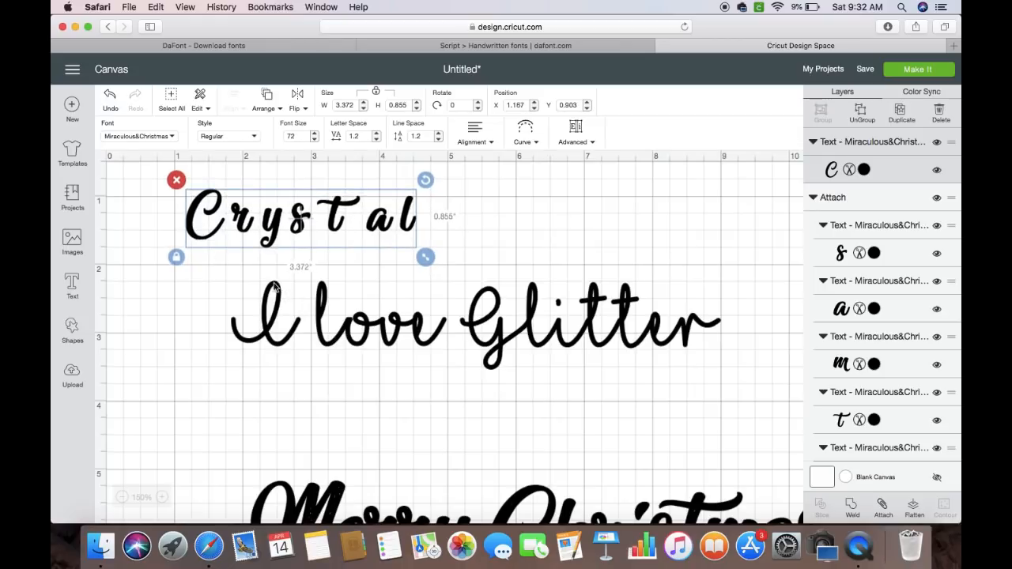
Replace the text "Crystal" with "Summer" and reduce its letter space to 0
double_click(387, 229)
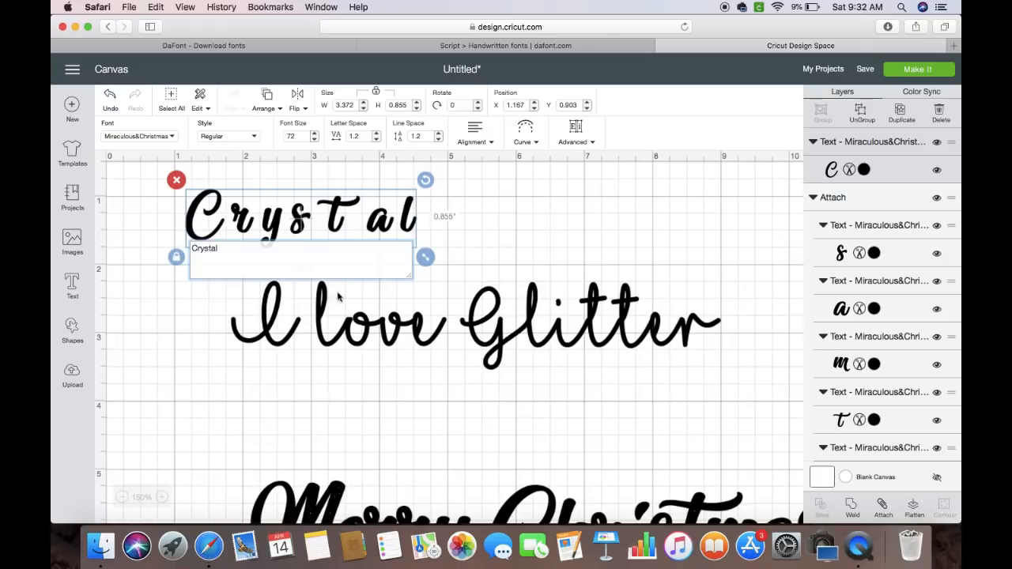
key(super+a)
text(Summer)
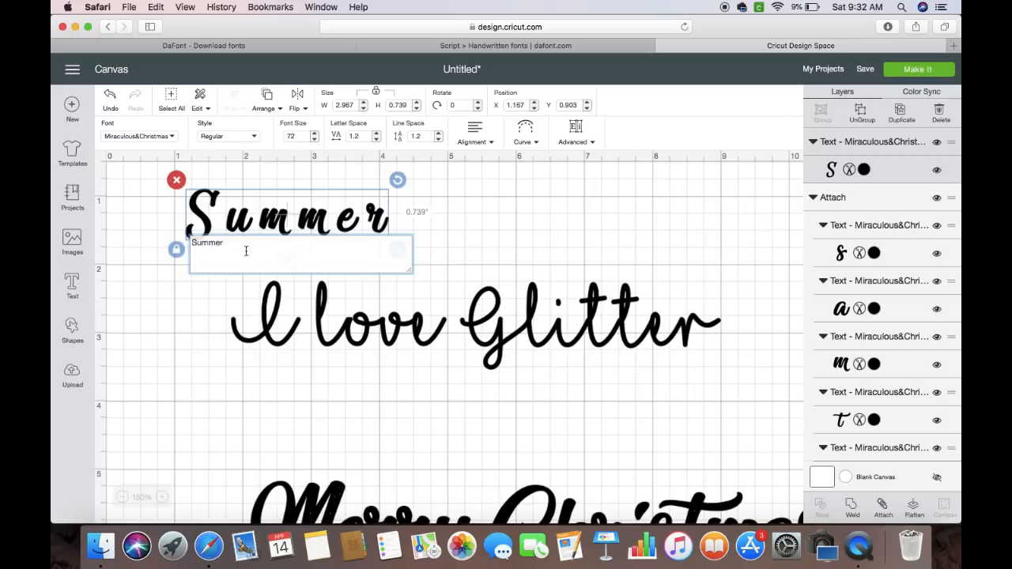
click(376, 140)
click(378, 140)
click(377, 140)
click(378, 139)
click(377, 140)
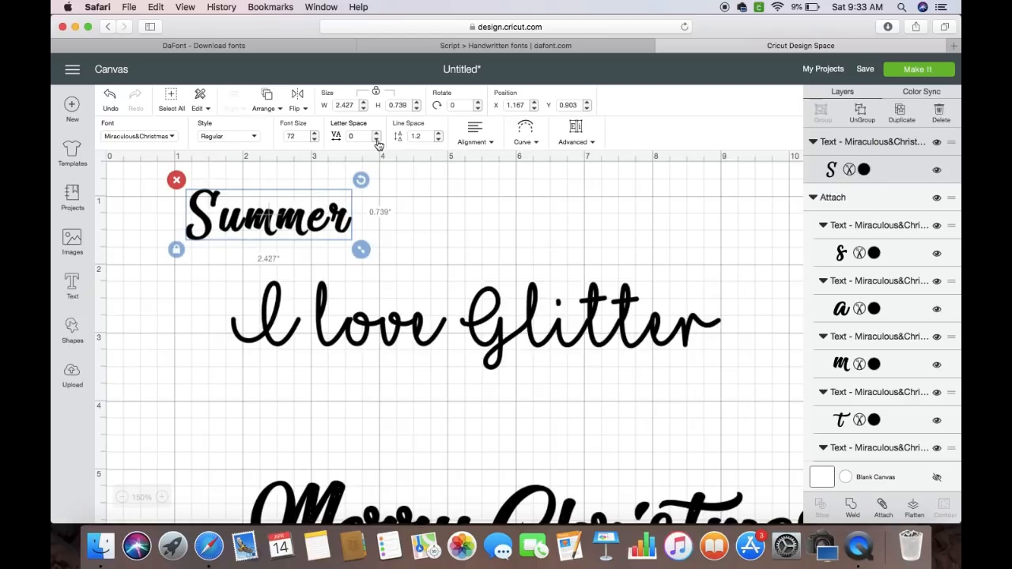
scroll(409, 261, down, 3)
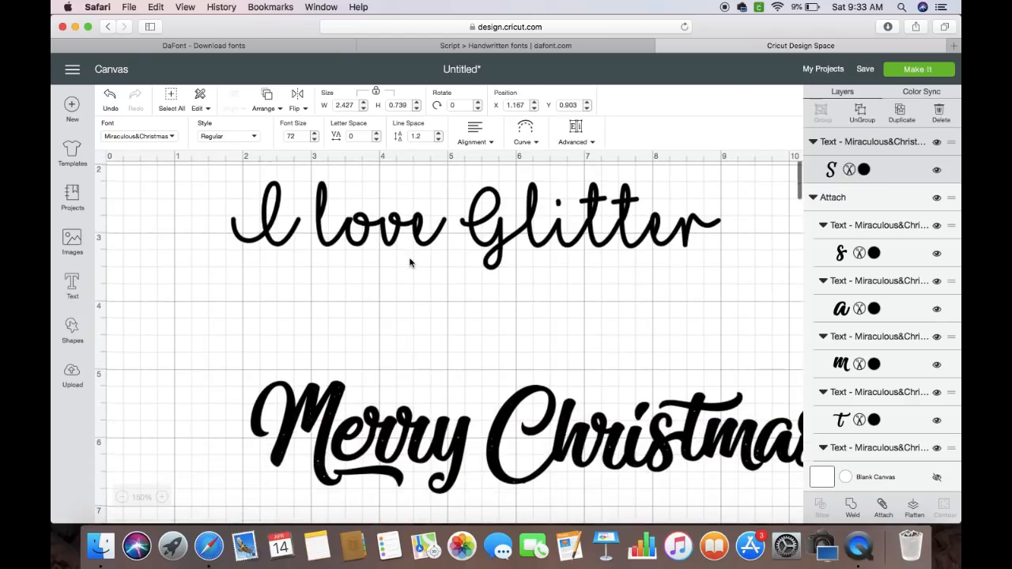
scroll(409, 261, up, 3)
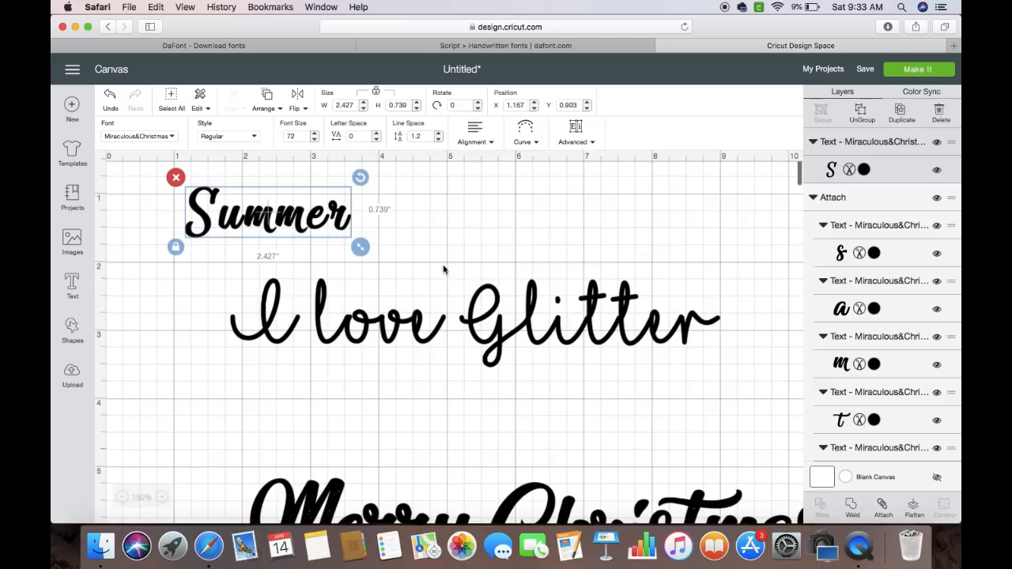
scroll(443, 273, down, 4)
scroll(498, 354, right, 3)
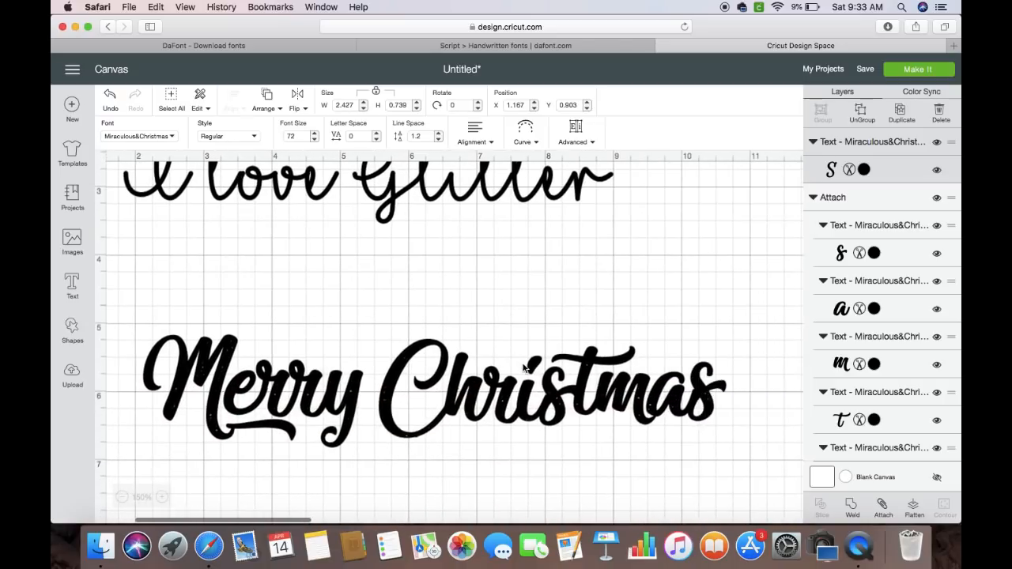